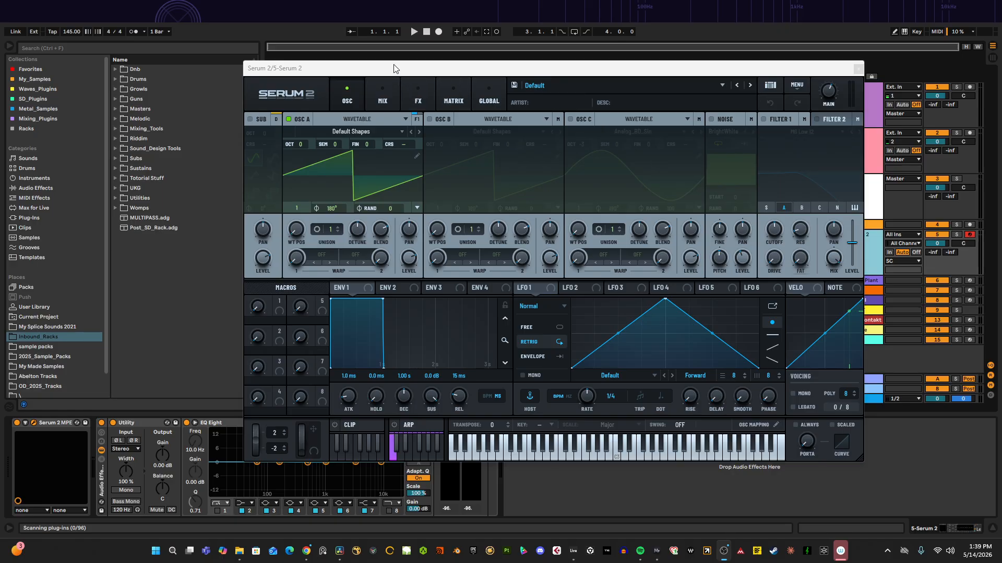
# Step: Switch oscillator A from Wavetable to Sample mode
pyautogui.moveTo(393, 67); pyautogui.dragTo(414, 74)
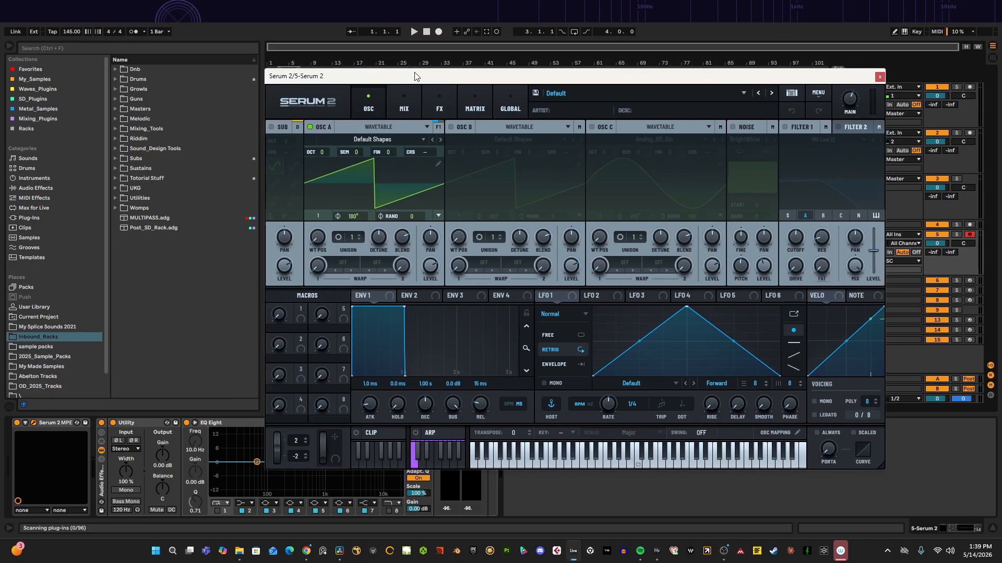
pyautogui.click(379, 138)
pyautogui.click(382, 138)
pyautogui.click(384, 127)
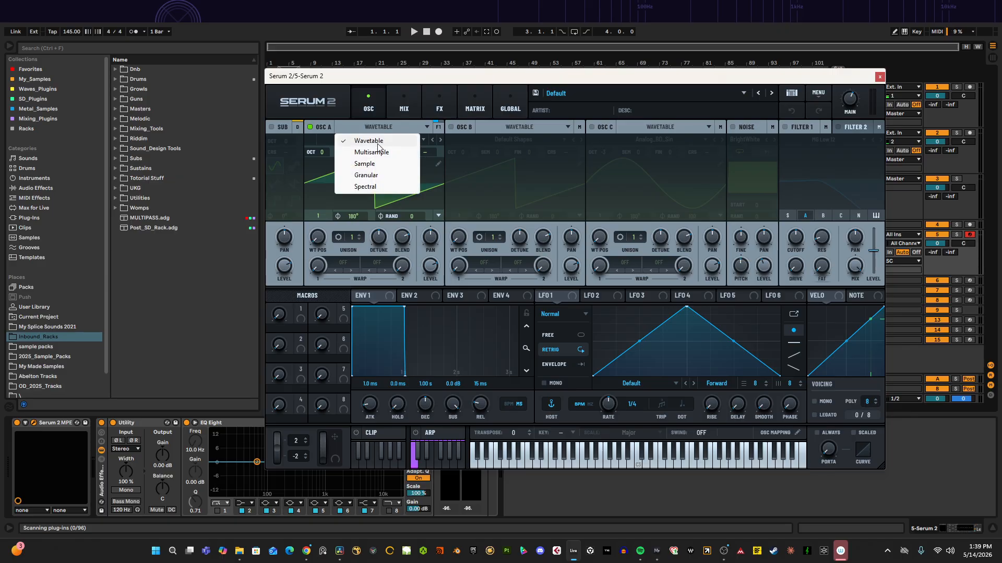
pyautogui.click(371, 165)
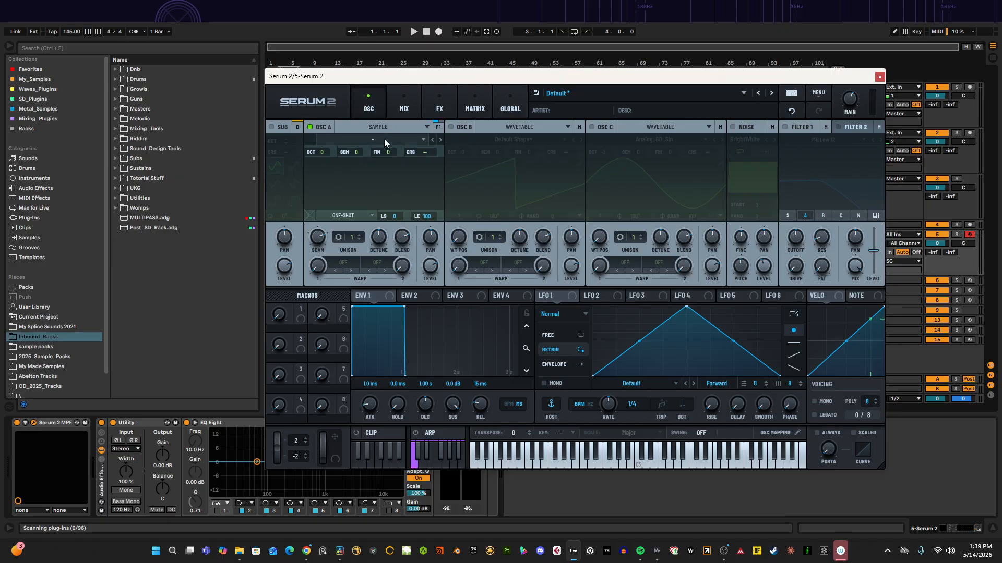
# Step: Load the BrightWhite noise sample from Factory Non-Tonal Noises Analog into oscillator A
pyautogui.click(349, 144)
pyautogui.moveTo(342, 166)
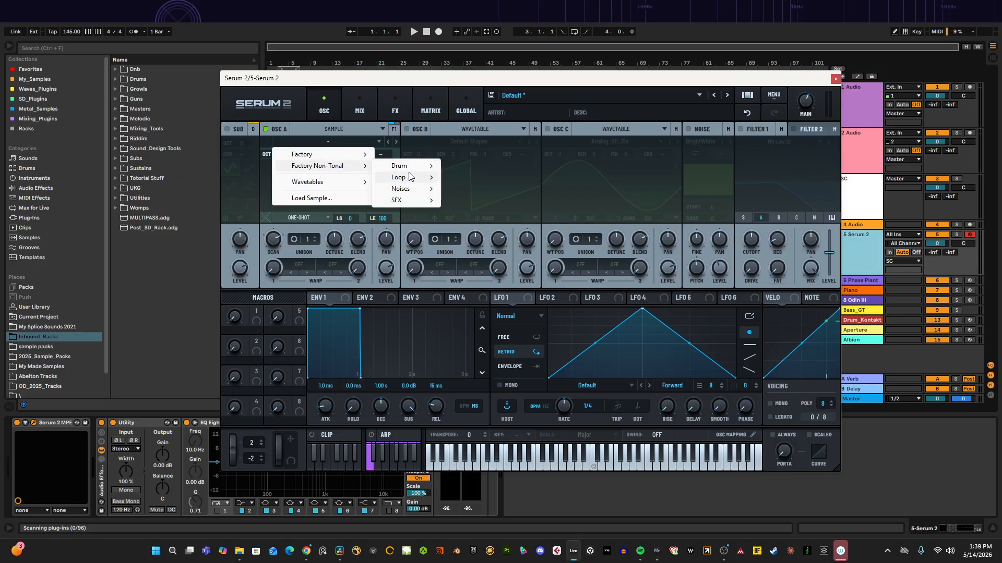
pyautogui.moveTo(412, 189)
pyautogui.moveTo(495, 189)
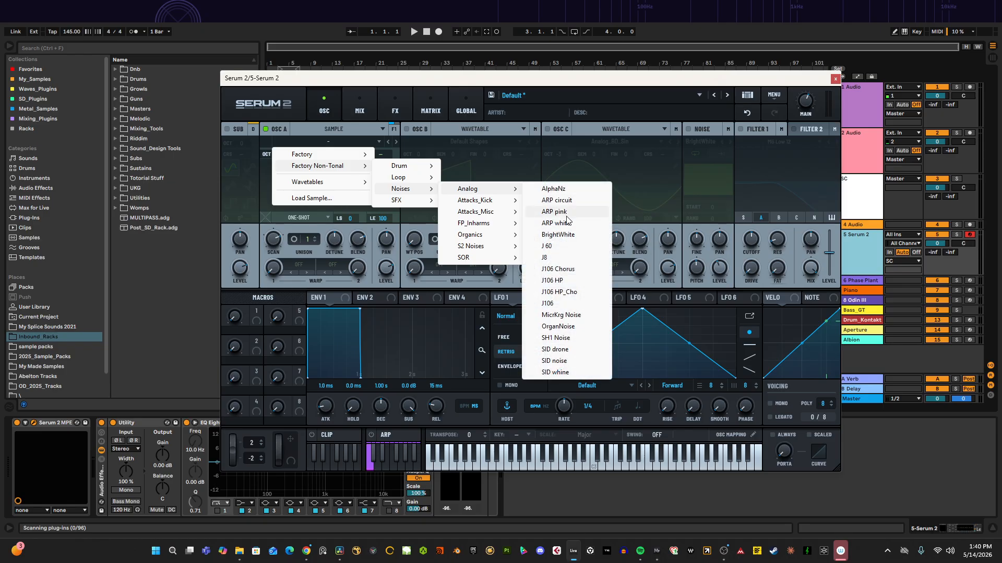
pyautogui.click(560, 234)
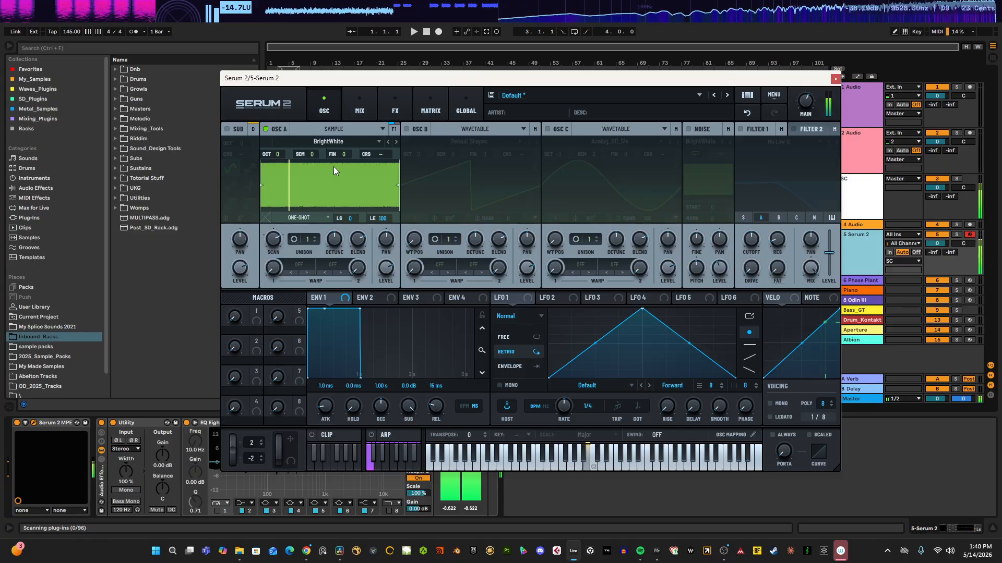
# Step: Set oscillator A's warp mode to the HPF filter and adjust its amount
pyautogui.moveTo(383, 80); pyautogui.dragTo(394, 85)
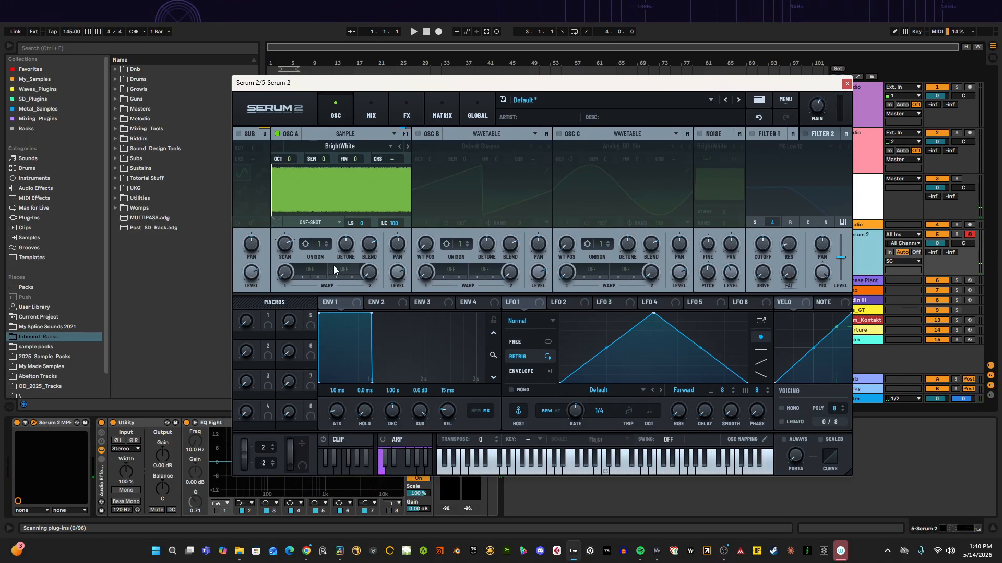
pyautogui.click(313, 271)
pyautogui.moveTo(339, 294)
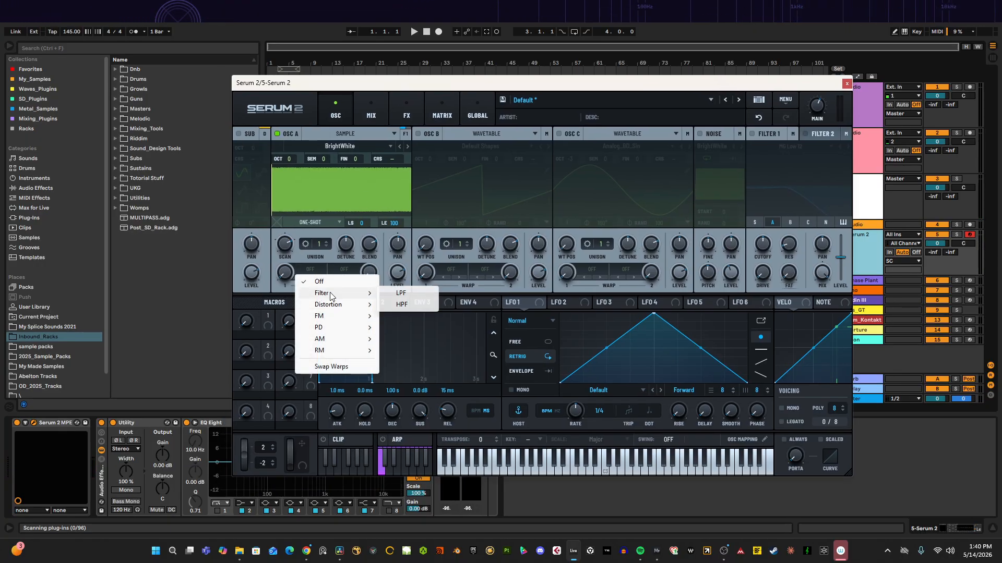
pyautogui.click(405, 305)
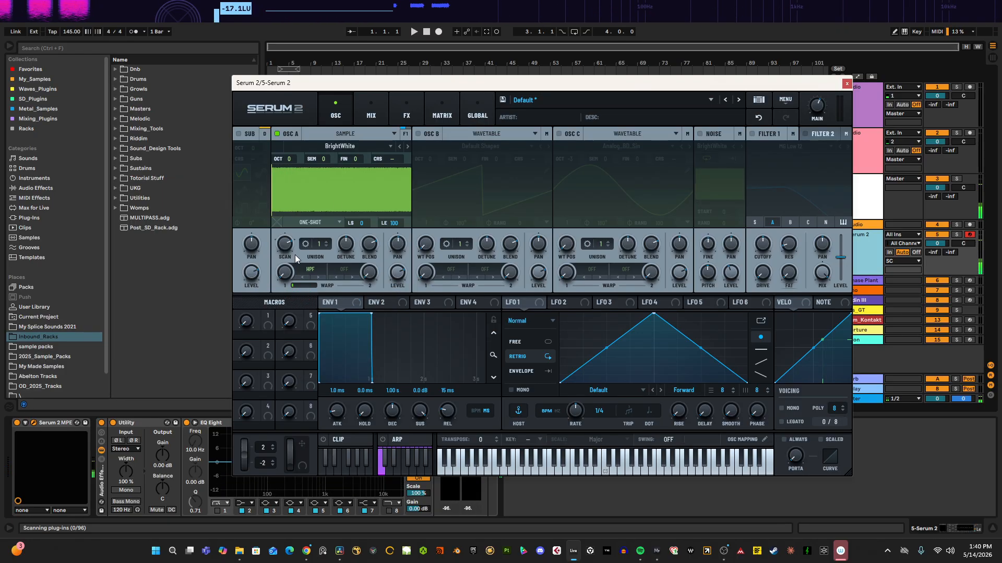
pyautogui.moveTo(299, 284); pyautogui.dragTo(264, 290)
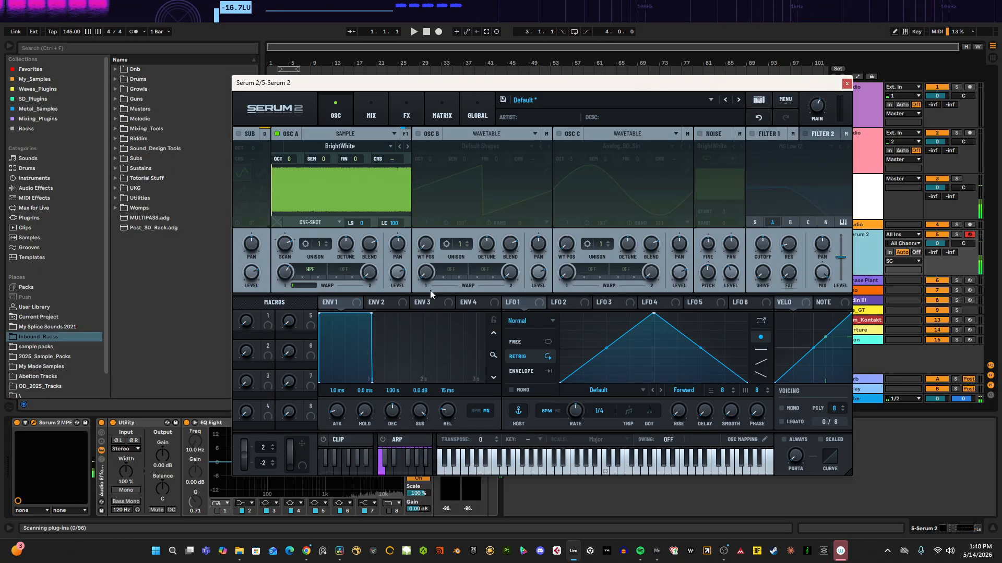
# Step: Reshape LFO 1 into a curved decay in Envelope mode and assign it to oscillator A's level
pyautogui.moveTo(531, 304); pyautogui.dragTo(380, 365)
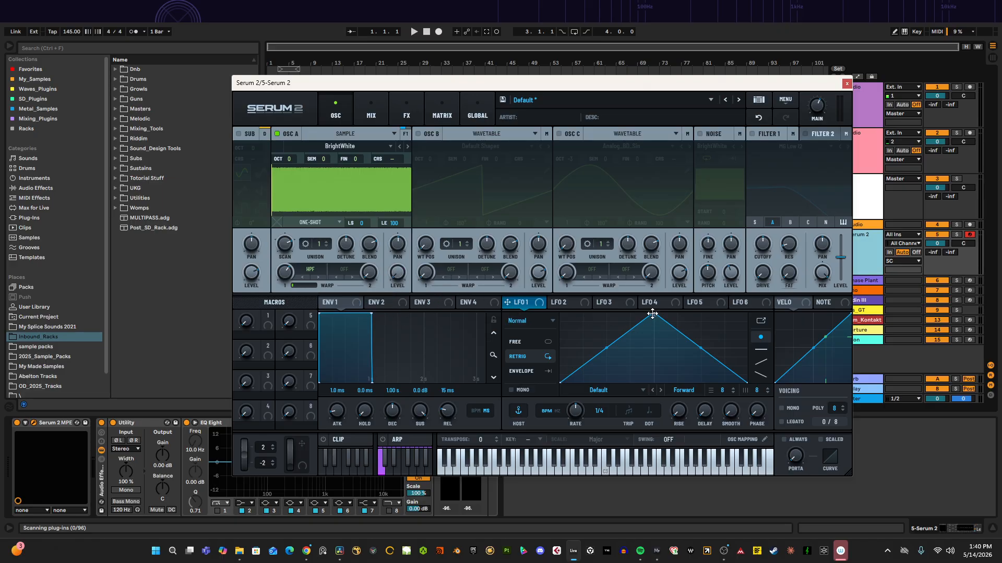
pyautogui.moveTo(653, 314); pyautogui.dragTo(568, 304)
pyautogui.click(533, 369)
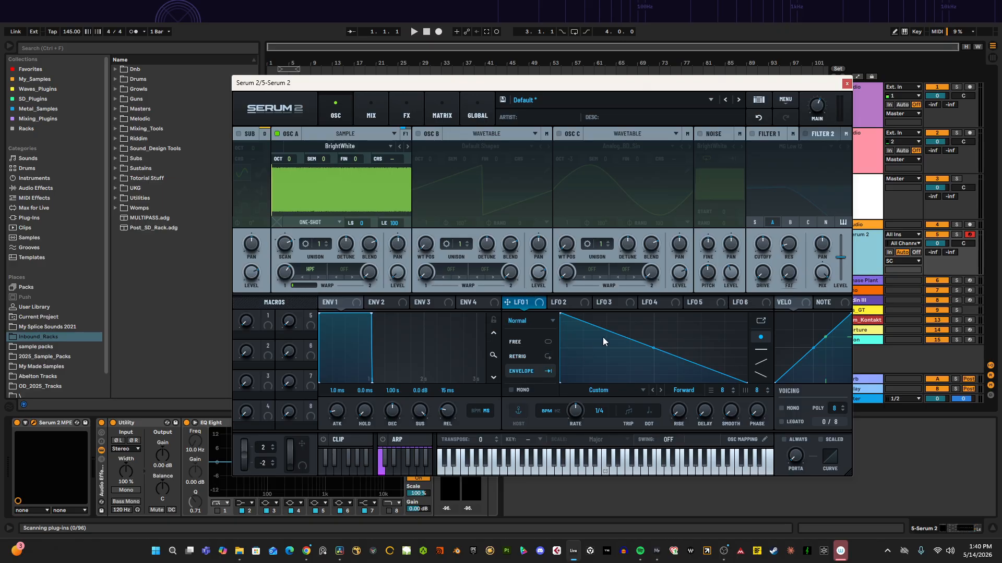
pyautogui.moveTo(652, 348); pyautogui.dragTo(660, 392)
pyautogui.moveTo(609, 347); pyautogui.dragTo(608, 367)
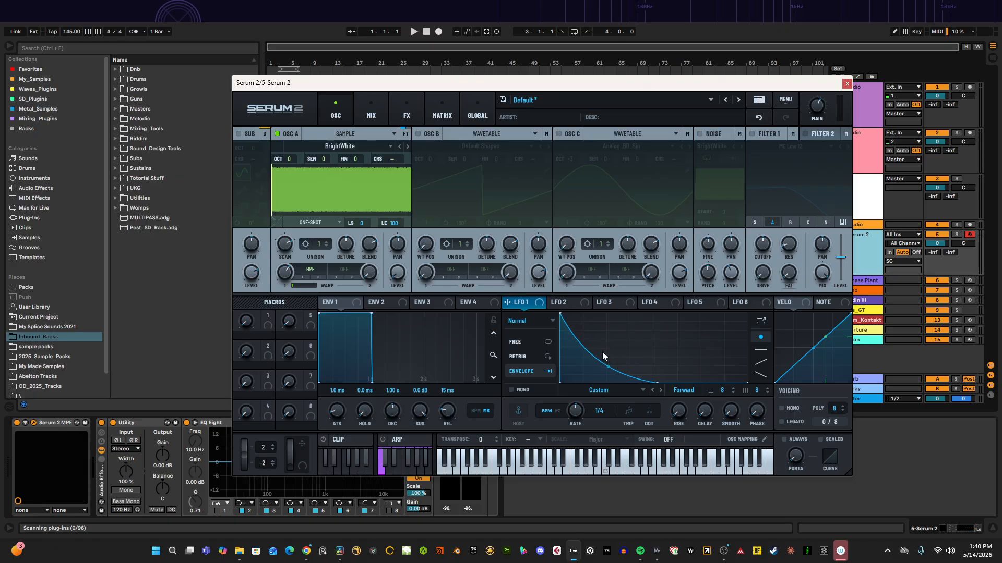
pyautogui.moveTo(506, 303); pyautogui.dragTo(397, 271)
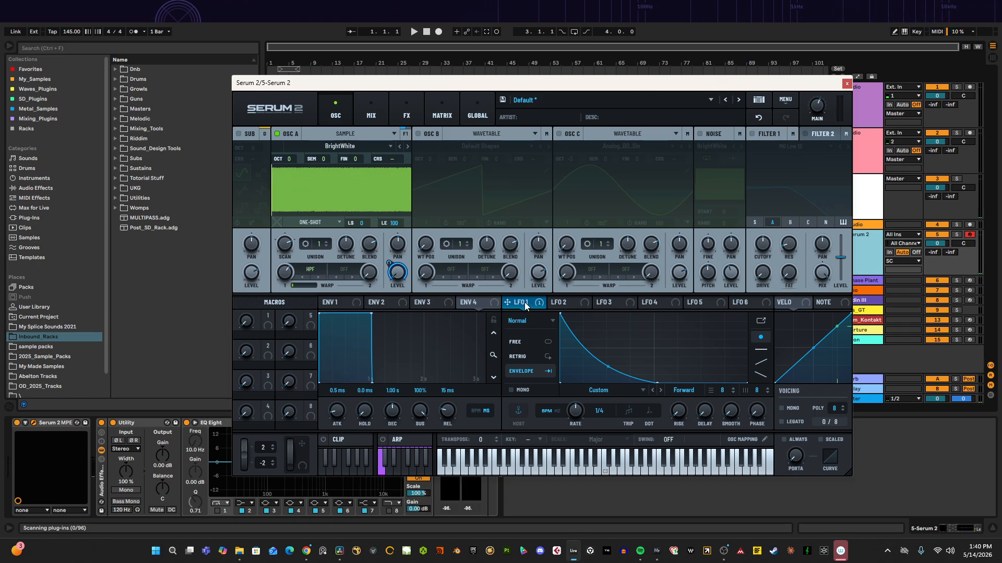
# Step: Enable oscillator B with the Analog_BD_Sin wavetable and set its octave to -2
pyautogui.click(418, 134)
pyautogui.click(489, 137)
pyautogui.click(482, 145)
pyautogui.click(478, 146)
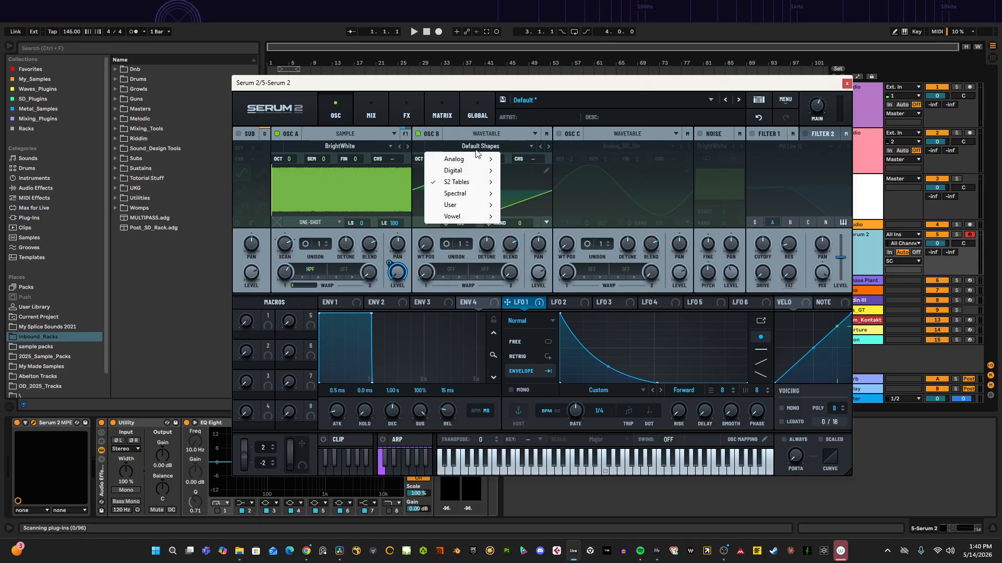
pyautogui.moveTo(459, 155)
pyautogui.click(528, 179)
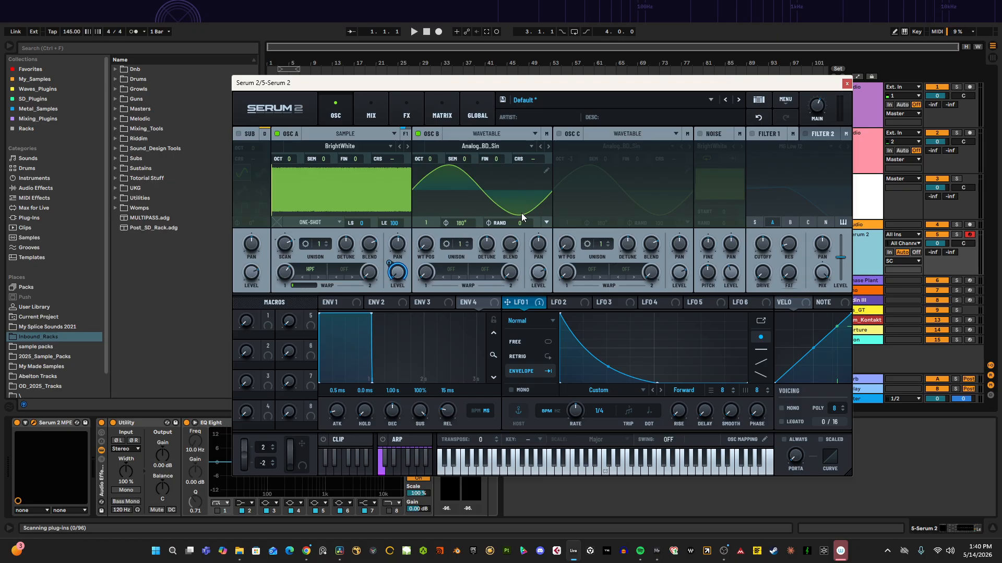
pyautogui.moveTo(429, 158); pyautogui.dragTo(430, 186)
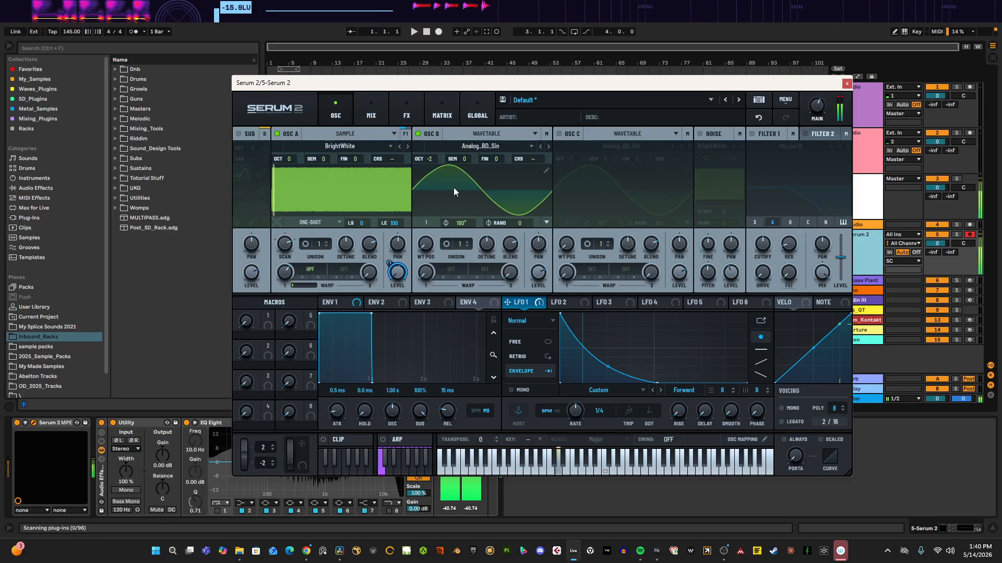
# Step: Lower oscillator B's level and modulate it with LFO 1
pyautogui.moveTo(538, 272); pyautogui.dragTo(528, 352)
pyautogui.moveTo(523, 304); pyautogui.dragTo(551, 257)
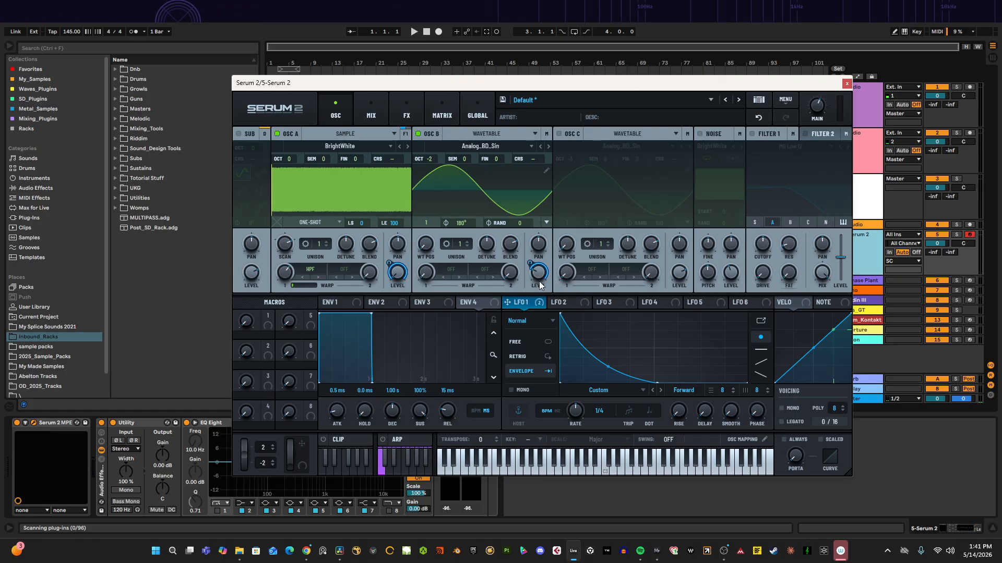
# Step: Open the FX page, browse the Main, Bus 1 and Bus 2 chains, and add a Distortion to Main
pyautogui.moveTo(539, 285)
pyautogui.click(407, 109)
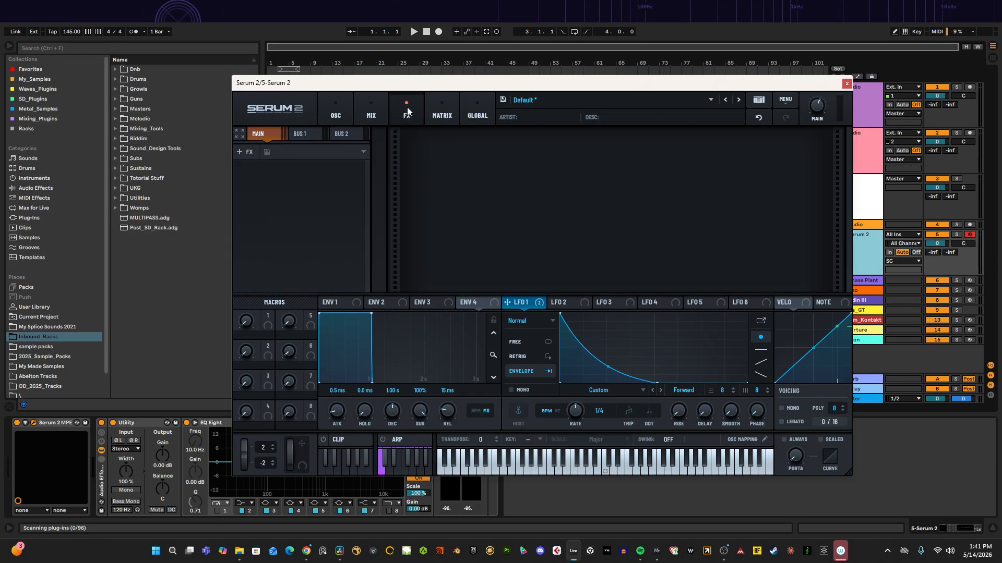
pyautogui.click(240, 134)
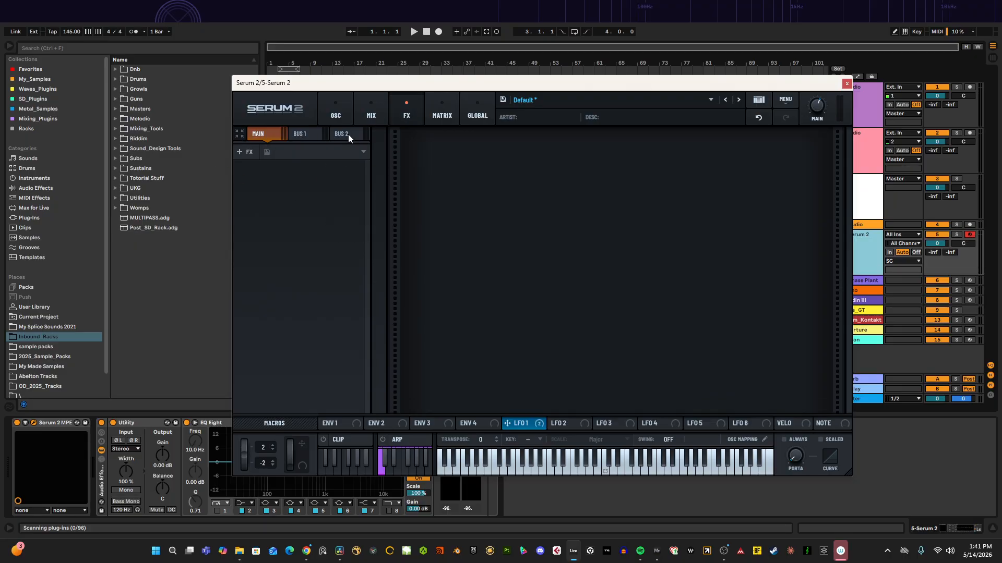
pyautogui.click(302, 136)
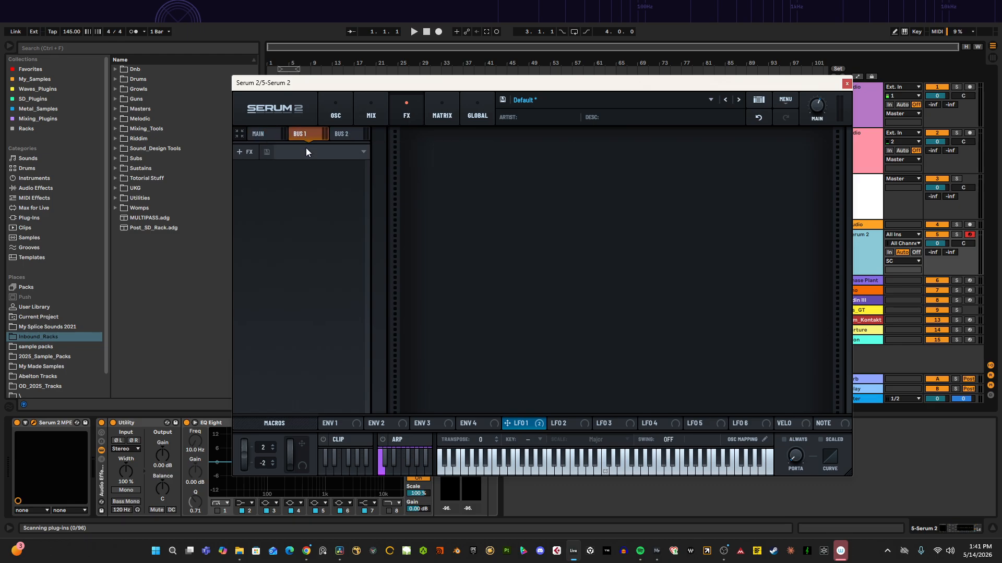
pyautogui.click(349, 131)
pyautogui.click(268, 132)
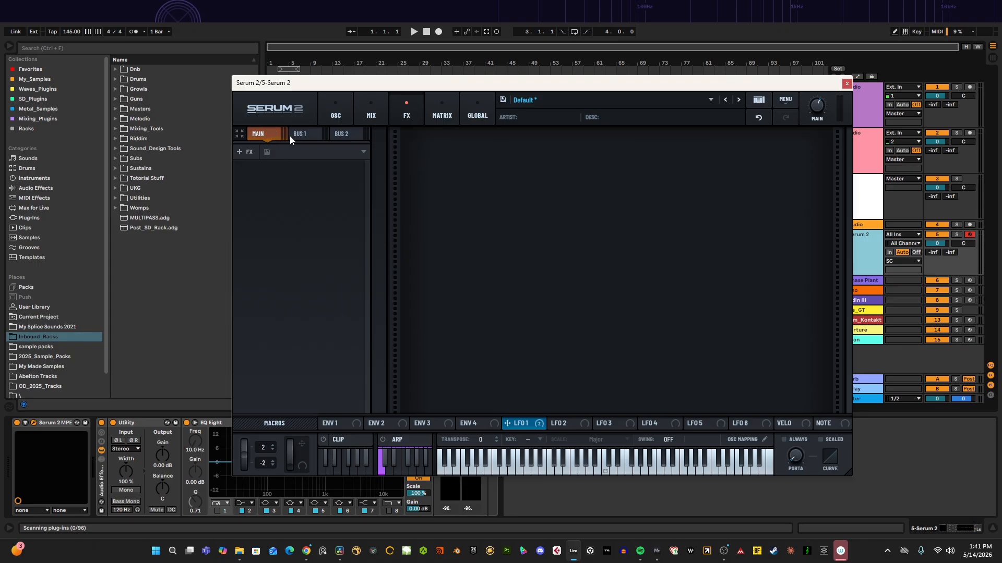
pyautogui.rightClick(279, 186)
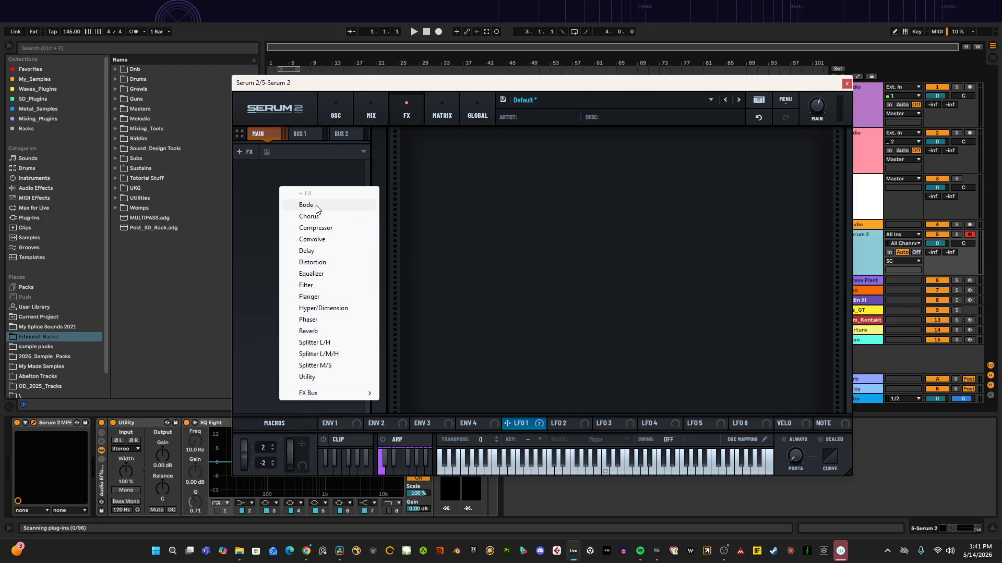
pyautogui.click(319, 262)
# Step: Set the distortion type to Overdrive and adjust its stack setting
pyautogui.click(482, 159)
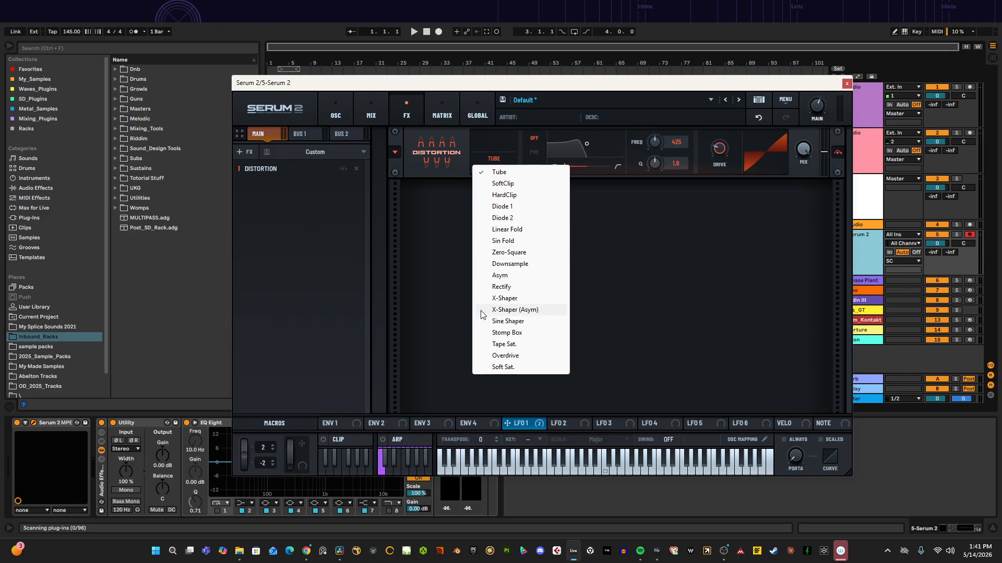
pyautogui.click(504, 355)
pyautogui.moveTo(501, 141); pyautogui.dragTo(548, 94)
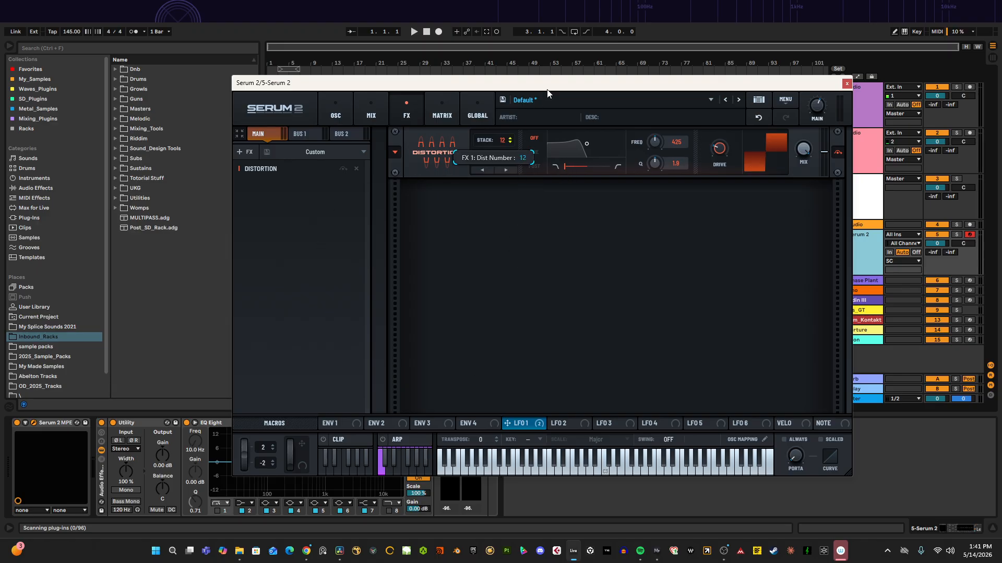
pyautogui.moveTo(561, 30); pyautogui.dragTo(521, 171)
pyautogui.moveTo(683, 90); pyautogui.dragTo(600, 106)
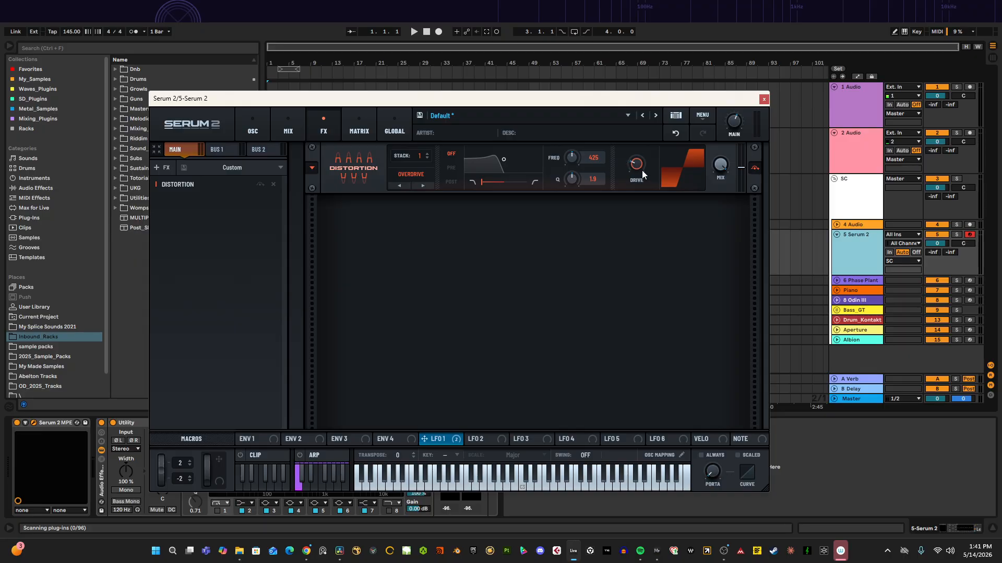
# Step: Add a Compressor and a Splitter L/H to the Main FX chain after the distortion
pyautogui.rightClick(208, 225)
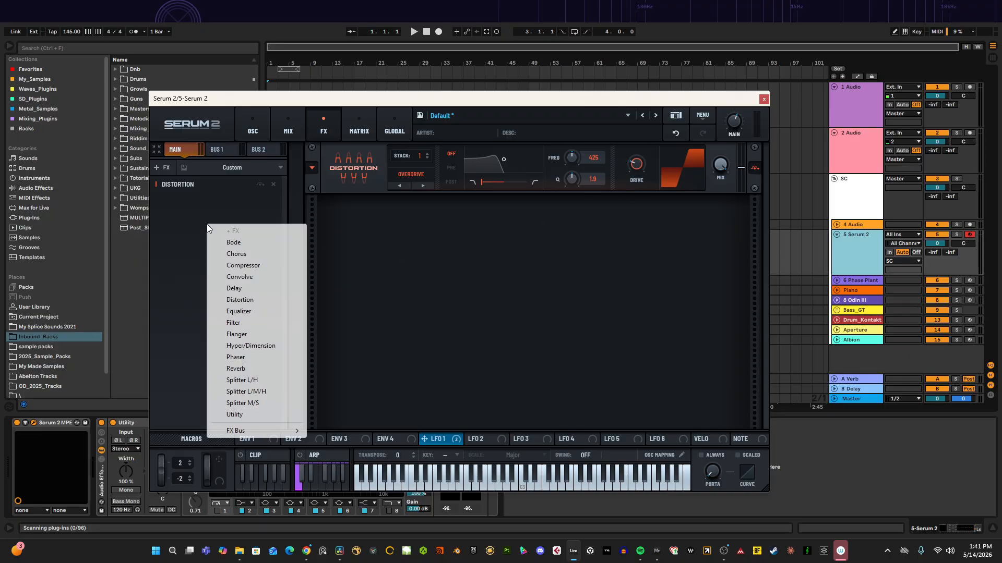
pyautogui.click(255, 267)
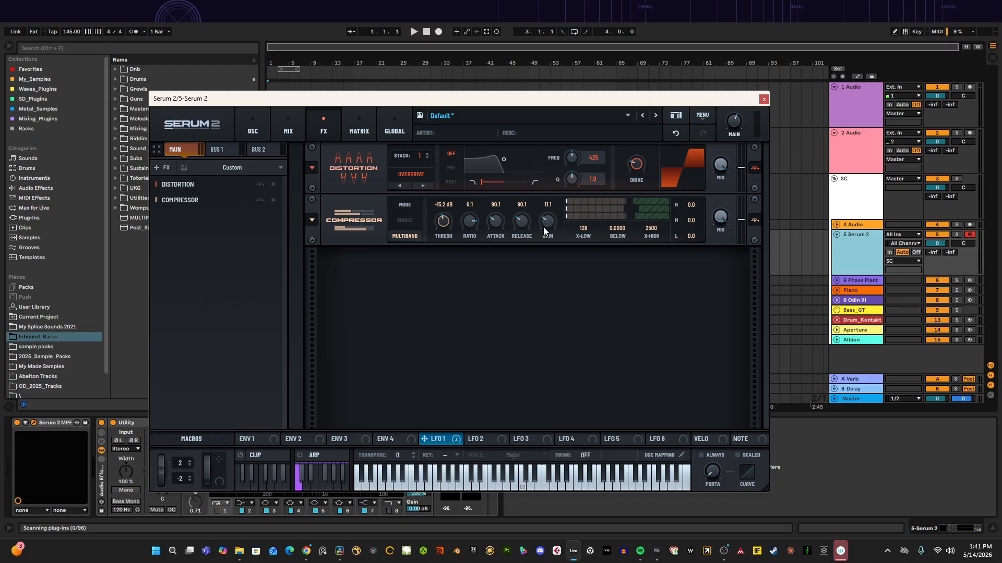
pyautogui.rightClick(220, 247)
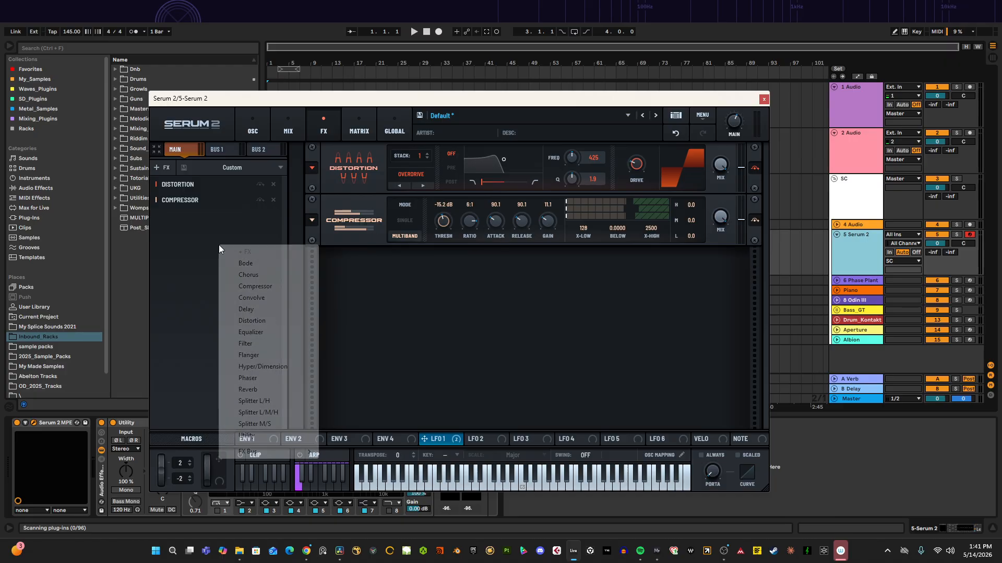
pyautogui.click(266, 401)
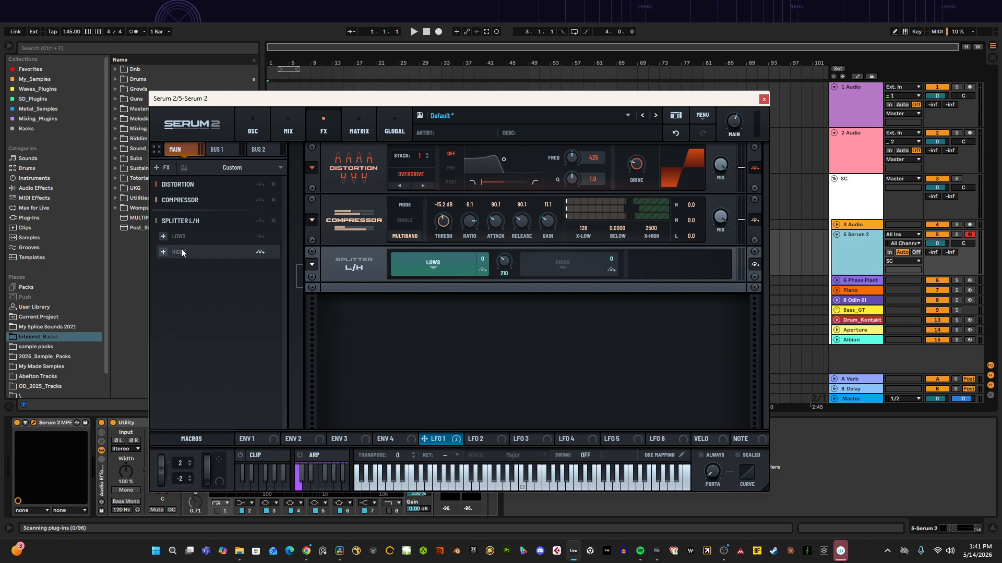
# Step: Add a Hyper/Dimension effect to the splitter's Highs band and check both bands
pyautogui.click(165, 250)
pyautogui.click(163, 249)
pyautogui.click(164, 249)
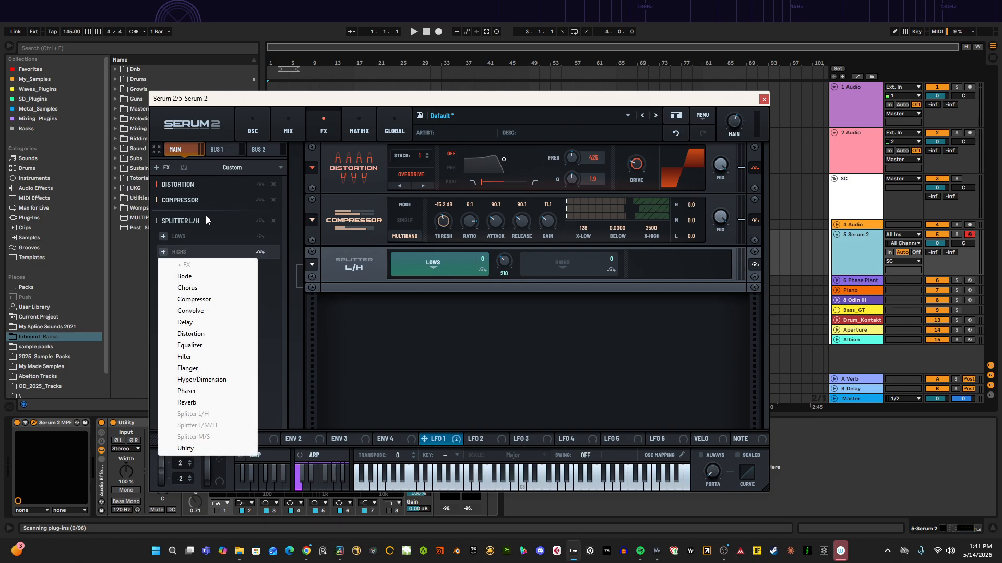
pyautogui.click(205, 216)
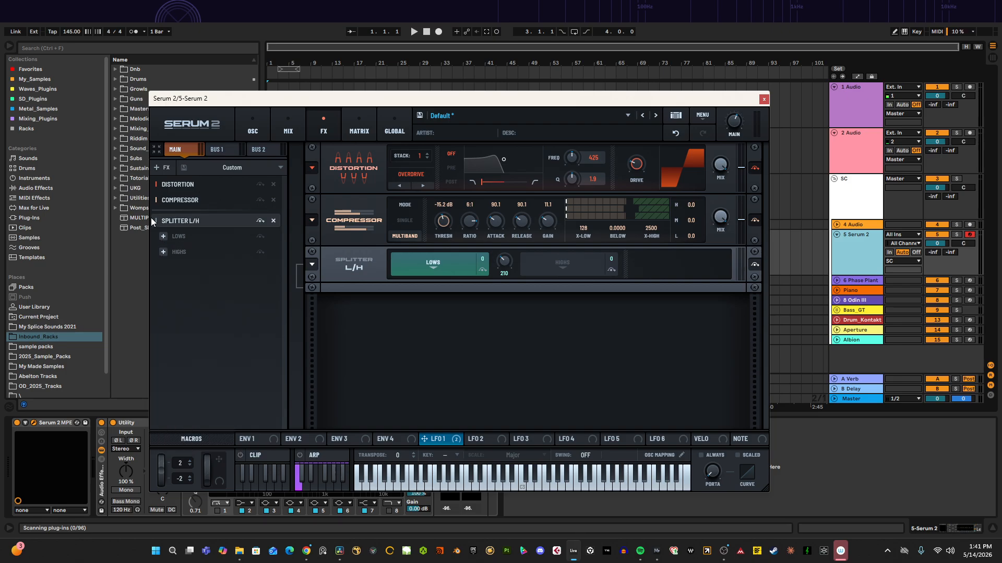
pyautogui.click(164, 251)
pyautogui.click(208, 380)
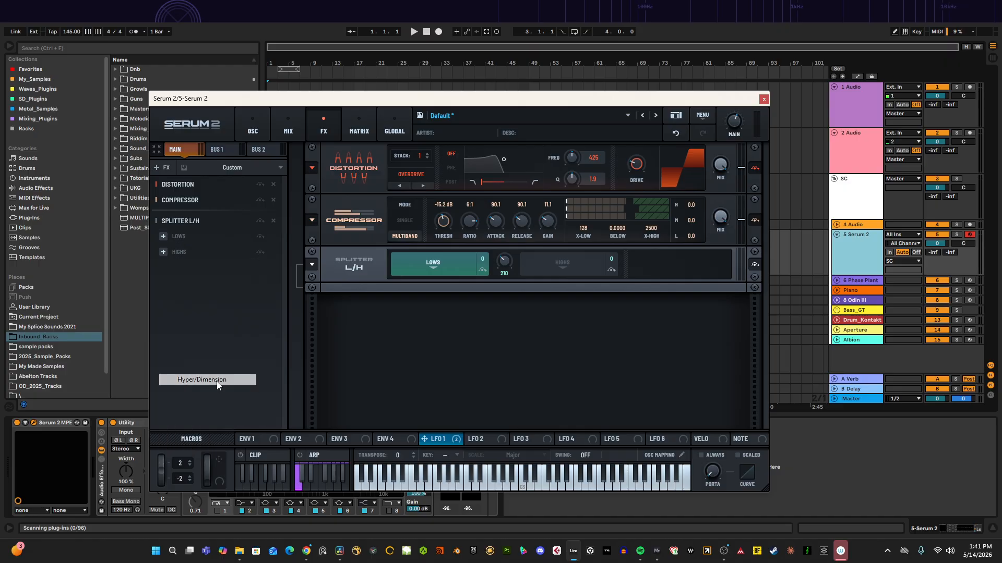
pyautogui.click(564, 266)
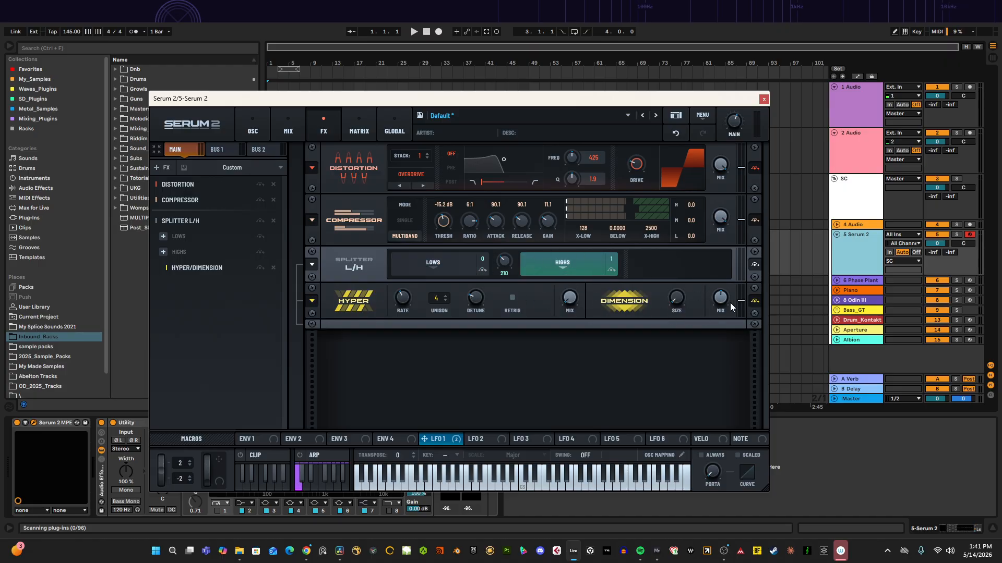
pyautogui.click(451, 267)
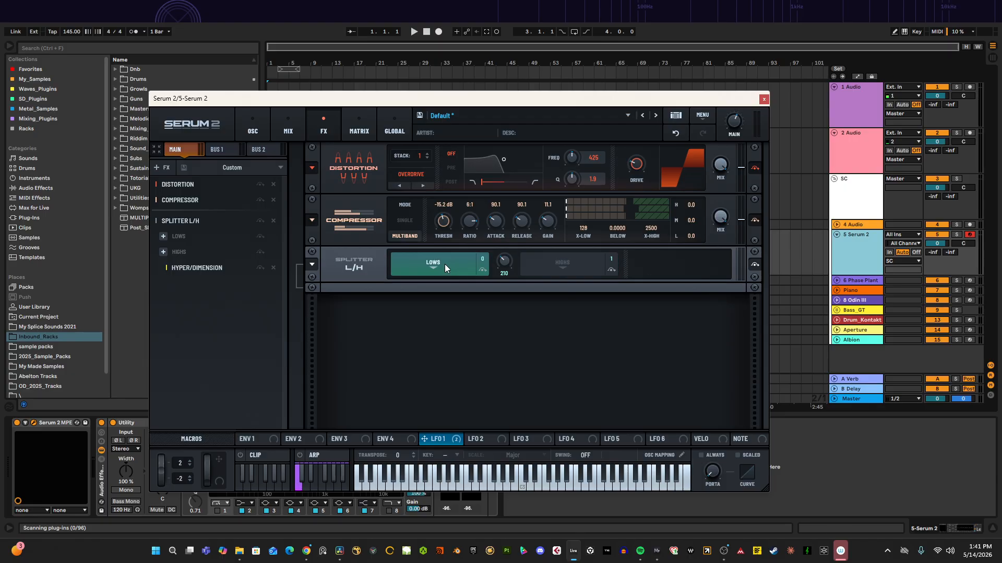
# Step: Add a Utility effect to the splitter's Lows band and lower its width
pyautogui.rightClick(445, 264)
pyautogui.click(494, 455)
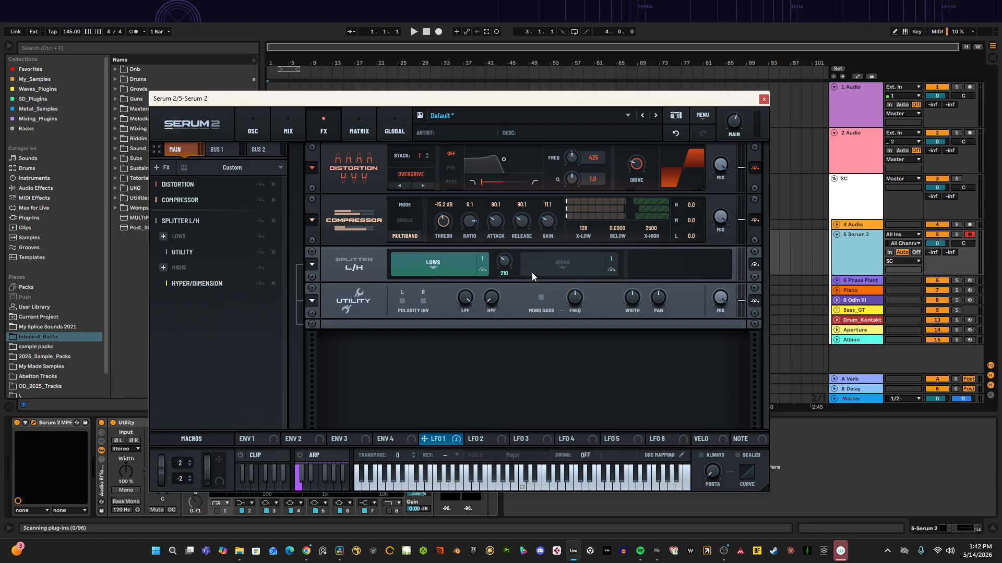
pyautogui.moveTo(633, 299); pyautogui.dragTo(611, 385)
pyautogui.click(534, 257)
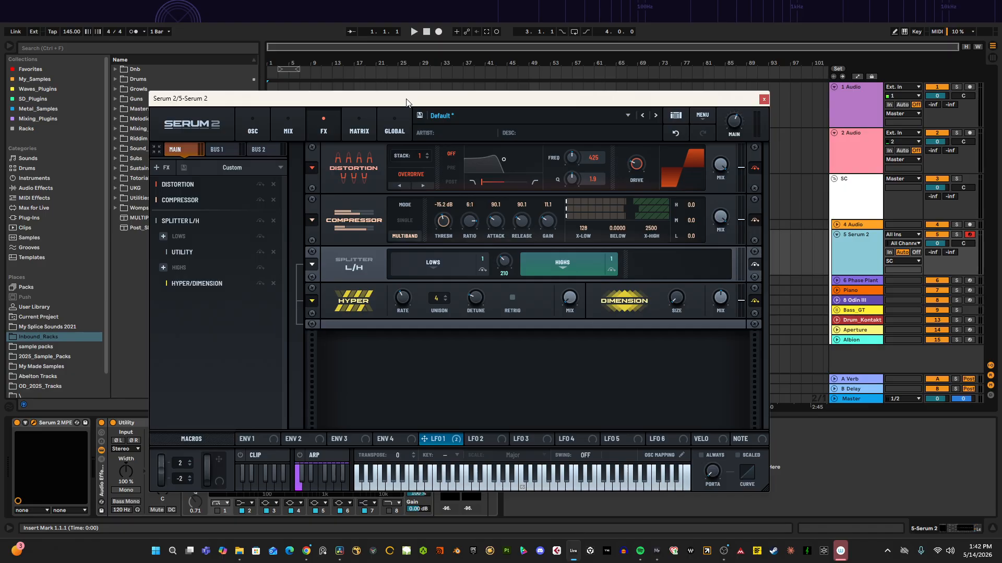
# Step: Examine Osc A's bus routing, the empty Bus 1 and Bus 2 chains, and the bus levels in the mixer
pyautogui.moveTo(406, 102)
pyautogui.mouseDown()
pyautogui.moveTo(424, 102)
pyautogui.moveTo(416, 95)
pyautogui.mouseUp()
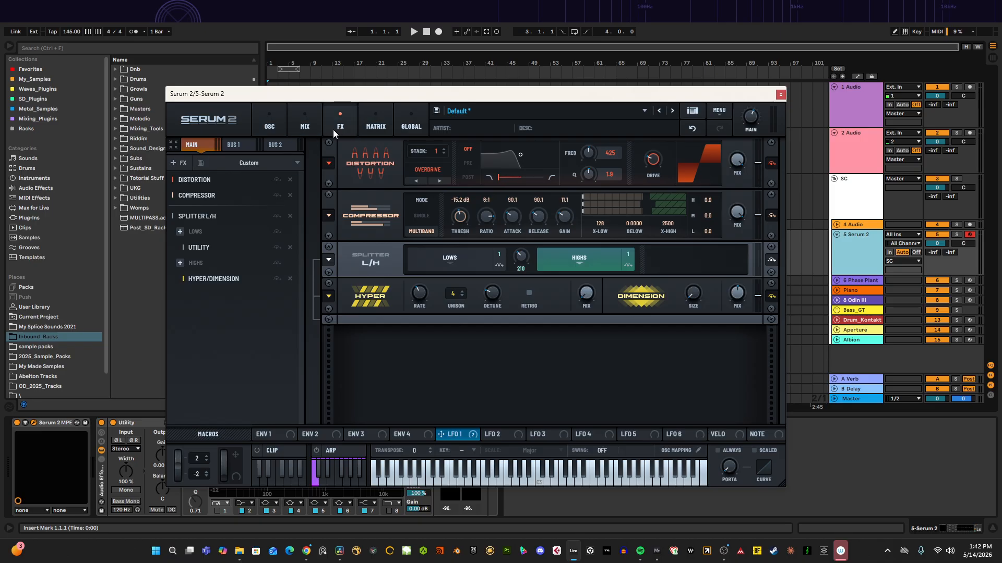
pyautogui.click(269, 127)
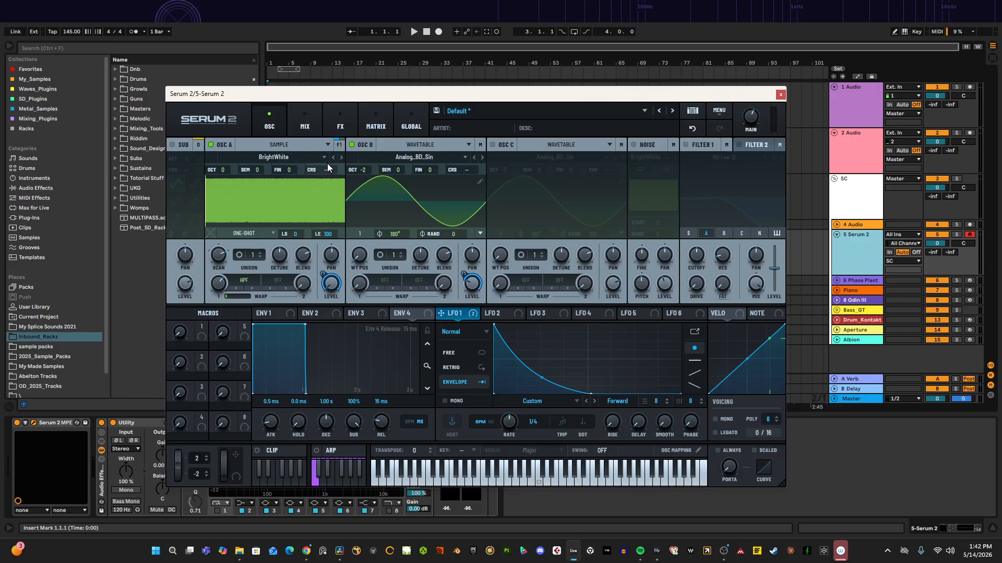
pyautogui.click(338, 147)
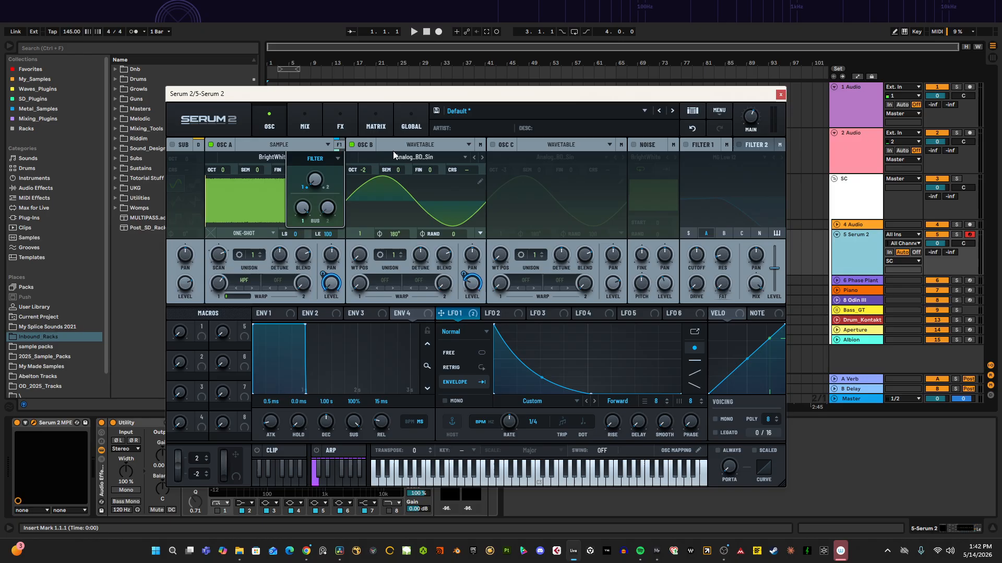
pyautogui.click(343, 128)
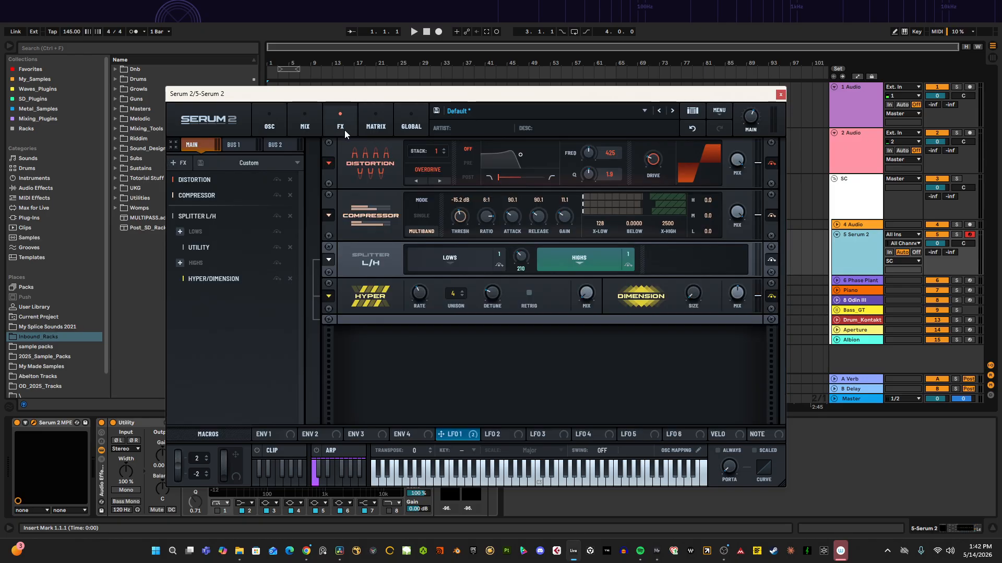
pyautogui.click(243, 147)
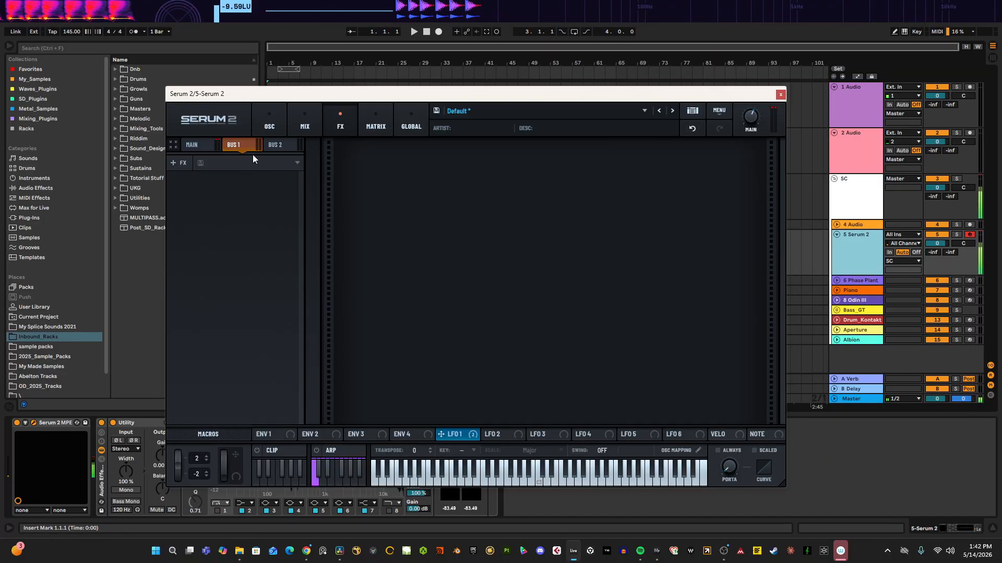
pyautogui.click(280, 143)
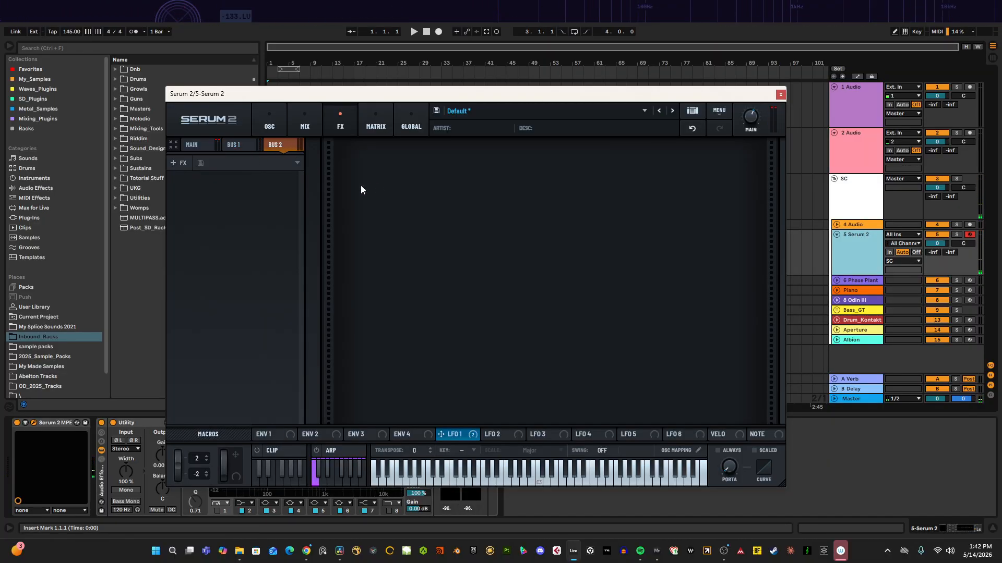
pyautogui.click(244, 145)
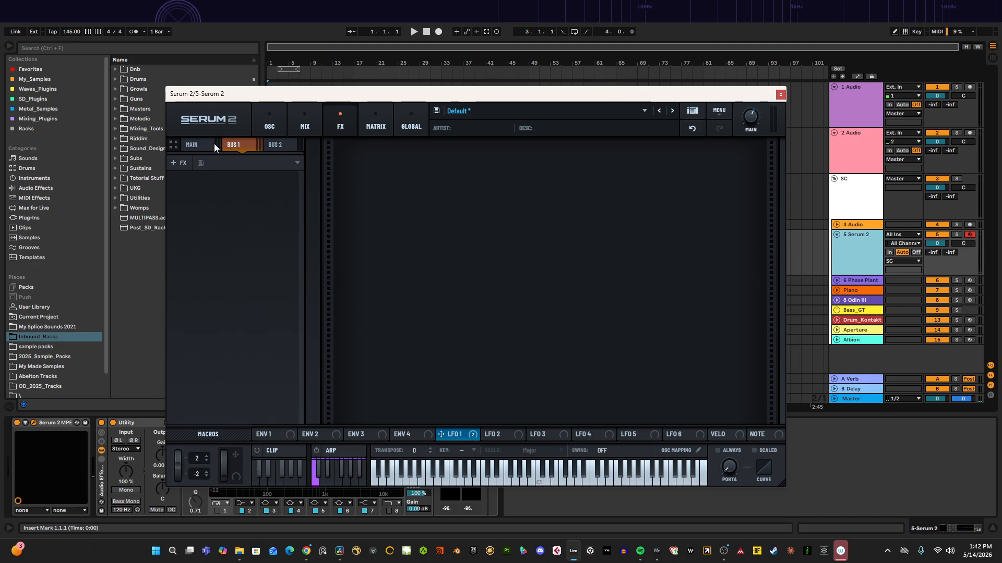
pyautogui.click(315, 123)
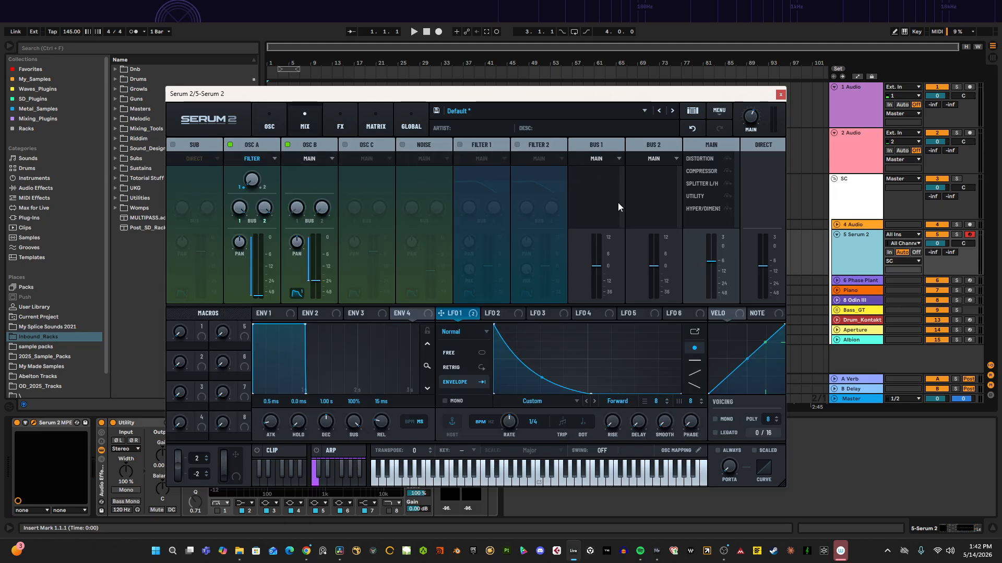
pyautogui.moveTo(593, 267); pyautogui.dragTo(590, 359)
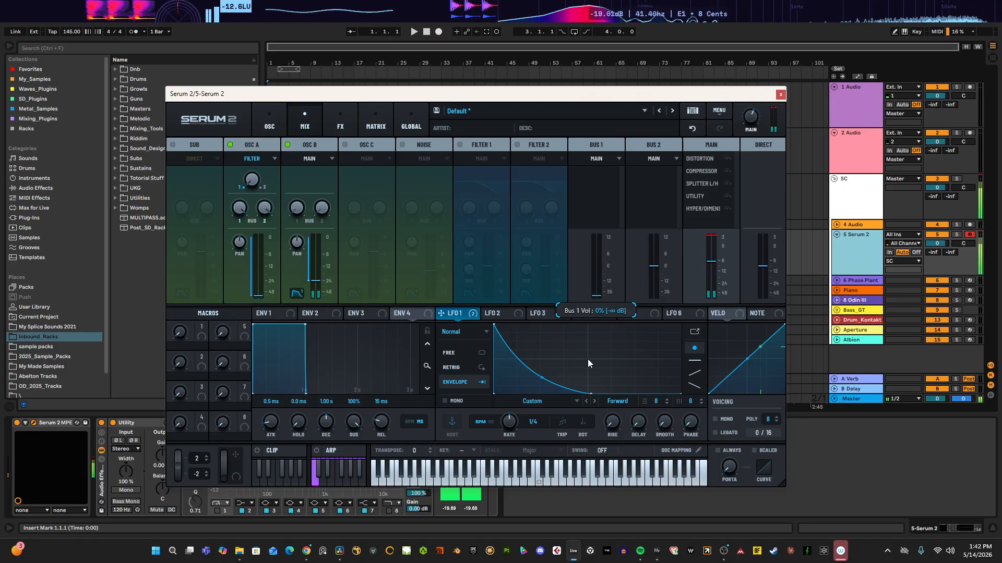
pyautogui.doubleClick(596, 285)
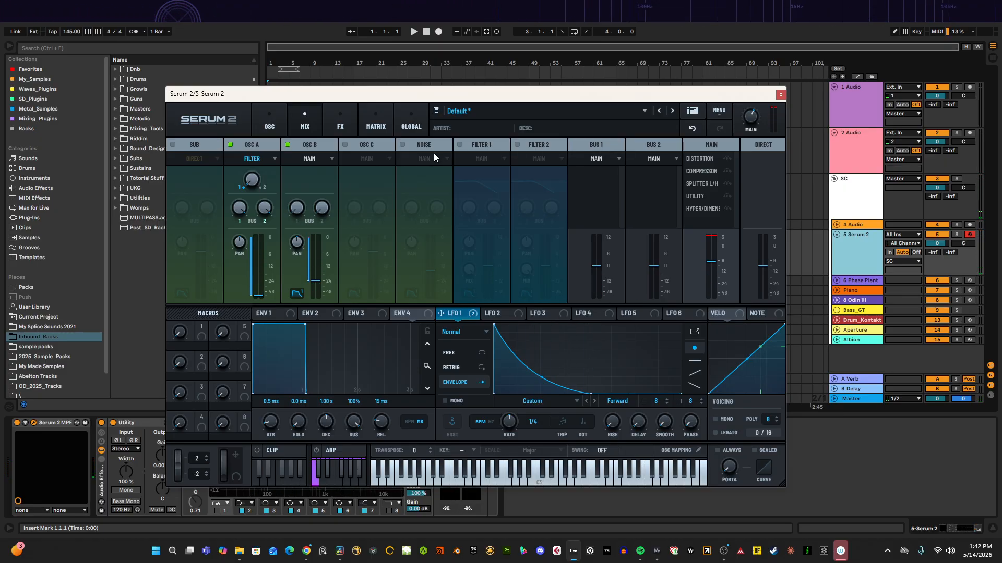
# Step: Add a Filter effect to the Bus 1 FX chain
pyautogui.click(356, 124)
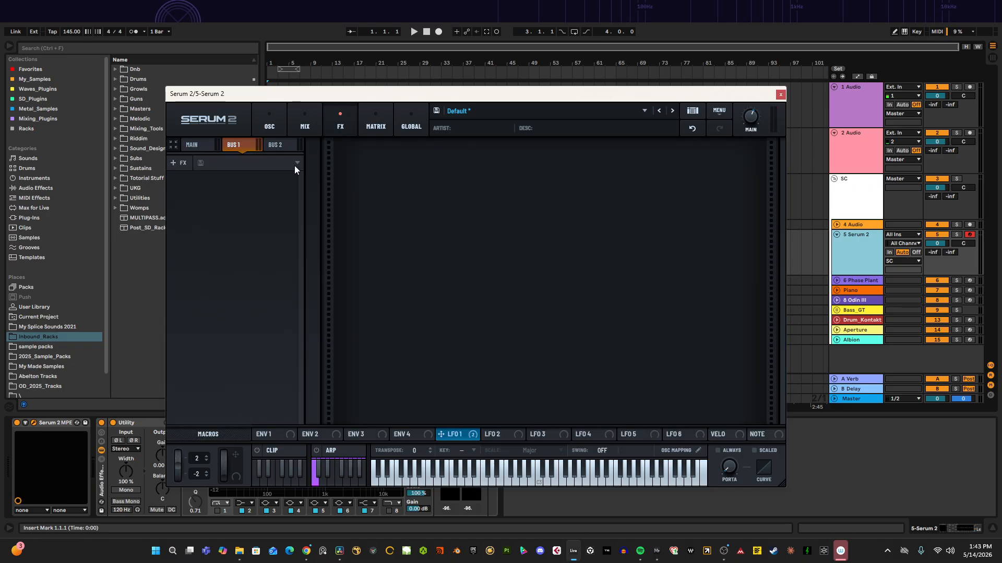
pyautogui.click(205, 137)
pyautogui.click(200, 144)
pyautogui.click(201, 145)
pyautogui.click(244, 144)
pyautogui.rightClick(229, 198)
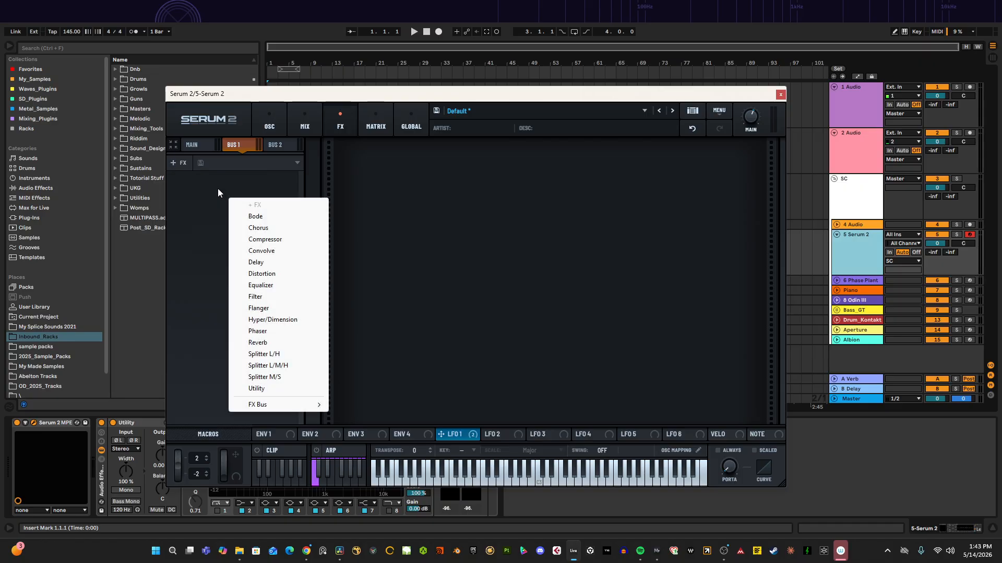
pyautogui.click(218, 189)
pyautogui.rightClick(231, 198)
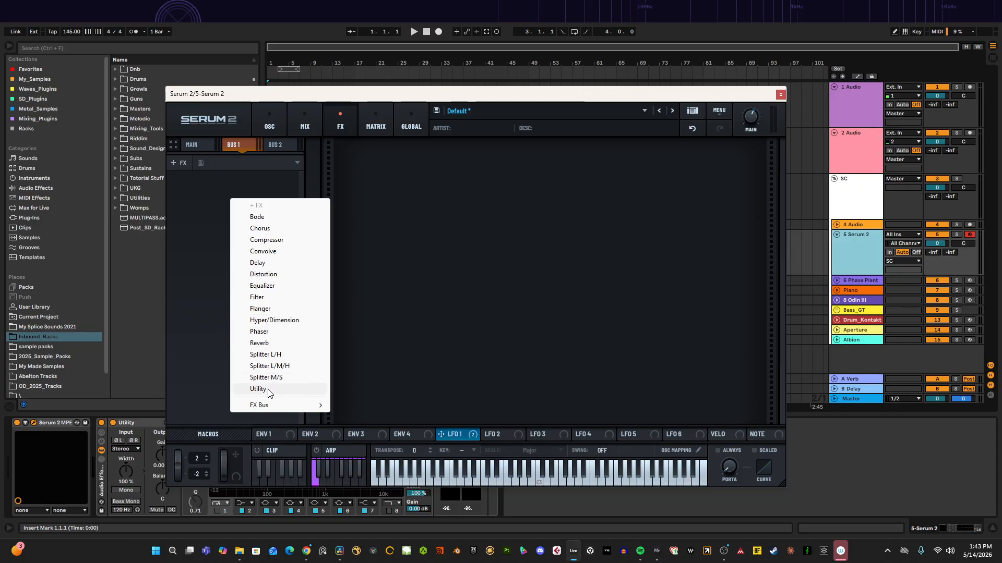
pyautogui.click(260, 298)
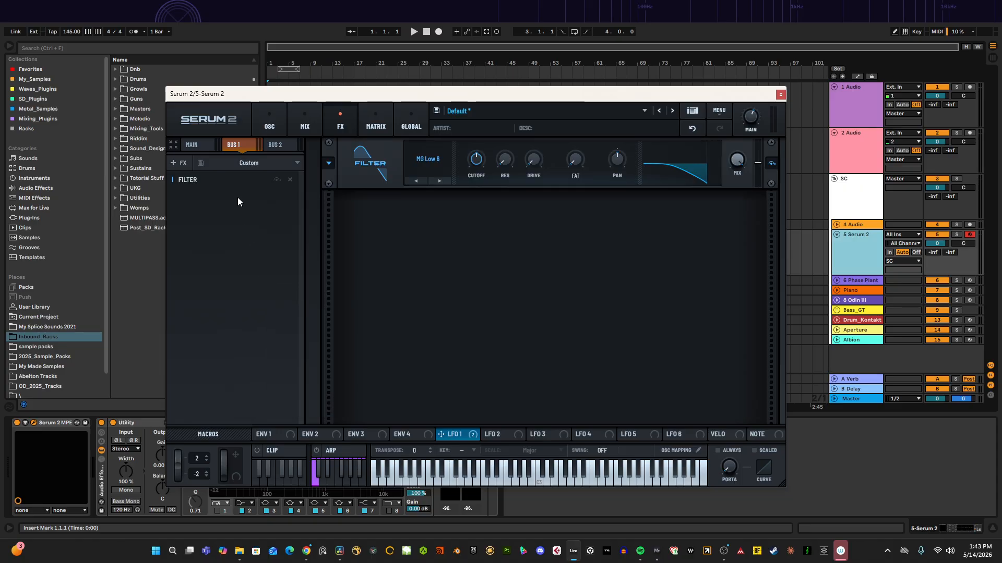
# Step: Set the Bus 1 filter type to Combo and raise its resonance
pyautogui.click(420, 176)
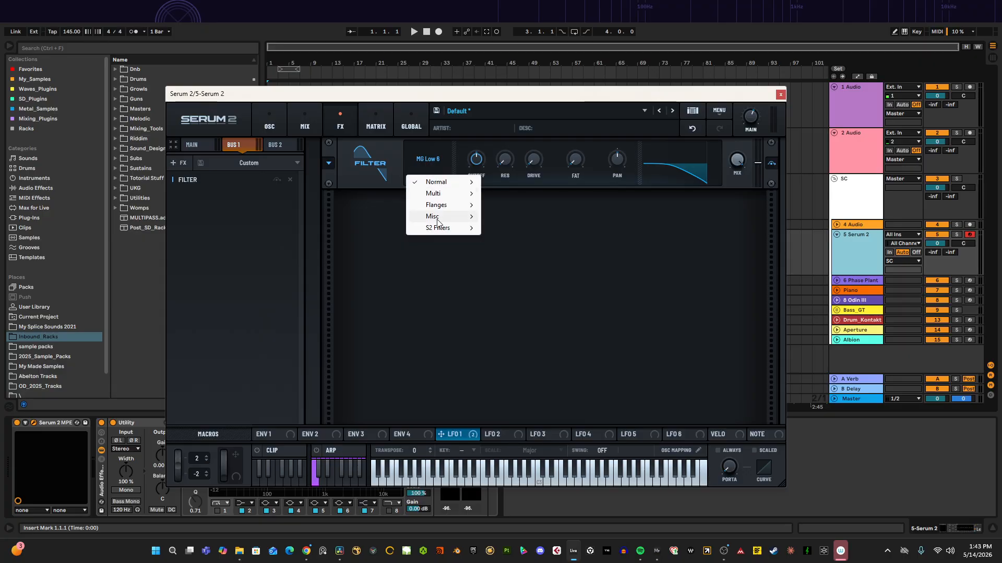
pyautogui.moveTo(449, 216)
pyautogui.click(509, 319)
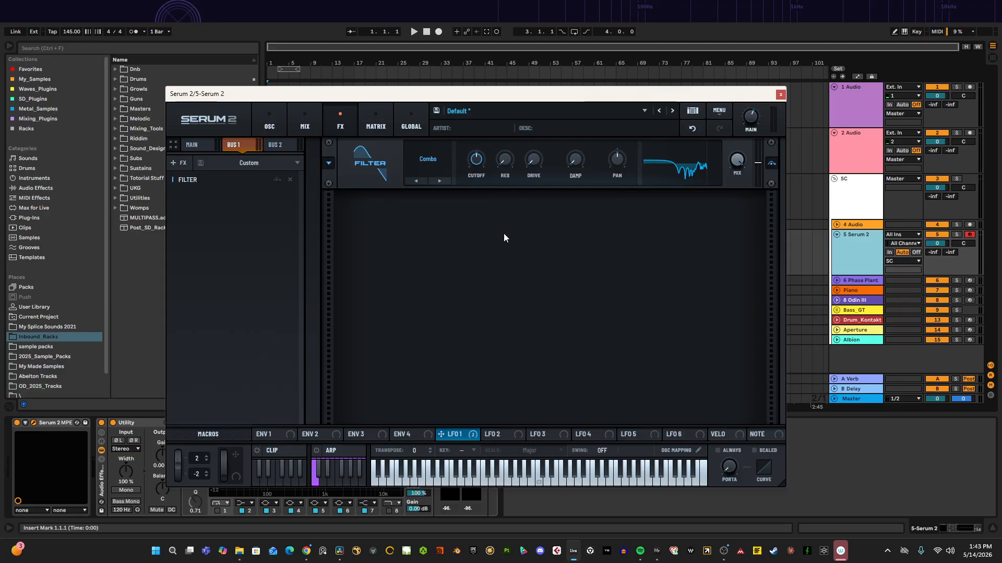
pyautogui.moveTo(474, 165)
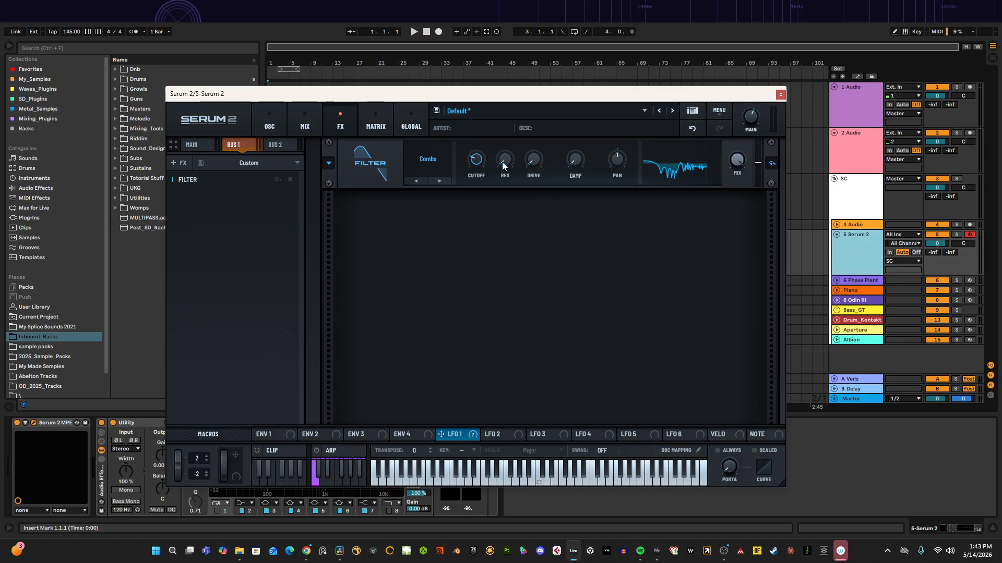
pyautogui.moveTo(502, 162); pyautogui.dragTo(546, 149)
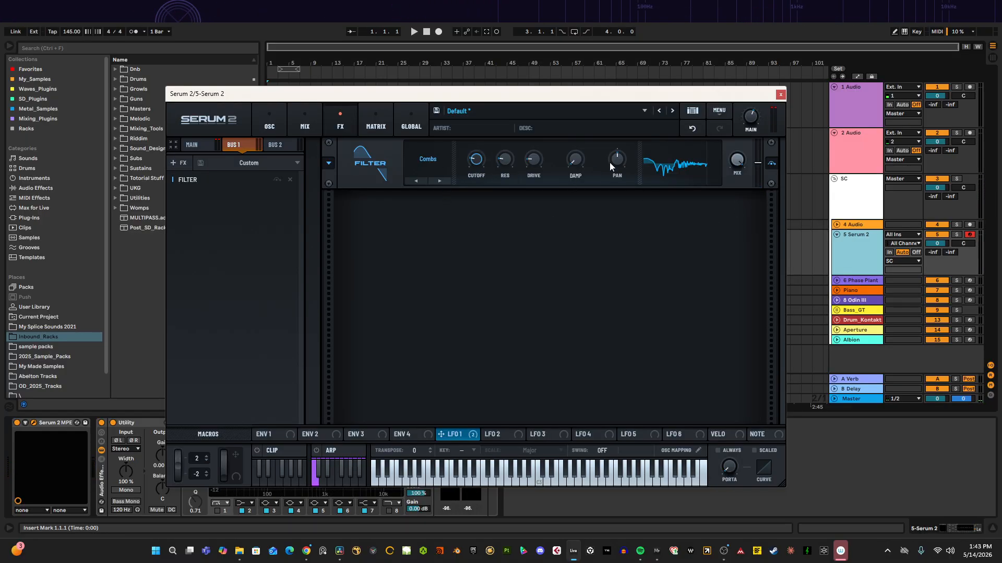
# Step: Add a second Filter to Bus 1 and set its type to Diffusor
pyautogui.rightClick(241, 221)
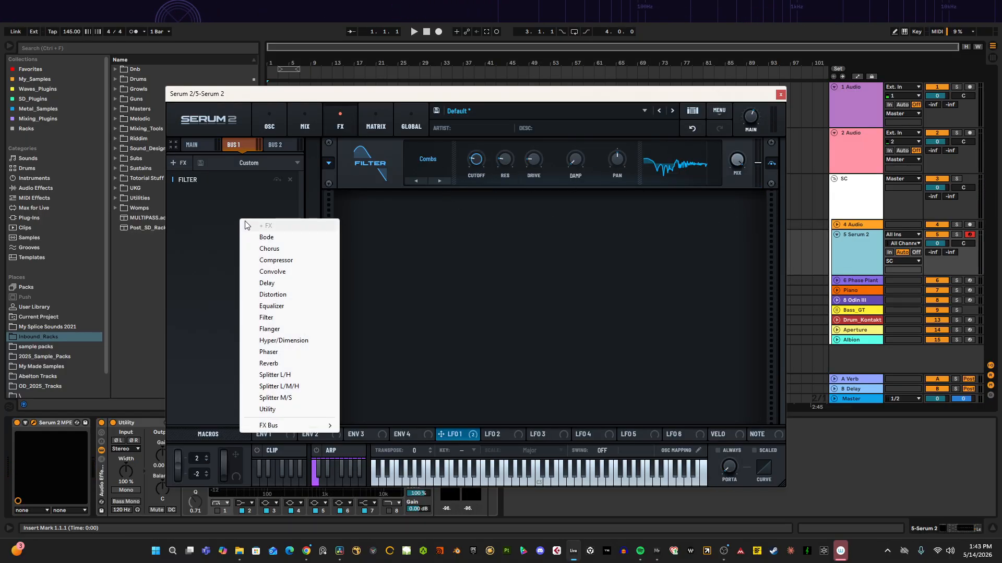
pyautogui.click(272, 317)
pyautogui.click(410, 228)
pyautogui.moveTo(438, 281)
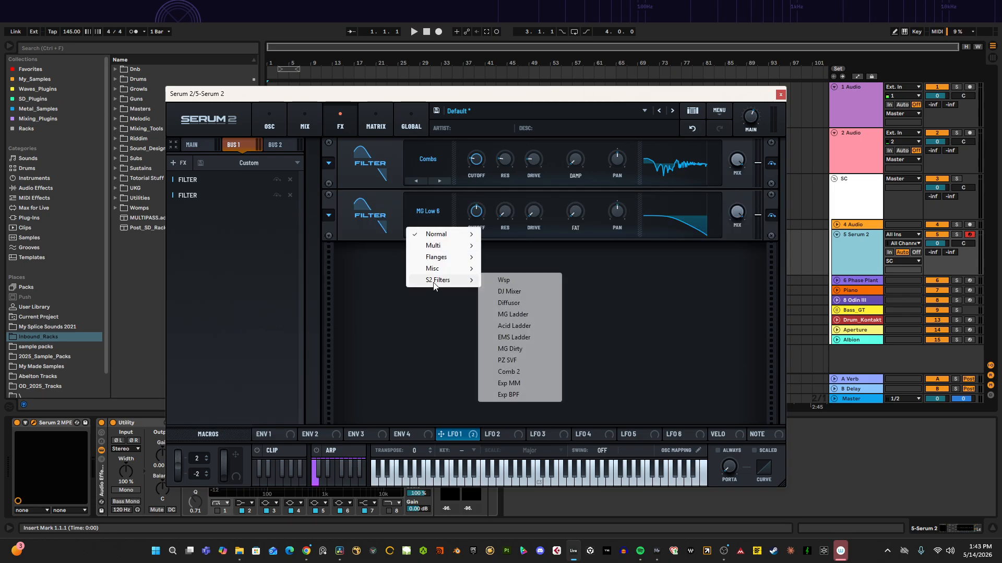
pyautogui.click(524, 291)
# Step: Raise the Diffusor filter's stages and lower its cutoff to about 118 Hz
pyautogui.moveTo(575, 217); pyautogui.dragTo(652, 201)
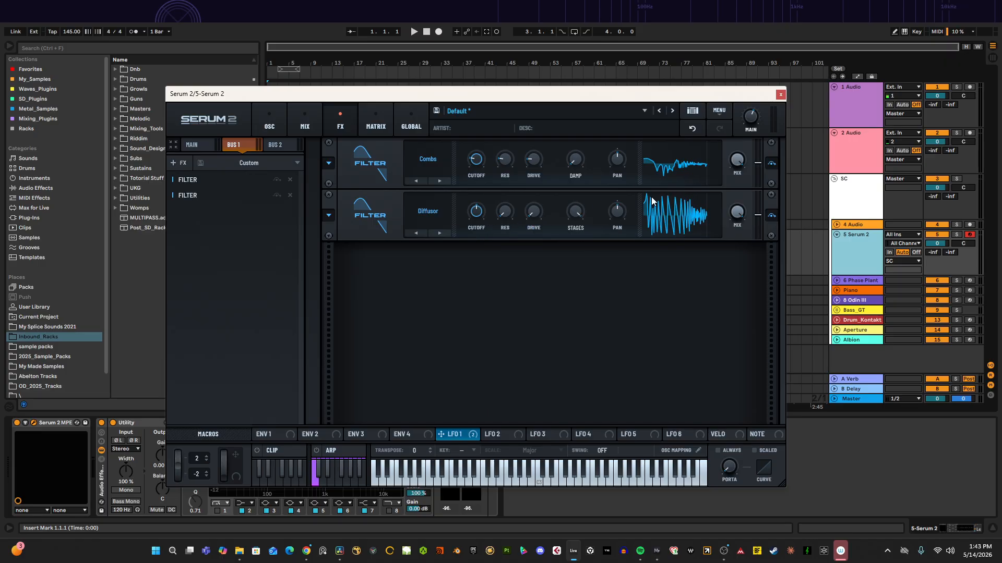
pyautogui.moveTo(486, 215); pyautogui.dragTo(456, 261)
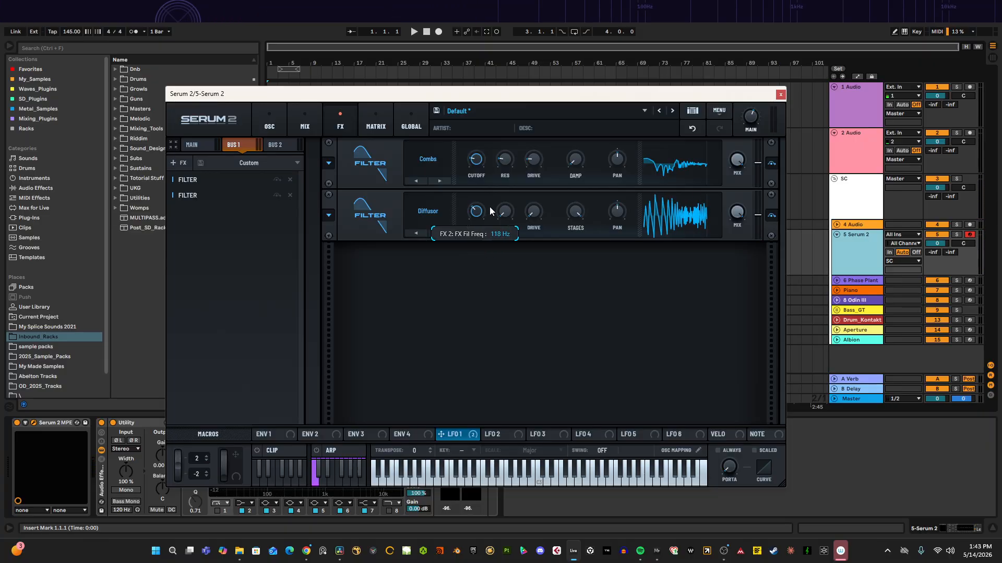
# Step: Add a third Filter to Bus 1 and set its type to Formant-I
pyautogui.rightClick(218, 230)
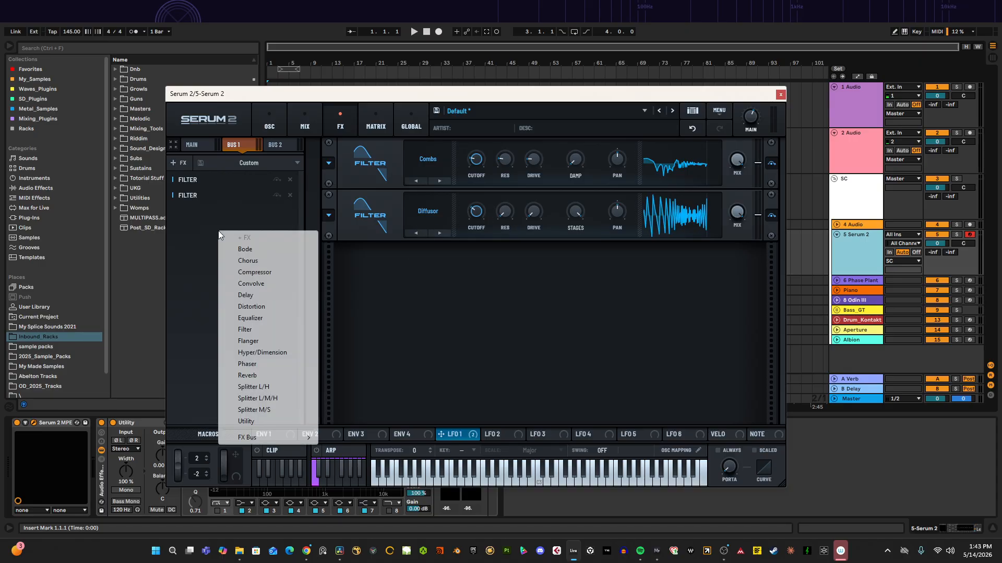
pyautogui.click(248, 329)
pyautogui.click(445, 265)
pyautogui.moveTo(444, 321)
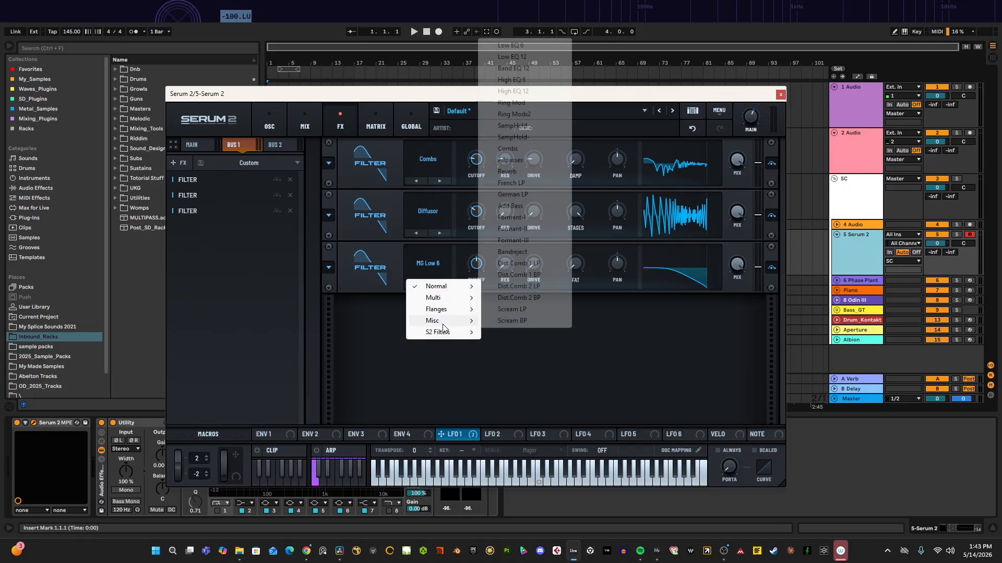
pyautogui.click(529, 217)
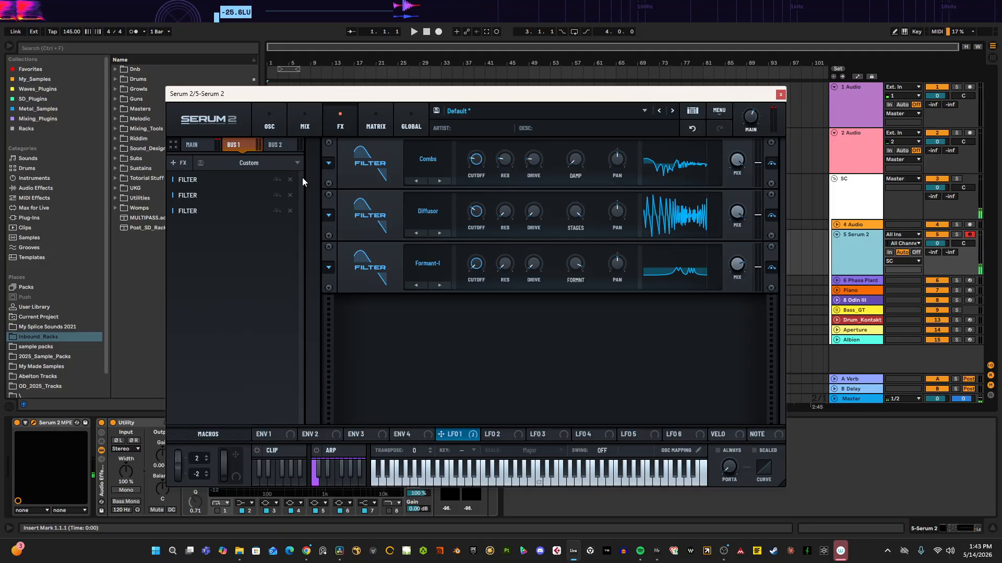
# Step: Add a Distortion to the Bus 2 FX chain and raise its drive
pyautogui.click(277, 145)
pyautogui.click(245, 187)
pyautogui.click(261, 262)
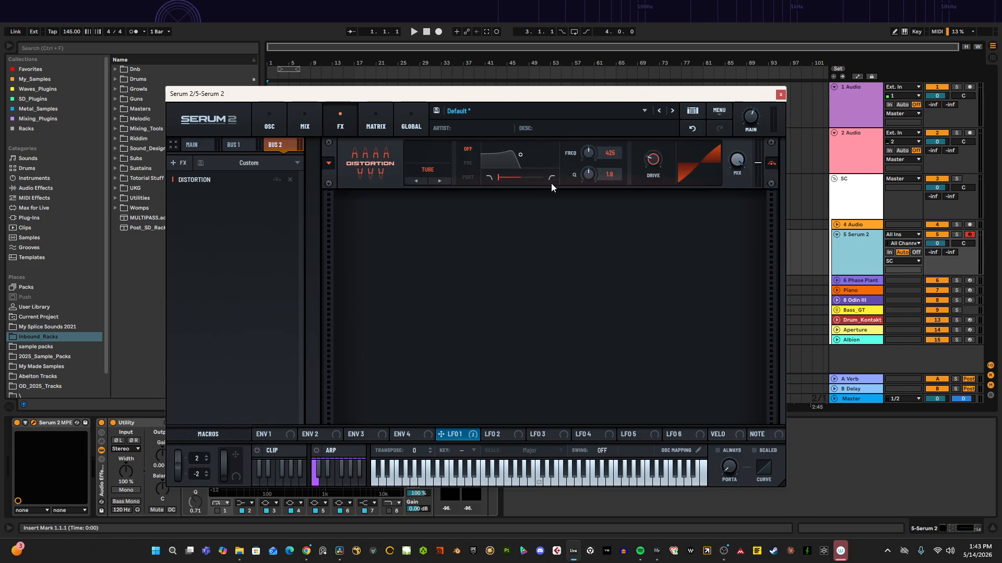
pyautogui.moveTo(649, 164); pyautogui.dragTo(696, 115)
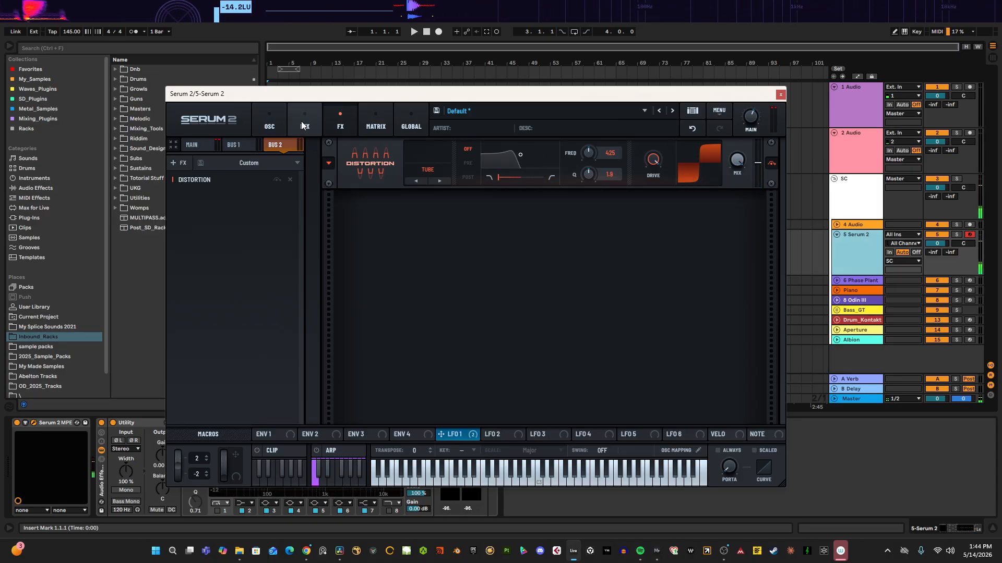
# Step: Send Osc B to Bus 2 by raising its Bus 2 send level in the oscillator routing
pyautogui.click(281, 122)
pyautogui.click(339, 145)
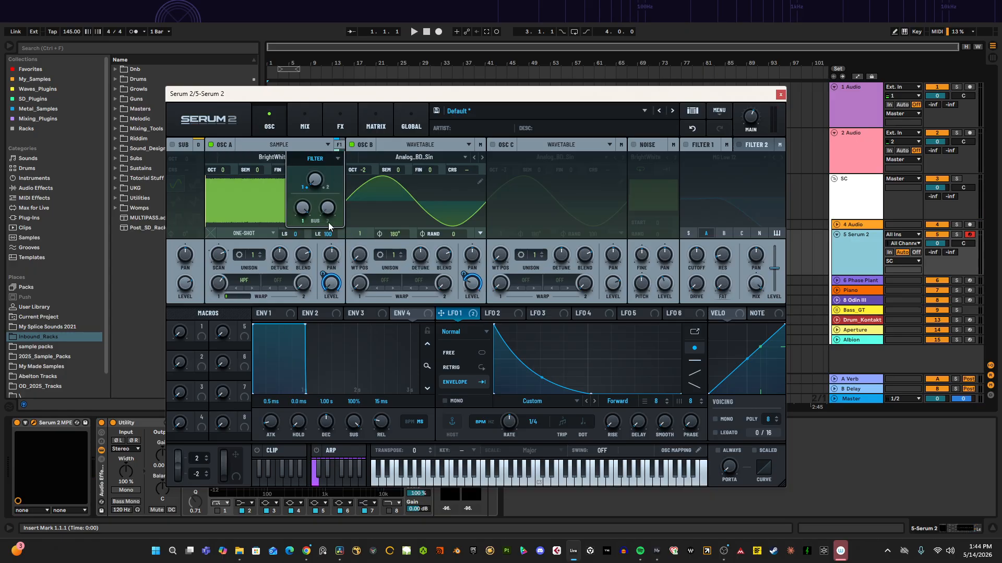
pyautogui.click(480, 145)
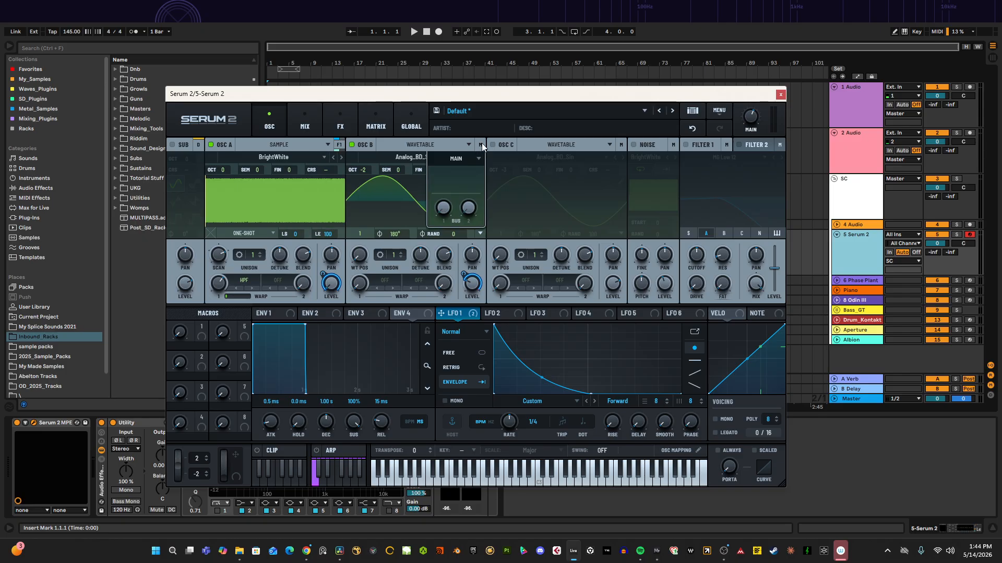
pyautogui.moveTo(467, 210); pyautogui.dragTo(473, 154)
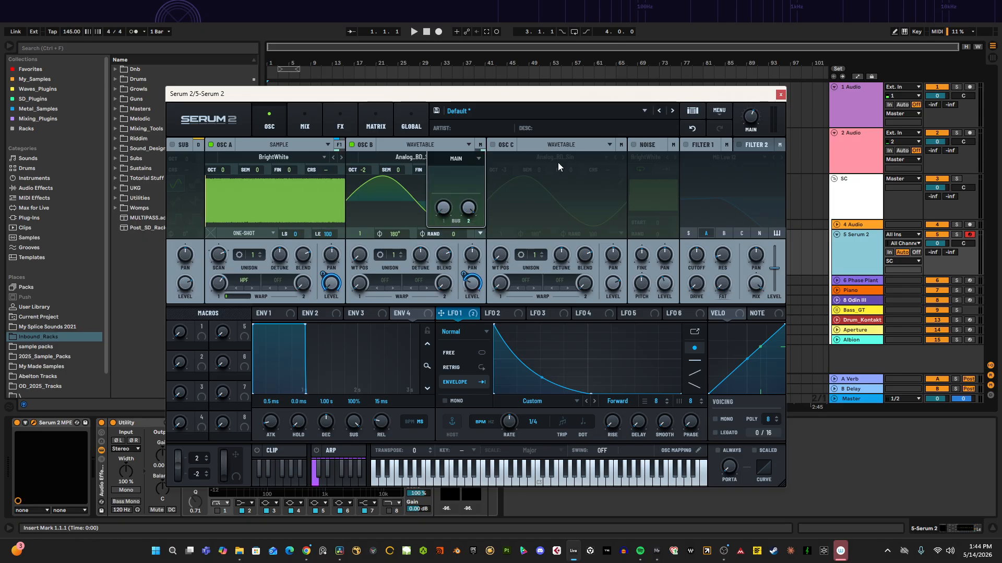
# Step: Set the Bus 2 distortion type to Overdrive
pyautogui.click(320, 126)
pyautogui.click(334, 128)
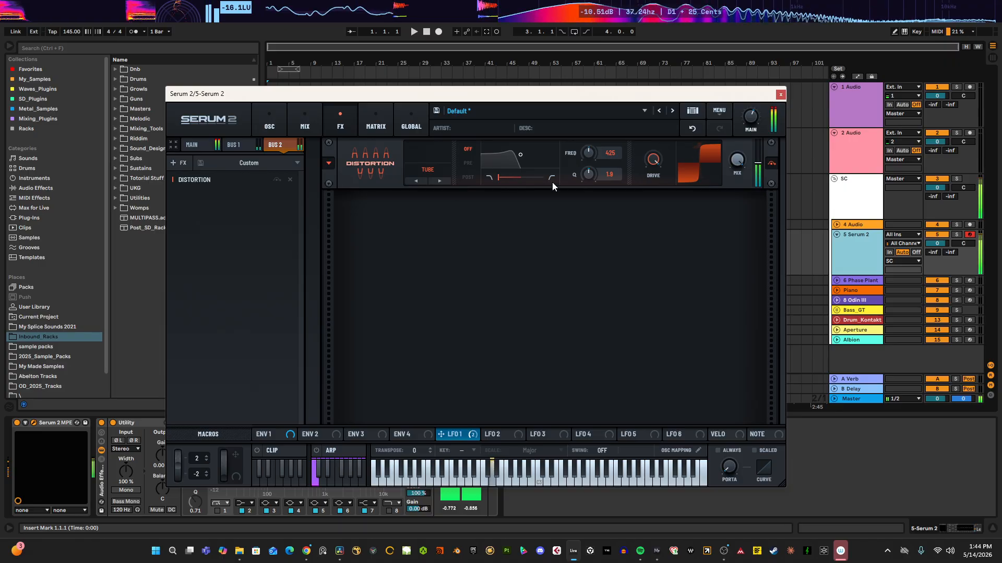
pyautogui.click(420, 176)
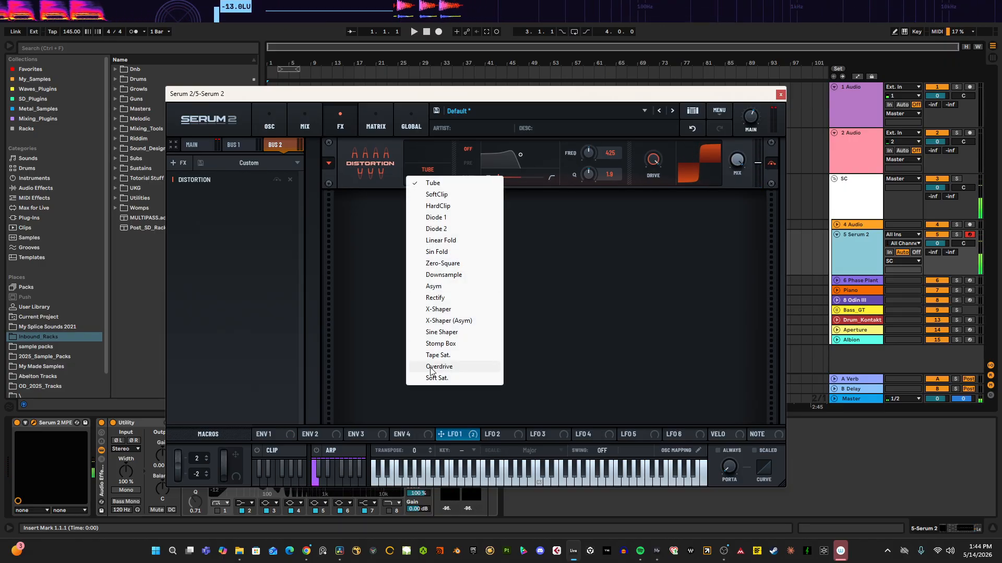
pyautogui.click(472, 367)
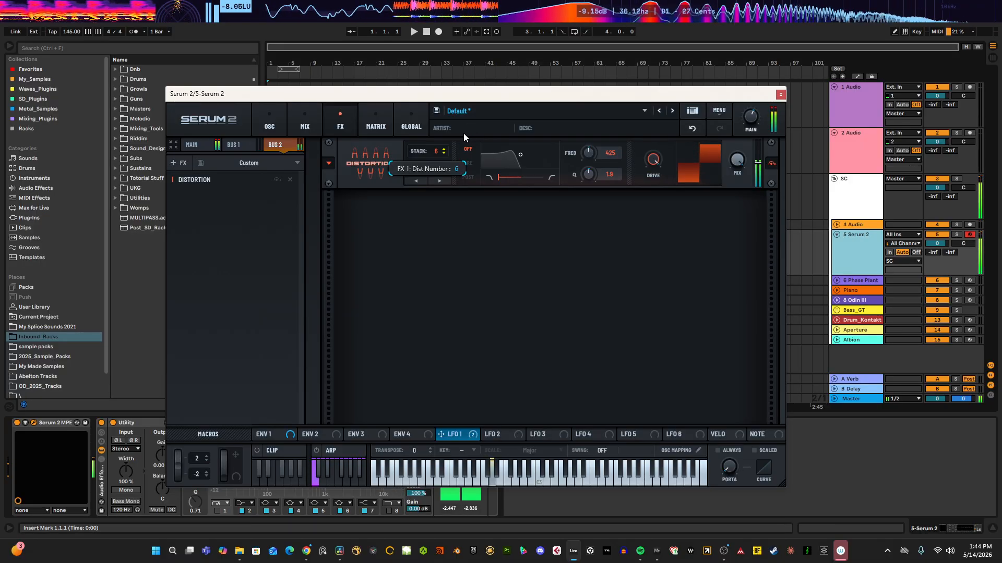
# Step: Set the Bus 2 distortion type to Tube
pyautogui.moveTo(436, 151); pyautogui.dragTo(431, 182)
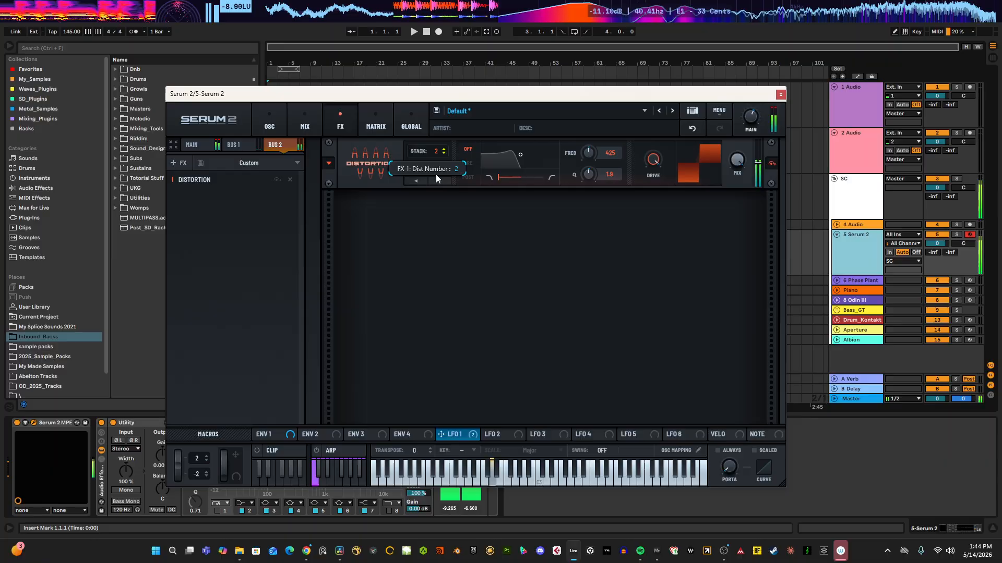
pyautogui.click(430, 178)
pyautogui.click(427, 181)
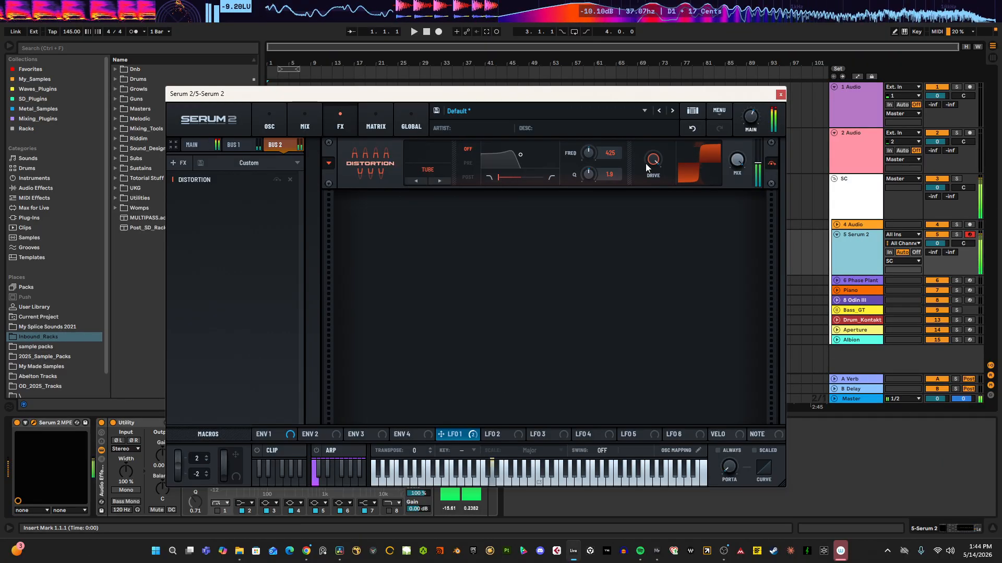
# Step: Add a Filter after the Bus 2 distortion, raise its cutoff, and set its type to MG Low 12
pyautogui.rightClick(268, 218)
pyautogui.click(290, 316)
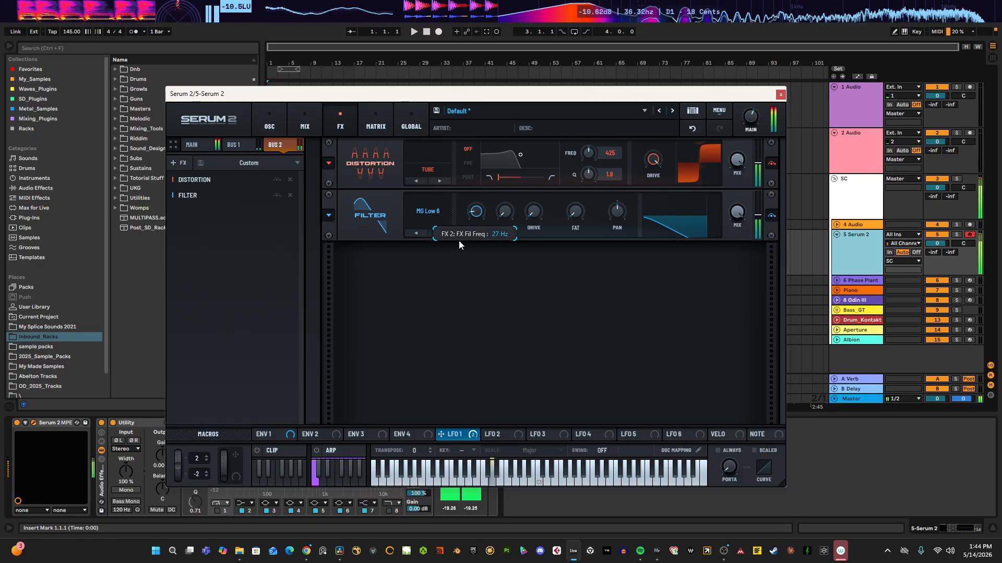
pyautogui.moveTo(484, 211); pyautogui.dragTo(542, 210)
pyautogui.click(440, 233)
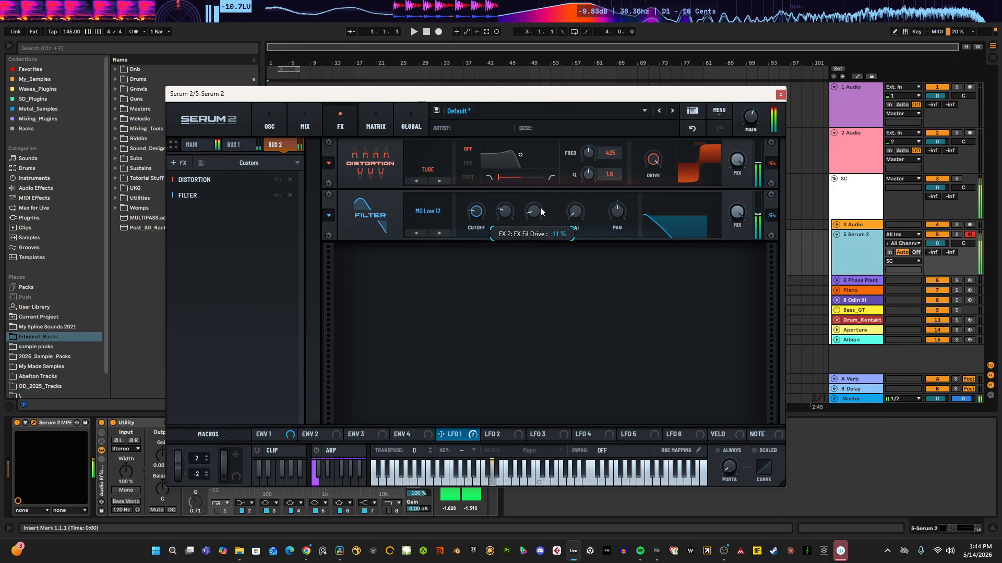
pyautogui.rightClick(262, 258)
pyautogui.click(292, 351)
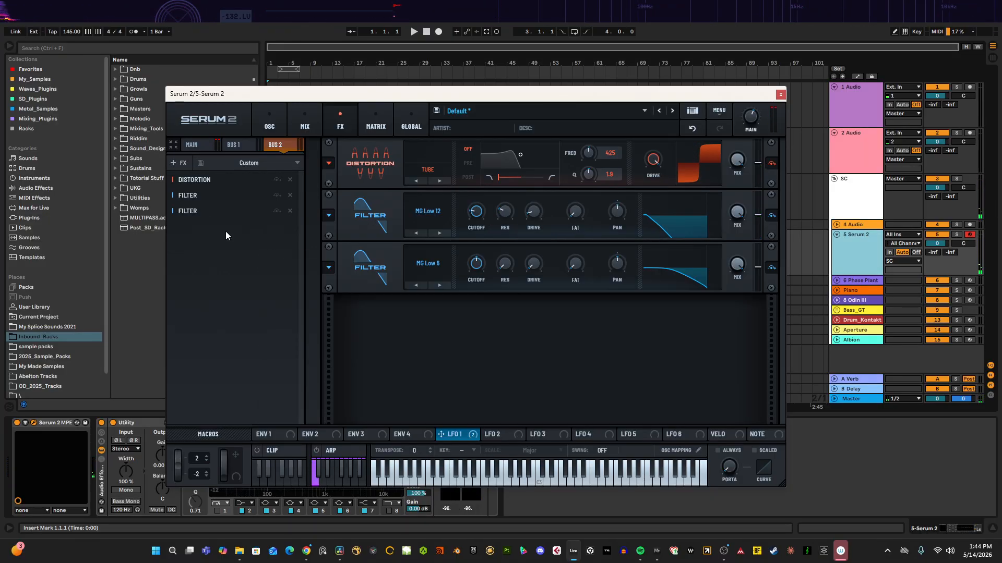
pyautogui.click(290, 211)
# Step: Add an Equalizer at the top of the Bus 2 chain and boost its low band about 23 dB at 80 Hz
pyautogui.rightClick(250, 225)
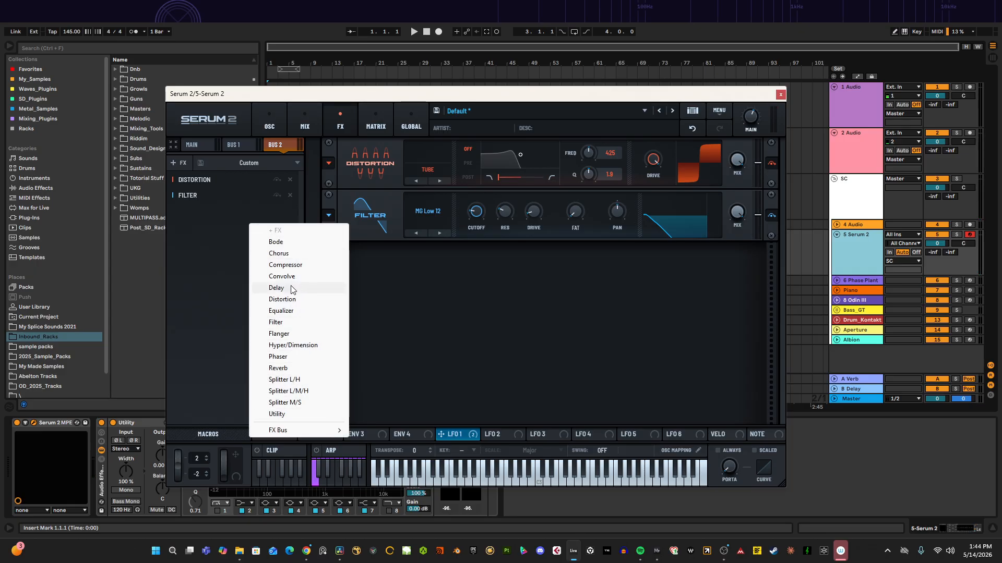
pyautogui.click(284, 311)
pyautogui.moveTo(219, 207); pyautogui.dragTo(221, 178)
pyautogui.click(506, 164)
pyautogui.moveTo(476, 165); pyautogui.dragTo(508, 135)
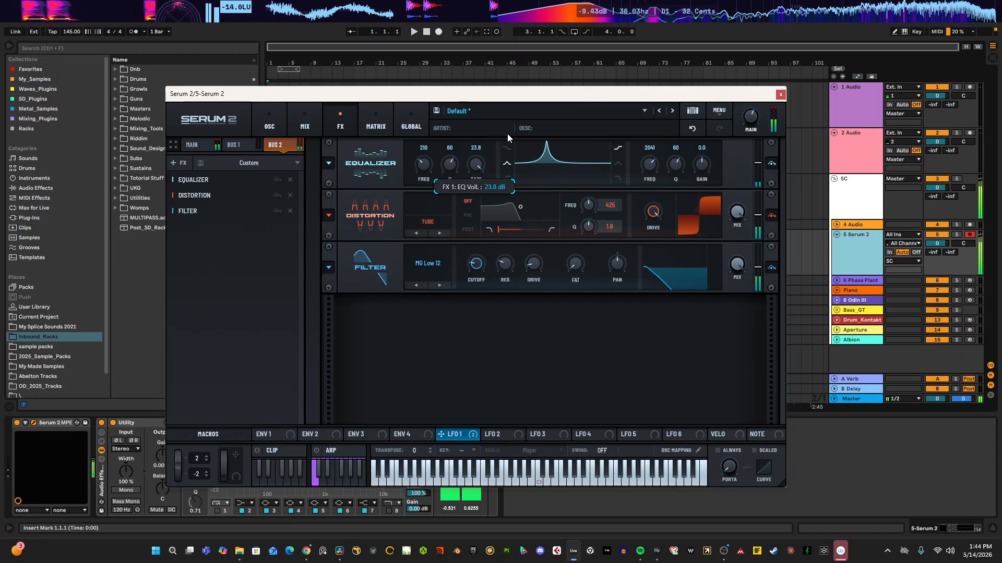
pyautogui.moveTo(433, 162)
pyautogui.mouseDown()
pyautogui.moveTo(417, 198)
pyautogui.moveTo(430, 180)
pyautogui.mouseUp()
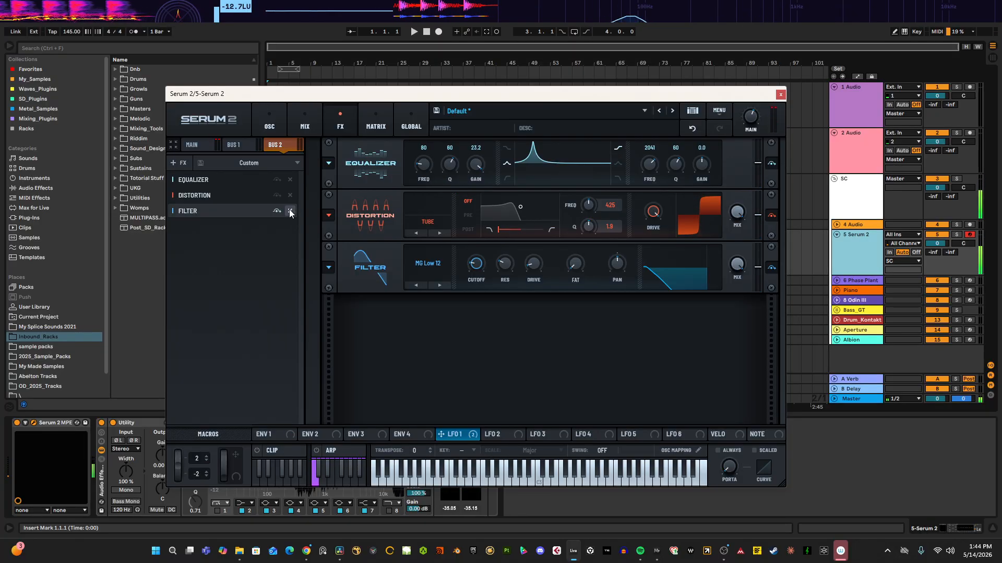
# Step: Remove the Equalizer from the Bus 2 chain
pyautogui.click(290, 179)
# Step: Edit Osc B's wavetable spectrum in the wavetable editor, raising the second harmonic bin to about 29%
pyautogui.click(276, 125)
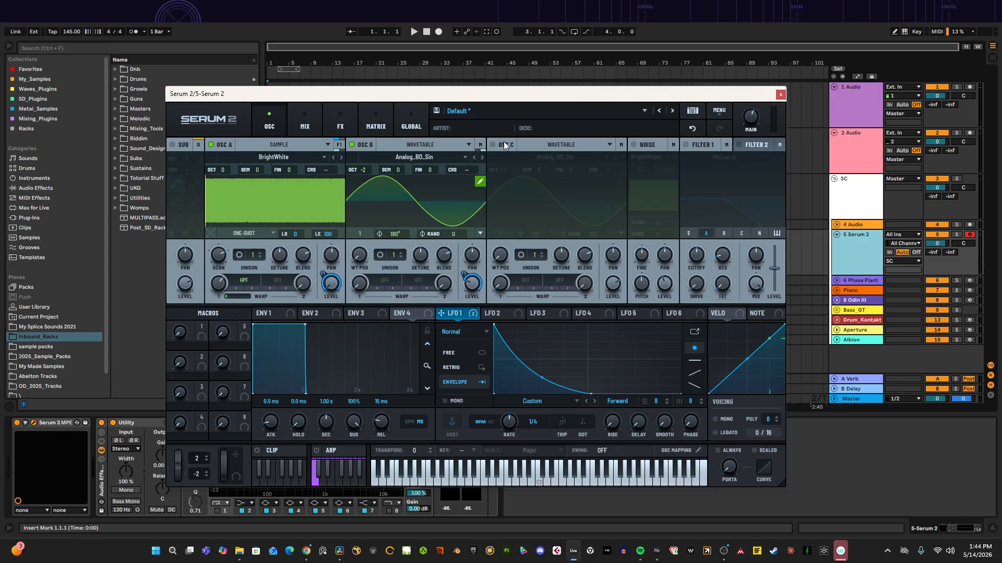
pyautogui.click(483, 195)
pyautogui.click(858, 259)
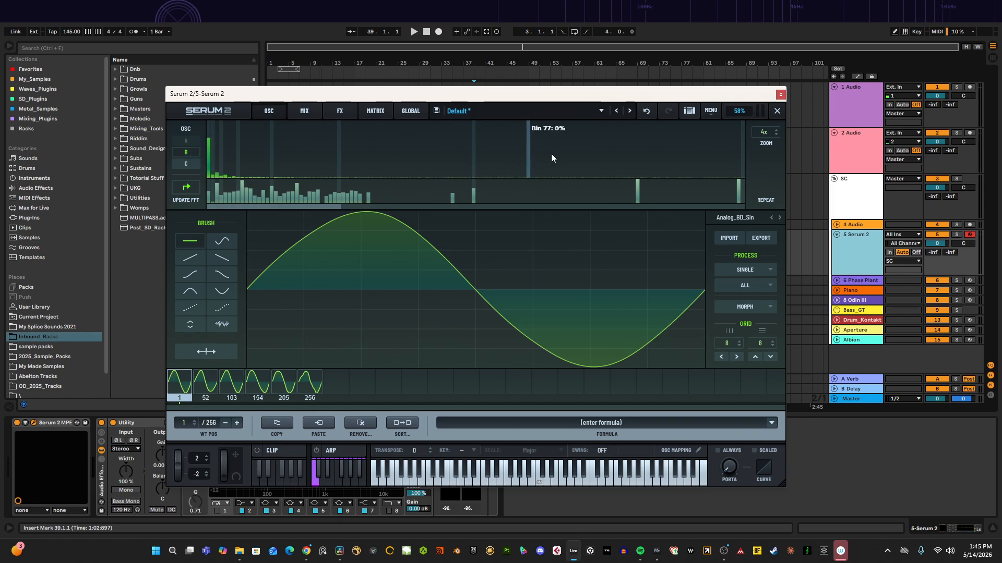
pyautogui.click(777, 111)
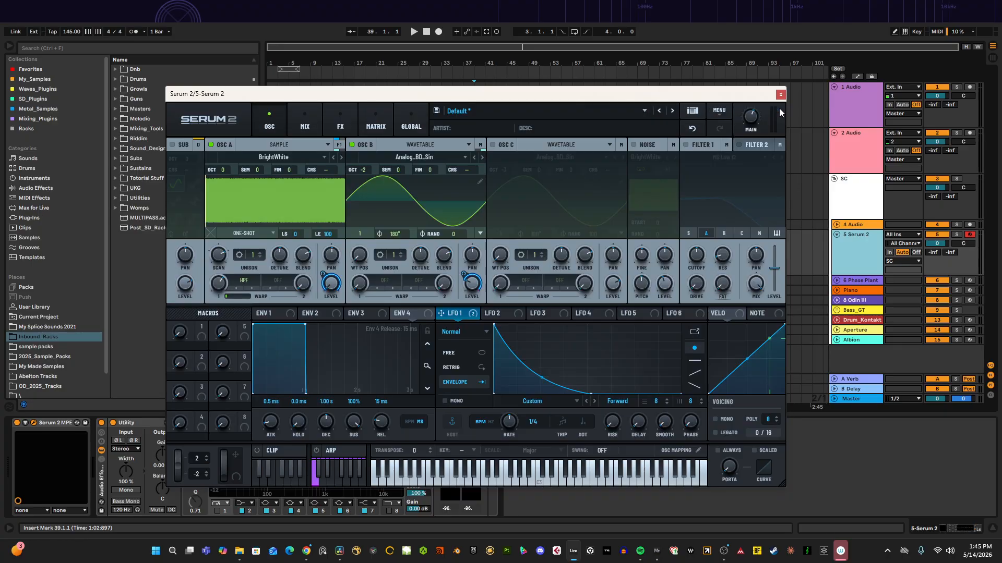
pyautogui.click(481, 177)
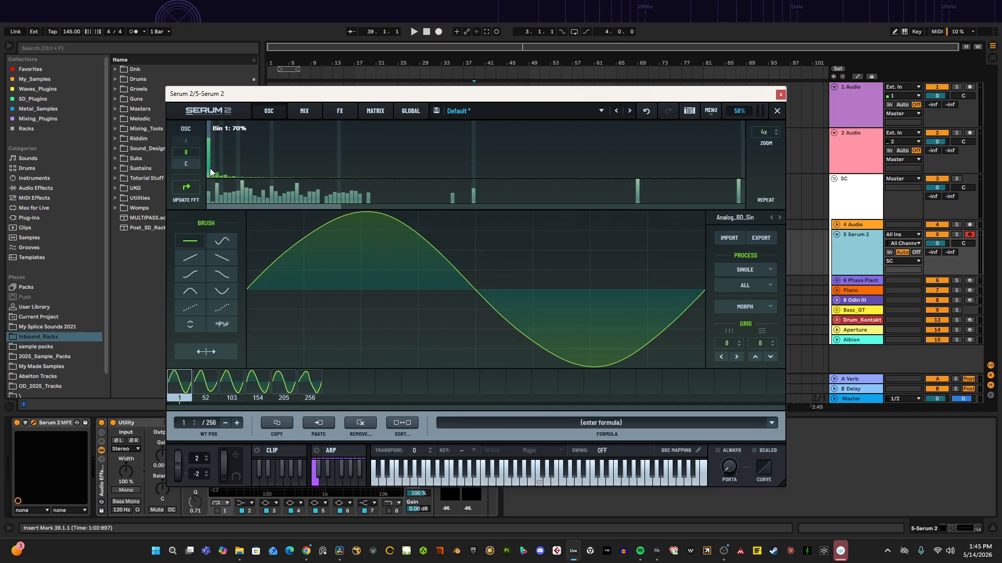
pyautogui.moveTo(213, 155); pyautogui.dragTo(214, 150)
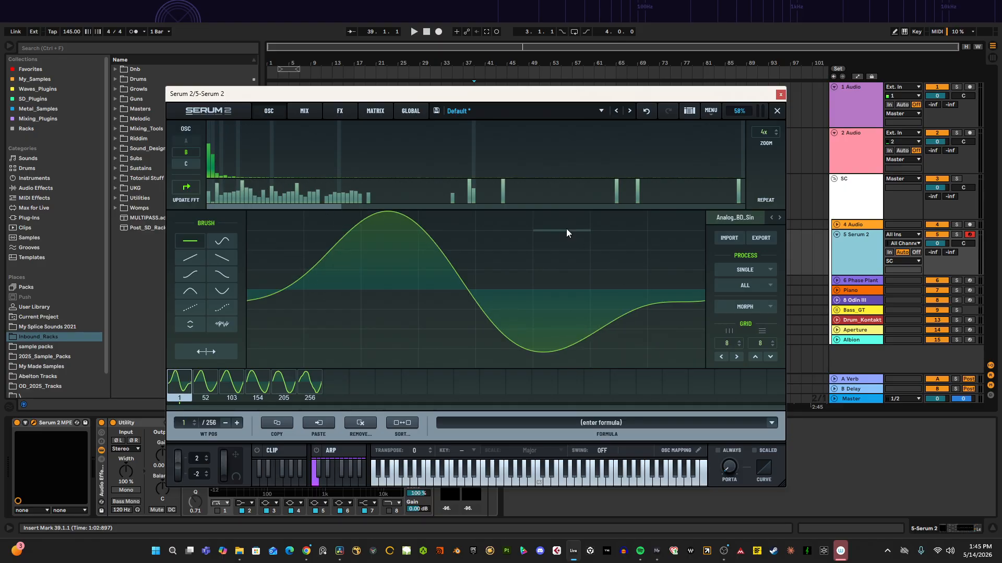
pyautogui.moveTo(213, 161)
pyautogui.mouseDown()
pyautogui.moveTo(214, 152)
pyautogui.moveTo(214, 162)
pyautogui.mouseUp()
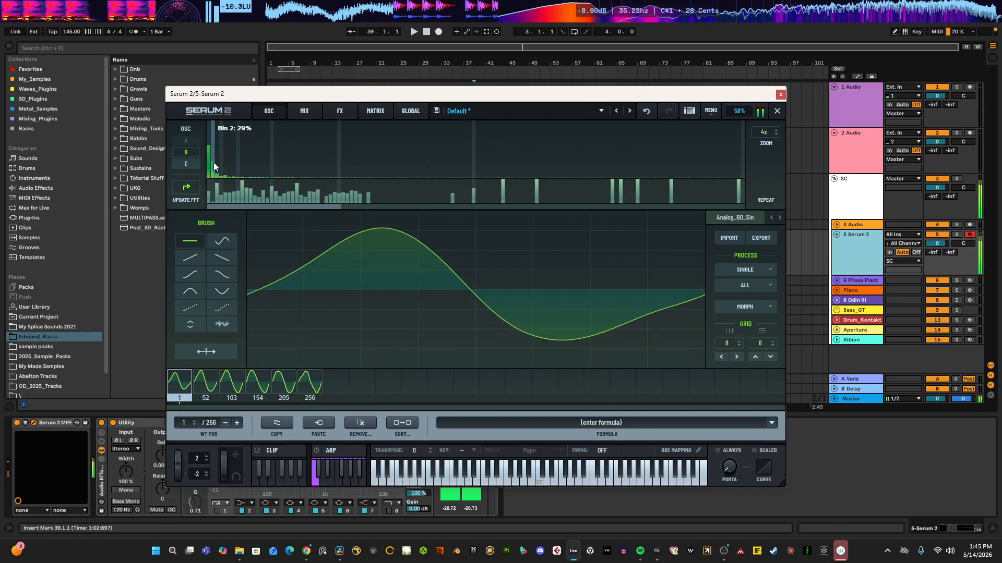
pyautogui.click(778, 111)
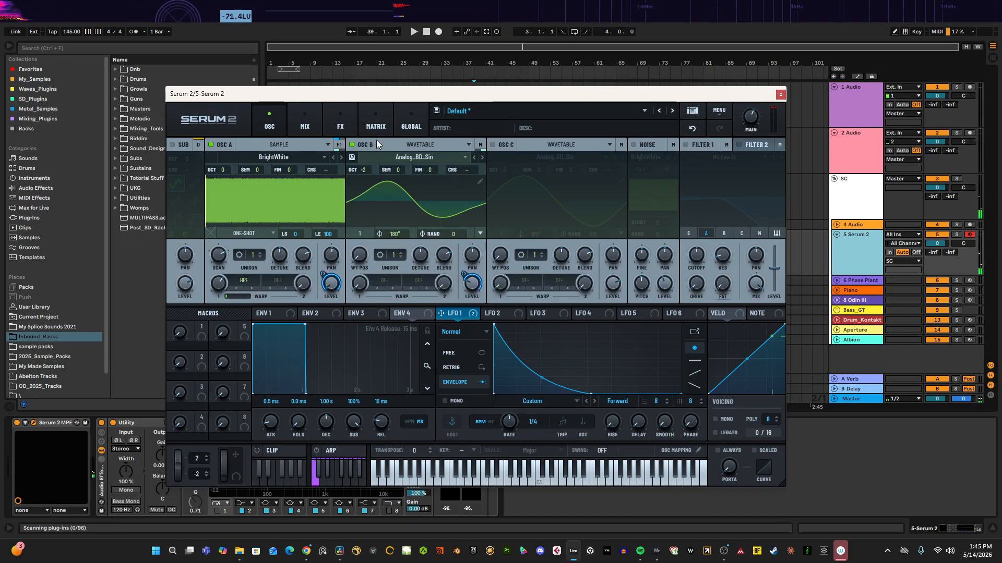
pyautogui.click(634, 145)
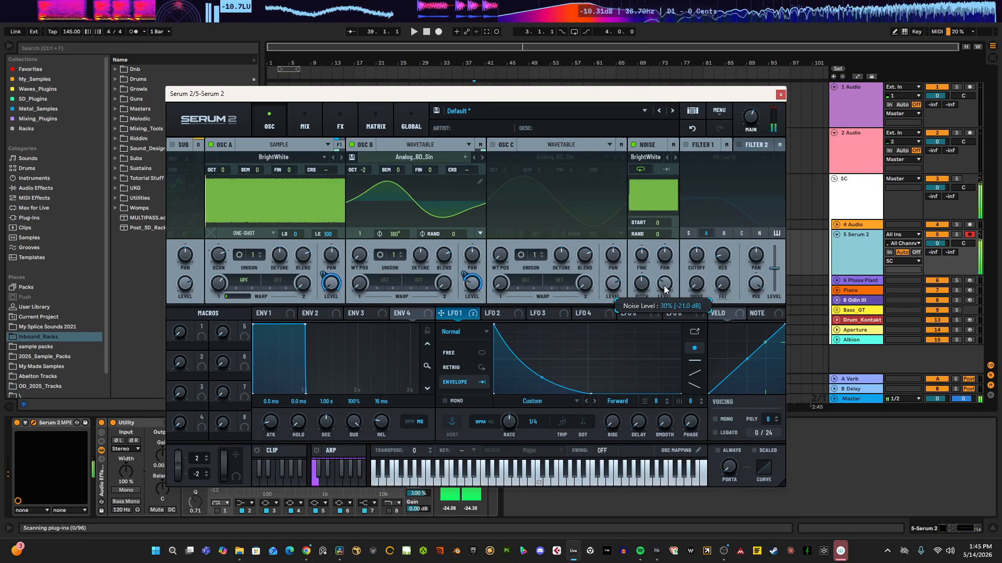
pyautogui.click(635, 144)
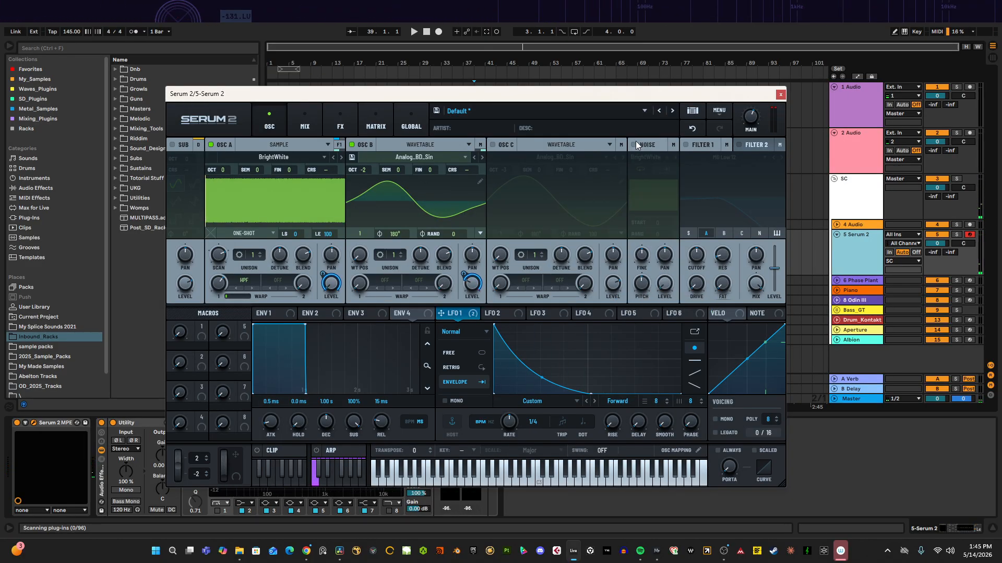
pyautogui.click(634, 142)
pyautogui.click(634, 142)
# Step: Enable Osc C and switch its oscillator type to Sample
pyautogui.click(493, 144)
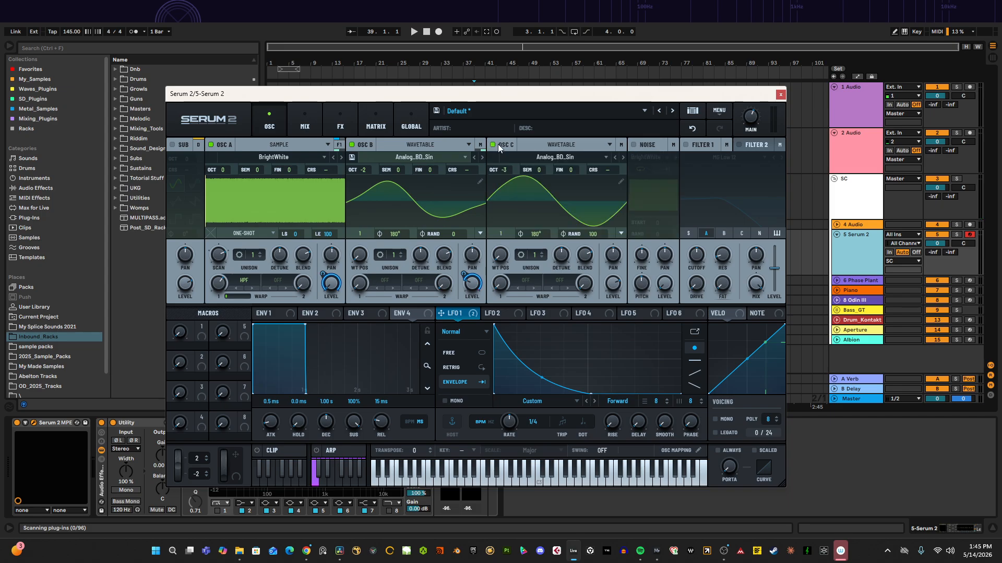
pyautogui.click(551, 156)
pyautogui.click(543, 153)
pyautogui.click(566, 156)
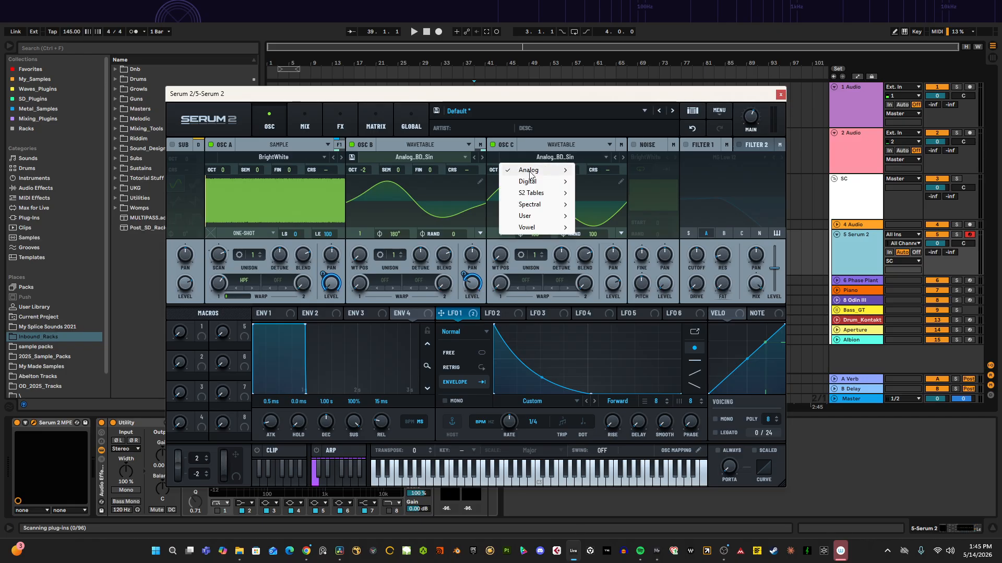
pyautogui.click(556, 143)
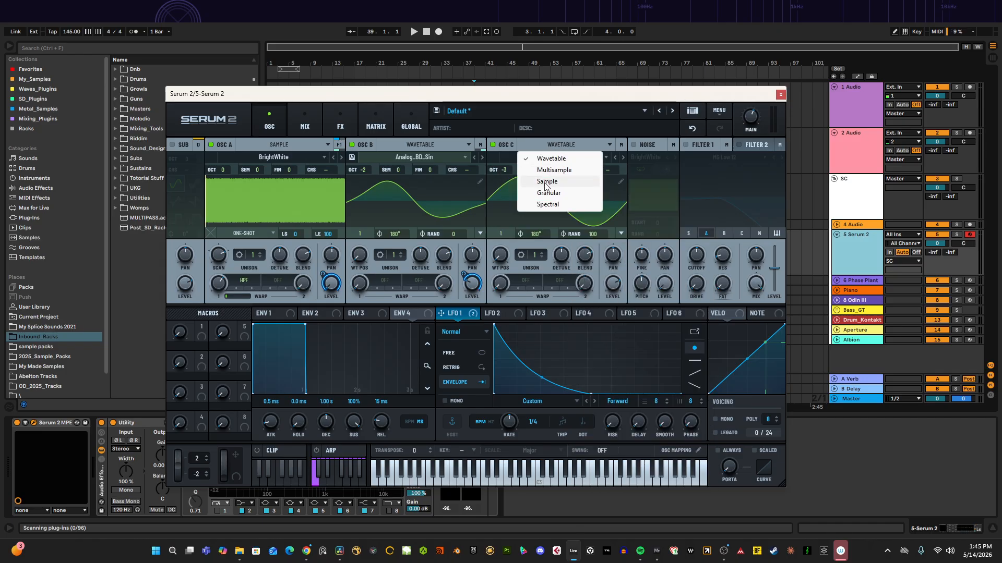
pyautogui.click(545, 181)
# Step: Load the BrightWhite analog noise sample into Osc C
pyautogui.click(564, 156)
pyautogui.moveTo(551, 182)
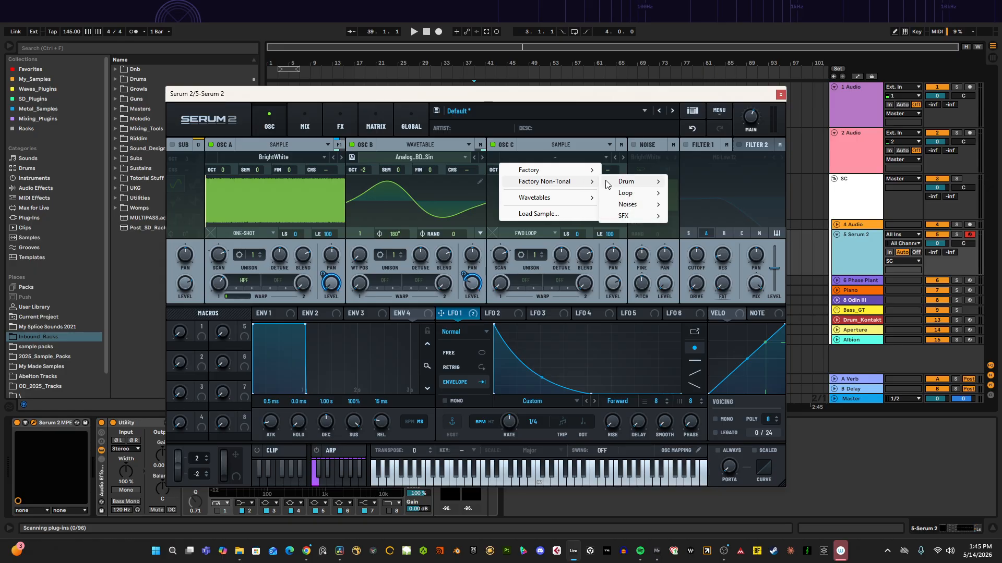
pyautogui.moveTo(637, 197)
pyautogui.moveTo(694, 205)
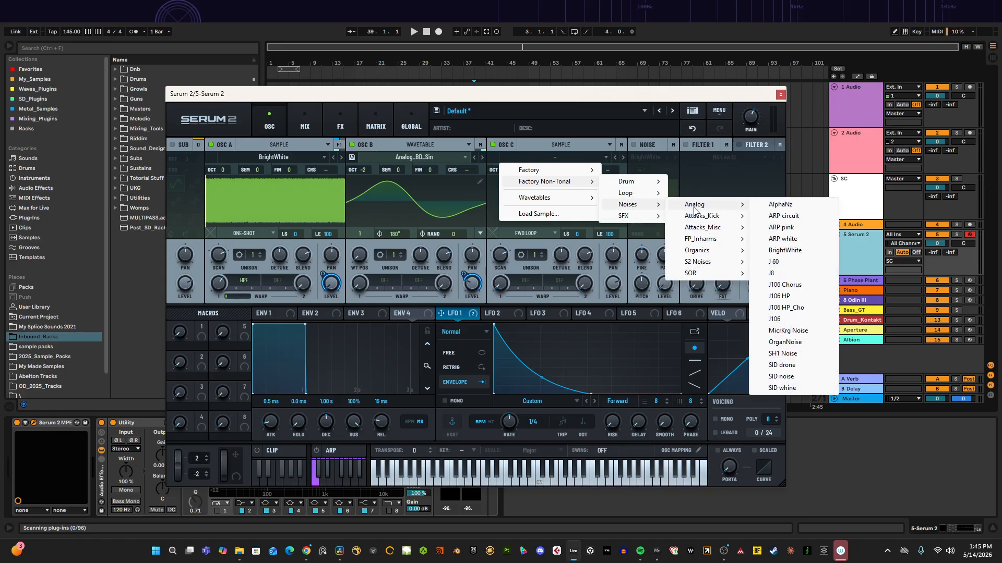
pyautogui.click(768, 251)
# Step: Set Osc C's warp mode to a Distortion type
pyautogui.click(530, 280)
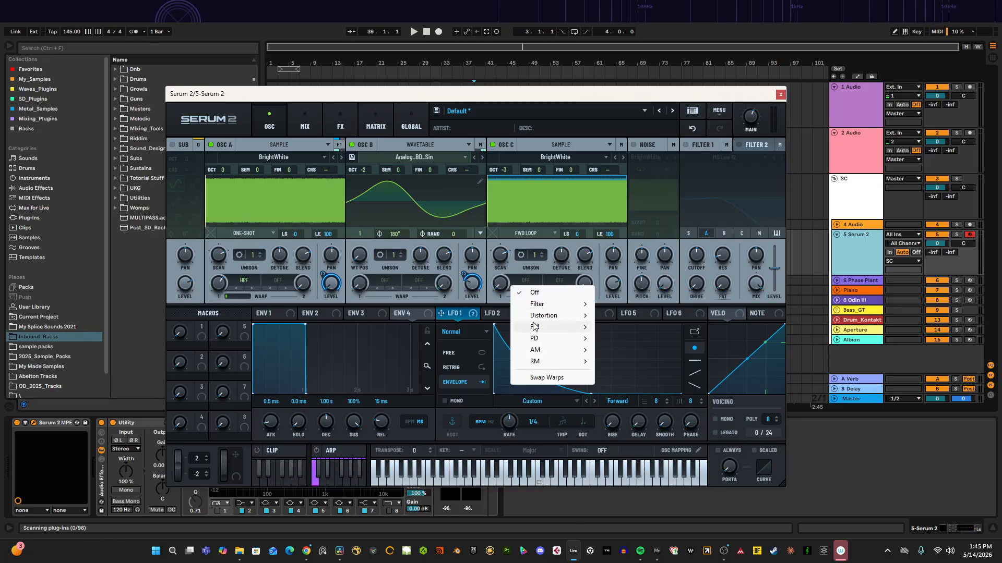
pyautogui.moveTo(537, 304)
pyautogui.click(625, 315)
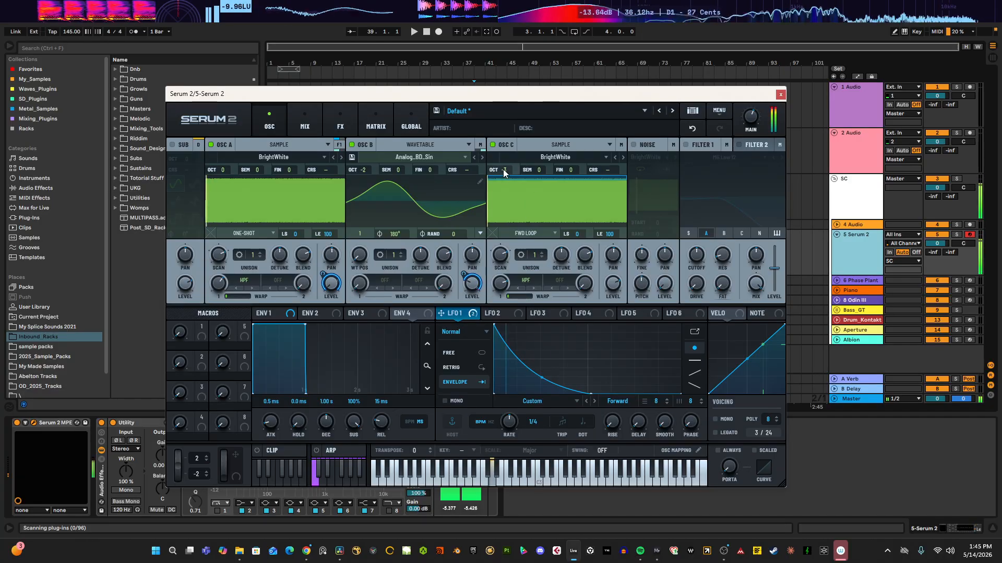
# Step: Set Osc C's octave to 0 and raise its Bus 2 send level
pyautogui.moveTo(504, 171); pyautogui.dragTo(526, 144)
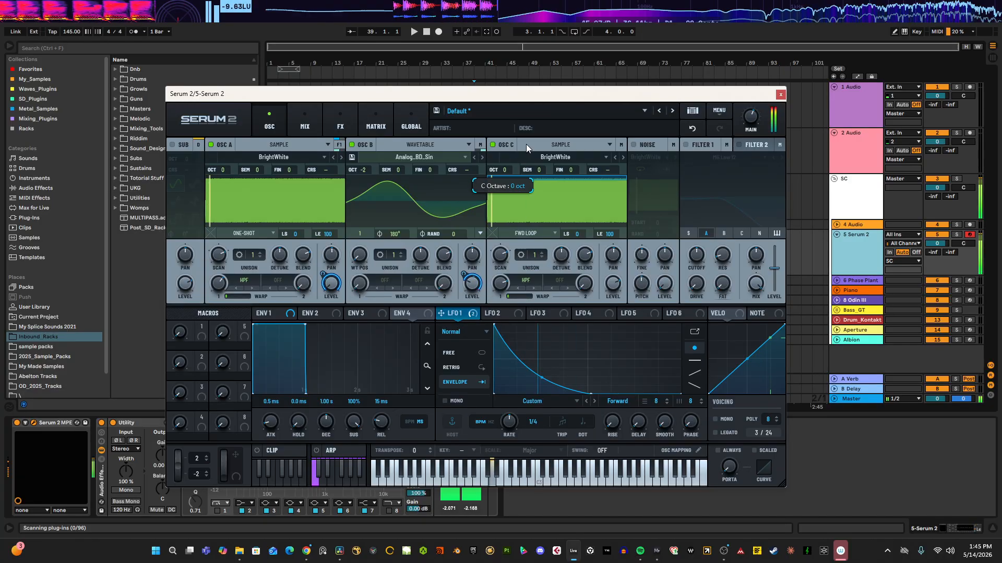
pyautogui.click(621, 144)
pyautogui.moveTo(611, 210); pyautogui.dragTo(692, 96)
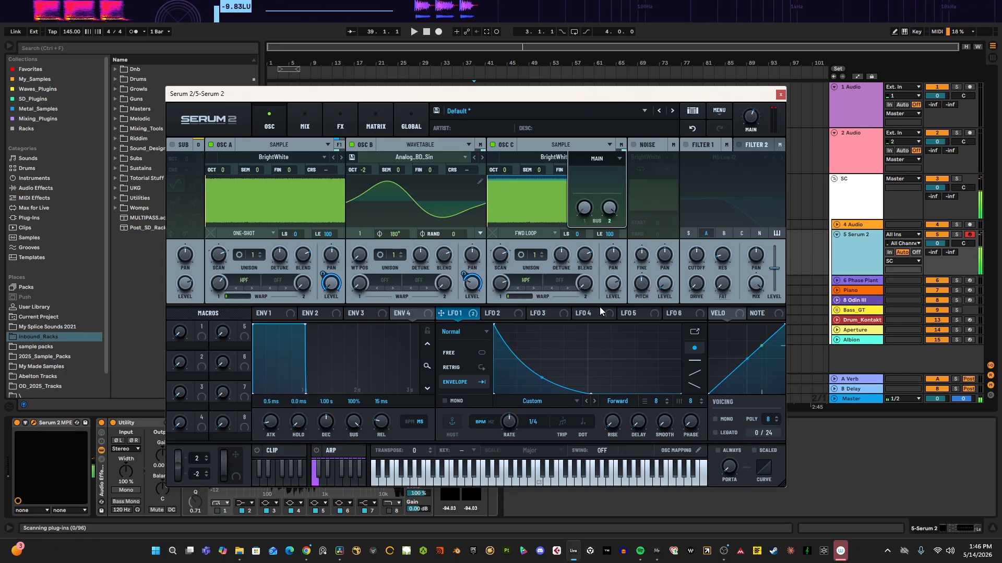
# Step: Lower Osc C's level
pyautogui.moveTo(613, 280); pyautogui.dragTo(600, 351)
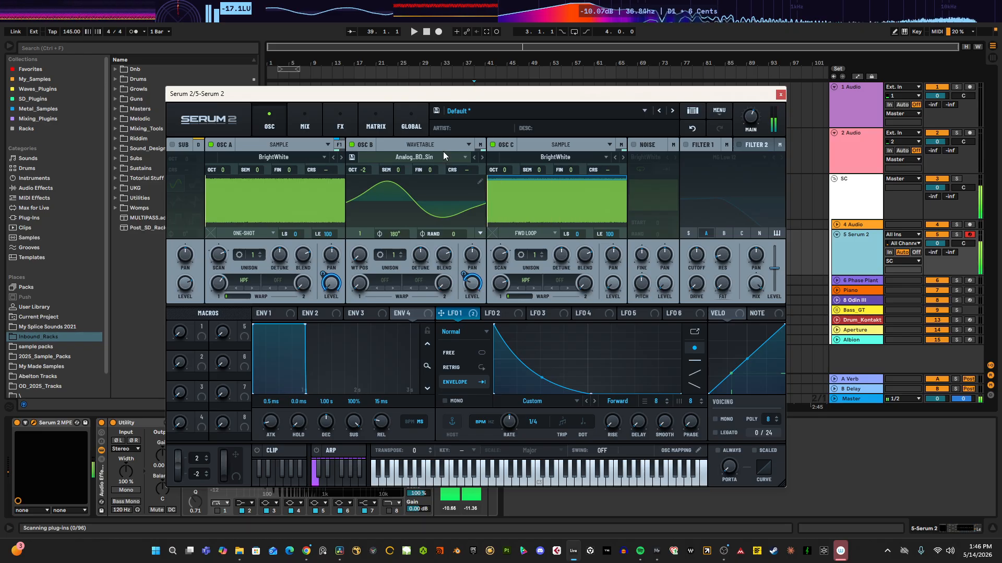
pyautogui.moveTo(502, 170); pyautogui.dragTo(504, 177)
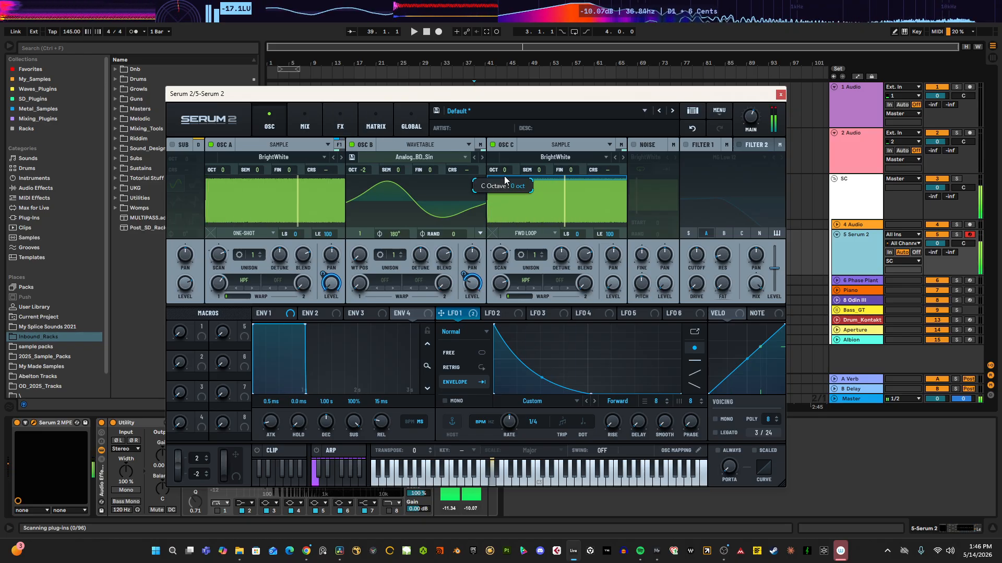
pyautogui.click(350, 123)
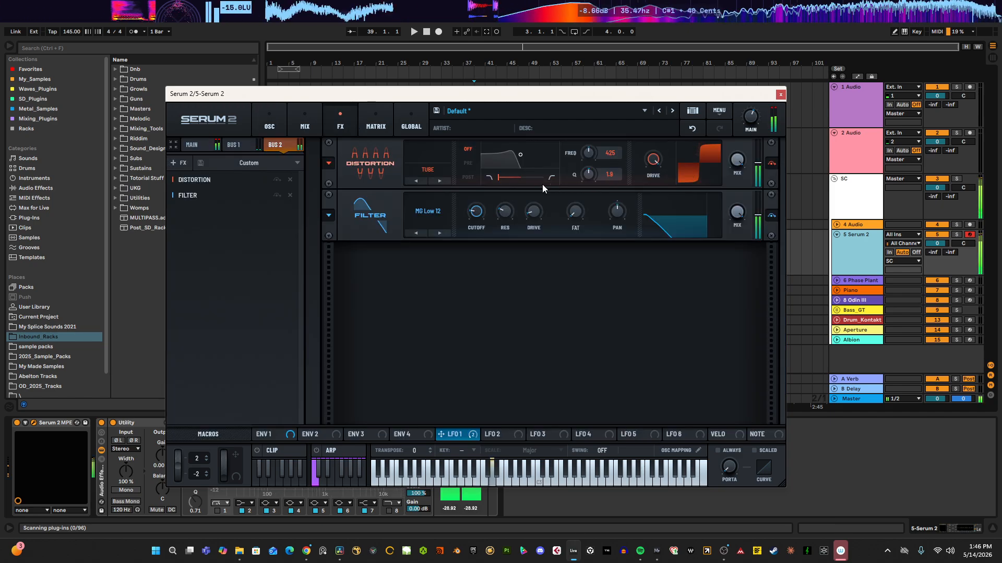
pyautogui.click(440, 180)
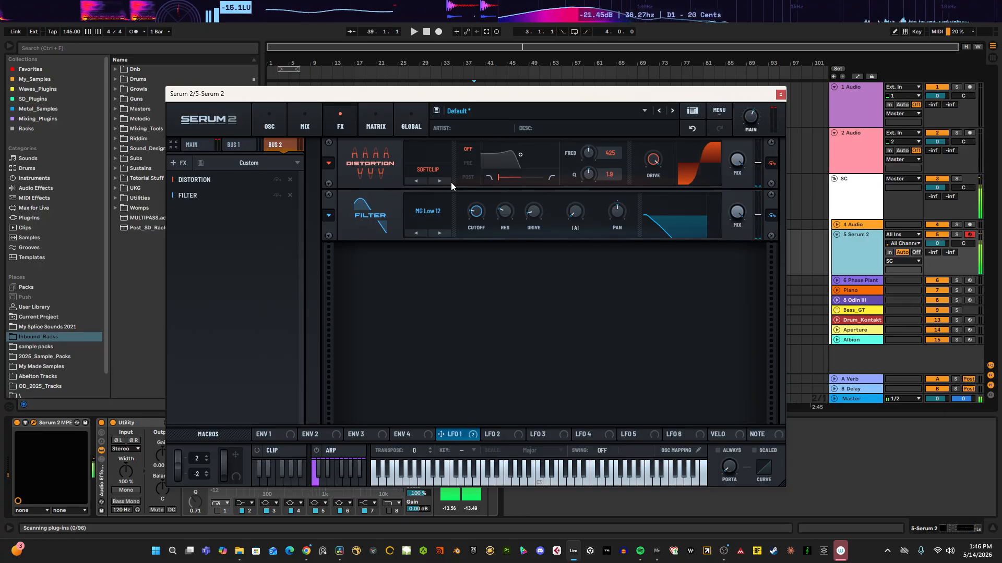
pyautogui.click(423, 180)
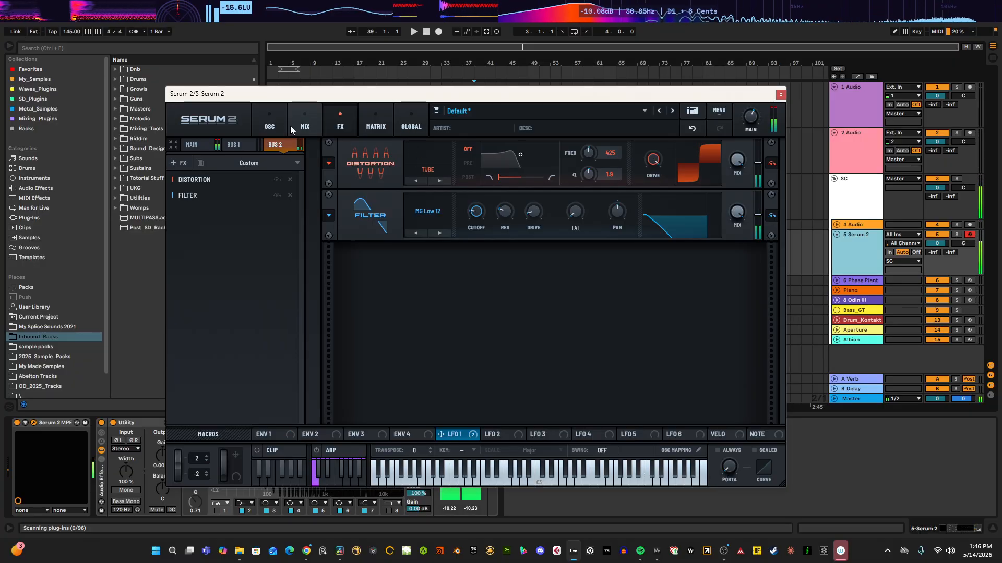
# Step: Modulate Osc C's level with LFO 1 at 18%
pyautogui.click(270, 125)
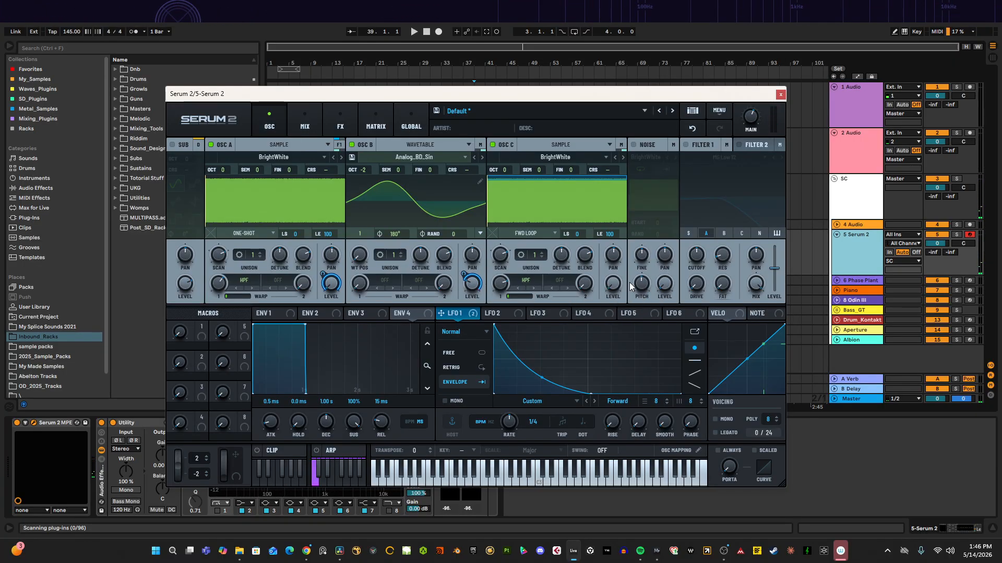
pyautogui.moveTo(452, 319); pyautogui.dragTo(597, 302)
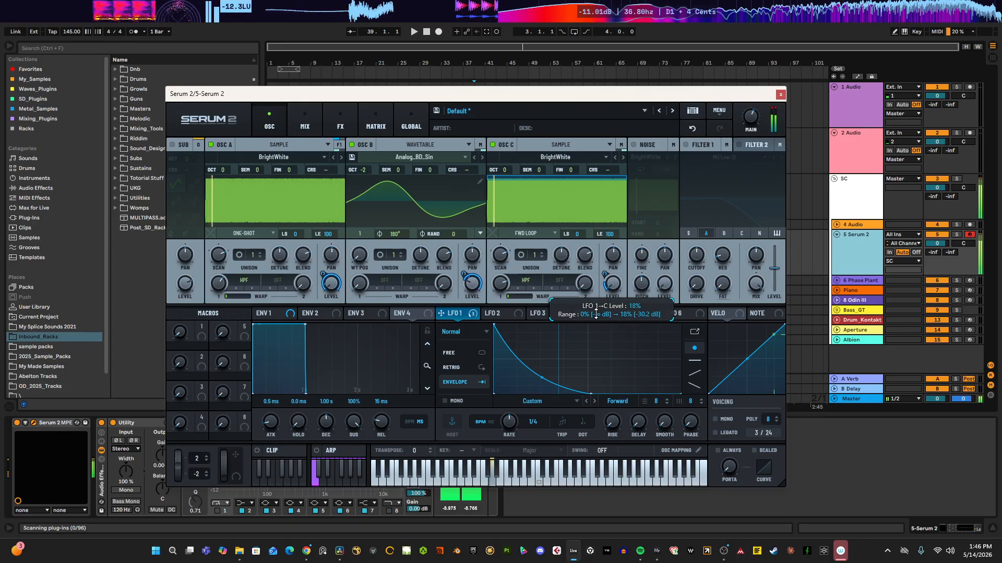
pyautogui.click(340, 121)
pyautogui.click(270, 122)
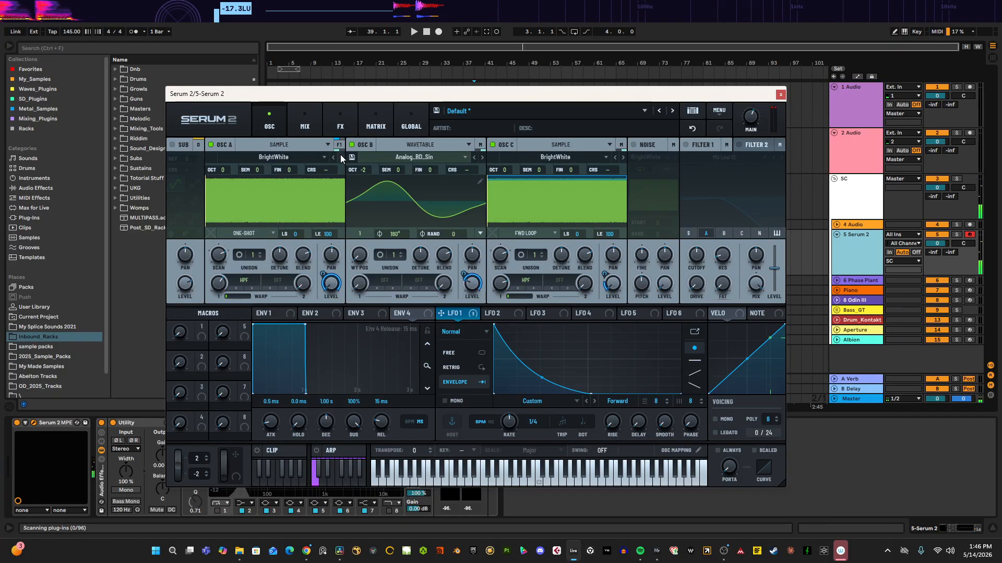
pyautogui.moveTo(361, 170); pyautogui.dragTo(358, 176)
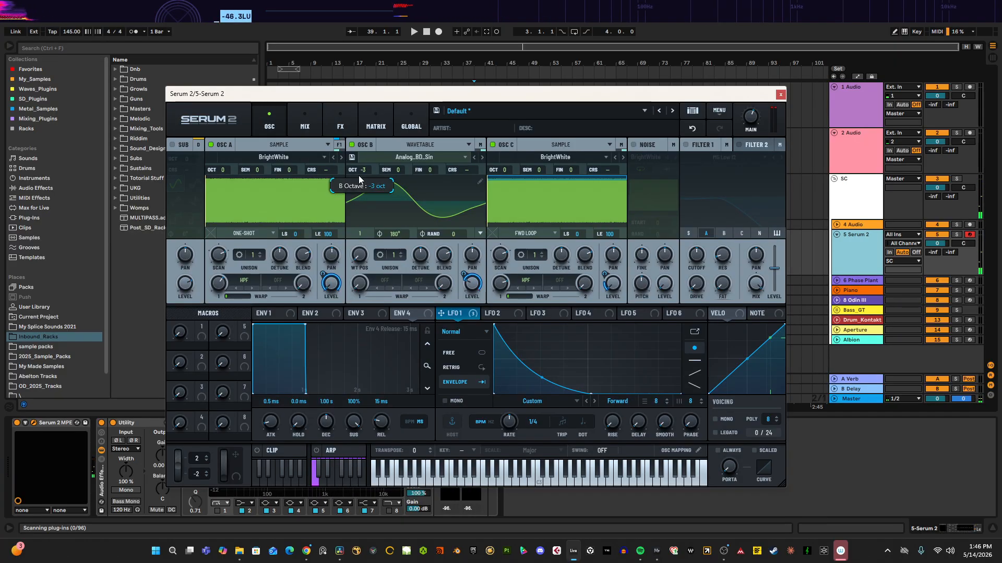
# Step: Open the FX section and set the Bus 2 Filter's cutoff to 83 Hz
pyautogui.click(343, 126)
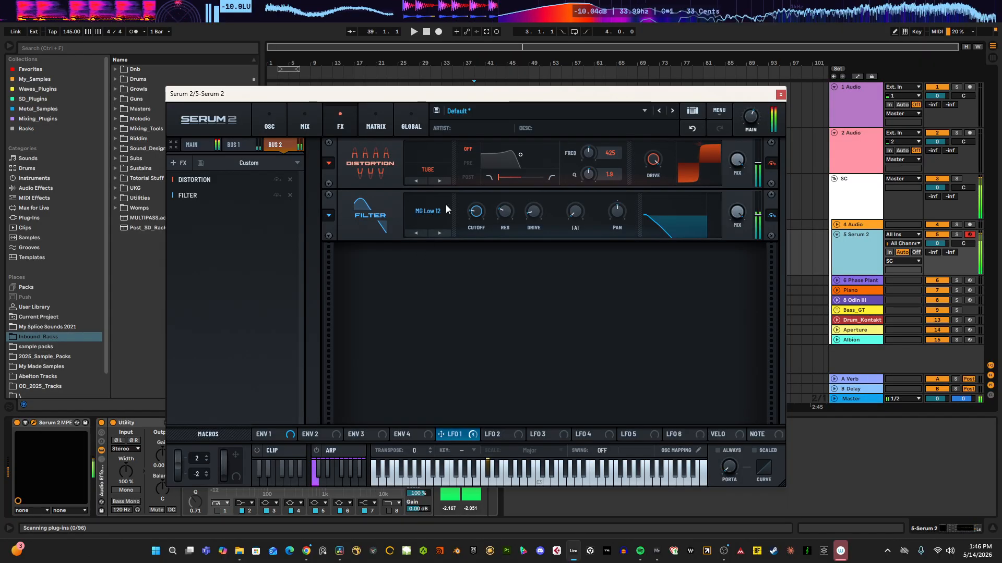
pyautogui.moveTo(476, 211)
pyautogui.mouseDown()
pyautogui.moveTo(530, 163)
pyautogui.moveTo(478, 217)
pyautogui.moveTo(484, 211)
pyautogui.mouseUp()
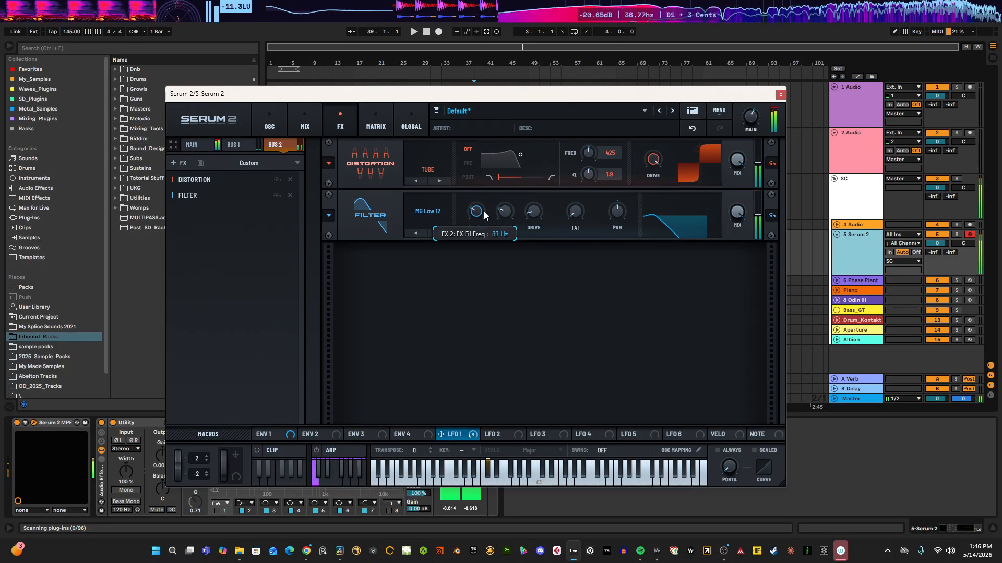
# Step: Add a Splitter L/M/H to the end of the Bus 1 FX chain
pyautogui.click(312, 120)
pyautogui.click(331, 120)
pyautogui.click(234, 144)
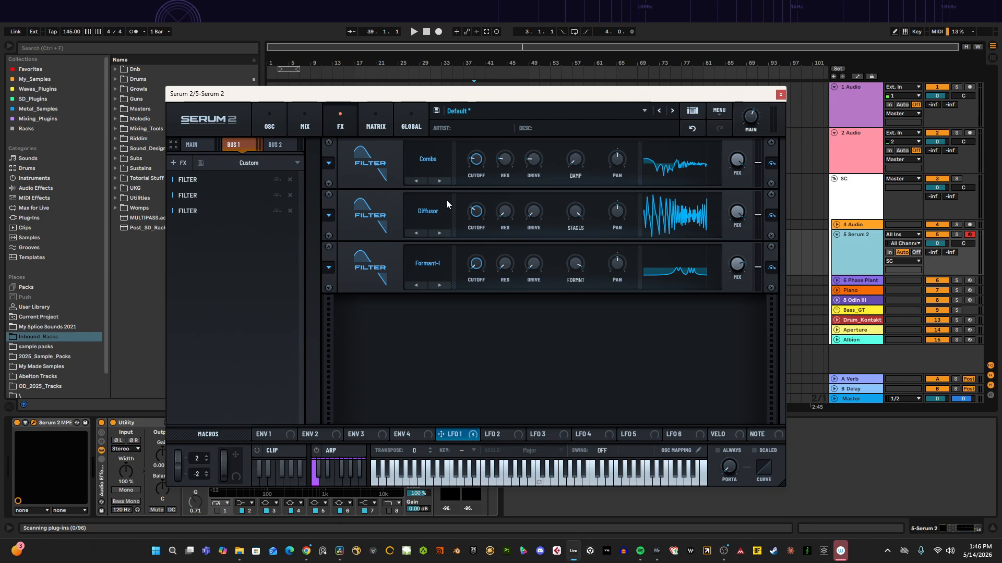
pyautogui.rightClick(211, 237)
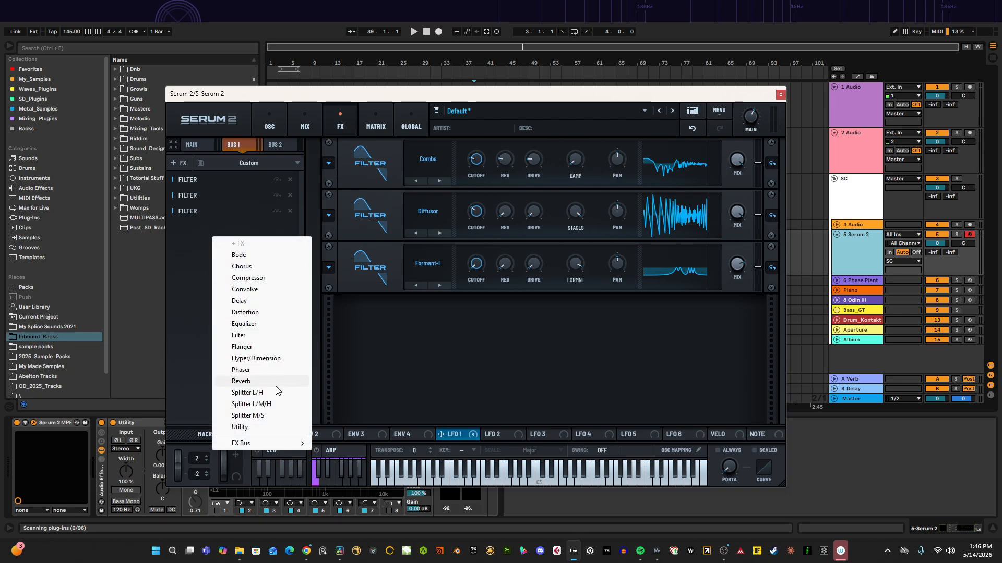
pyautogui.click(251, 404)
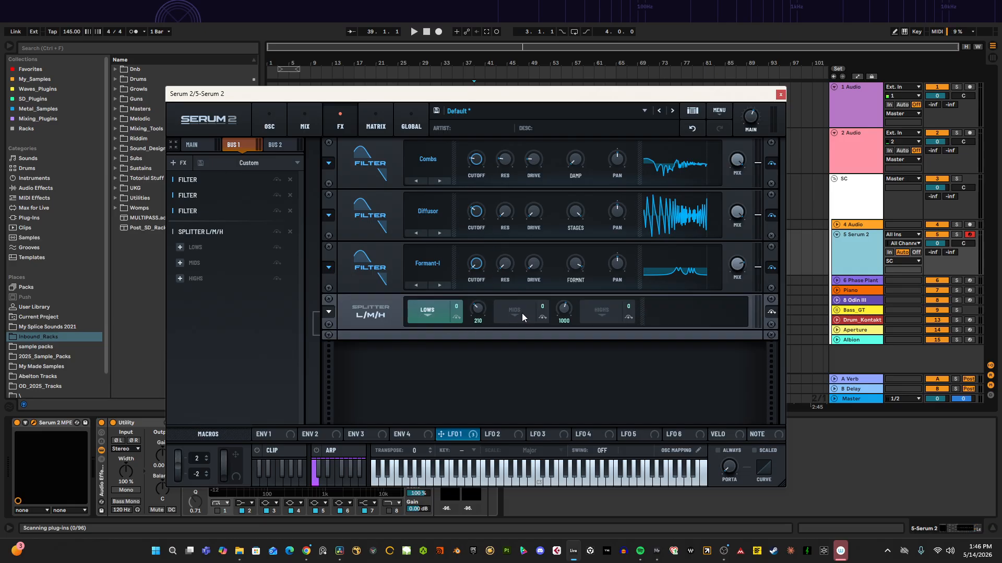
# Step: Add a Convolve effect to the splitter's Mids band
pyautogui.click(522, 313)
pyautogui.click(601, 312)
pyautogui.click(502, 312)
pyautogui.rightClick(531, 311)
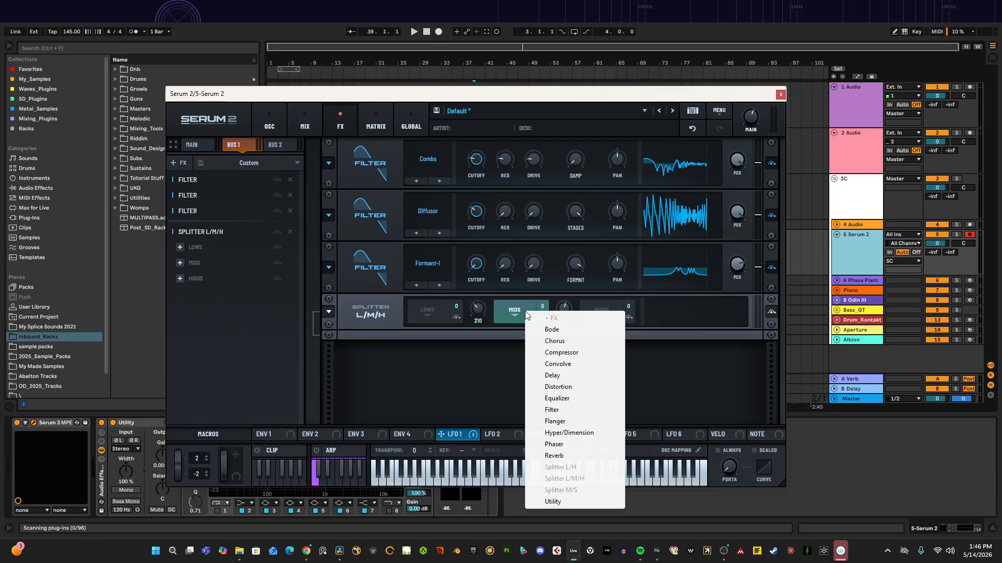
pyautogui.click(556, 364)
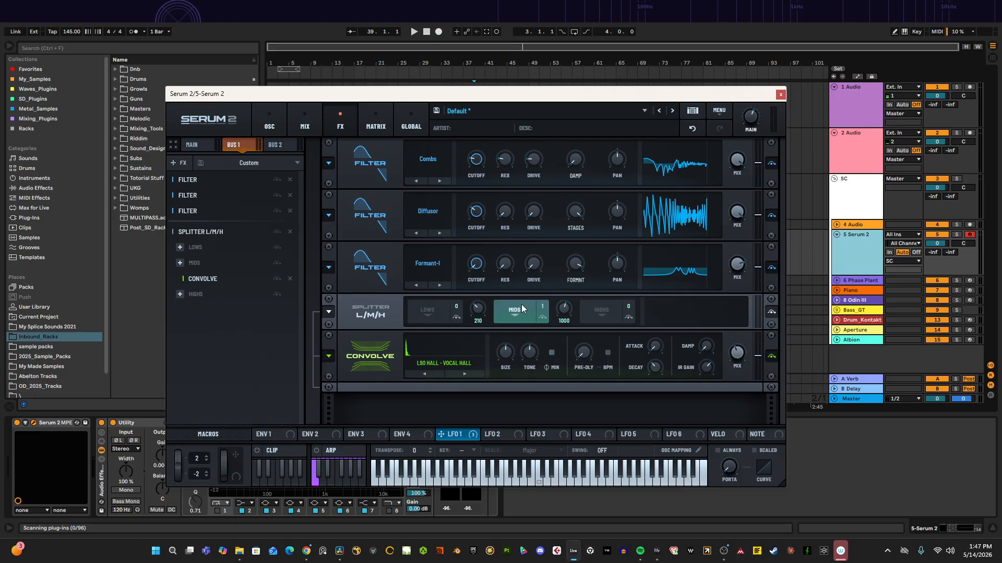
pyautogui.click(437, 362)
pyautogui.click(415, 340)
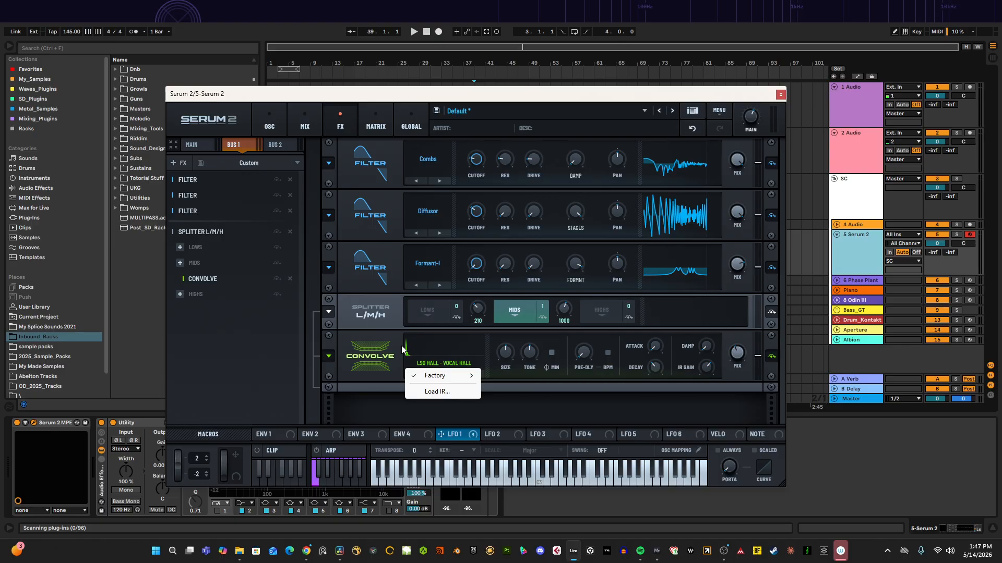
pyautogui.click(401, 345)
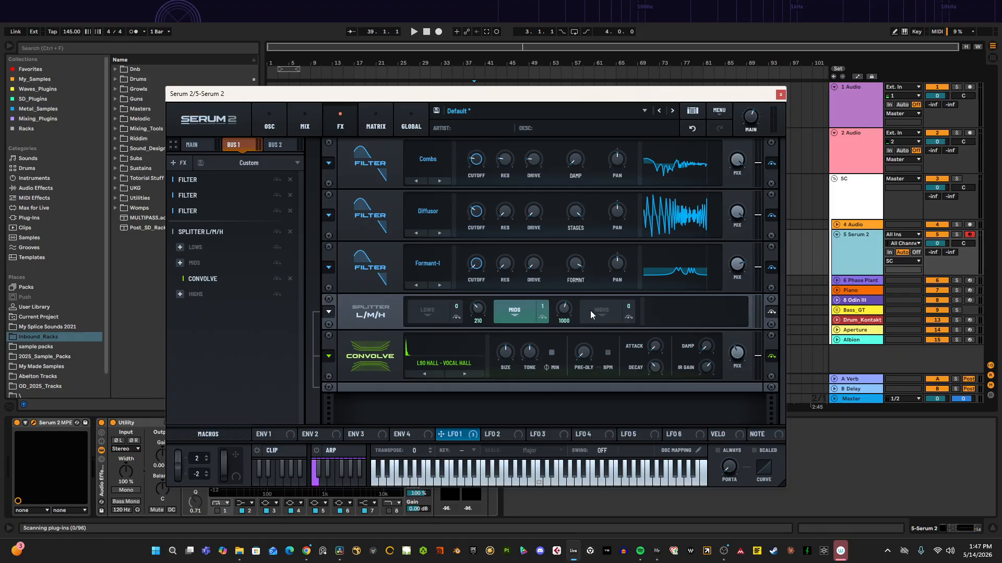
# Step: Set the Convolve's decay to 154 ms and adjust its wet level and mix
pyautogui.click(433, 312)
pyautogui.click(579, 318)
pyautogui.click(511, 323)
pyautogui.moveTo(656, 366); pyautogui.dragTo(767, 320)
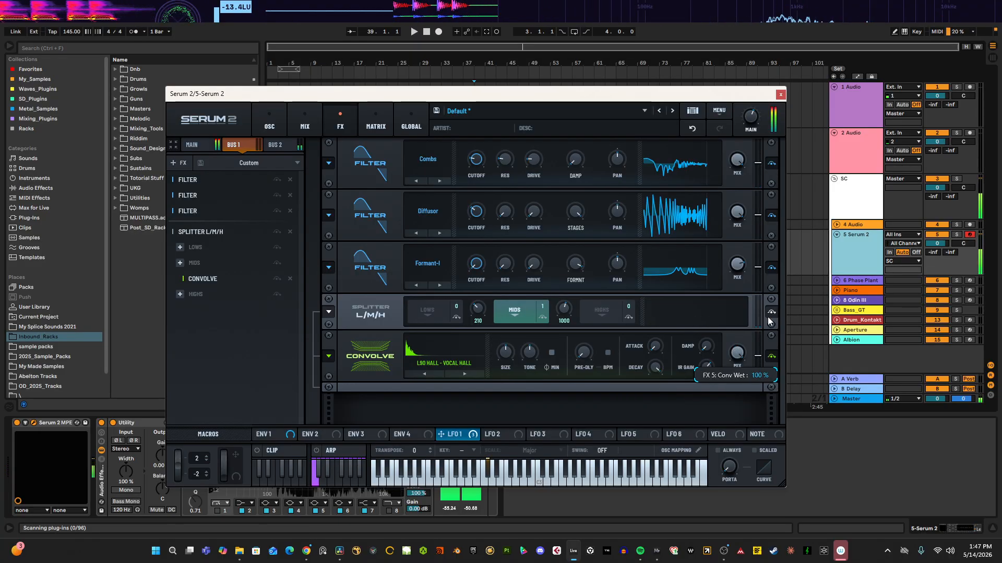
pyautogui.moveTo(666, 369); pyautogui.dragTo(631, 419)
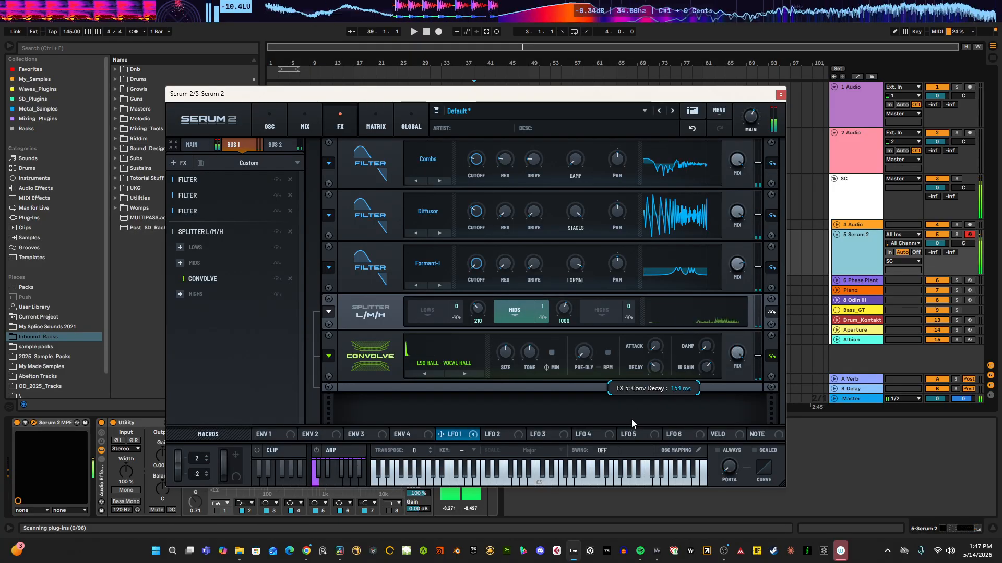
pyautogui.moveTo(735, 355)
pyautogui.mouseDown()
pyautogui.moveTo(721, 400)
pyautogui.moveTo(733, 353)
pyautogui.moveTo(730, 366)
pyautogui.mouseUp()
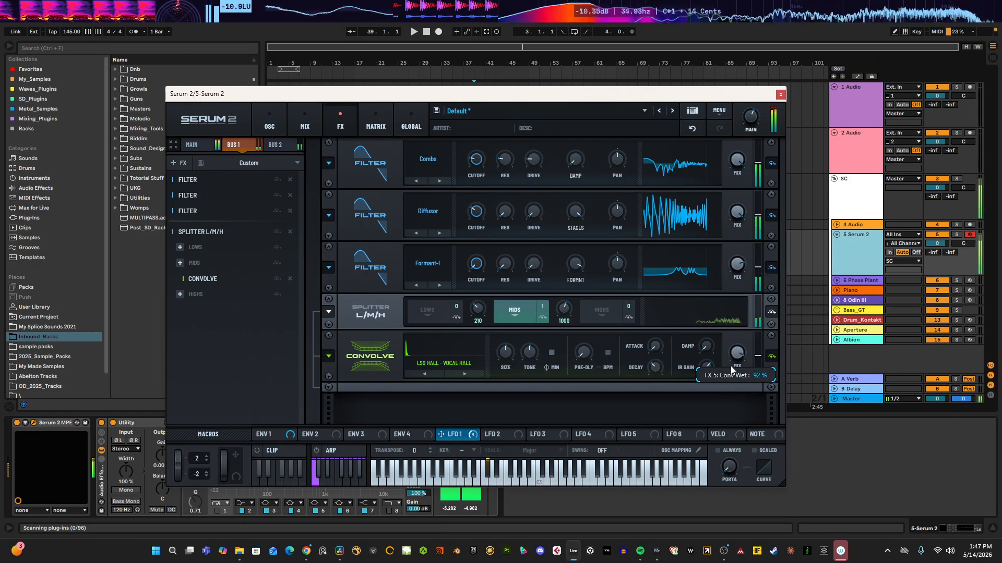
# Step: Load the L90 Plate - Gold Plate impulse response into the Convolve
pyautogui.click(456, 371)
pyautogui.click(438, 364)
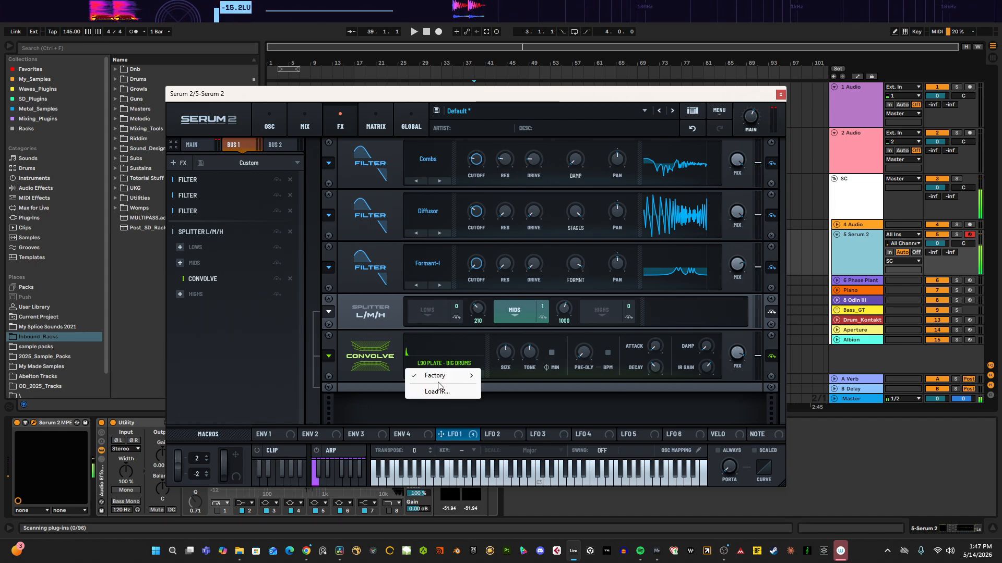
pyautogui.moveTo(443, 375)
pyautogui.moveTo(527, 422)
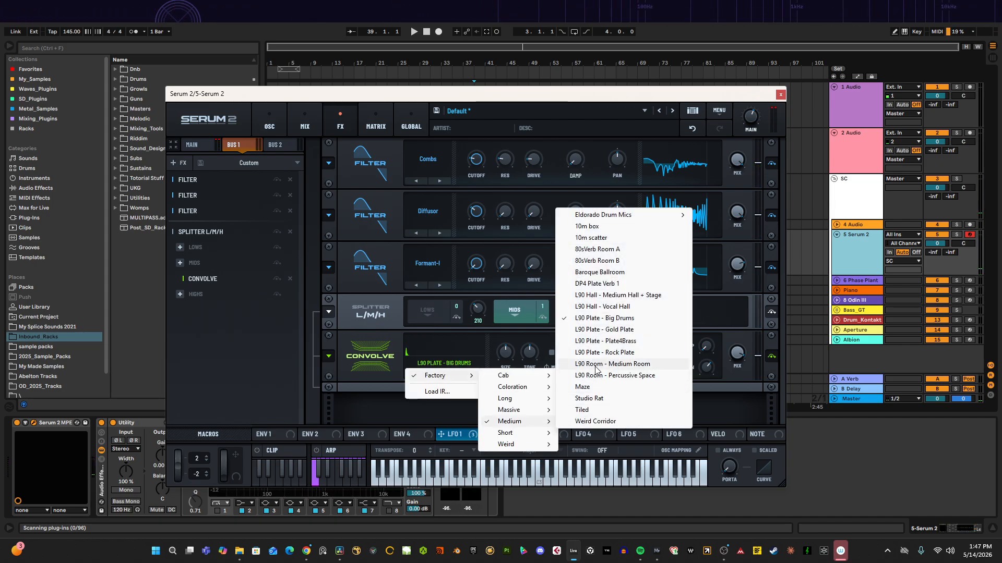
pyautogui.click(602, 331)
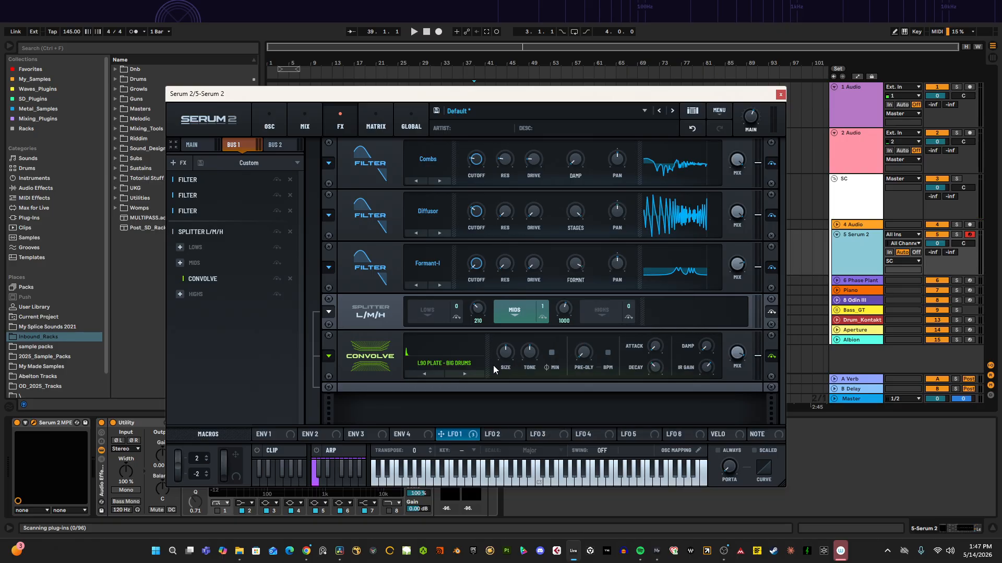
# Step: Increase the Convolve's size and set its IR gain to -6 dB
pyautogui.moveTo(508, 356); pyautogui.dragTo(519, 336)
pyautogui.moveTo(654, 366); pyautogui.dragTo(657, 365)
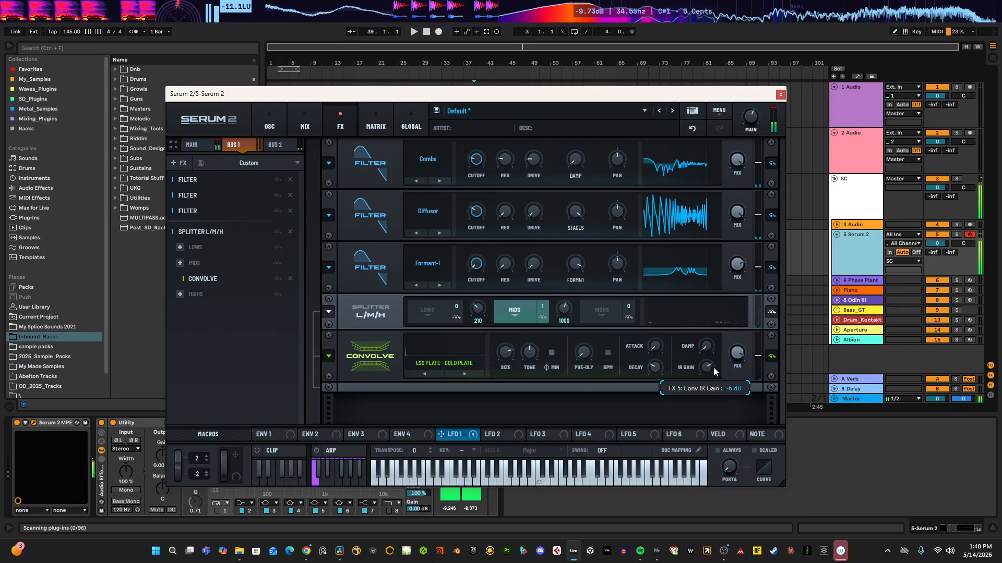
pyautogui.rightClick(207, 309)
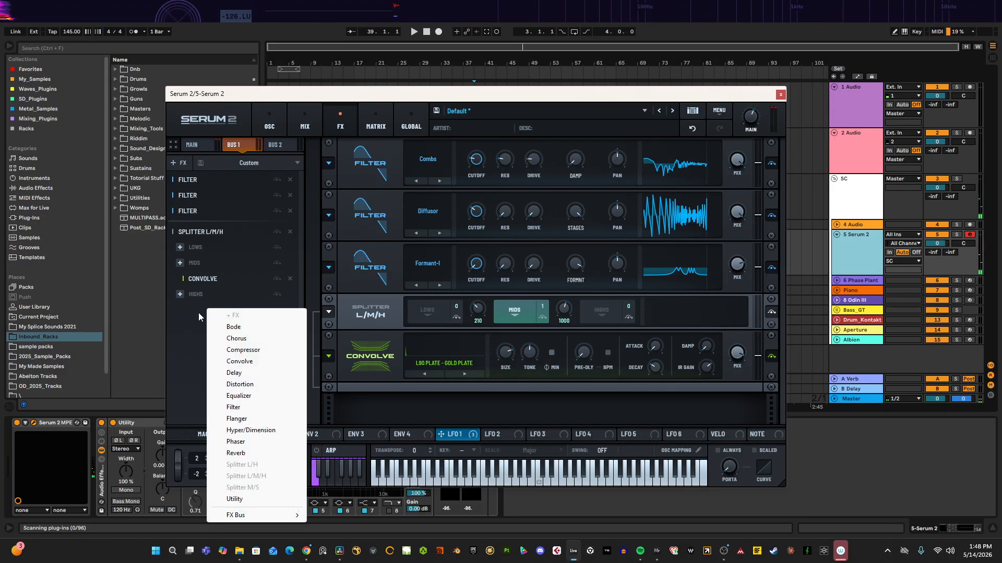
pyautogui.click(199, 316)
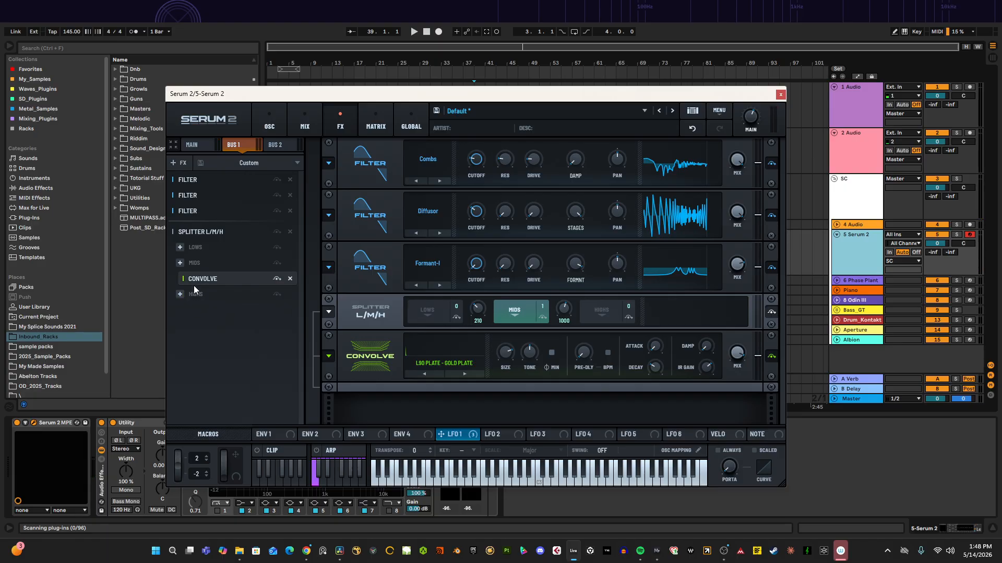
# Step: Move the Convolve effect from the Mids band into the Highs band of the splitter
pyautogui.moveTo(194, 287)
pyautogui.mouseDown()
pyautogui.moveTo(198, 311)
pyautogui.moveTo(196, 287)
pyautogui.mouseUp()
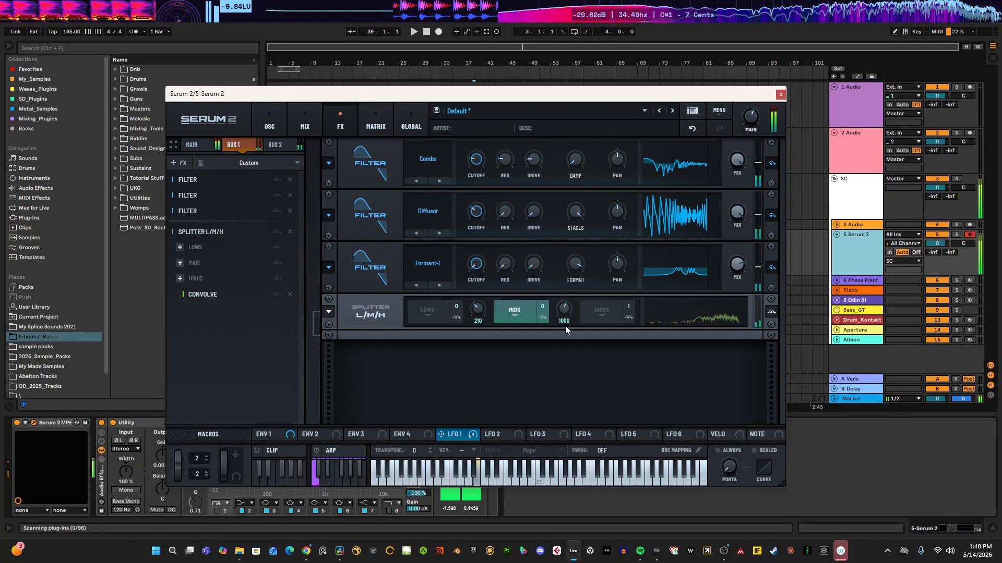
pyautogui.click(601, 313)
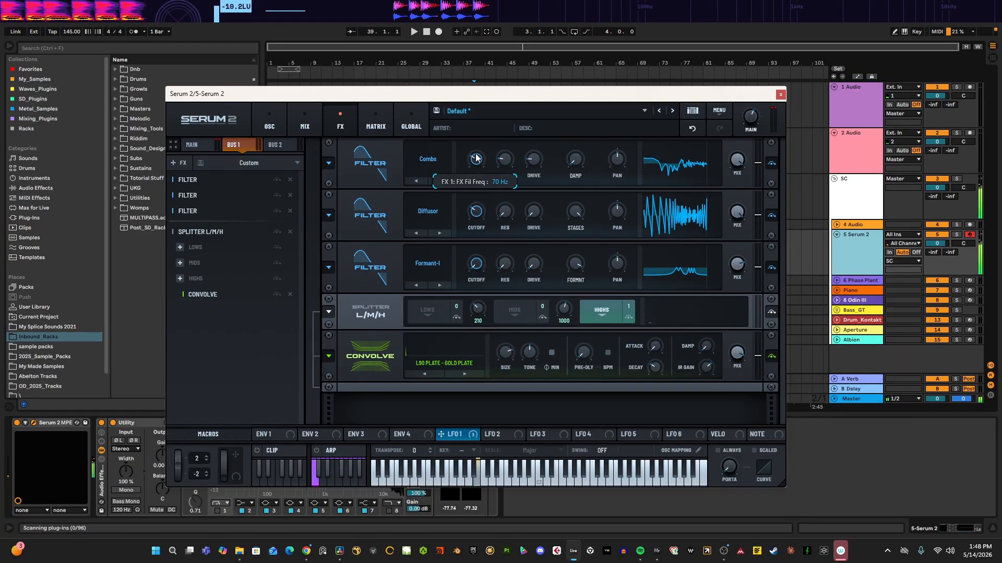
# Step: Lower the Combs filter's cutoff to 50 Hz
pyautogui.moveTo(476, 157); pyautogui.dragTo(478, 164)
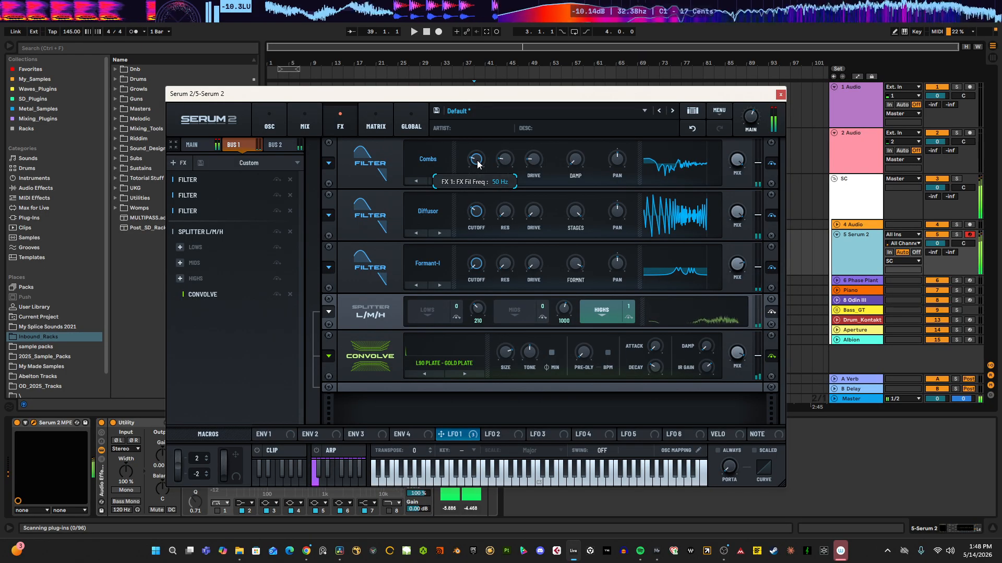
pyautogui.click(515, 313)
pyautogui.click(599, 312)
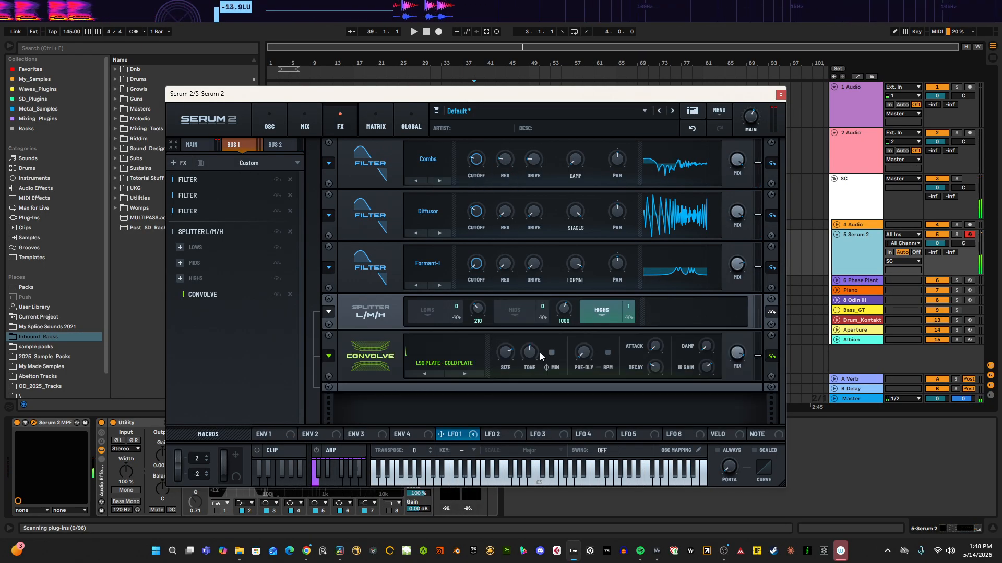
pyautogui.moveTo(193, 296)
pyautogui.mouseDown()
pyautogui.moveTo(191, 273)
pyautogui.moveTo(202, 295)
pyautogui.moveTo(206, 283)
pyautogui.mouseUp()
# Step: Add a Bode frequency shifter to the Mids band and set its shift to 11%
pyautogui.click(180, 262)
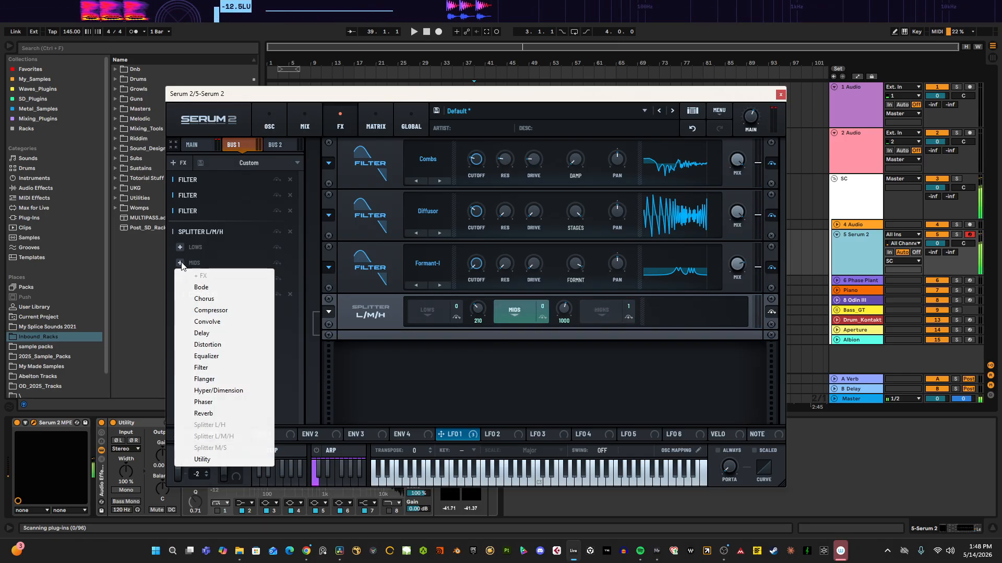
pyautogui.click(201, 287)
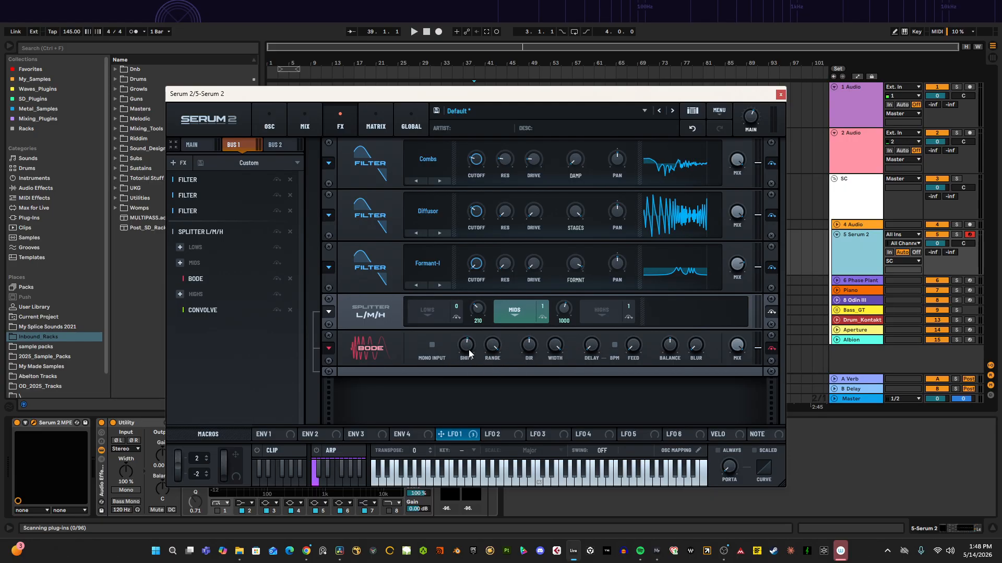
pyautogui.moveTo(468, 346); pyautogui.dragTo(495, 330)
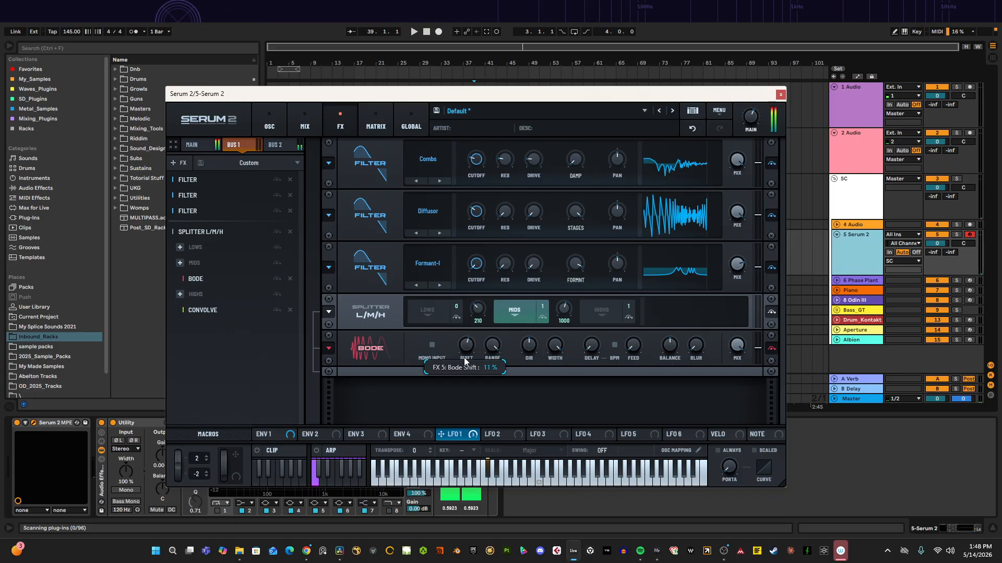
# Step: Move the Bode effect into the Highs band after the Convolve
pyautogui.moveTo(207, 279); pyautogui.dragTo(209, 339)
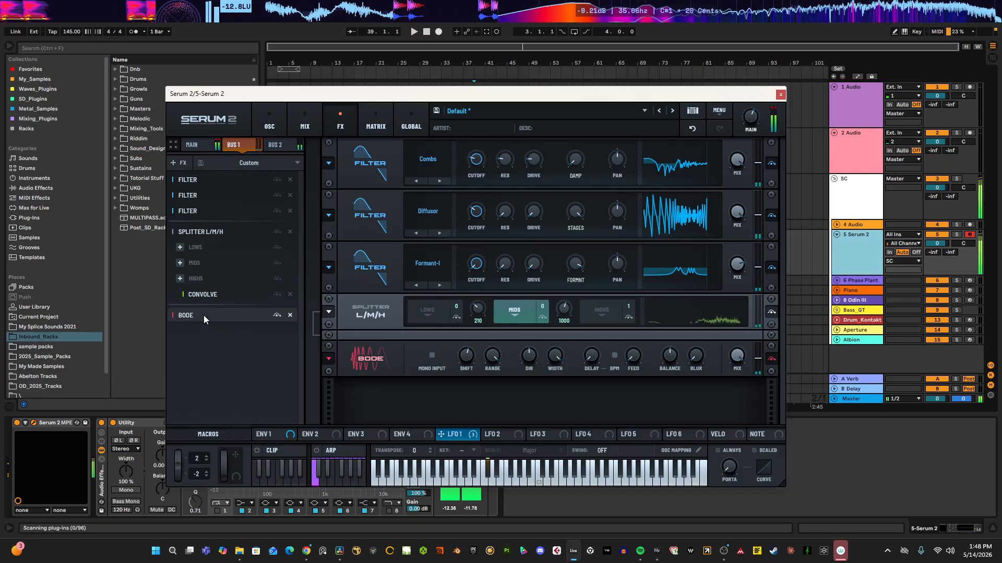
pyautogui.moveTo(464, 371)
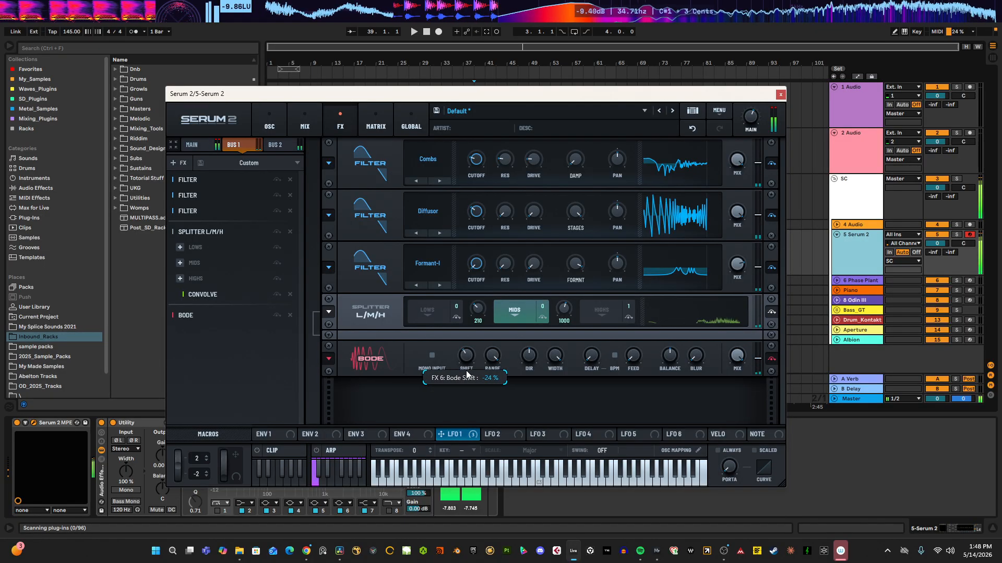
pyautogui.moveTo(185, 315); pyautogui.dragTo(192, 301)
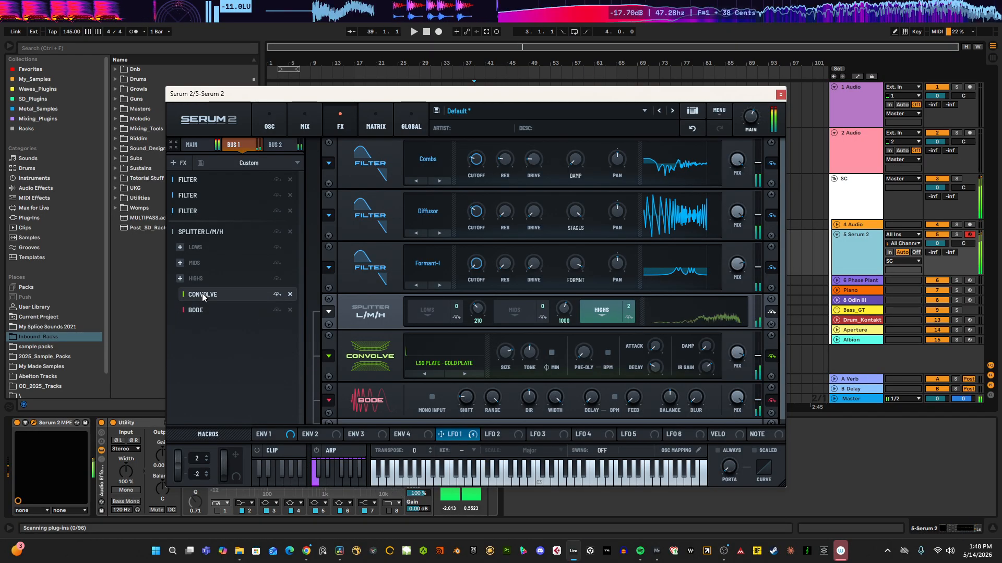
# Step: Add a Distortion effect to the splitter's Mids band
pyautogui.click(180, 278)
pyautogui.click(204, 279)
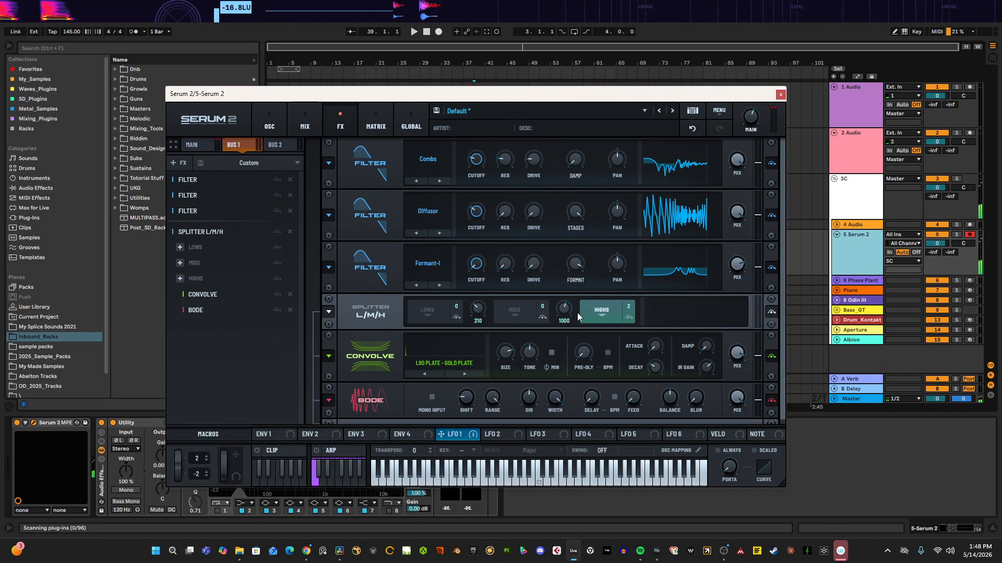
pyautogui.click(513, 312)
pyautogui.click(514, 313)
pyautogui.click(543, 389)
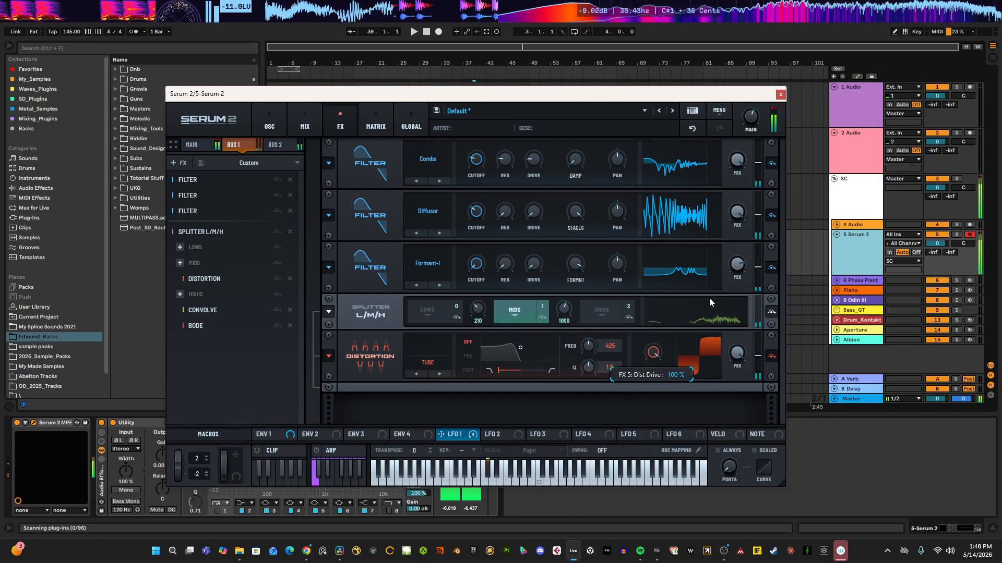
# Step: Step the Highs band Convolve's impulse response to L90 Plate - Plate&Brass
pyautogui.click(601, 312)
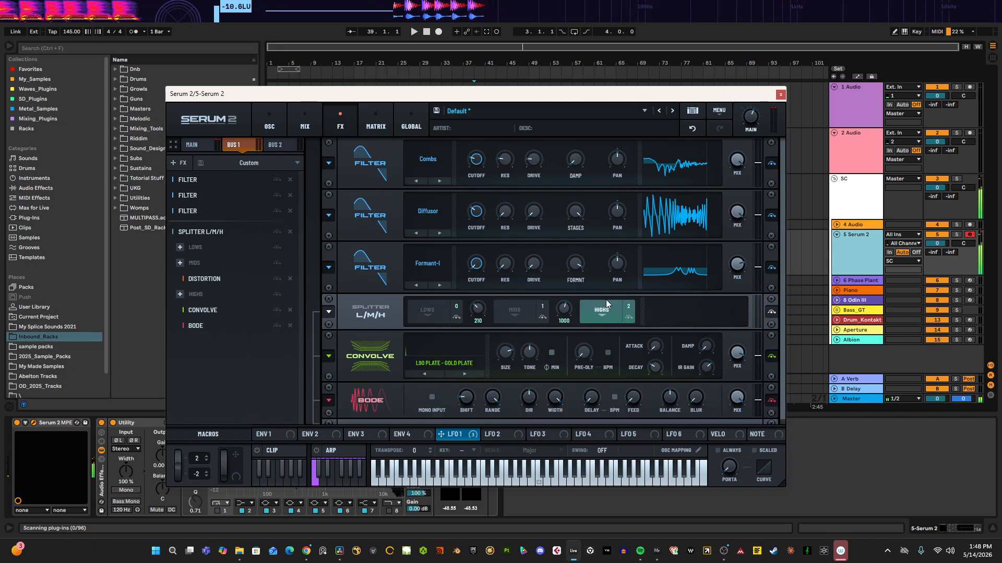
pyautogui.scroll(-1, 596, 314)
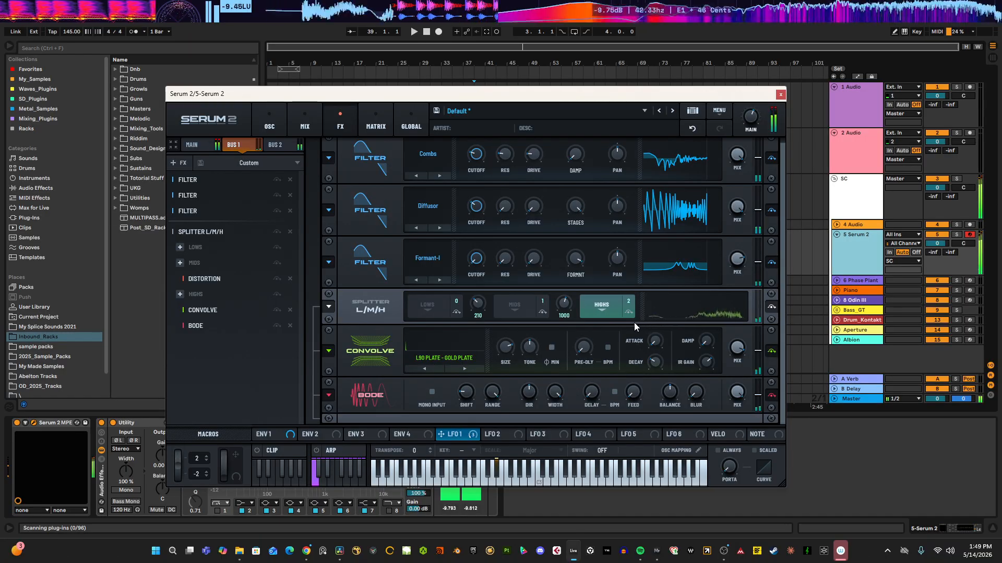
pyautogui.moveTo(508, 348)
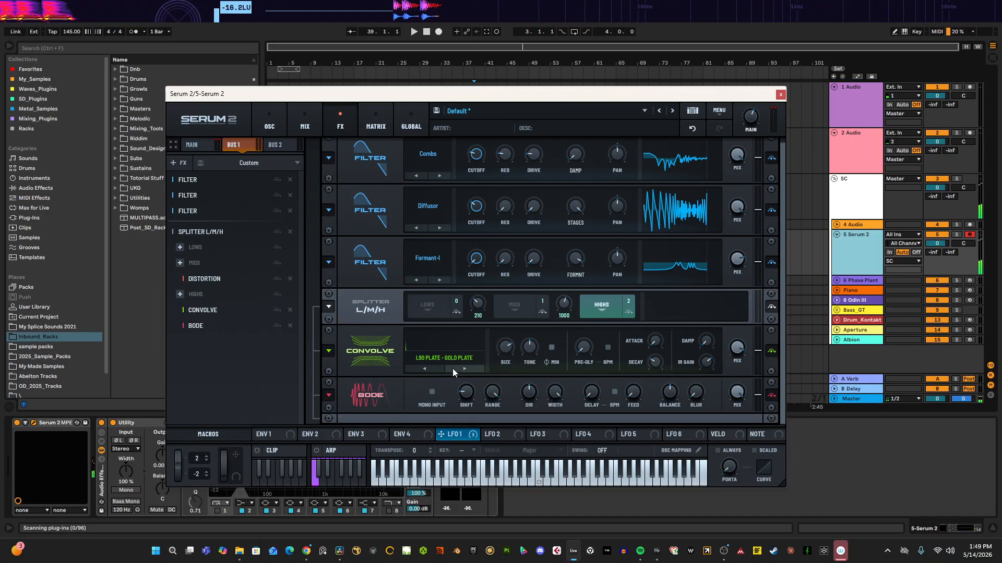
pyautogui.click(463, 369)
pyautogui.moveTo(466, 395)
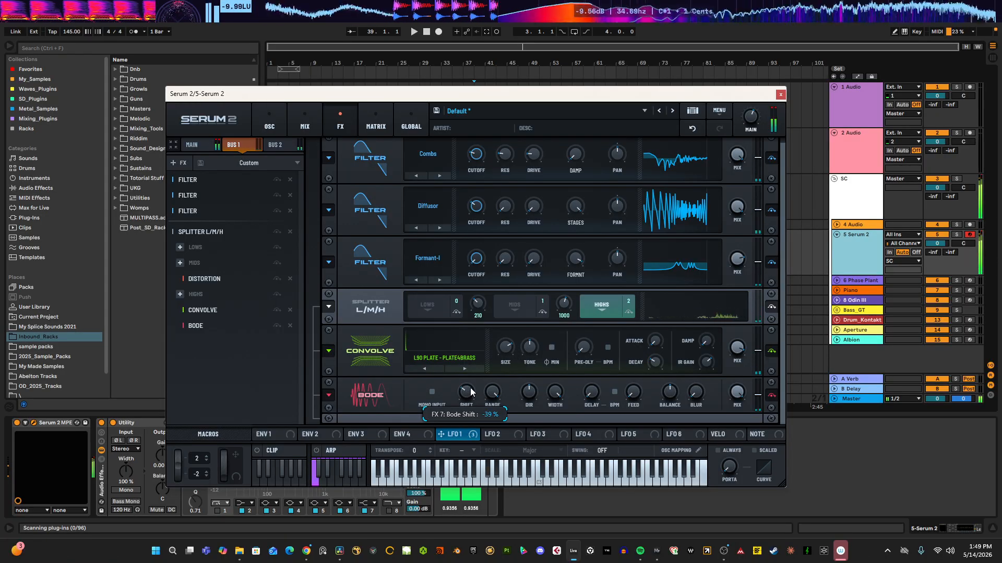
pyautogui.click(273, 271)
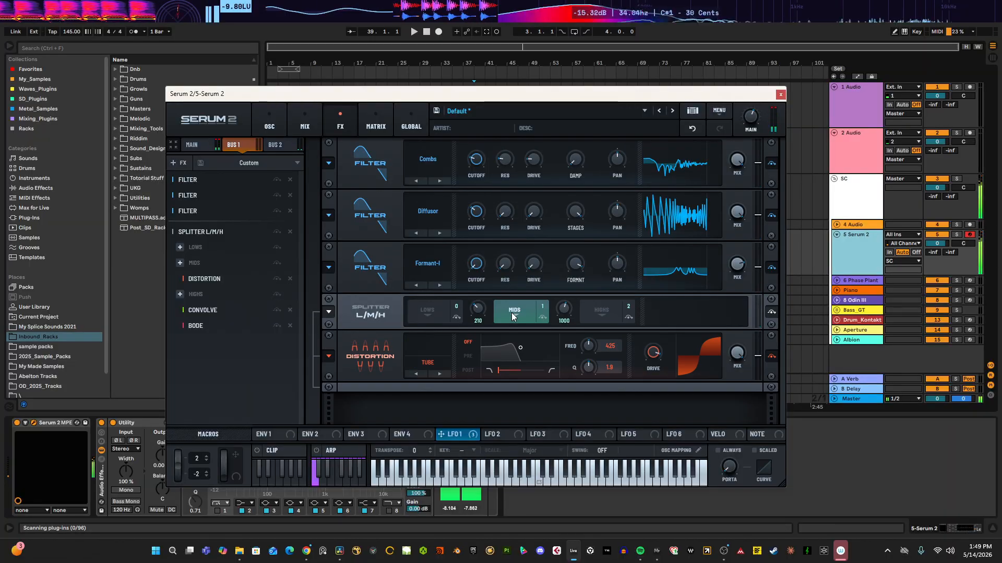
pyautogui.click(262, 348)
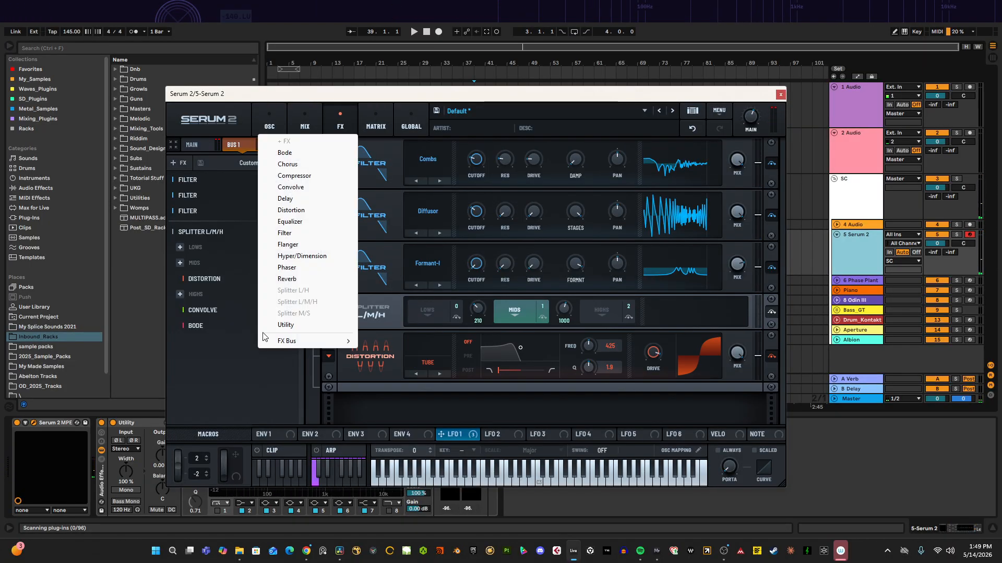
pyautogui.click(295, 176)
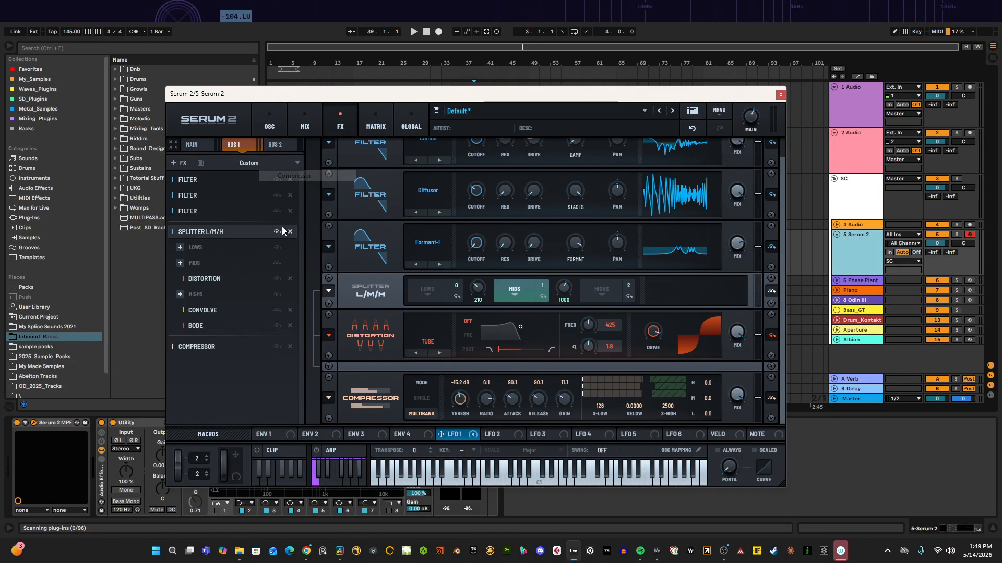
pyautogui.click(290, 346)
pyautogui.click(255, 364)
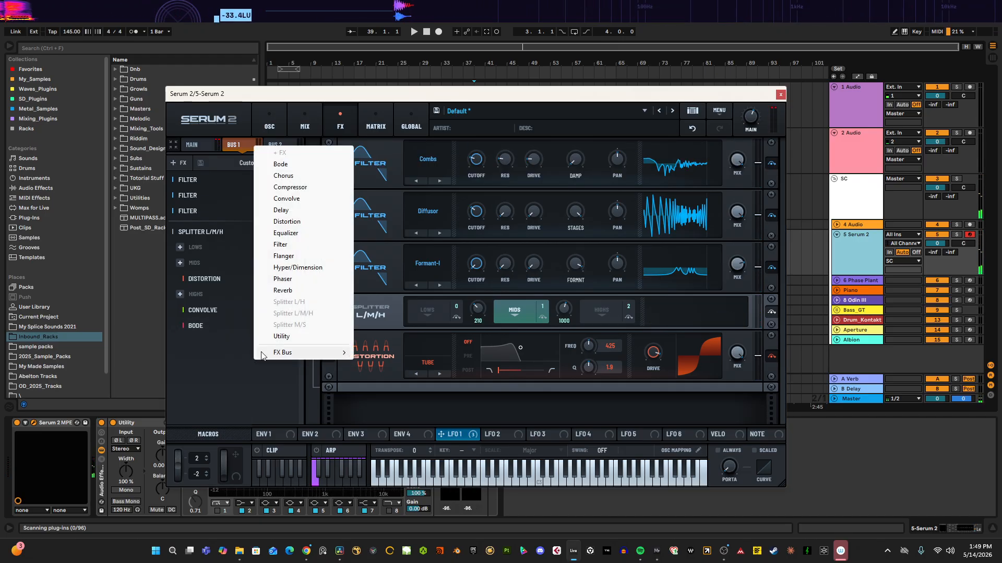
pyautogui.click(294, 222)
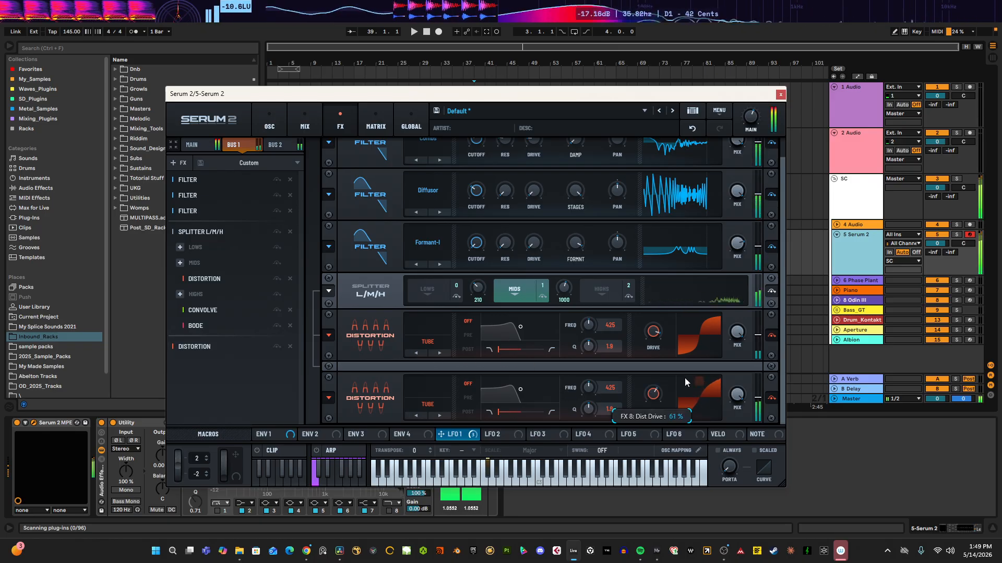
pyautogui.click(428, 404)
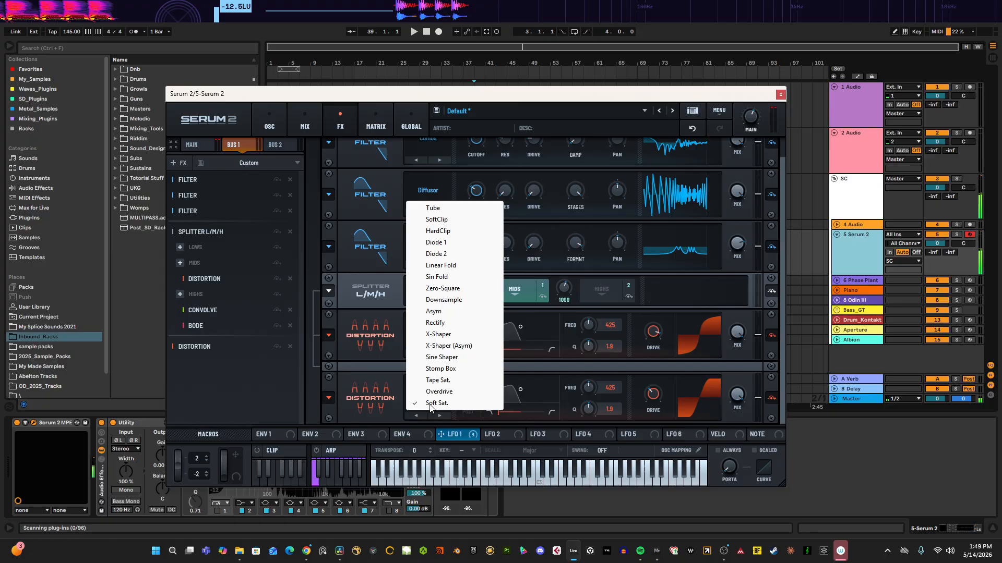
pyautogui.click(439, 393)
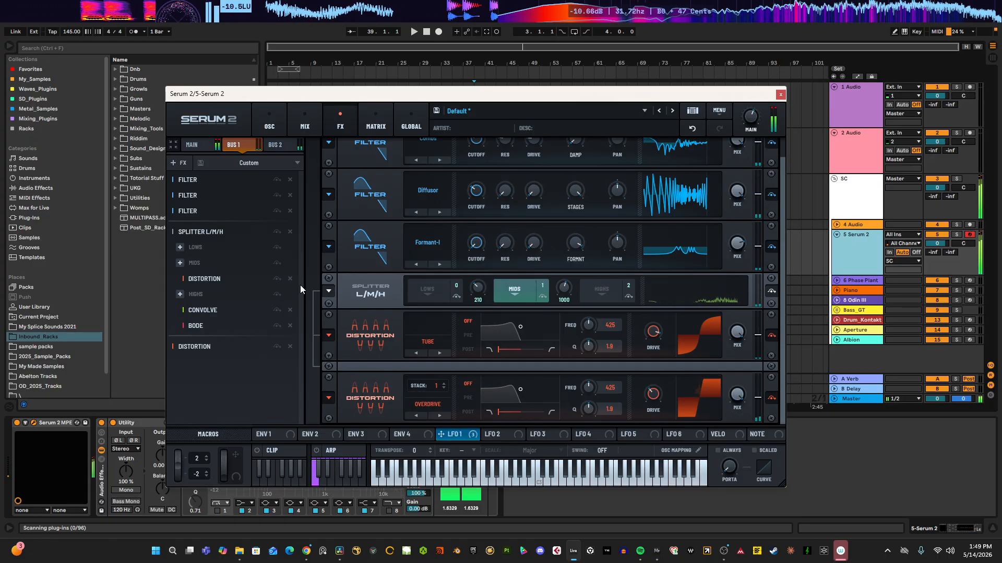
pyautogui.moveTo(653, 393); pyautogui.dragTo(688, 373)
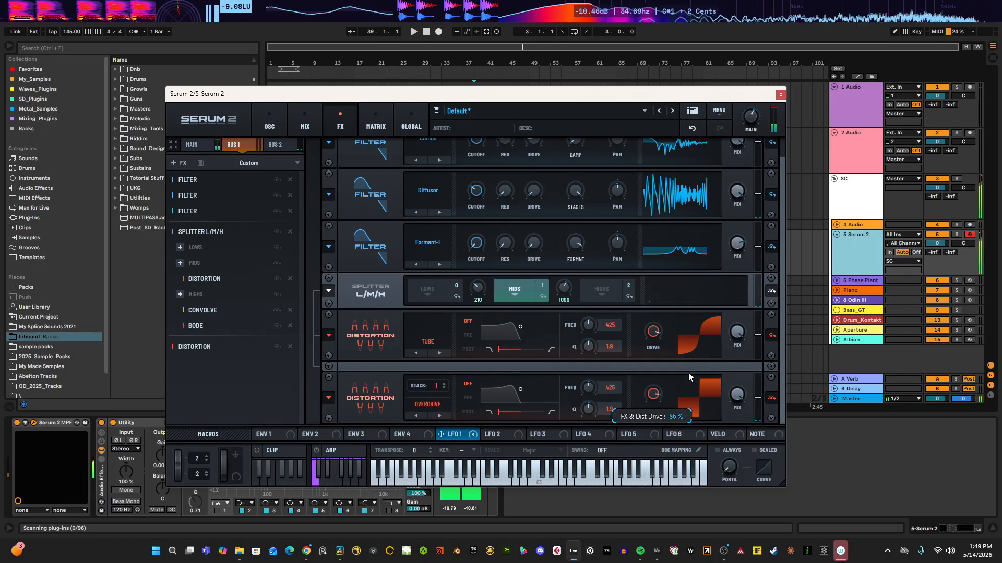
pyautogui.click(290, 347)
# Step: Add a Reverb effect to the splitter's Highs band
pyautogui.rightClick(239, 362)
pyautogui.click(214, 345)
pyautogui.click(180, 294)
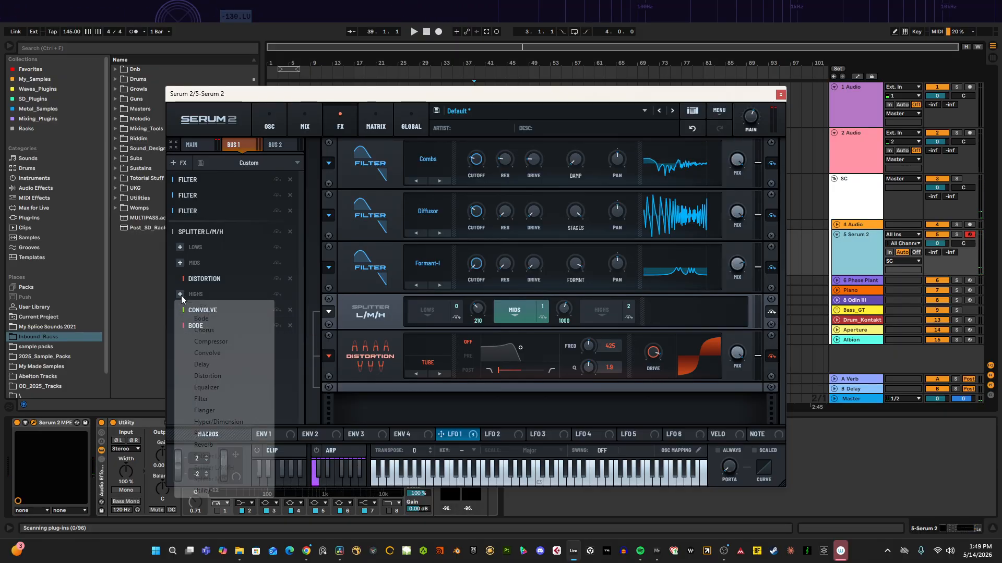
pyautogui.click(204, 445)
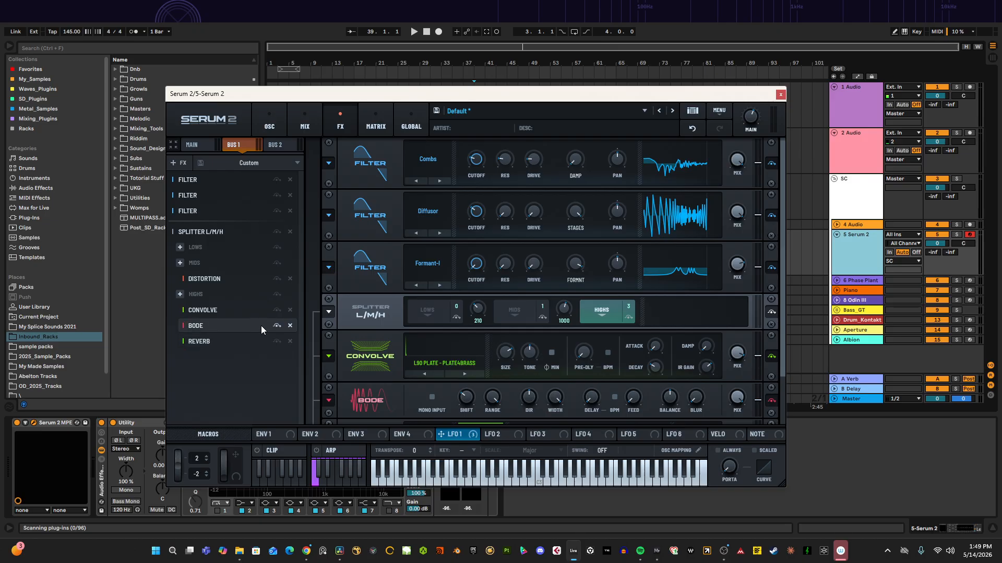
# Step: Try the Highs band reverb in Vintage mode, then switch it back to Hall
pyautogui.click(238, 342)
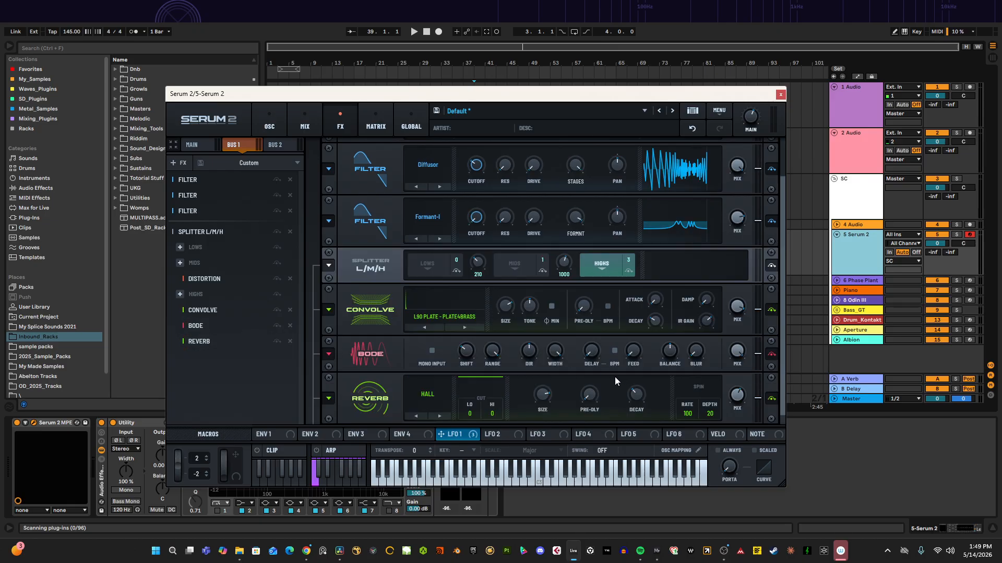
pyautogui.scroll(1, 654, 259)
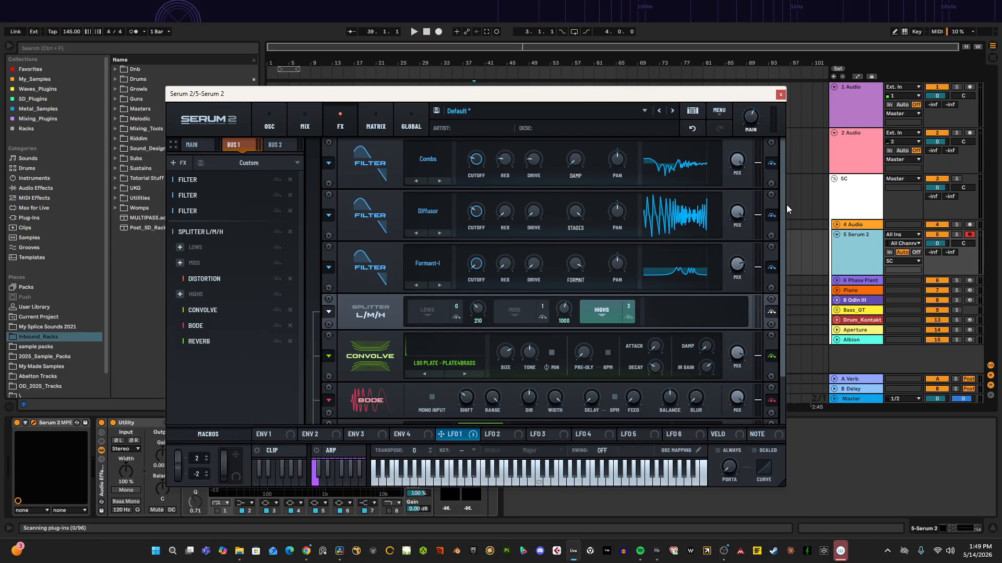
pyautogui.moveTo(787, 204); pyautogui.dragTo(784, 290)
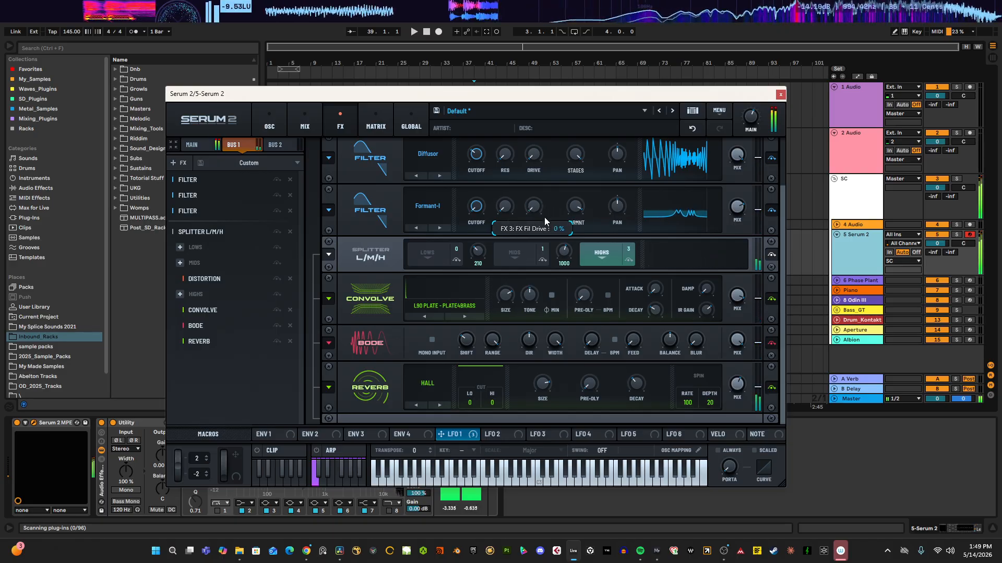
pyautogui.click(434, 386)
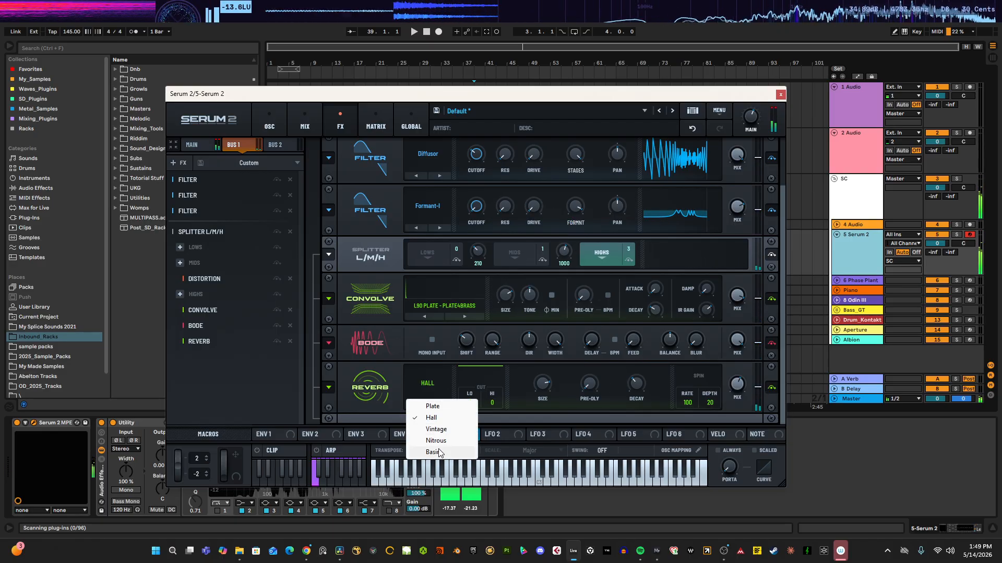
pyautogui.click(448, 429)
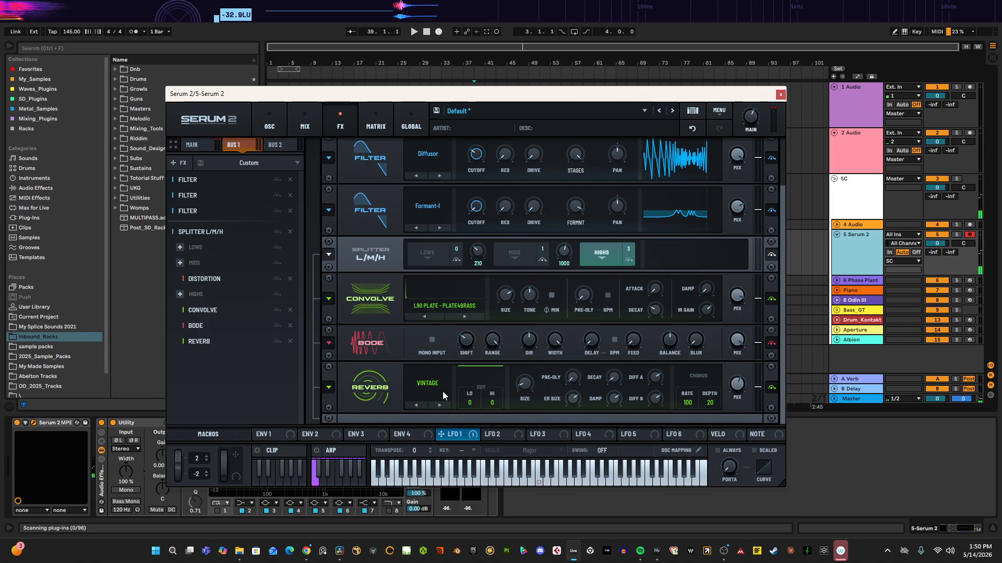
pyautogui.click(412, 384)
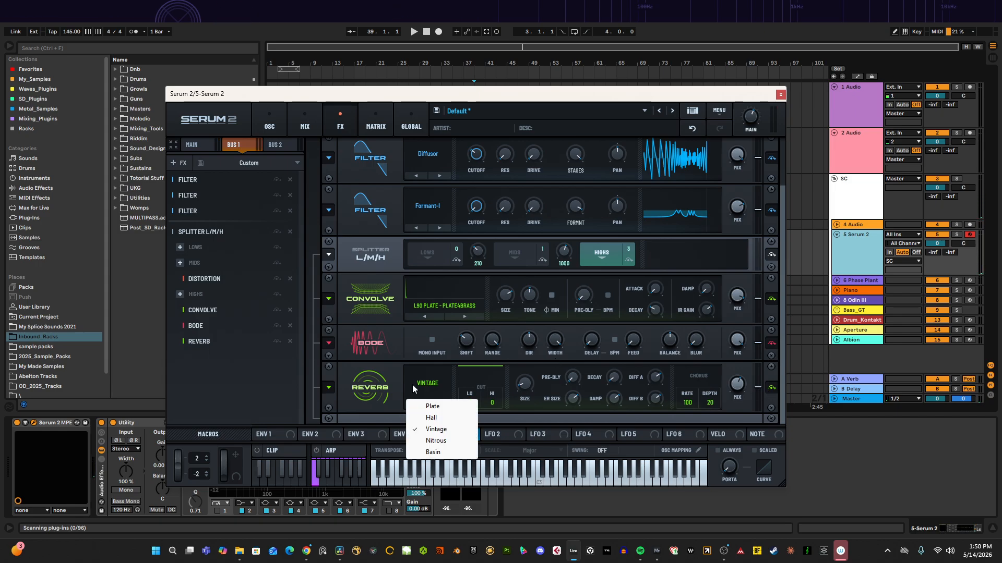
pyautogui.click(433, 417)
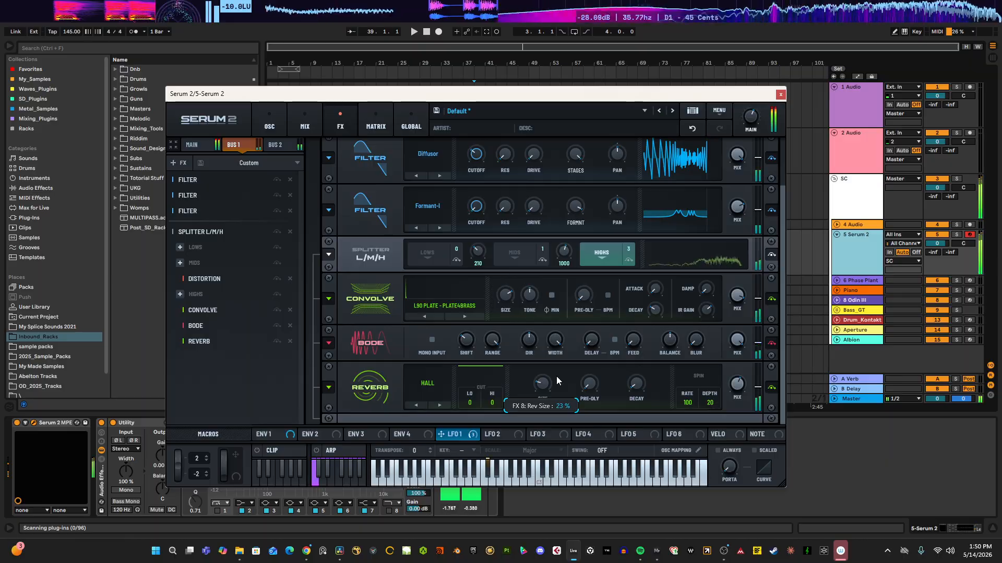
# Step: Adjust the Highs band reverb's decay and lower its mix
pyautogui.moveTo(636, 386); pyautogui.dragTo(660, 365)
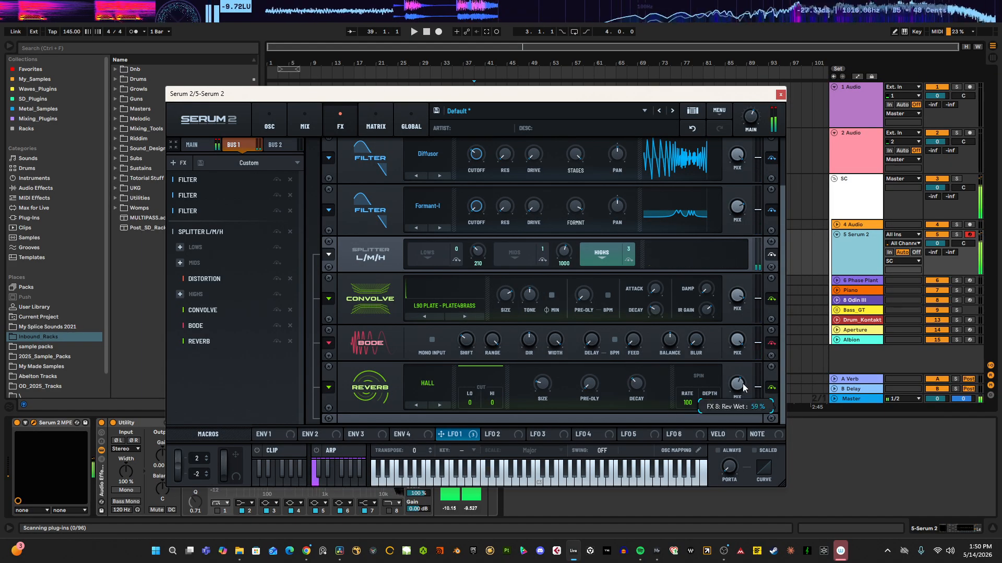
pyautogui.moveTo(741, 384); pyautogui.dragTo(730, 406)
pyautogui.moveTo(637, 382); pyautogui.dragTo(637, 390)
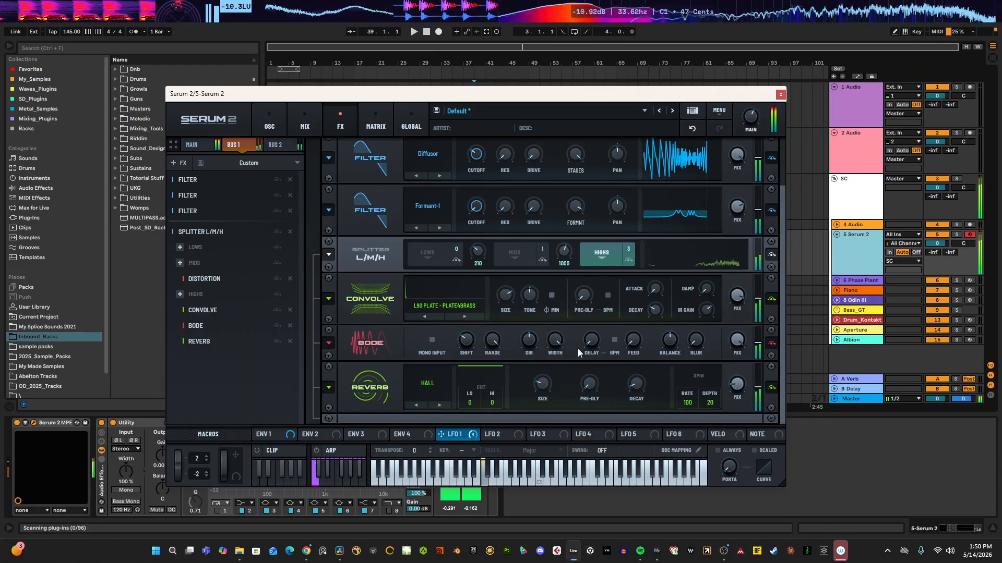
# Step: Set the Comb filter's cutoff to about 103 Hz
pyautogui.scroll(1, 543, 289)
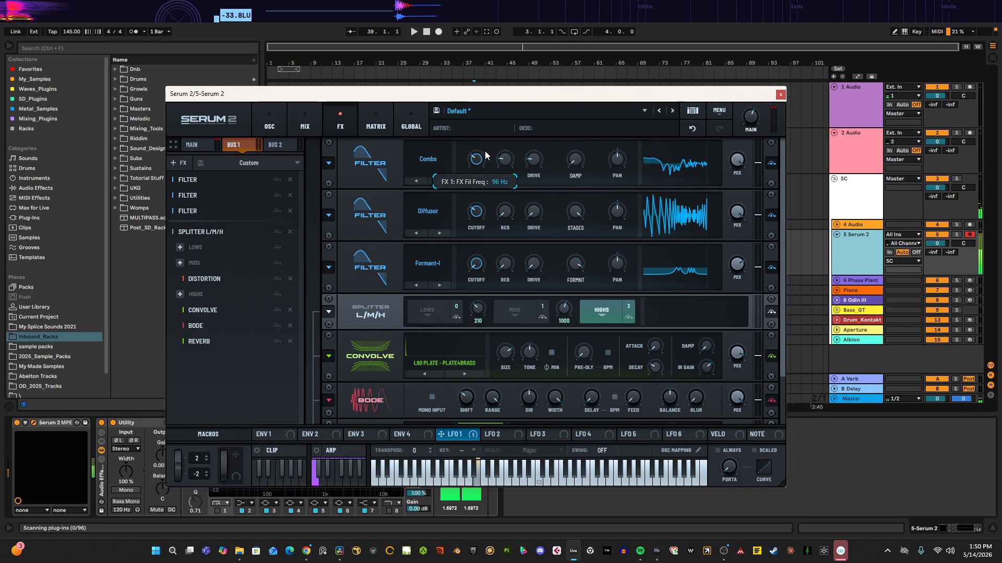
pyautogui.moveTo(483, 152); pyautogui.dragTo(475, 163)
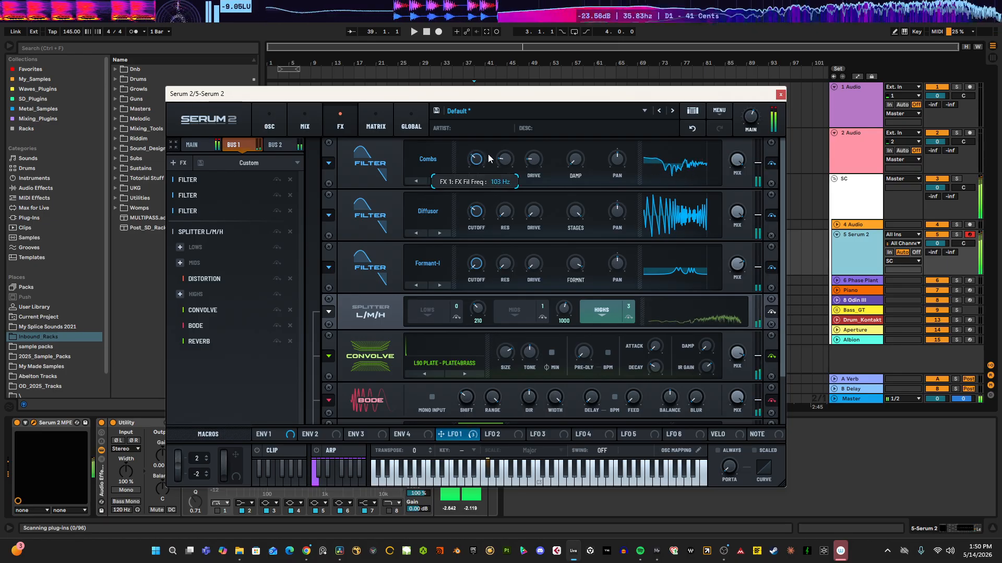
pyautogui.moveTo(477, 158); pyautogui.dragTo(472, 161)
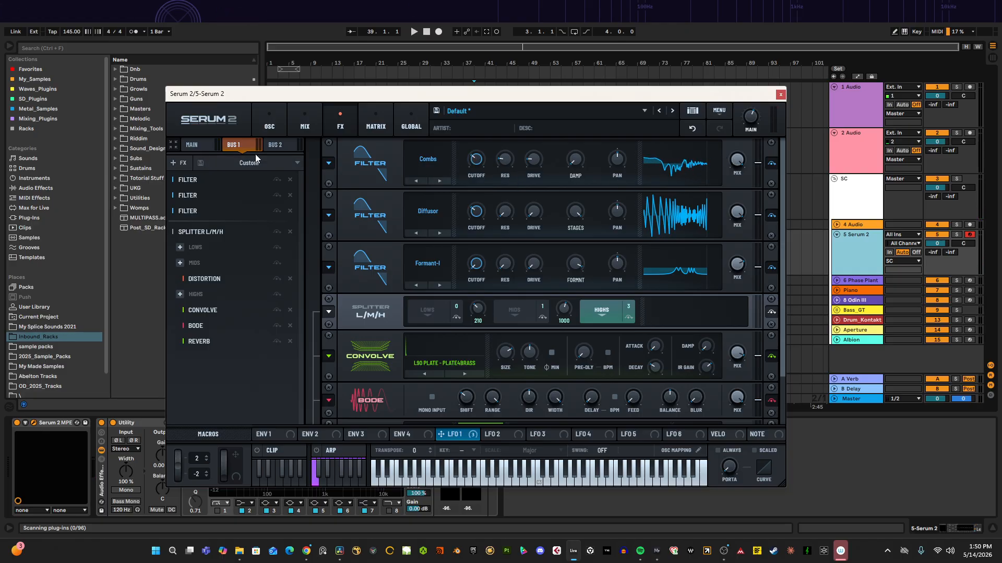
# Step: Assign Macro 1 to the Comb filter's cutoff and name the macro COMBS_FREQ
pyautogui.click(194, 144)
pyautogui.click(247, 143)
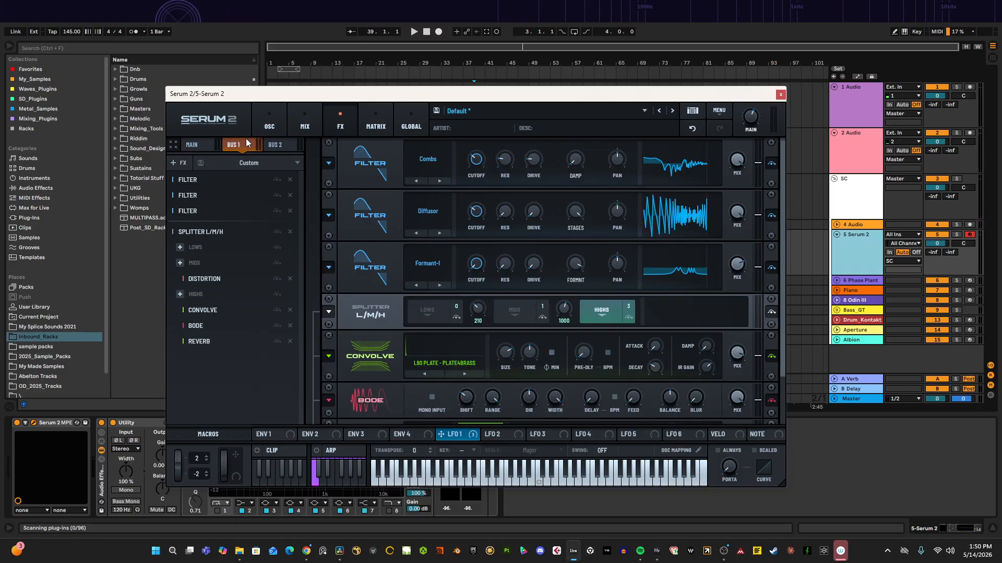
pyautogui.click(177, 146)
pyautogui.moveTo(201, 327); pyautogui.dragTo(479, 163)
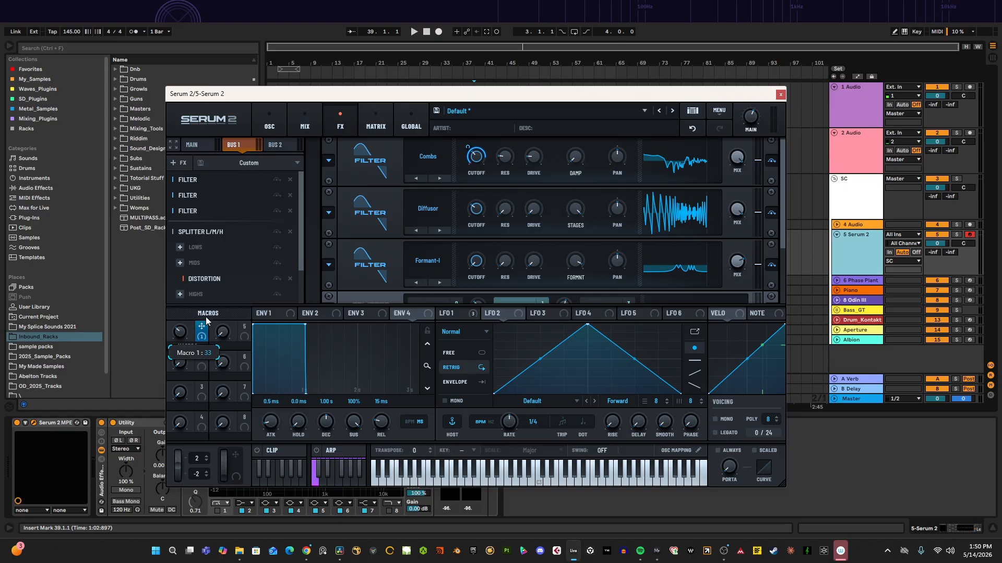
pyautogui.write('o')
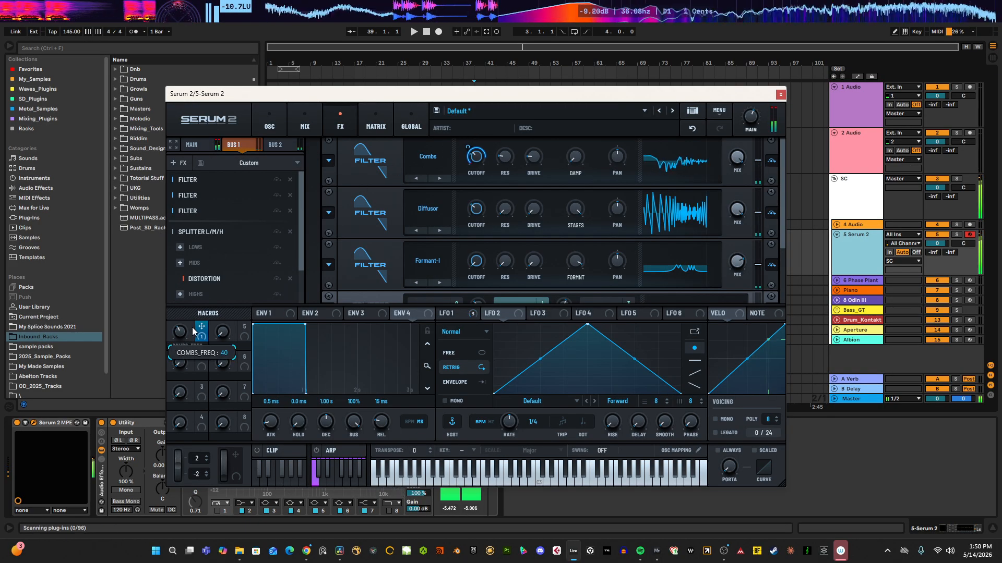
# Step: Reshape LFO 2 into a sharp decaying curve and switch it to Envelope mode
pyautogui.click(270, 127)
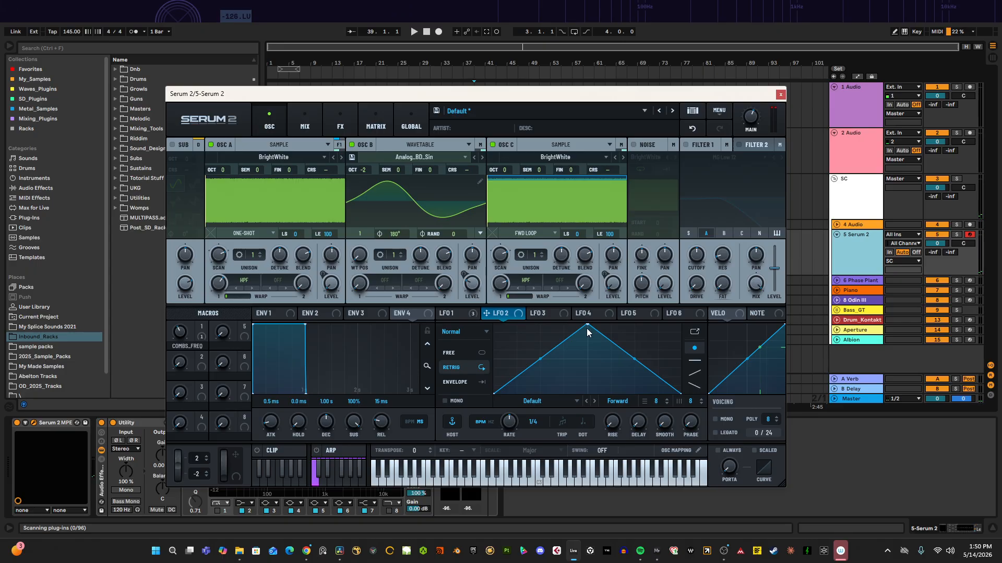
pyautogui.moveTo(586, 325); pyautogui.dragTo(468, 295)
pyautogui.click(471, 384)
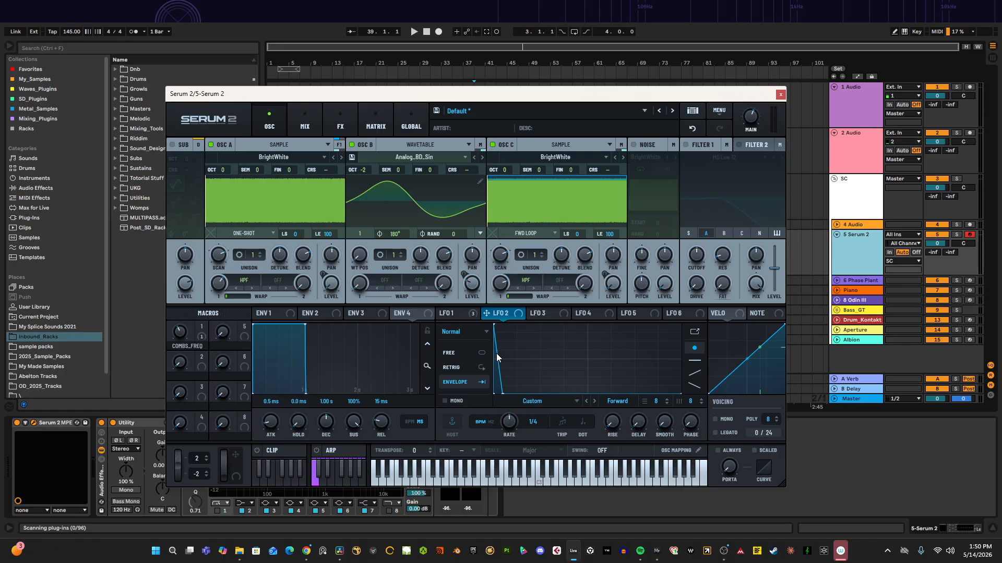
pyautogui.moveTo(496, 358); pyautogui.dragTo(494, 366)
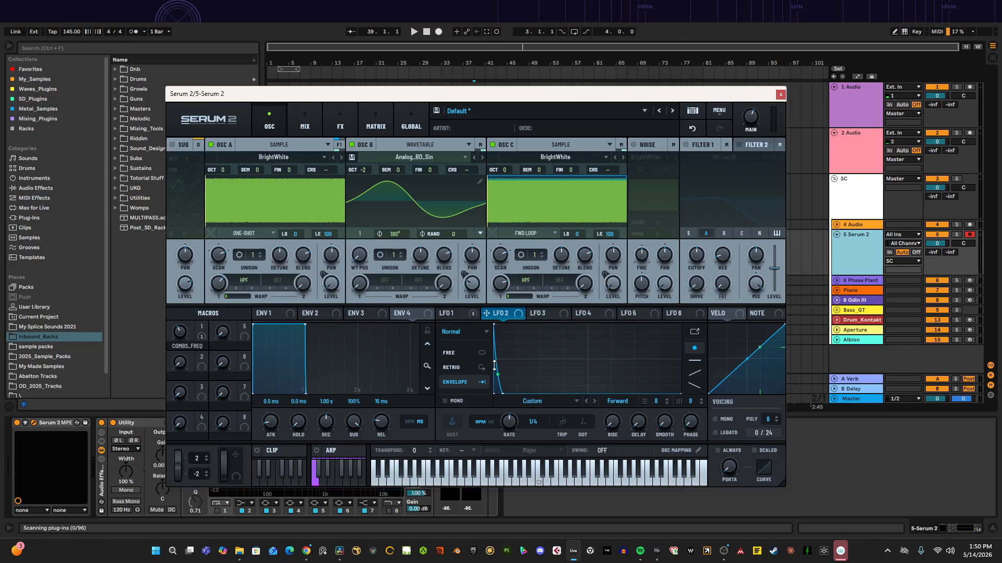
# Step: Route LFO 2 to Main Tuning in a new modulation matrix slot
pyautogui.click(401, 119)
pyautogui.click(376, 121)
pyautogui.click(218, 234)
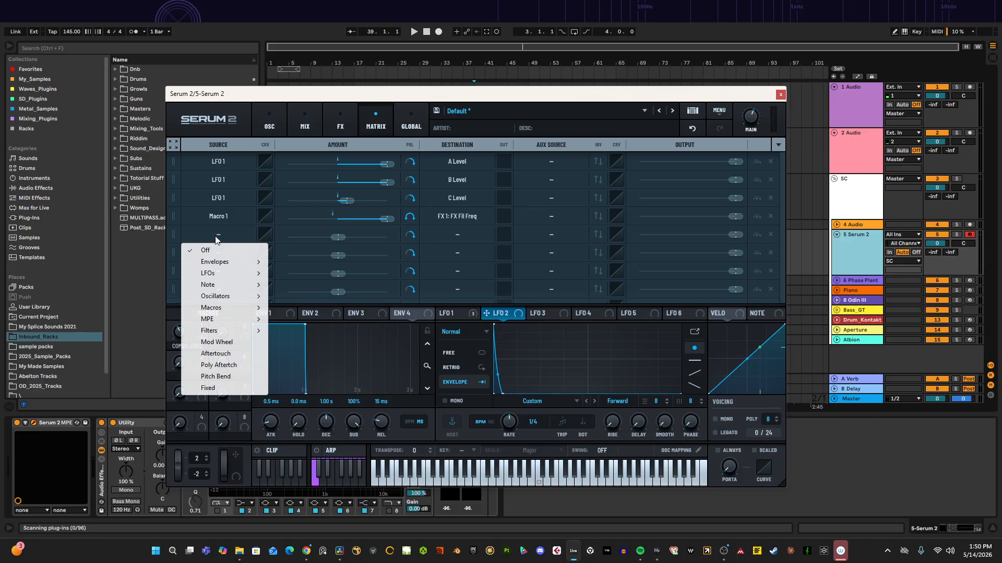
pyautogui.moveTo(207, 273)
pyautogui.click(284, 279)
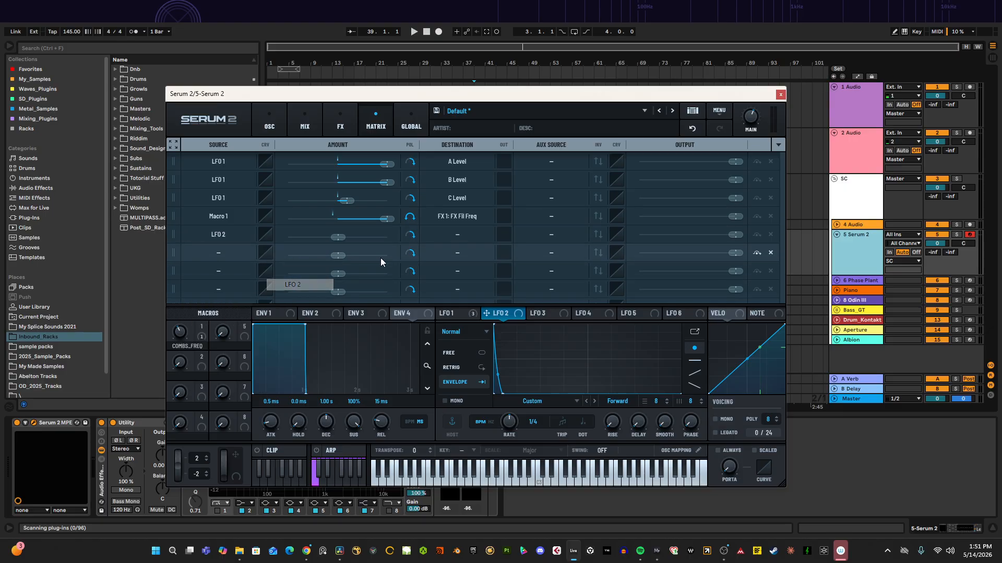
pyautogui.click(445, 233)
pyautogui.moveTo(461, 481)
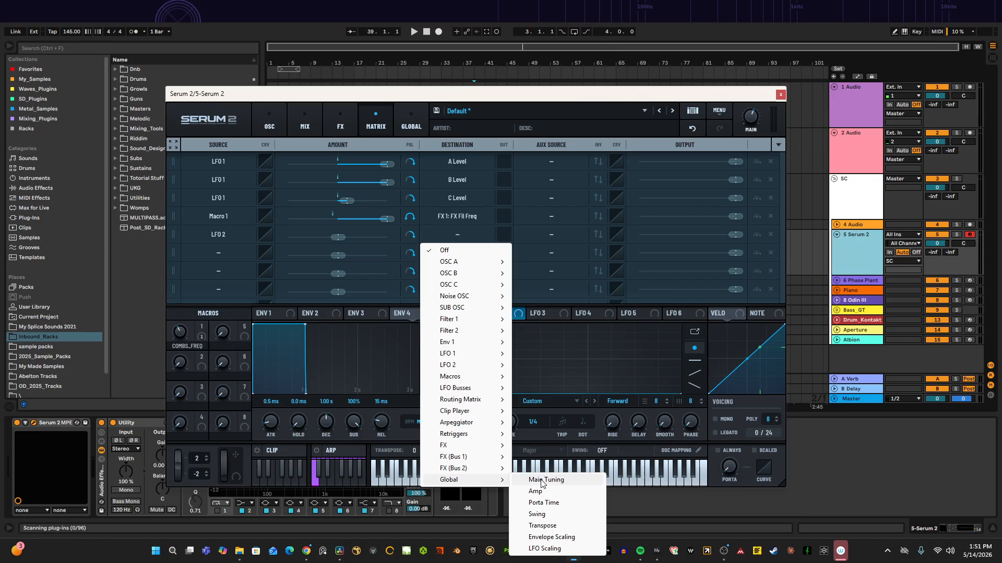
pyautogui.click(540, 474)
# Step: Adjust the LFO 2 to Main Tuning modulation amount and soften LFO 2's decay curve
pyautogui.moveTo(347, 239); pyautogui.dragTo(365, 236)
pyautogui.moveTo(505, 391); pyautogui.dragTo(504, 416)
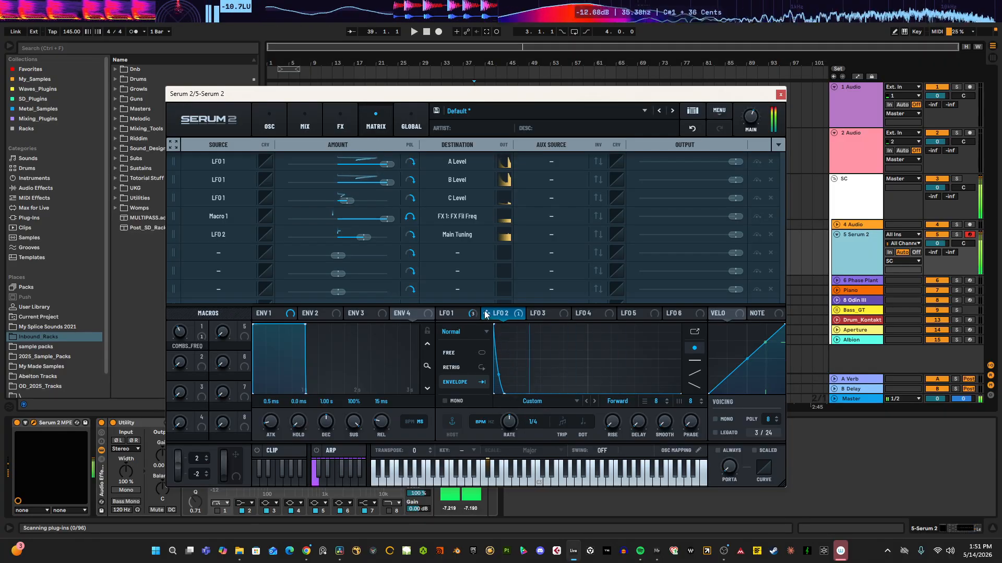
pyautogui.moveTo(365, 238); pyautogui.dragTo(358, 238)
pyautogui.moveTo(510, 395); pyautogui.dragTo(523, 415)
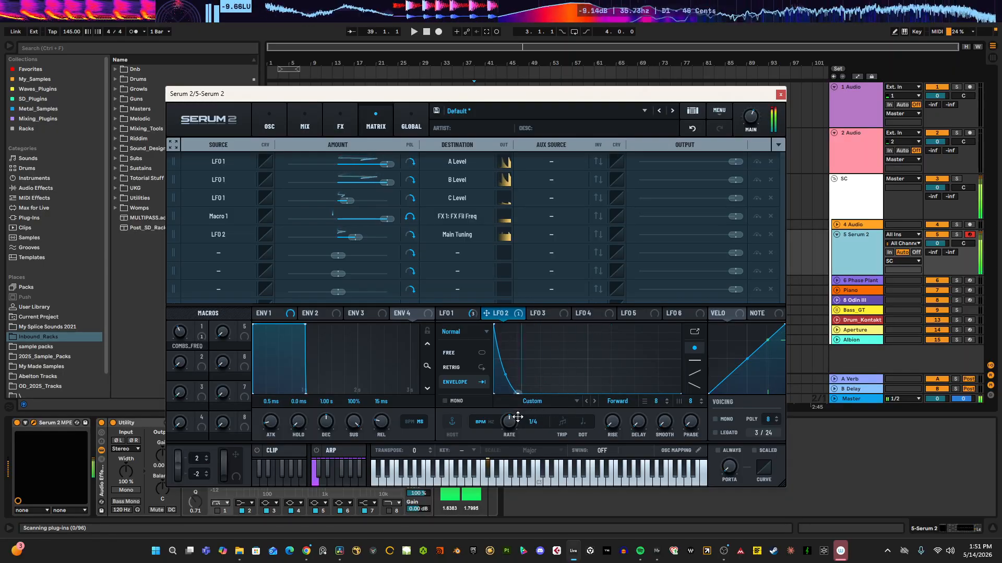
# Step: Add a Distortion effect to the splitter's Lows band and raise its drive
pyautogui.click(466, 315)
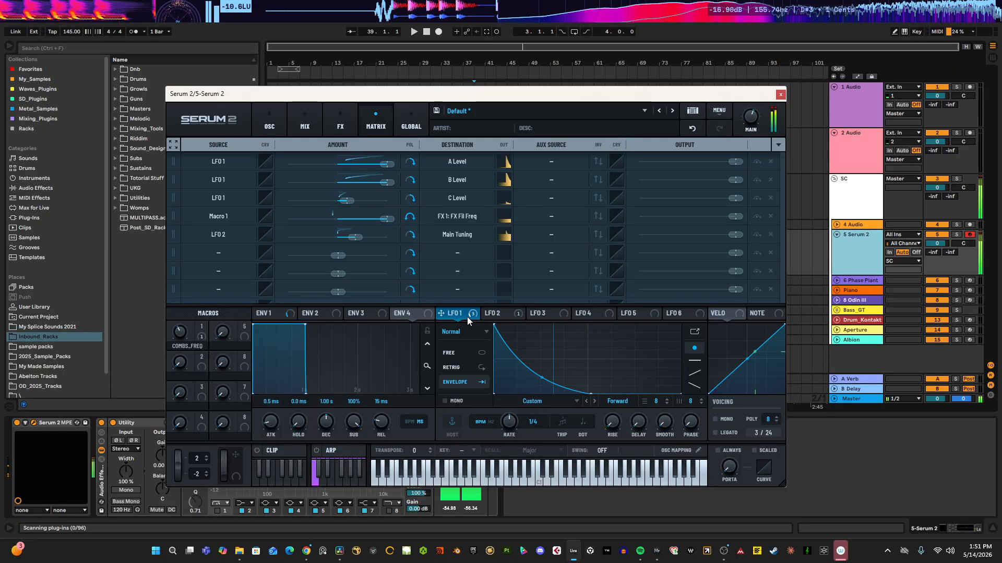
pyautogui.click(326, 118)
pyautogui.scroll(-2, 200, 277)
pyautogui.click(200, 234)
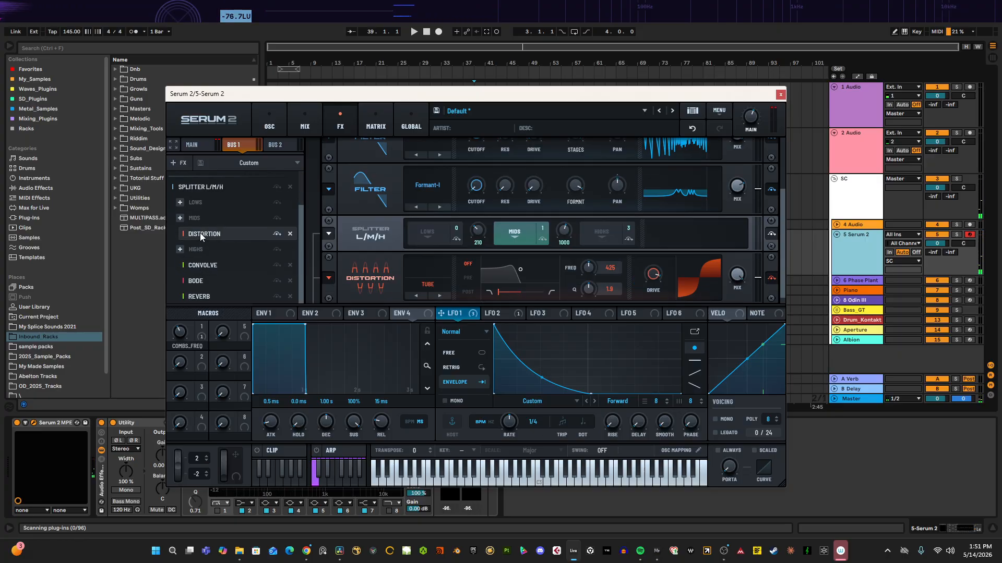
pyautogui.click(180, 202)
pyautogui.click(208, 288)
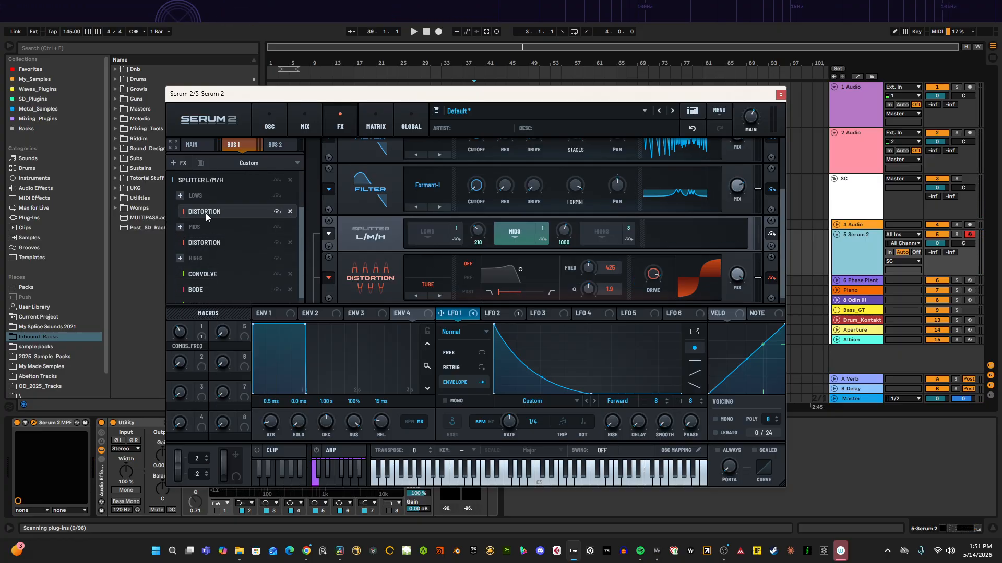
pyautogui.click(206, 211)
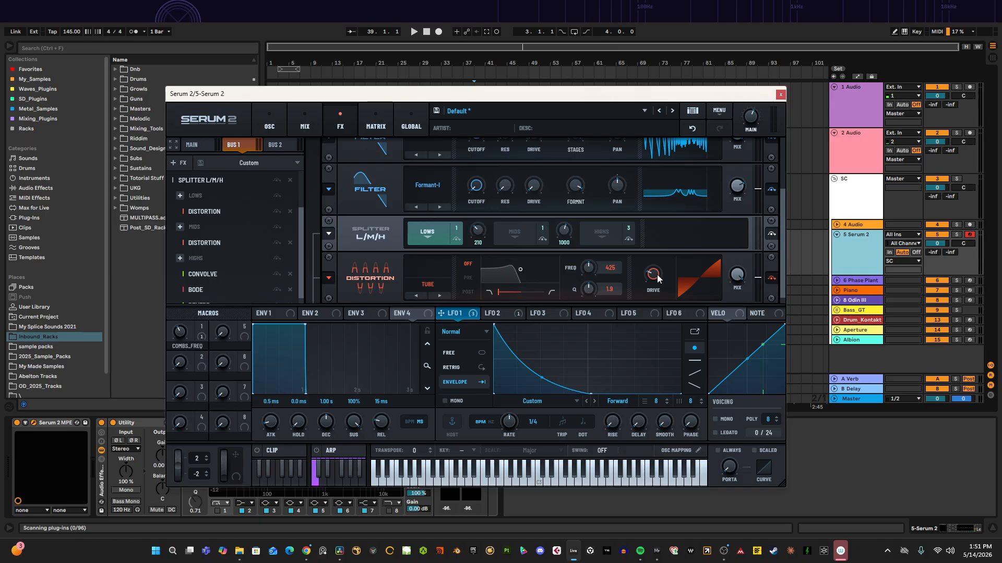
pyautogui.moveTo(656, 274); pyautogui.dragTo(657, 246)
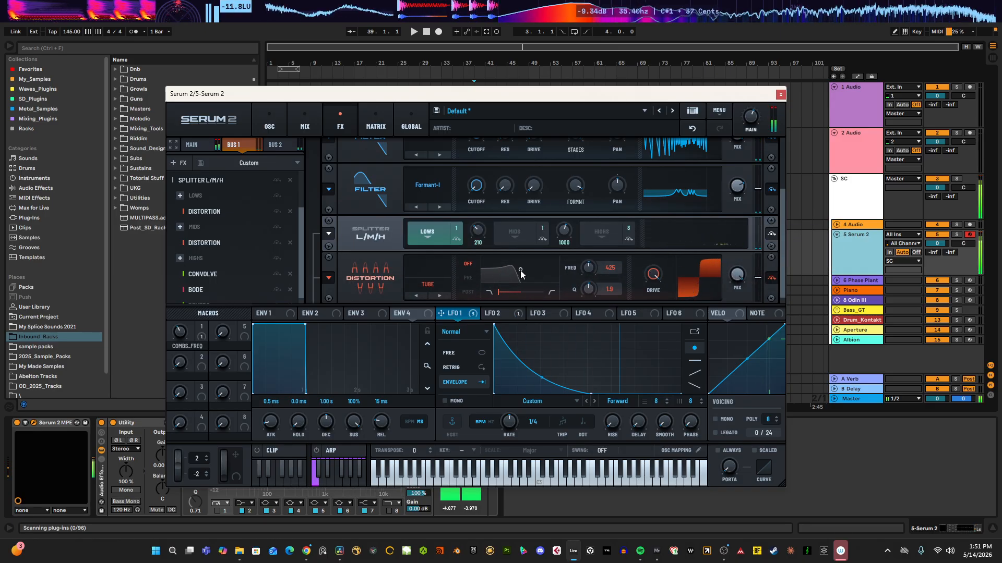
# Step: Remove the Distortion from the splitter's Lows band on Bus 1 and add a Filter to the Mids band
pyautogui.click(290, 212)
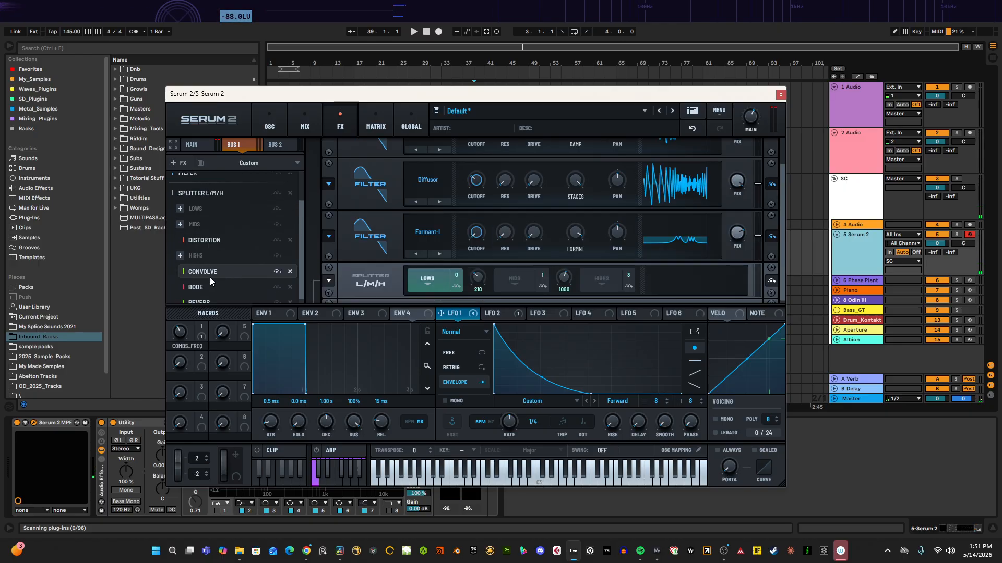
pyautogui.click(208, 273)
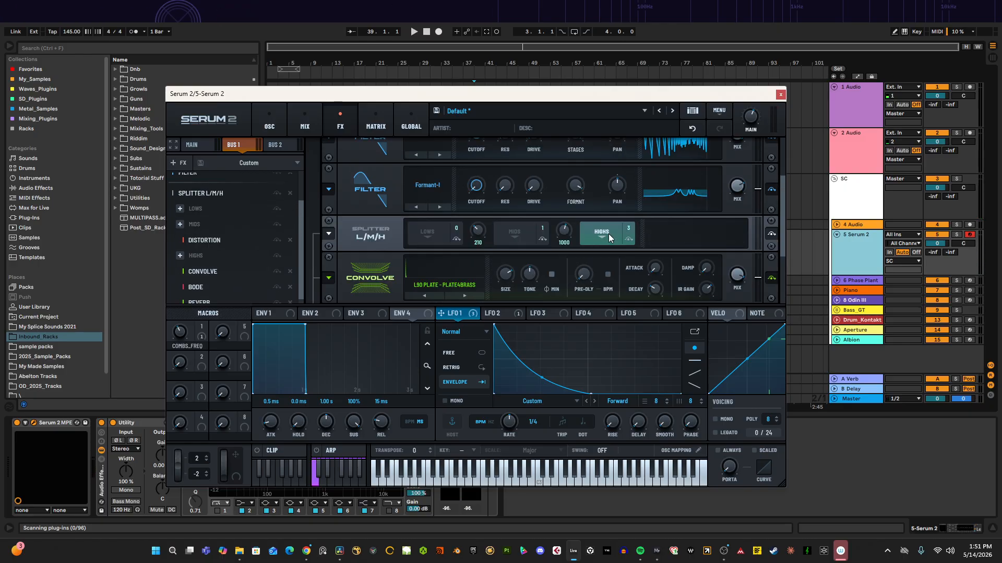
pyautogui.scroll(-3, 521, 227)
pyautogui.click(515, 149)
pyautogui.rightClick(527, 232)
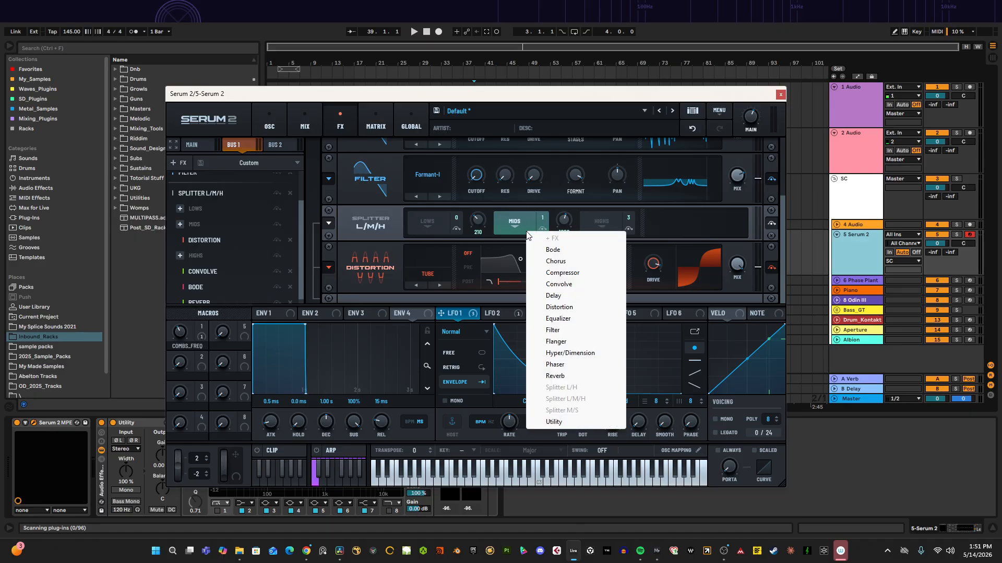
pyautogui.click(553, 329)
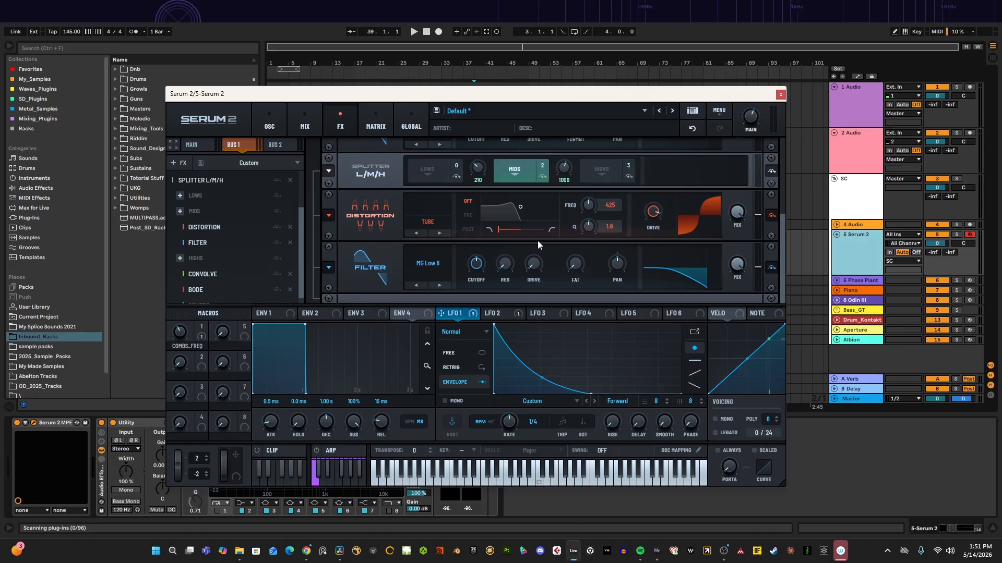
# Step: Set the Mids band filter type to Formant-II, raise its drive and lower its cutoff
pyautogui.click(444, 278)
pyautogui.moveTo(446, 334)
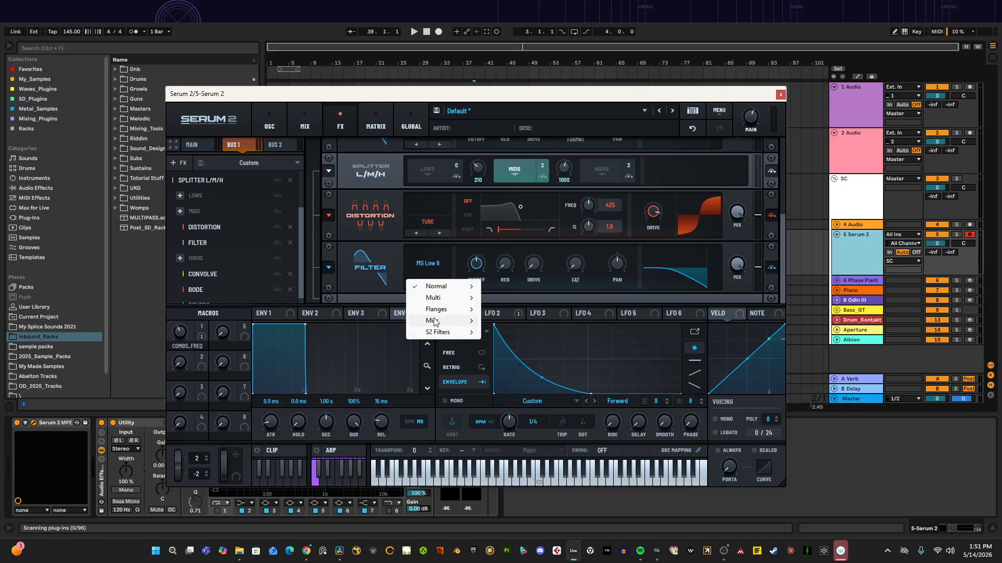
pyautogui.click(516, 229)
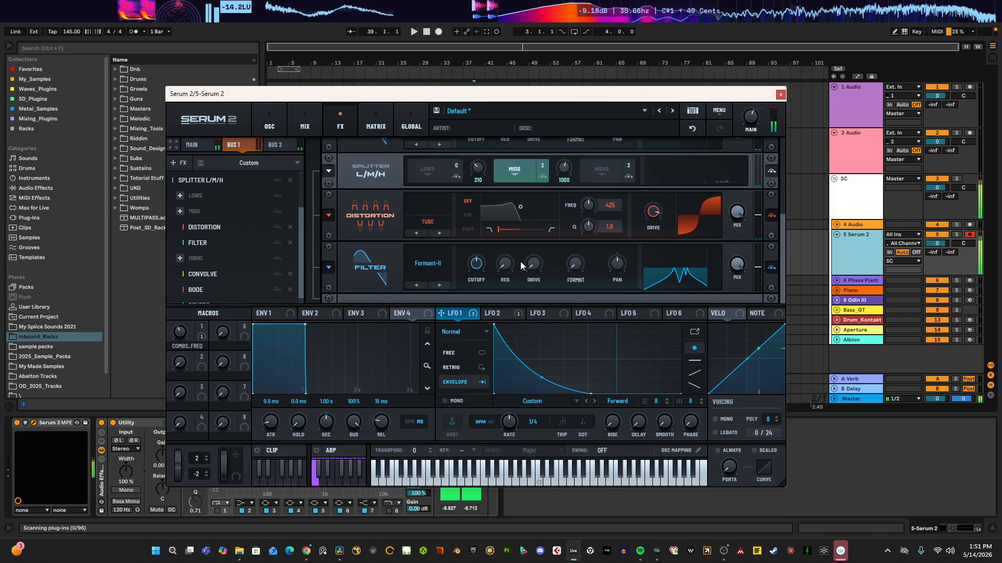
pyautogui.moveTo(534, 265); pyautogui.dragTo(553, 230)
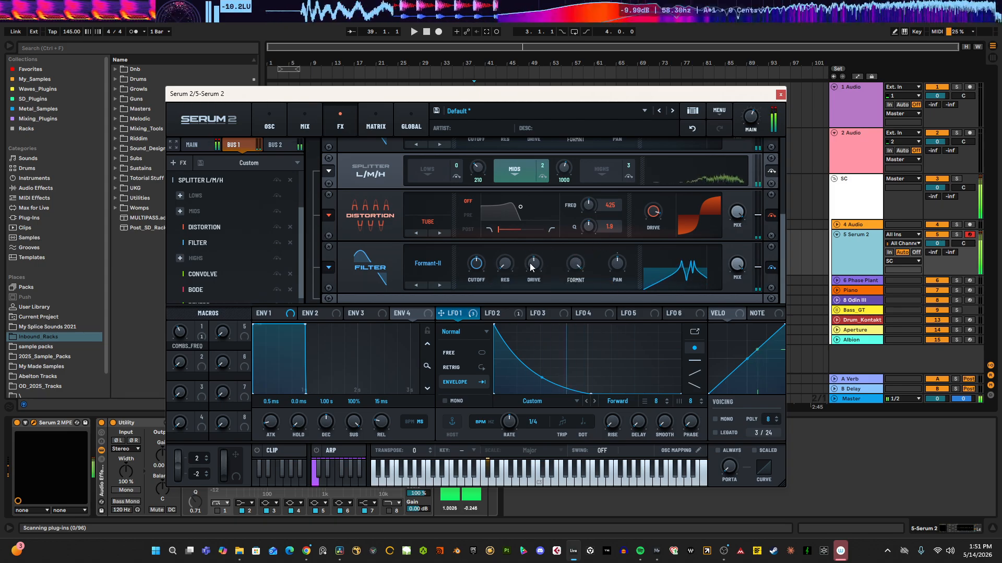
pyautogui.moveTo(477, 266); pyautogui.dragTo(465, 294)
pyautogui.scroll(-1, 224, 271)
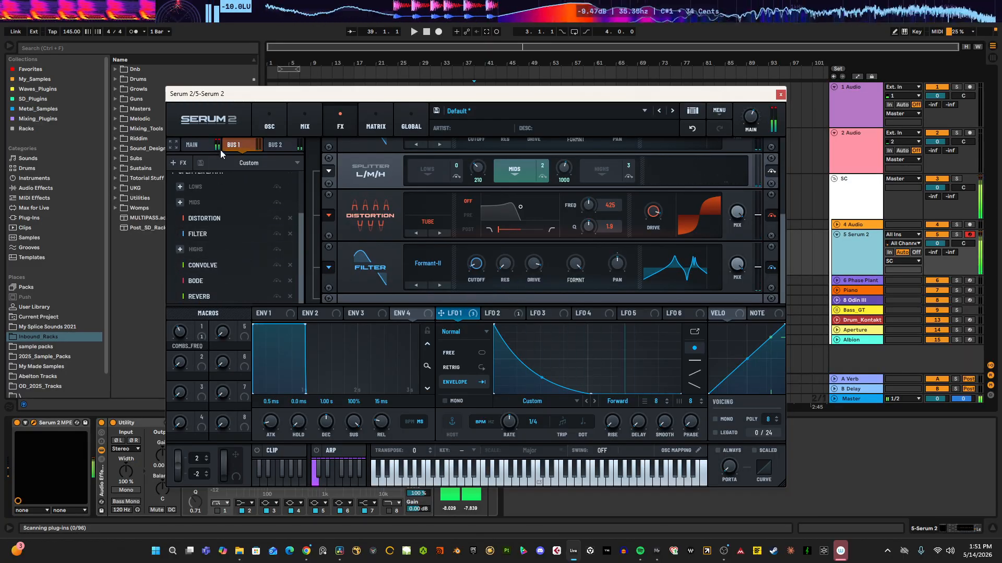
# Step: Add a Filter at the end of the Bus 1 chain and set its type to Diffusor
pyautogui.click(173, 145)
pyautogui.rightClick(223, 383)
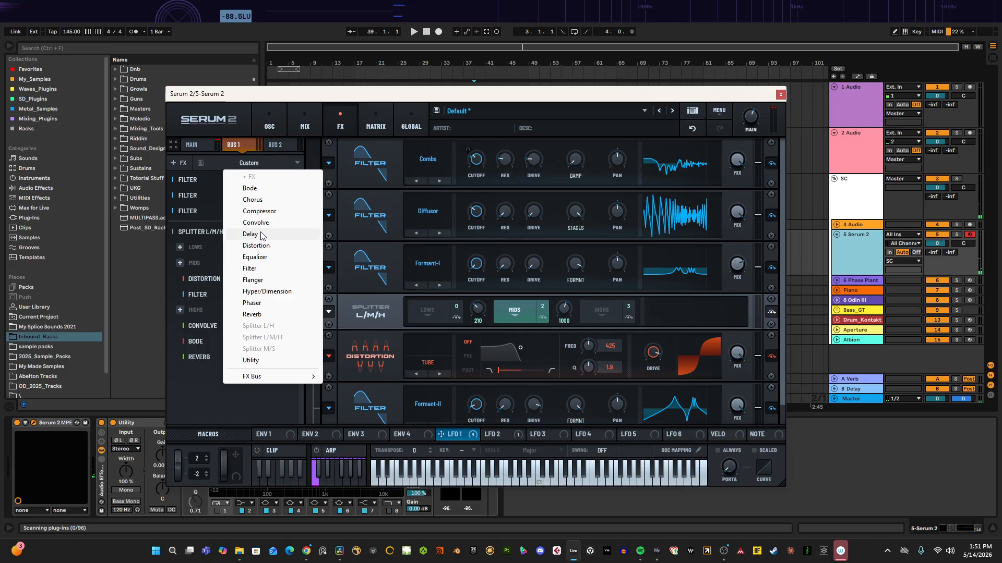
pyautogui.click(250, 268)
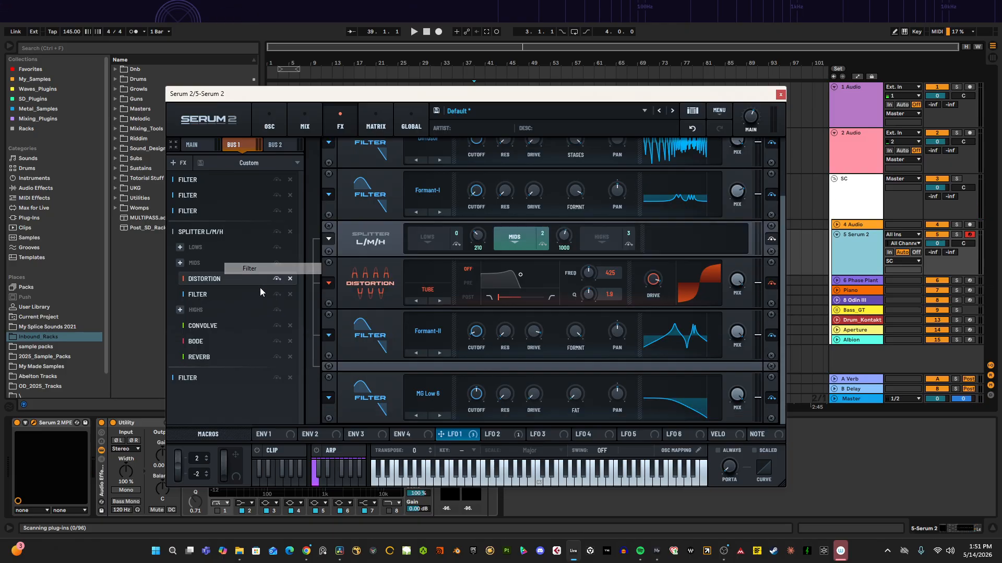
pyautogui.rightClick(350, 391)
pyautogui.click(345, 385)
pyautogui.click(423, 394)
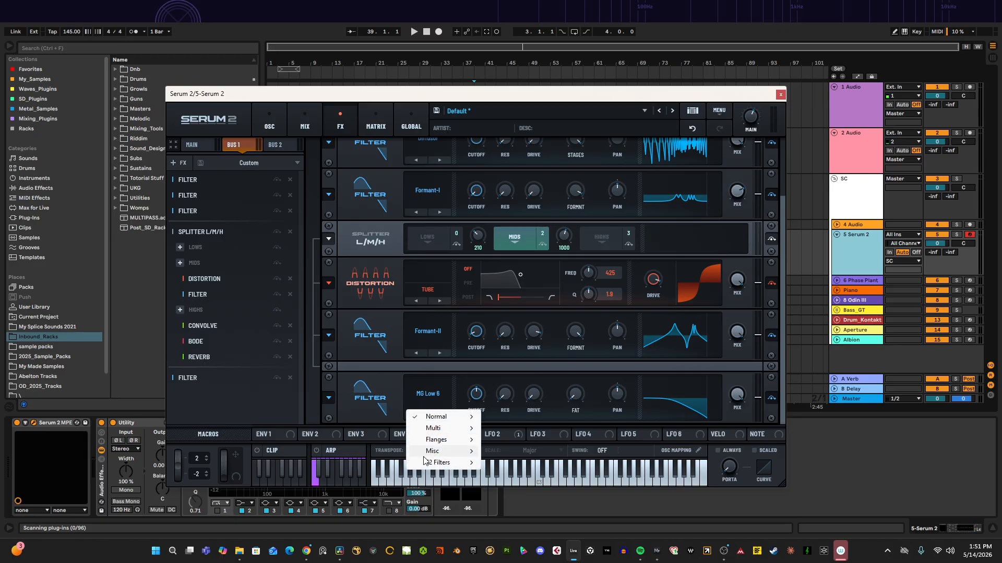
pyautogui.moveTo(433, 453)
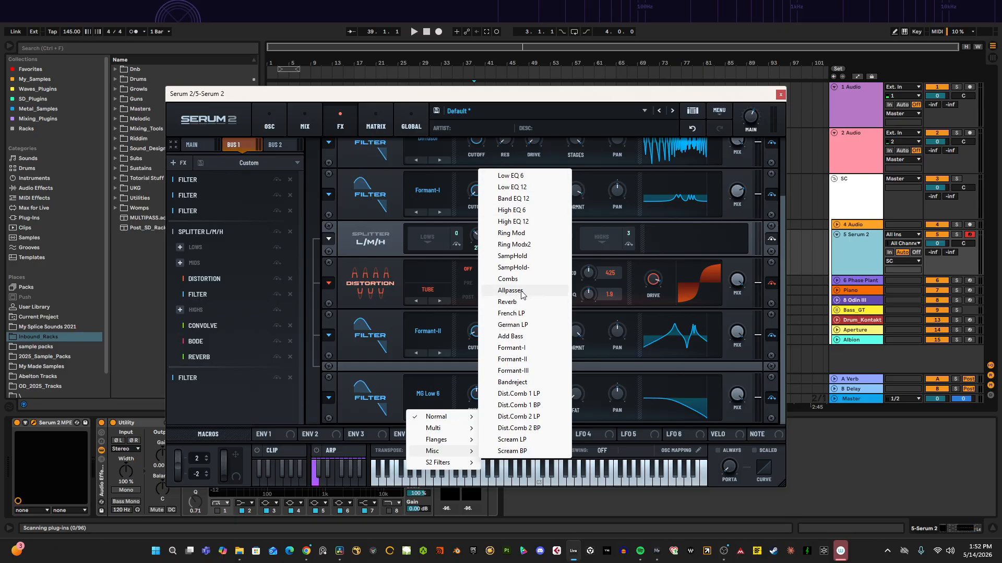
pyautogui.click(508, 279)
pyautogui.click(428, 399)
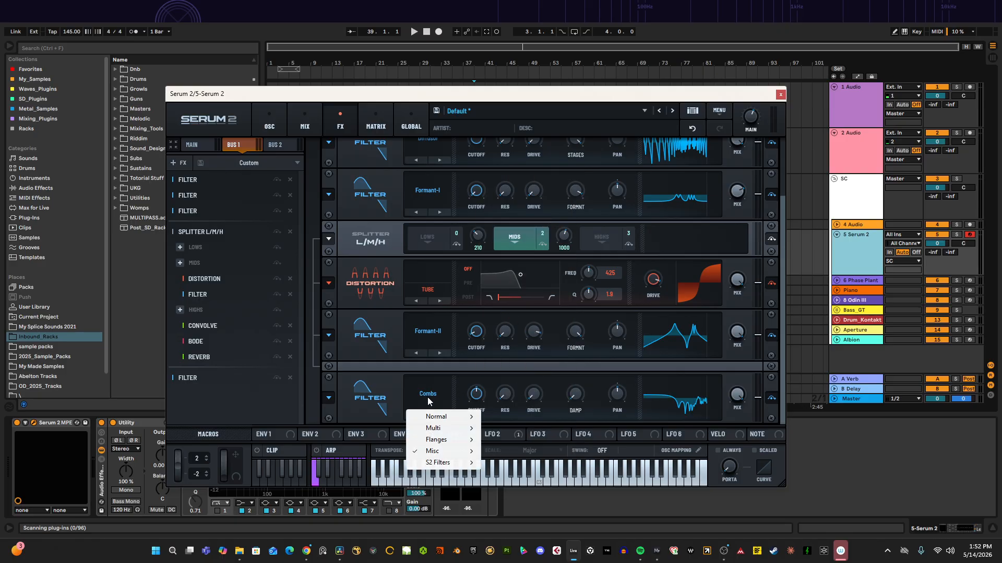
pyautogui.moveTo(435, 463)
pyautogui.click(505, 376)
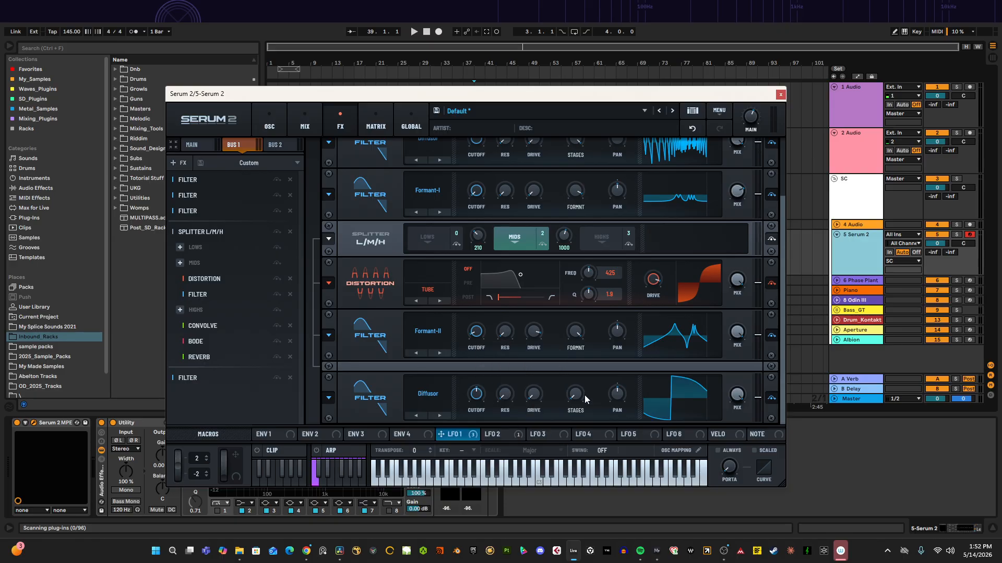
# Step: Raise the Diffusor filter's stages and drive, and nudge its cutoff
pyautogui.moveTo(585, 396); pyautogui.dragTo(594, 342)
pyautogui.moveTo(544, 385); pyautogui.dragTo(556, 371)
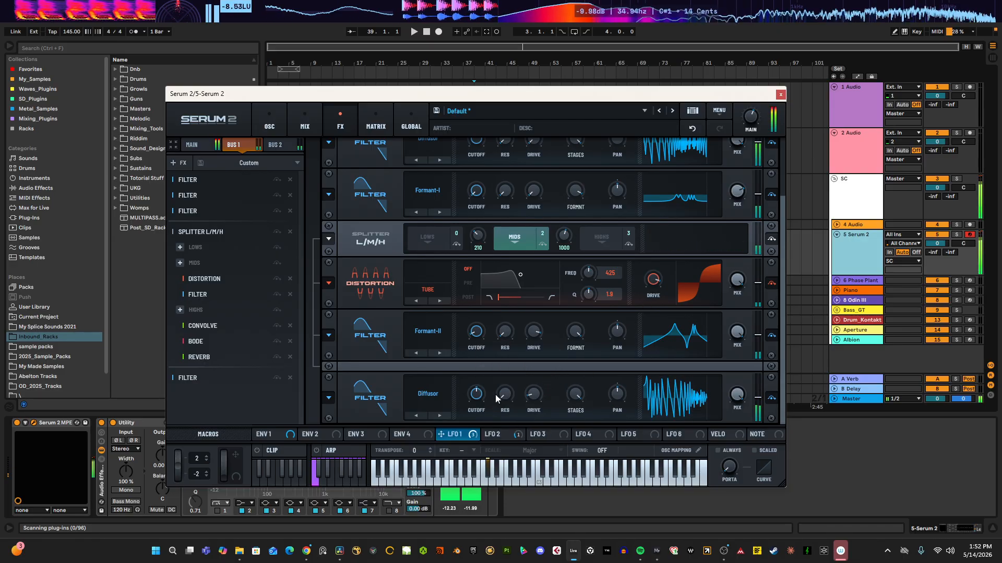
pyautogui.moveTo(479, 397)
pyautogui.mouseDown()
pyautogui.moveTo(455, 434)
pyautogui.moveTo(484, 396)
pyautogui.mouseUp()
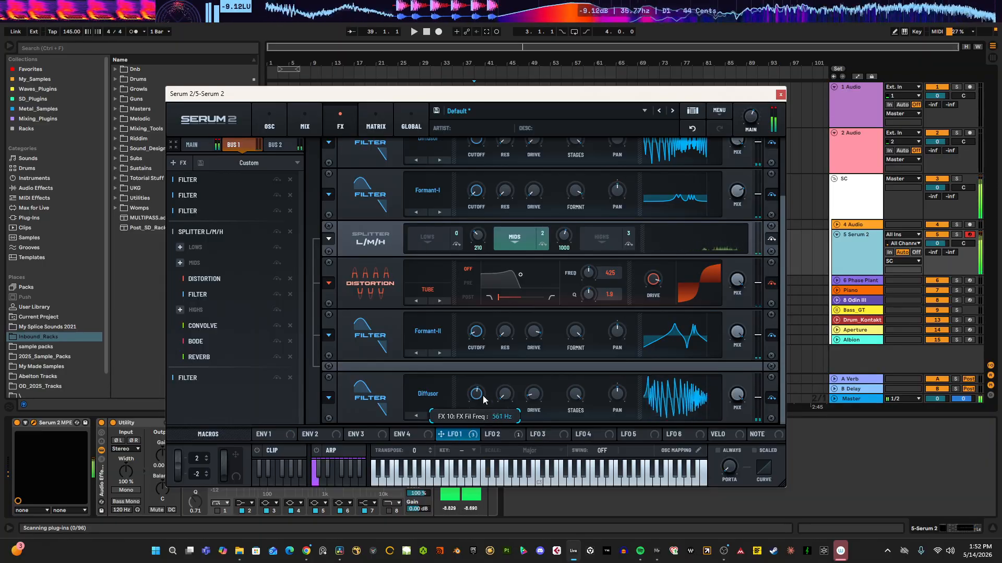
# Step: Raise the Formant-I filter's mix slightly and review the Highs band's Convolve, Bode and Reverb settings
pyautogui.click(195, 198)
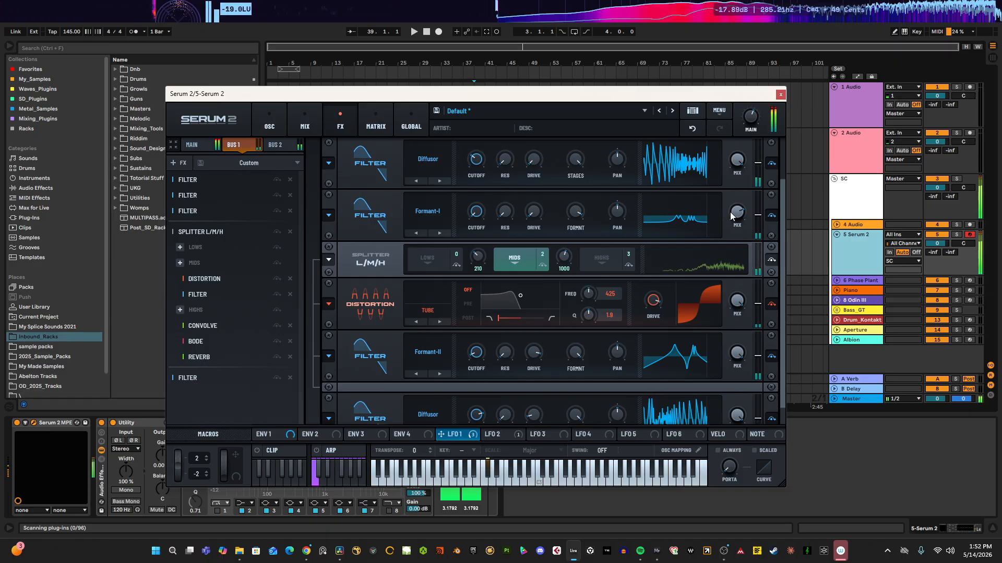
pyautogui.moveTo(736, 213)
pyautogui.mouseDown()
pyautogui.moveTo(752, 185)
pyautogui.moveTo(748, 210)
pyautogui.mouseUp()
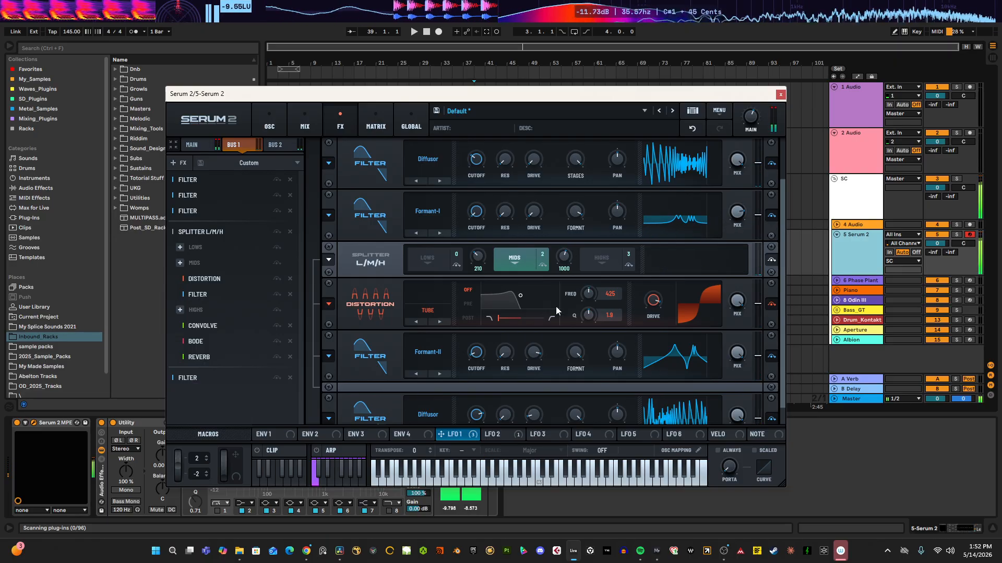
pyautogui.scroll(-1, 517, 313)
pyautogui.click(588, 239)
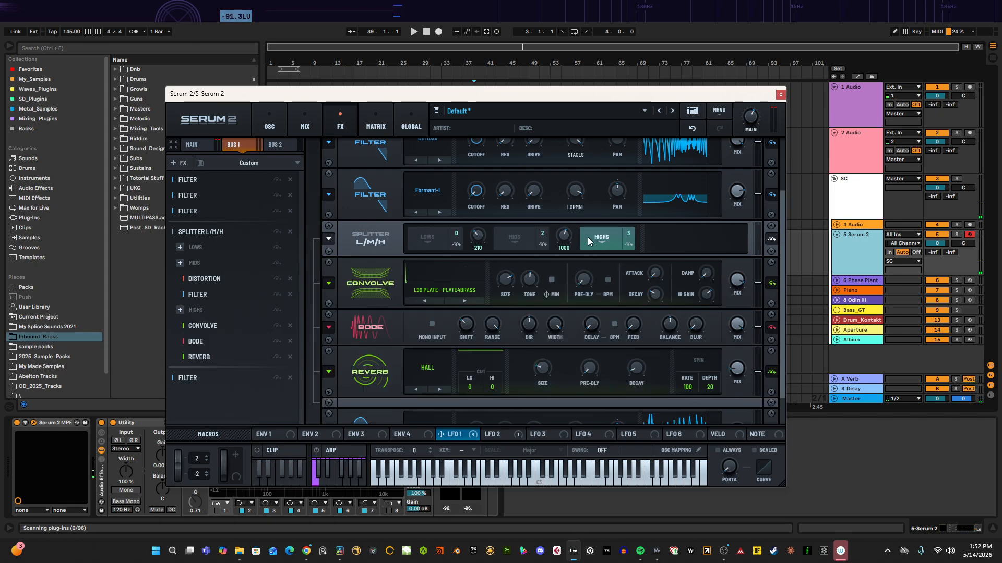
pyautogui.moveTo(740, 377)
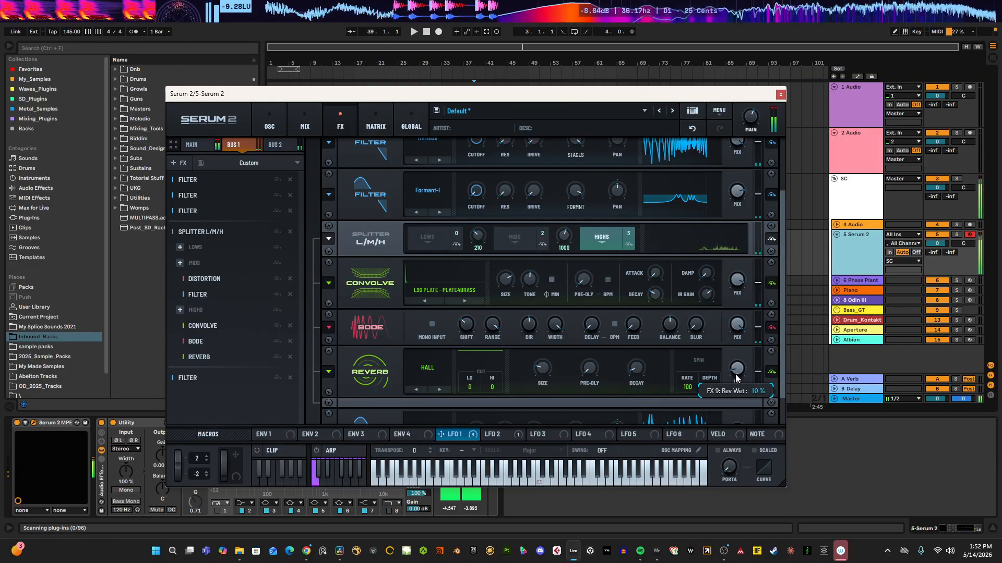
pyautogui.moveTo(465, 340)
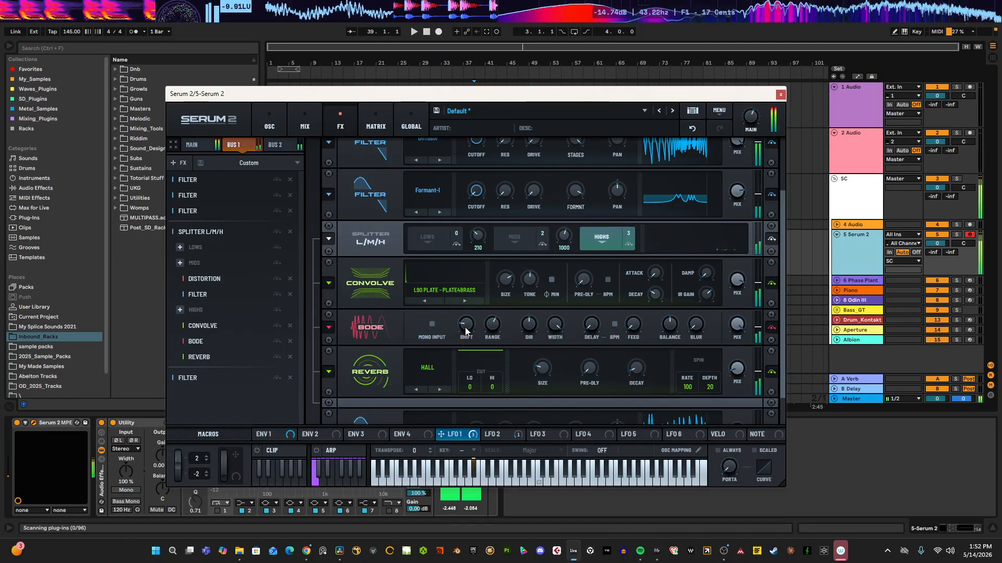
# Step: Add a Filter to the Main FX chain and move it to the top of the chain
pyautogui.click(303, 120)
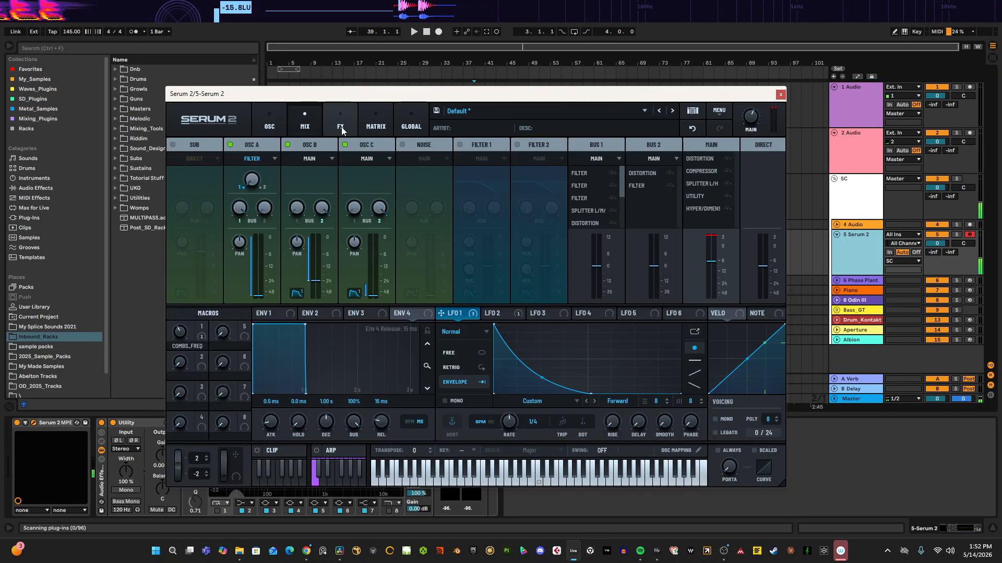
pyautogui.click(340, 121)
pyautogui.click(193, 144)
pyautogui.rightClick(217, 322)
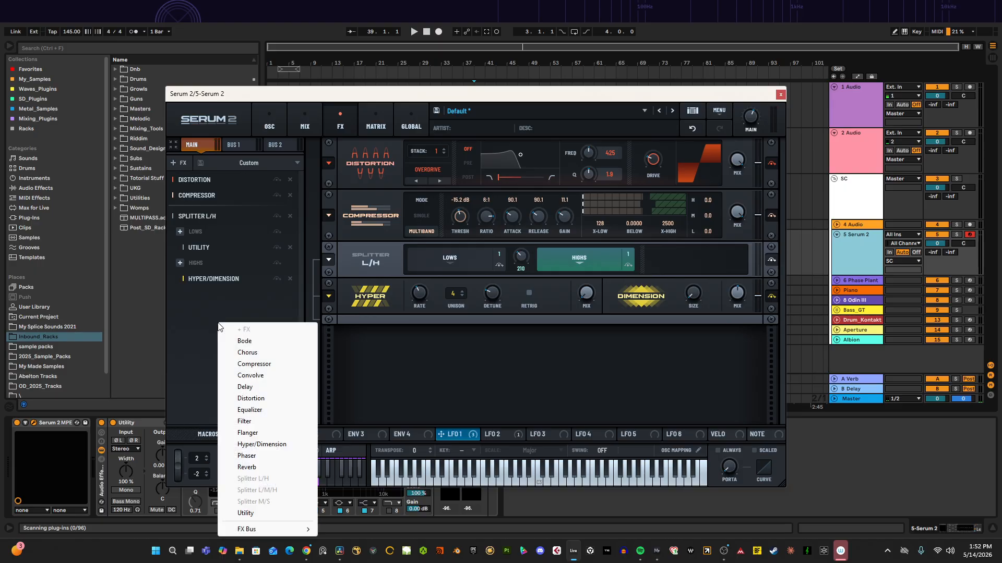
pyautogui.click(250, 426)
pyautogui.moveTo(193, 302); pyautogui.dragTo(193, 173)
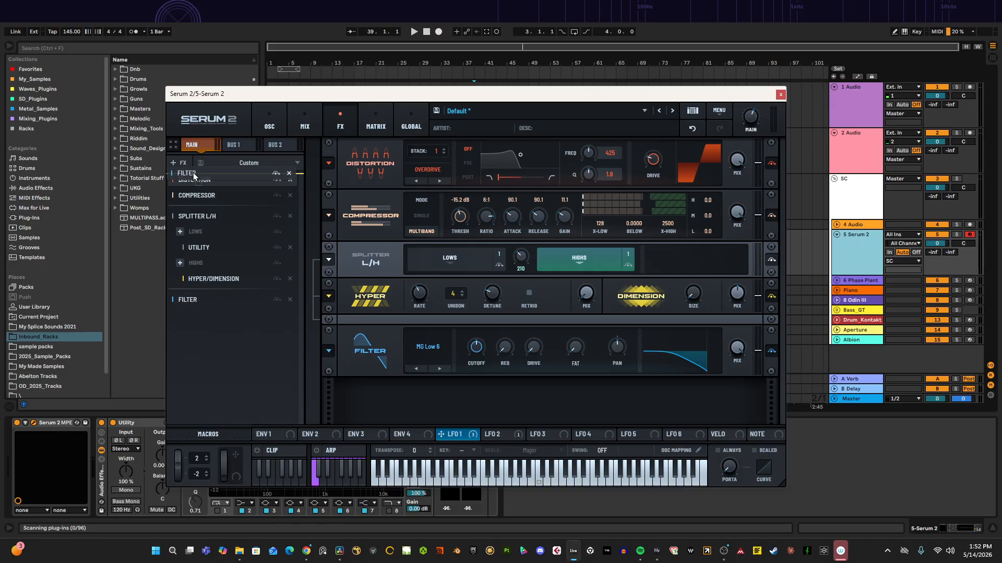
# Step: Set the Main chain filter type to Comb 2 and raise its resonance to 82%
pyautogui.click(434, 163)
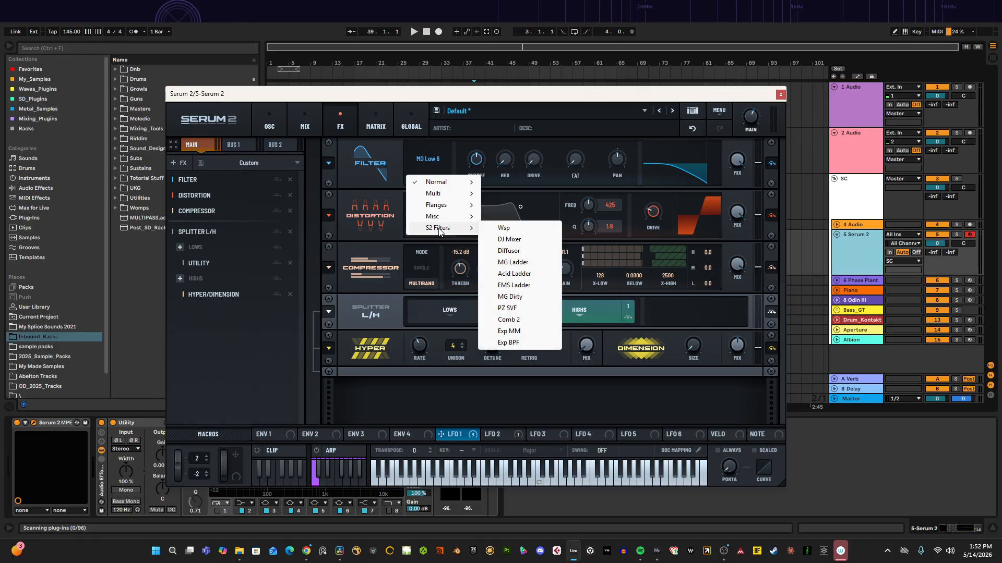
pyautogui.moveTo(437, 216)
pyautogui.click(514, 325)
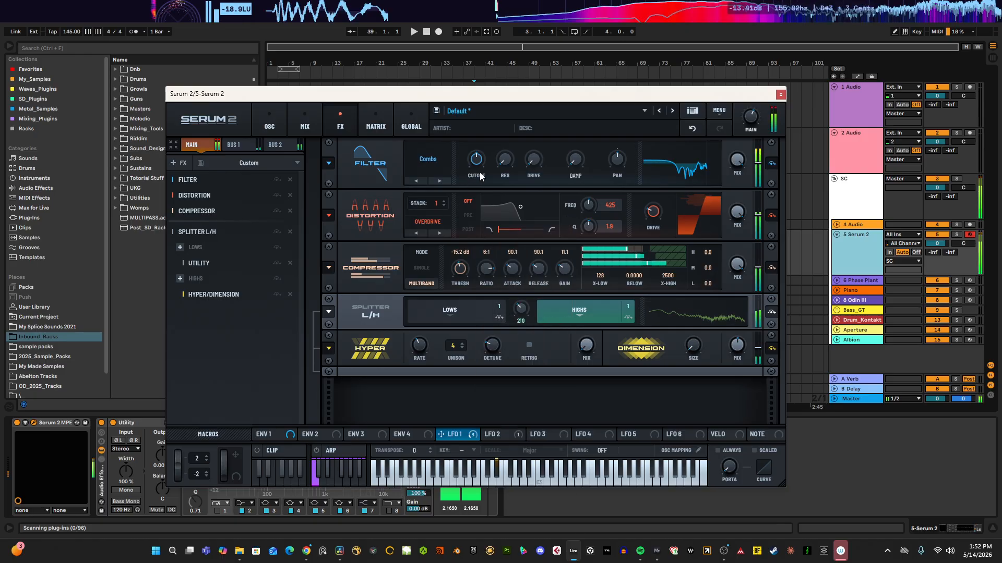
pyautogui.moveTo(471, 183)
pyautogui.mouseDown()
pyautogui.moveTo(476, 171)
pyautogui.moveTo(468, 183)
pyautogui.mouseUp()
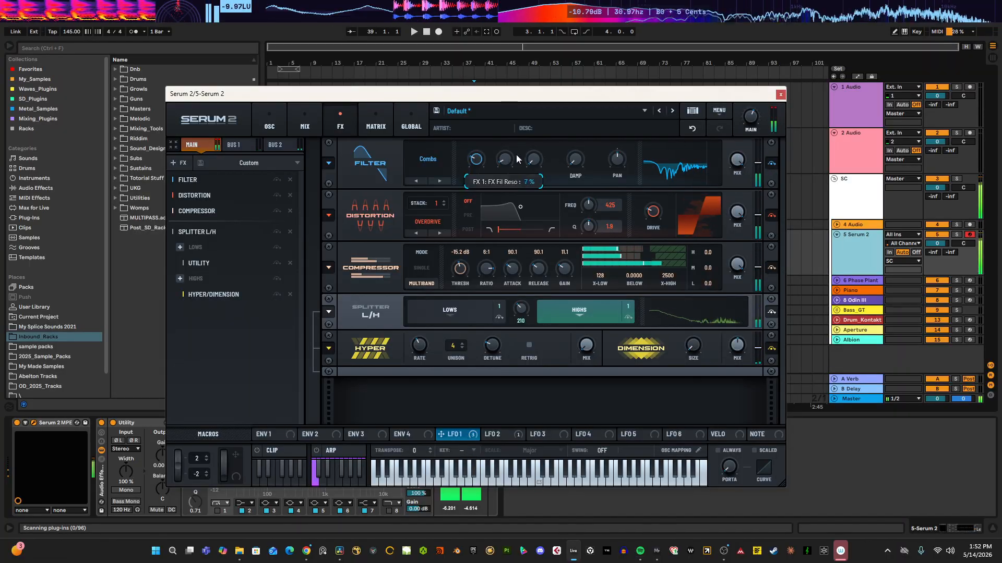
pyautogui.moveTo(516, 159); pyautogui.dragTo(540, 128)
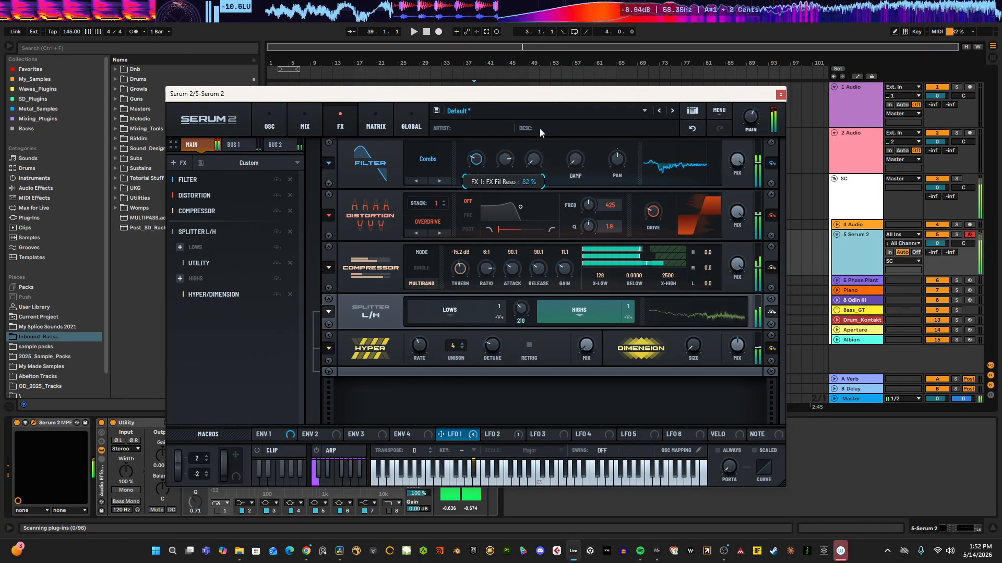
# Step: Switch the Main chain filter type to Diffusor and raise its stages
pyautogui.click(429, 159)
pyautogui.moveTo(439, 232)
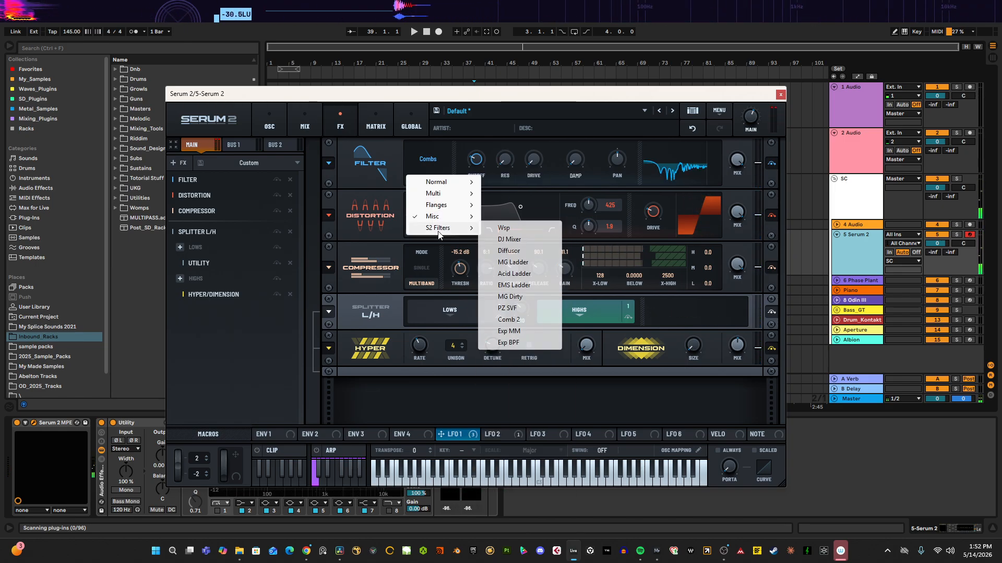
pyautogui.click(508, 251)
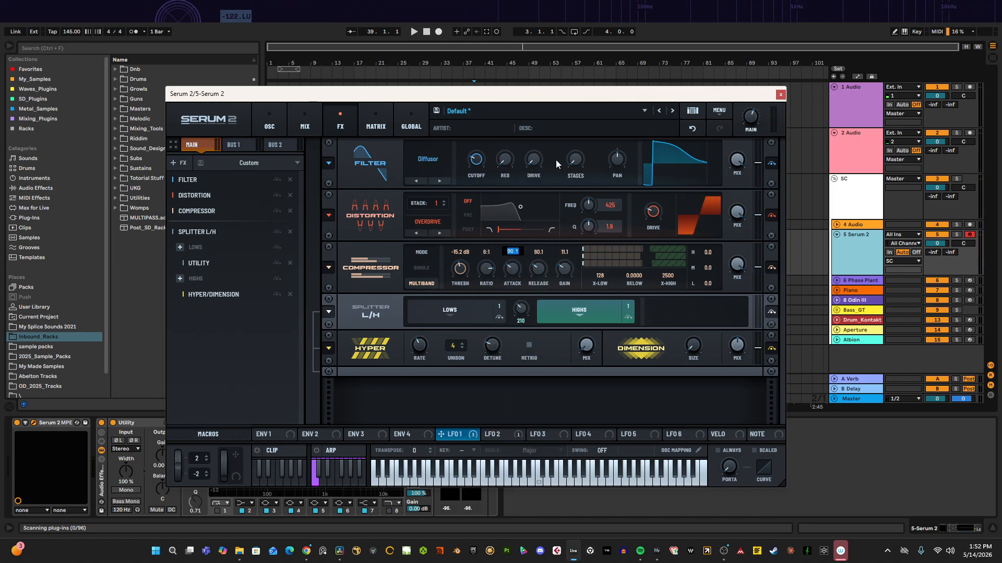
pyautogui.moveTo(574, 160); pyautogui.dragTo(665, 120)
pyautogui.moveTo(476, 159); pyautogui.dragTo(481, 161)
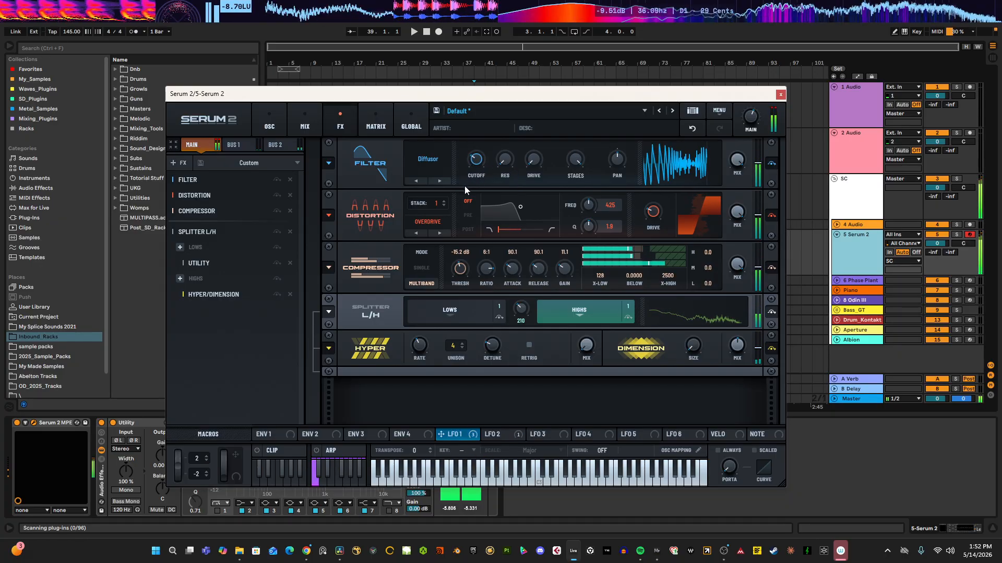
# Step: Add a Convolve with the L90 Plate - Big Drums impulse to the Main splitter's Highs band, placed before Hyper/Dimension
pyautogui.click(180, 279)
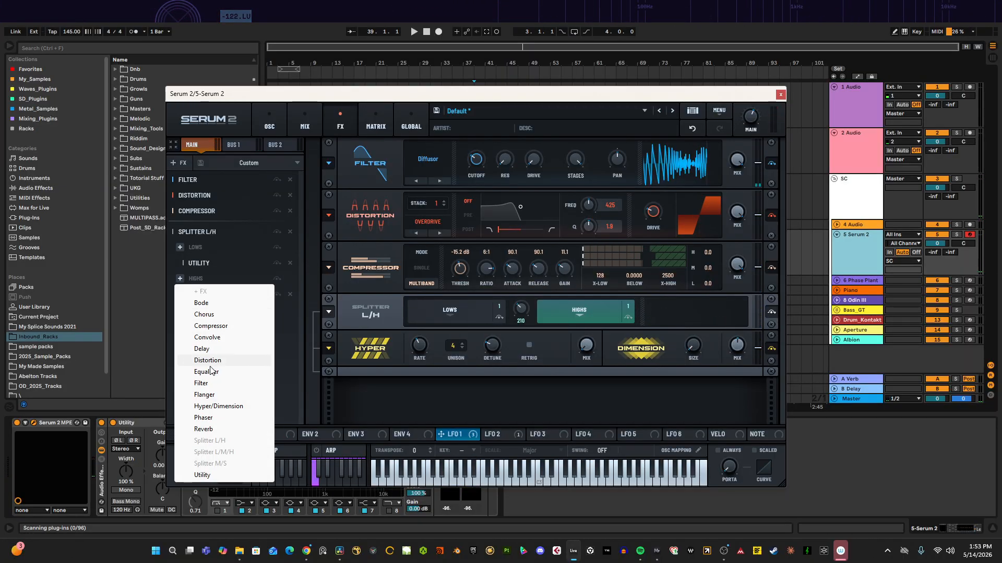
pyautogui.click(206, 338)
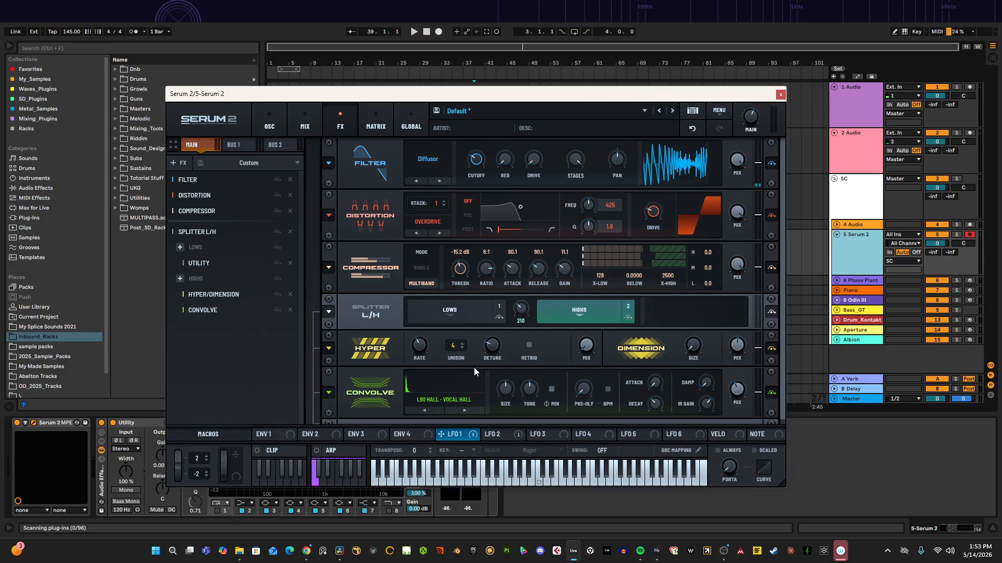
pyautogui.click(455, 410)
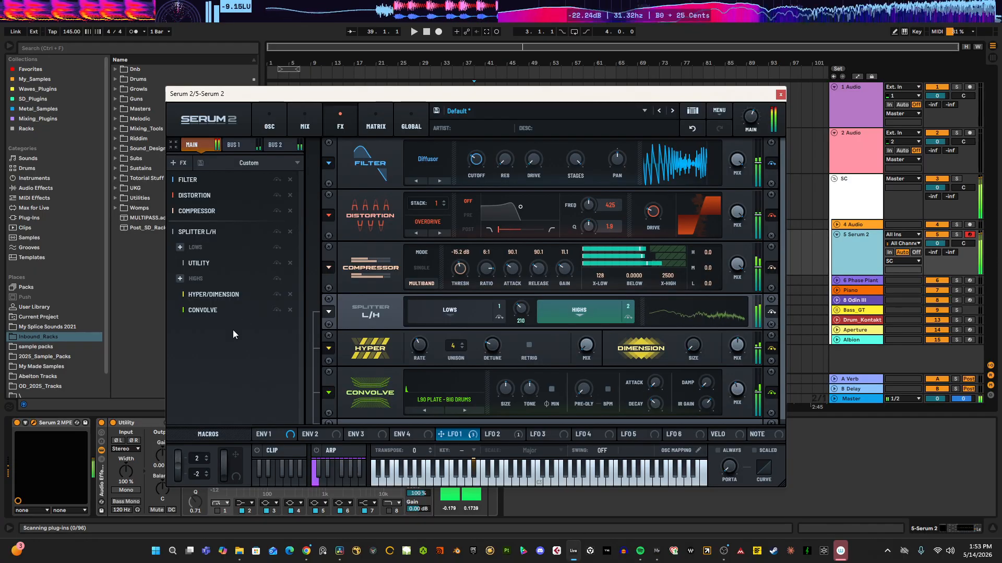
pyautogui.moveTo(215, 295); pyautogui.dragTo(213, 306)
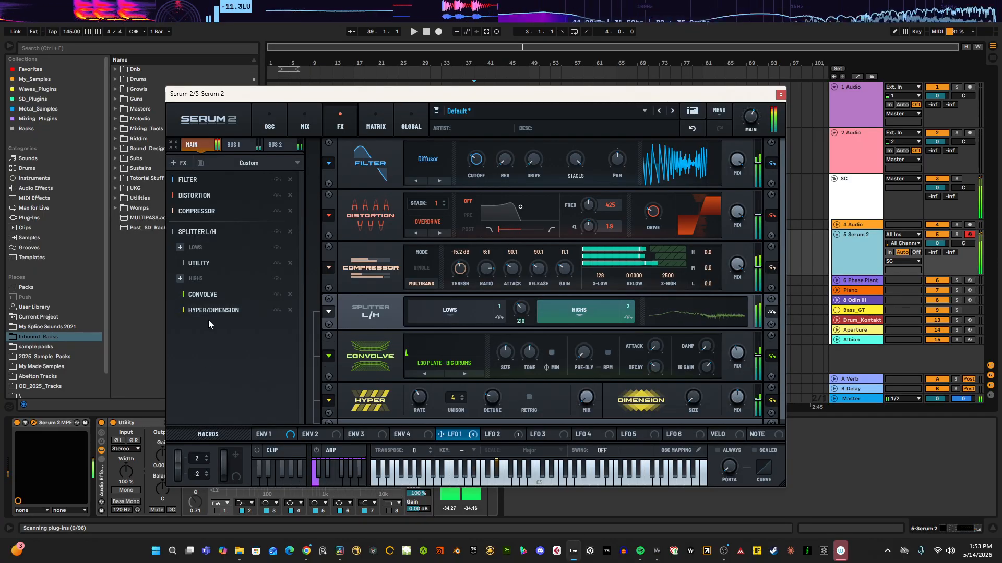
# Step: Add a Distortion at the end of the Main chain, set to Overdrive with a stack of 3
pyautogui.rightClick(207, 328)
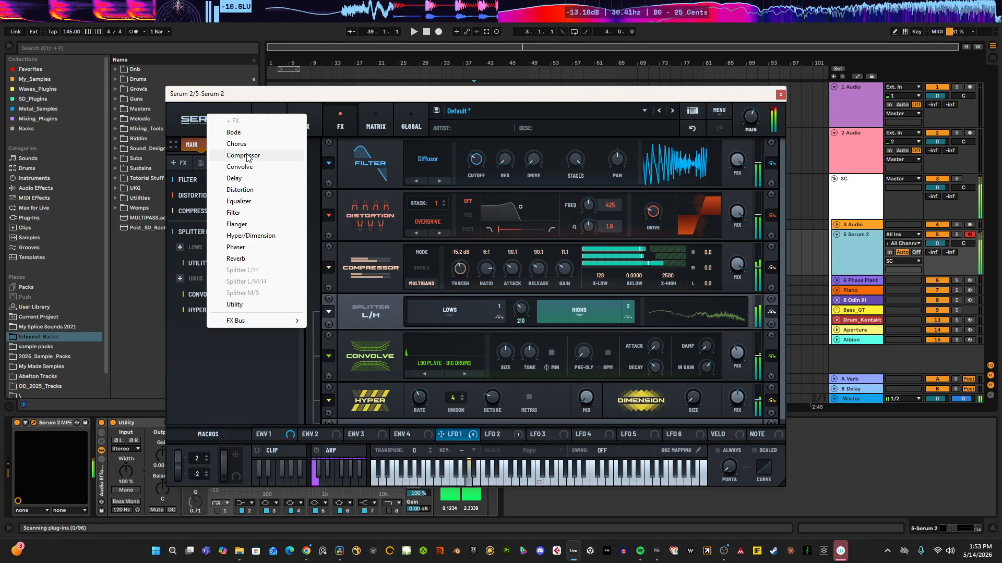
pyautogui.click(243, 190)
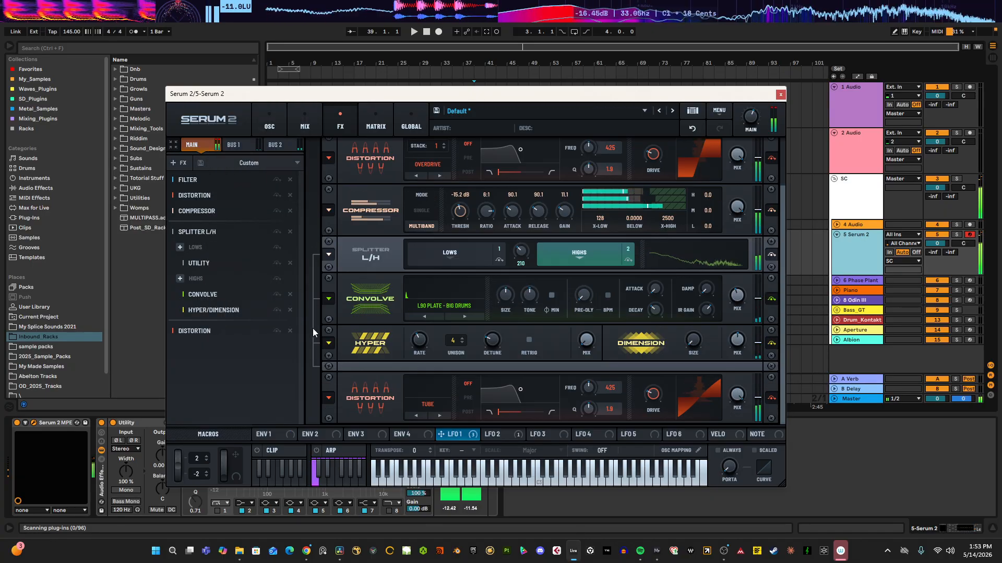
pyautogui.click(414, 403)
pyautogui.click(445, 395)
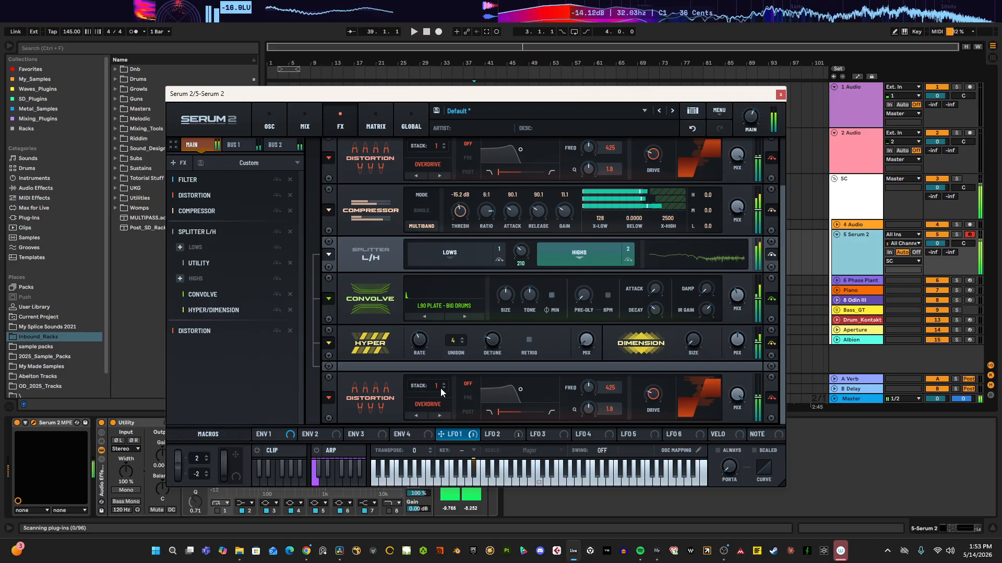
pyautogui.moveTo(440, 388)
pyautogui.mouseDown()
pyautogui.moveTo(476, 337)
pyautogui.moveTo(503, 265)
pyautogui.moveTo(456, 381)
pyautogui.mouseUp()
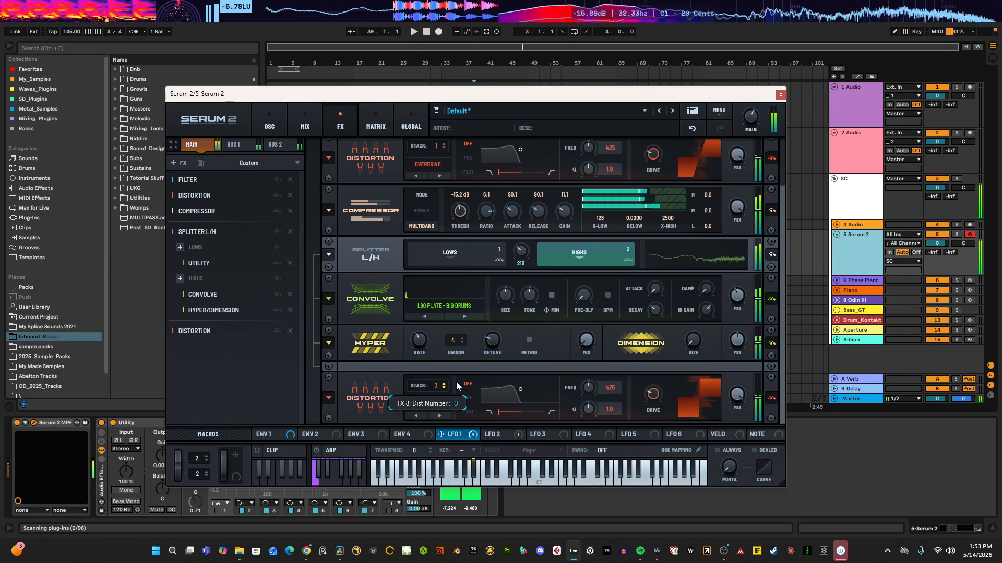
pyautogui.click(277, 128)
pyautogui.moveTo(362, 170); pyautogui.dragTo(374, 162)
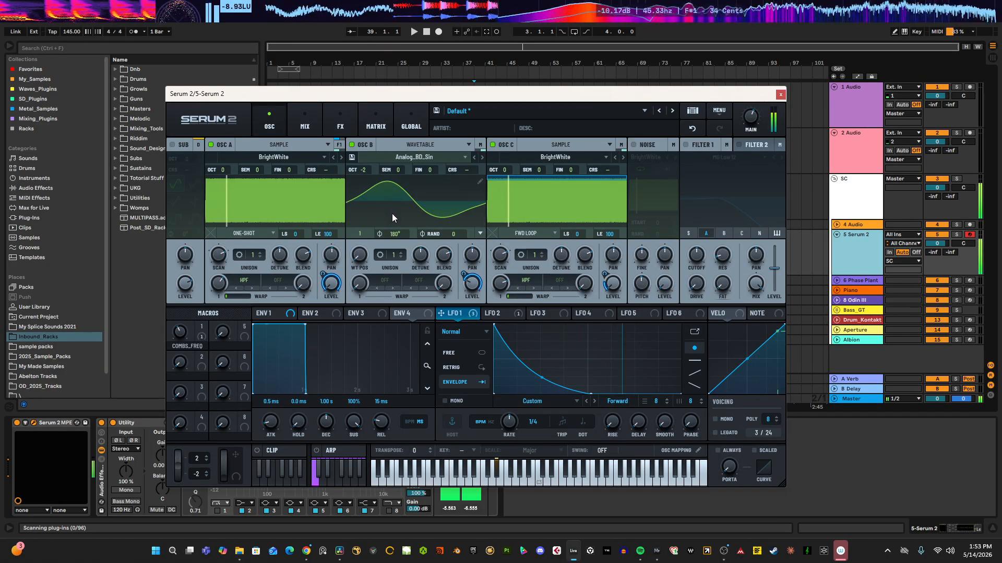
pyautogui.click(339, 127)
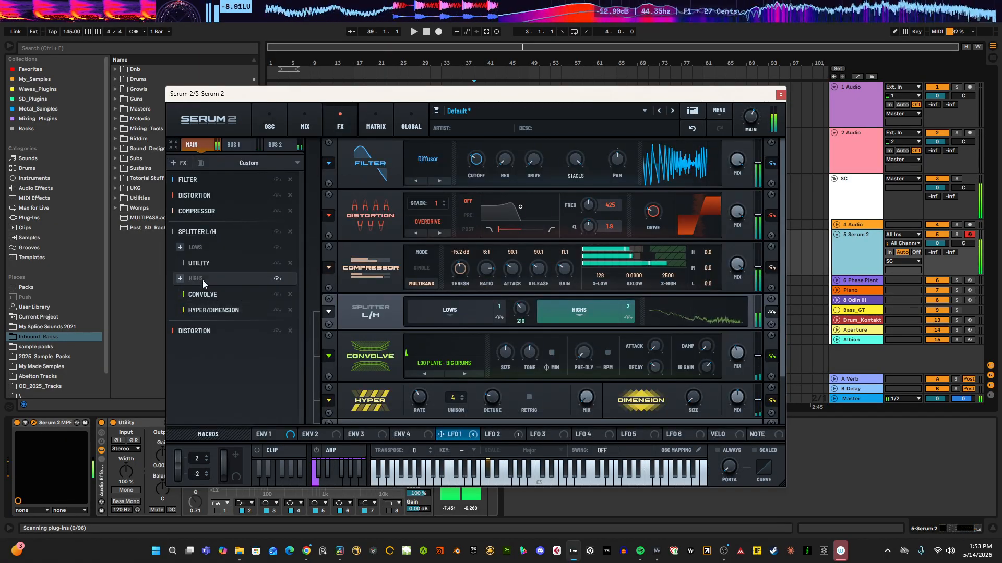
# Step: Switch the final Main chain distortion to Tube and raise its drive
pyautogui.click(200, 264)
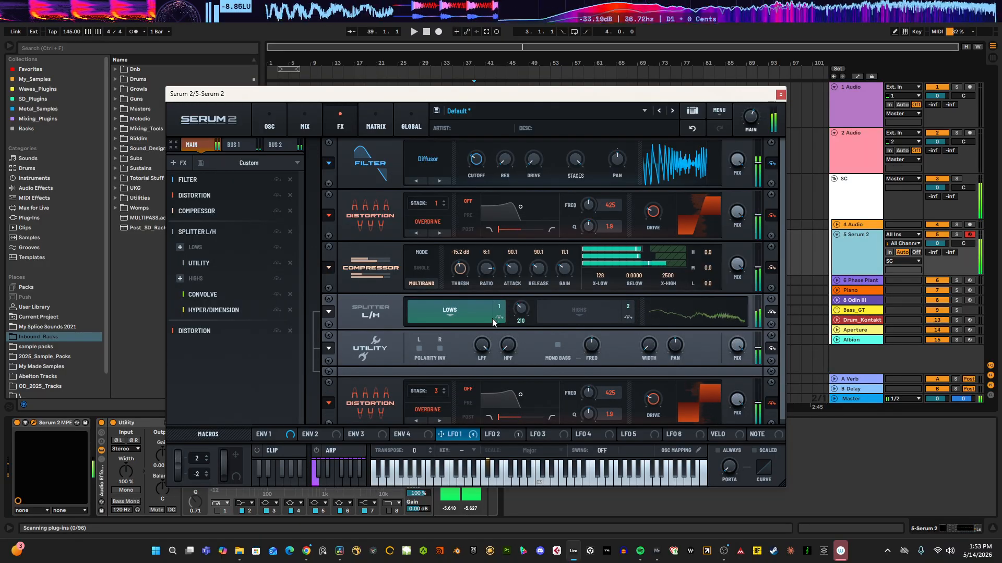
pyautogui.click(206, 334)
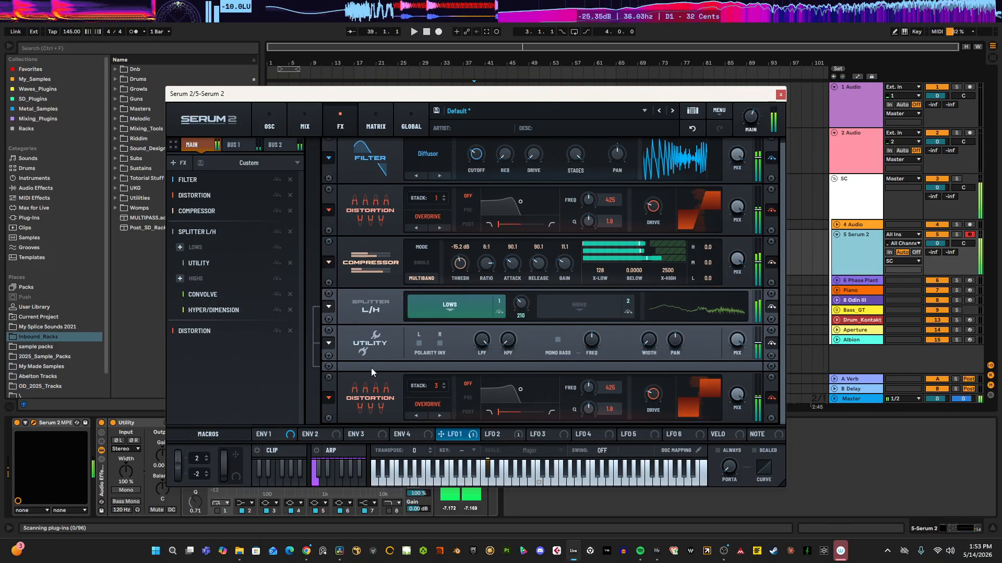
pyautogui.click(438, 417)
pyautogui.click(431, 406)
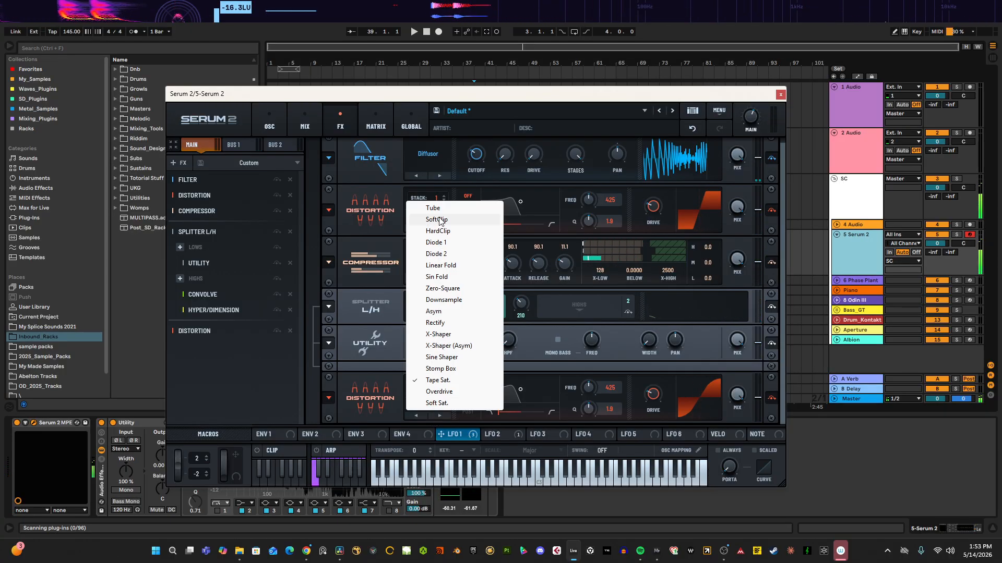
pyautogui.click(431, 203)
pyautogui.moveTo(656, 399); pyautogui.dragTo(683, 363)
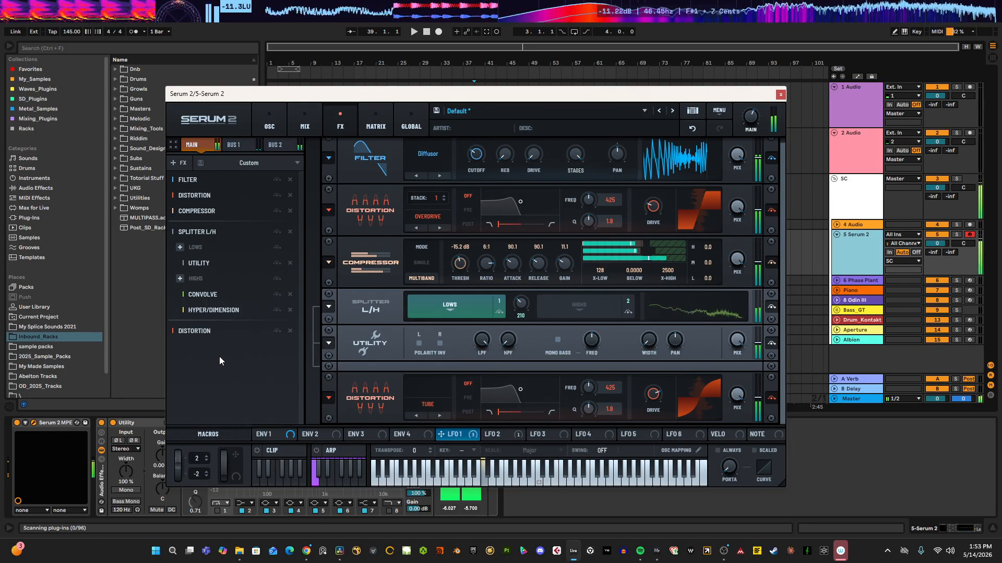
pyautogui.click(245, 148)
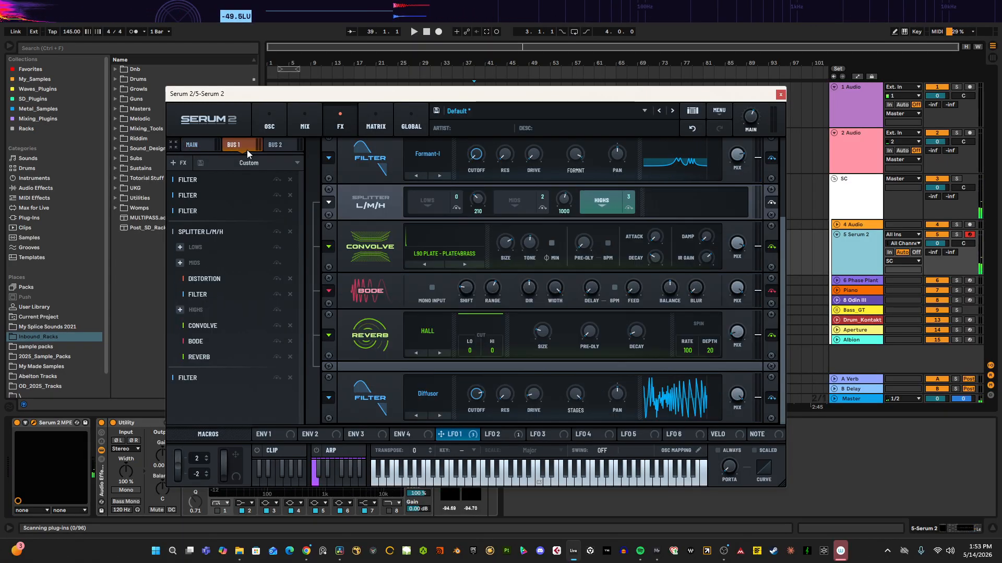
pyautogui.click(279, 146)
pyautogui.click(240, 147)
pyautogui.click(204, 145)
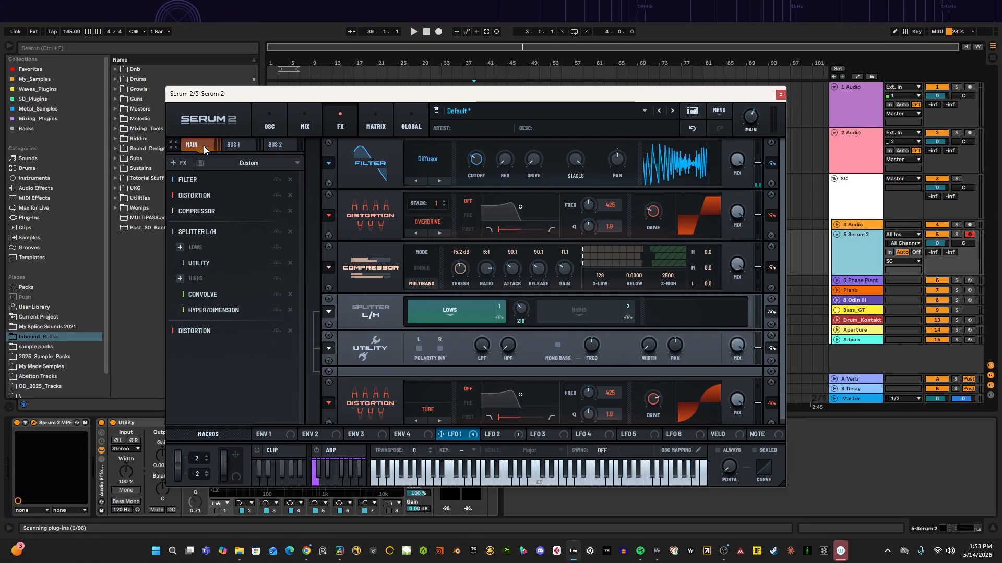
# Step: Enable the Noise oscillator and load GunshotMachineGun_BW.56145.wav from the Machine Guns sample folder into it
pyautogui.click(274, 133)
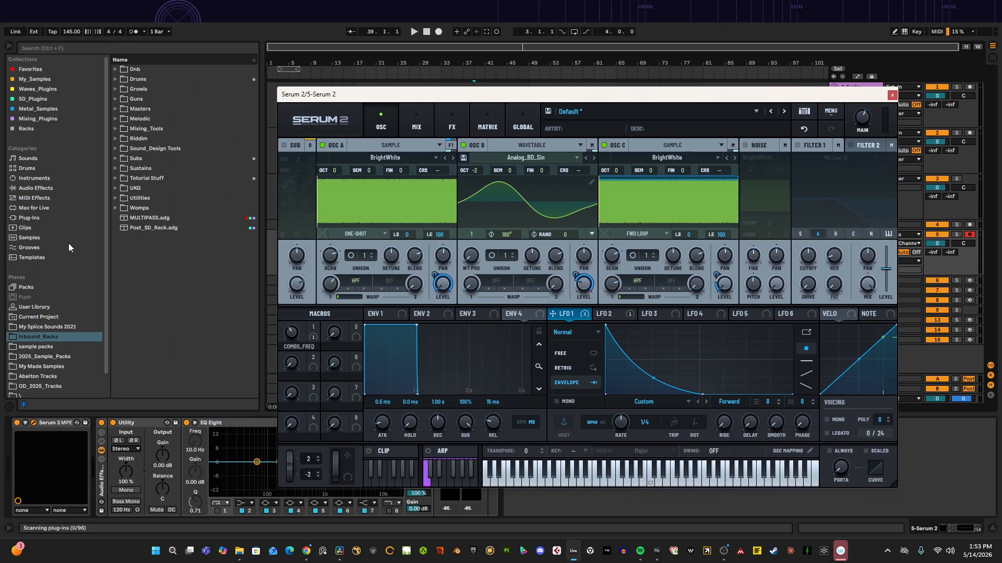
pyautogui.scroll(-1, 49, 343)
pyautogui.click(59, 333)
pyautogui.scroll(-1, 118, 286)
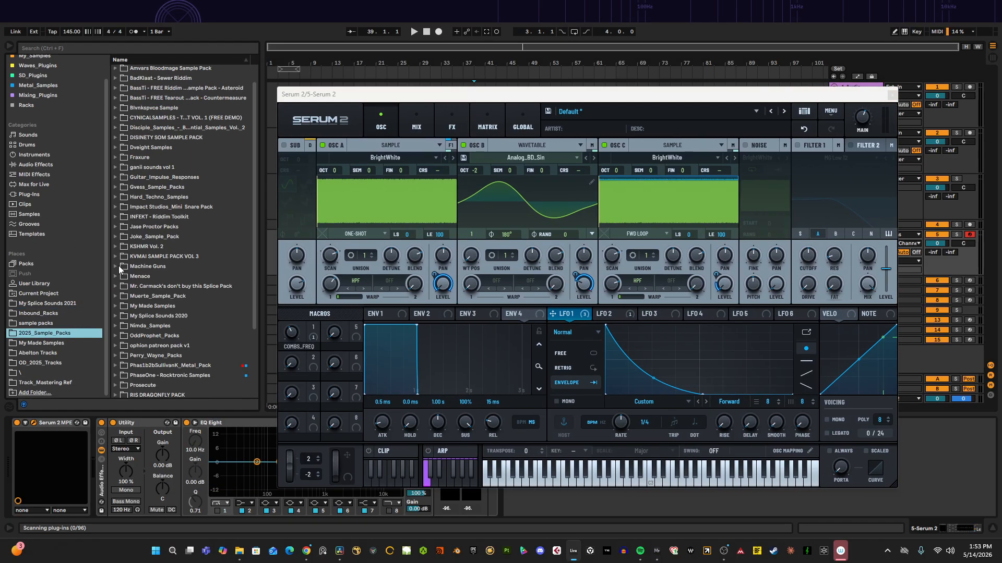
pyautogui.click(116, 267)
pyautogui.click(142, 278)
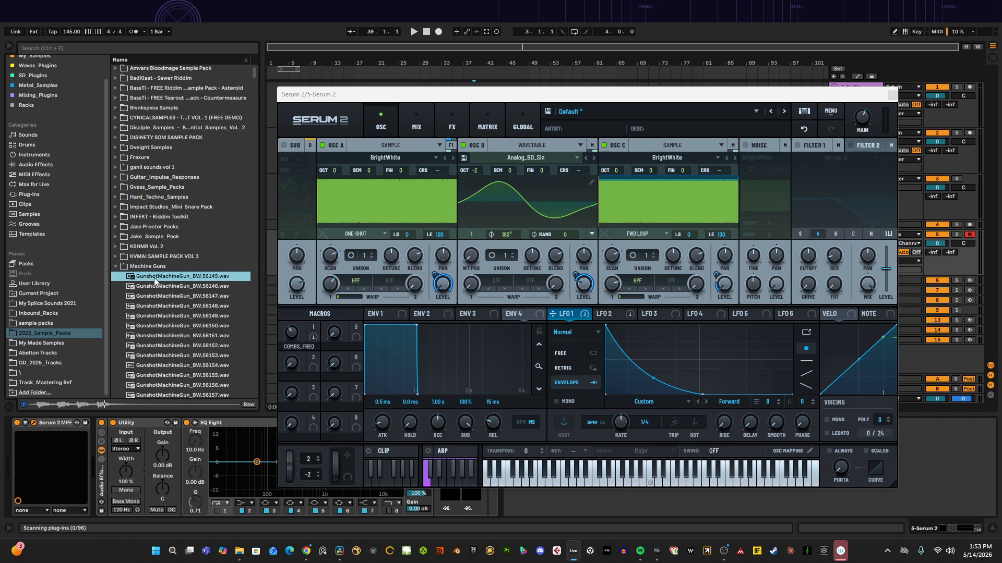
pyautogui.click(745, 146)
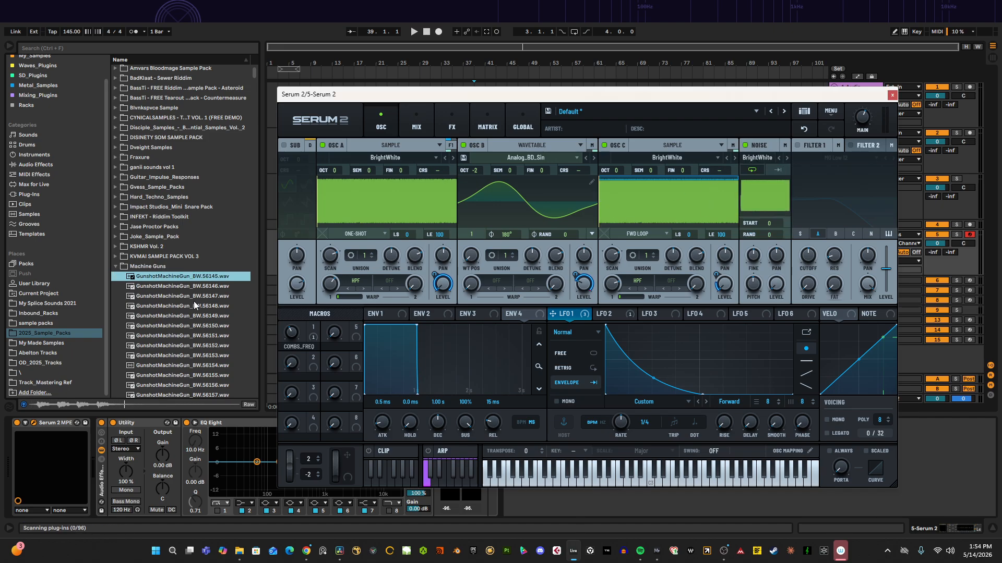
pyautogui.moveTo(156, 279); pyautogui.dragTo(771, 195)
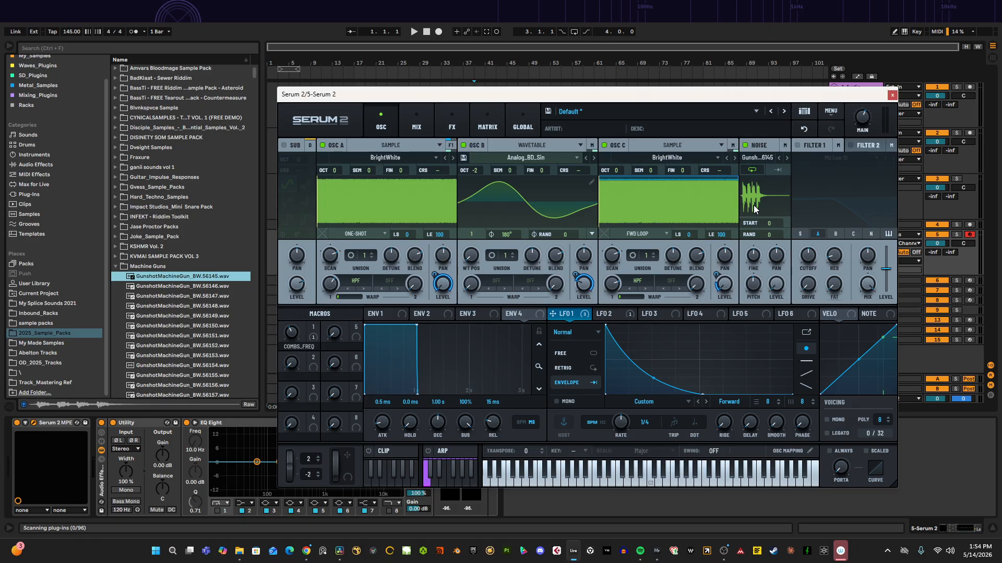
# Step: Toggle the noise playback mode and set the noise start position to 31
pyautogui.click(778, 170)
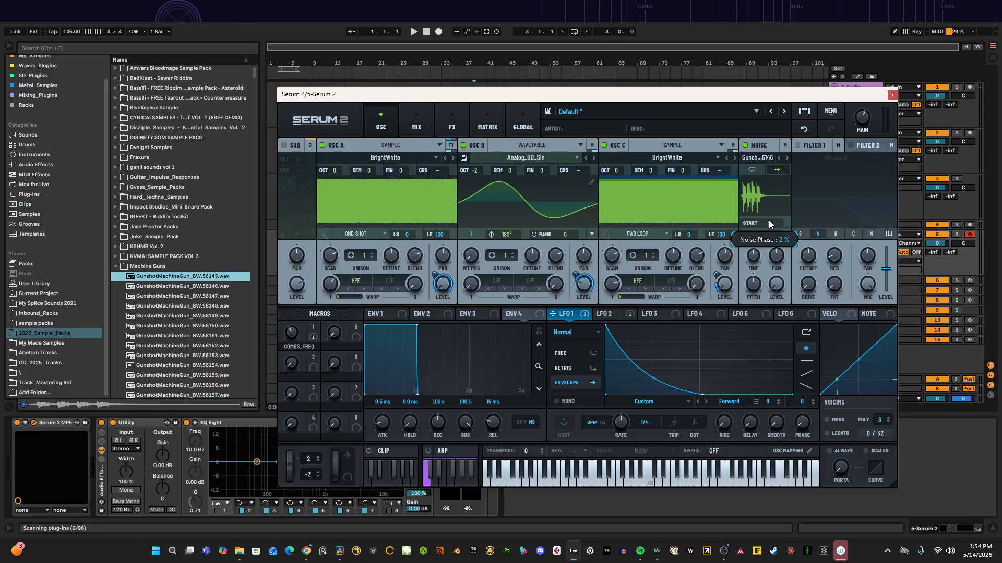
pyautogui.moveTo(769, 221); pyautogui.dragTo(775, 188)
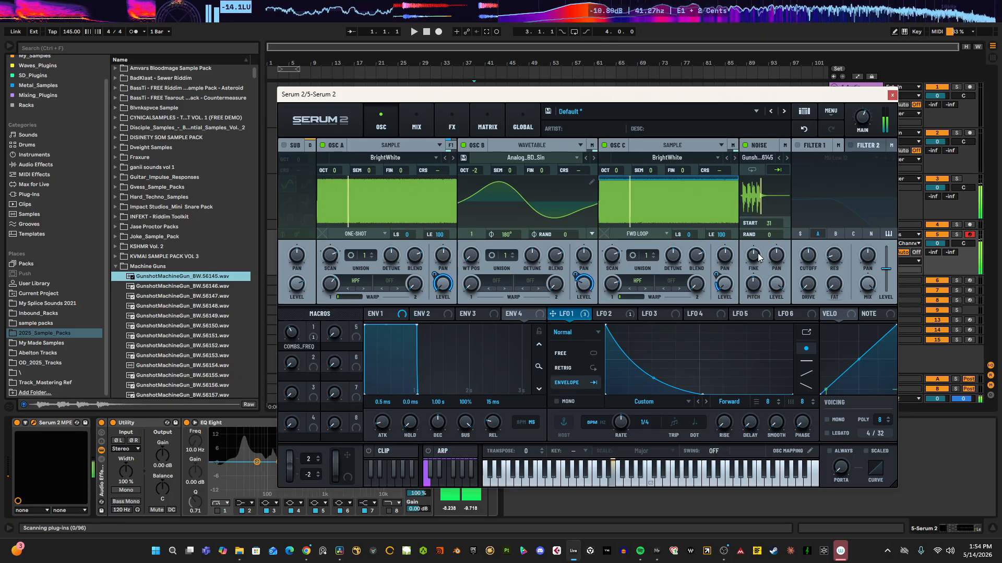
pyautogui.moveTo(762, 268)
pyautogui.mouseDown()
pyautogui.moveTo(774, 258)
pyautogui.moveTo(759, 284)
pyautogui.moveTo(768, 267)
pyautogui.mouseUp()
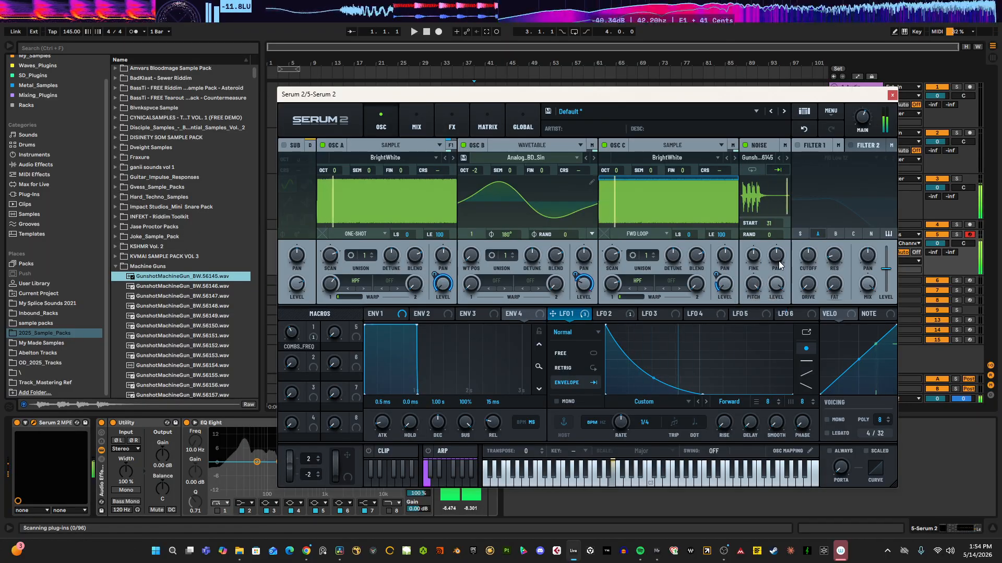
# Step: Turn off oscillators A, B and C to solo the noise oscillator
pyautogui.click(604, 145)
pyautogui.click(502, 144)
pyautogui.click(465, 145)
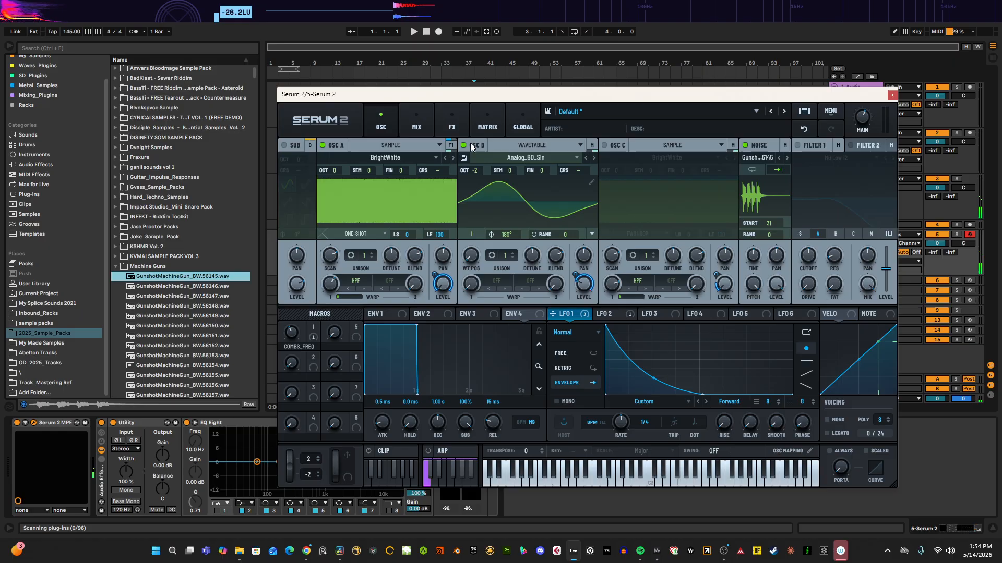
pyautogui.click(464, 145)
pyautogui.click(323, 146)
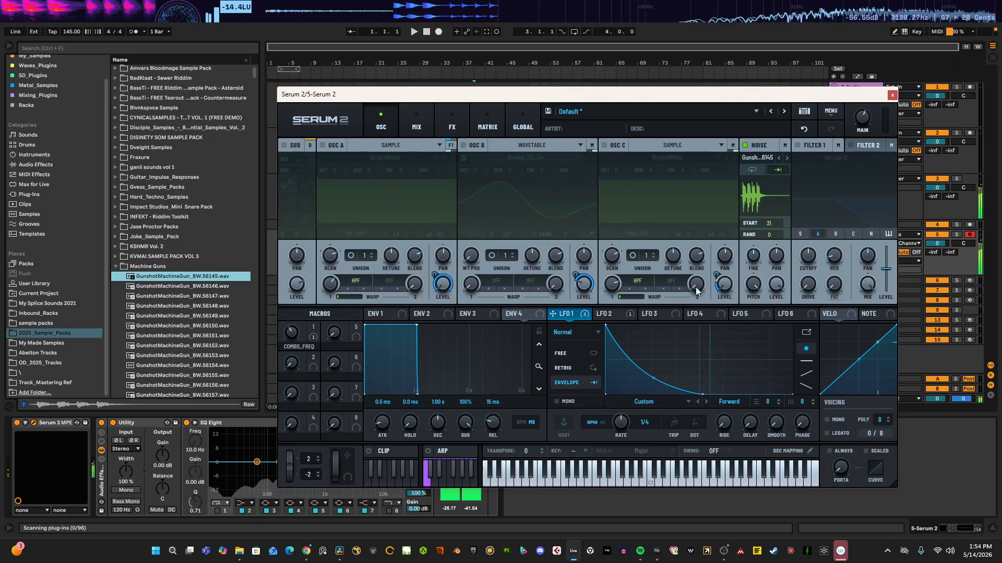
# Step: Try adjusting the noise oscillator's tuning and random phase, then reset its fine tuning to default
pyautogui.moveTo(752, 283); pyautogui.dragTo(745, 298)
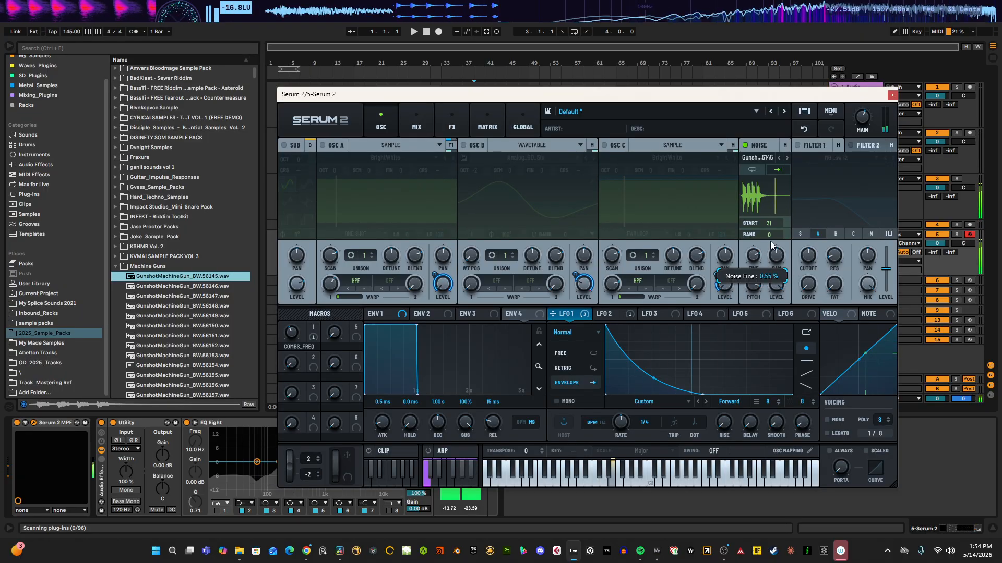
pyautogui.moveTo(770, 241); pyautogui.dragTo(788, 214)
pyautogui.doubleClick(756, 257)
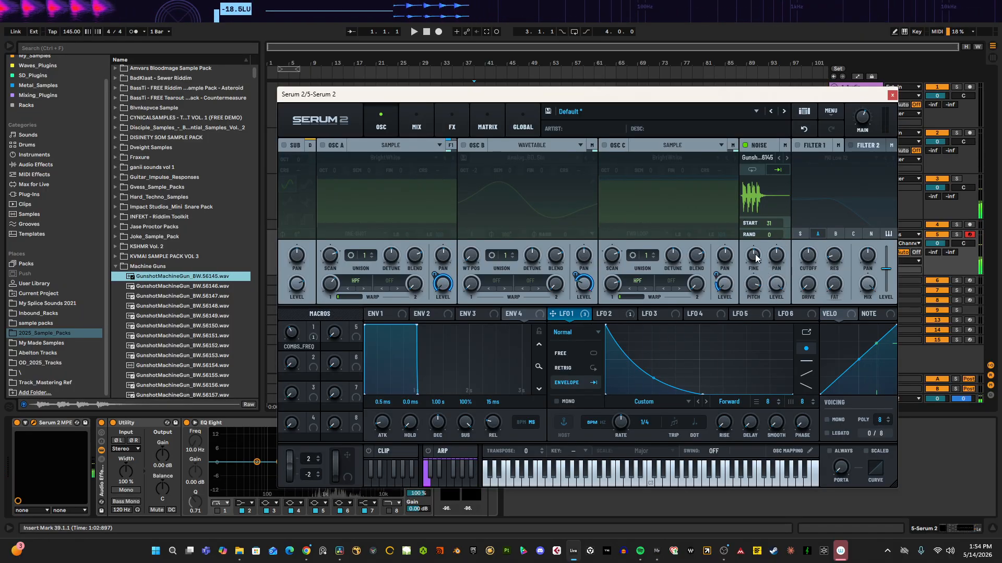
# Step: Open the noise oscillator's output routing options, keeping it on Main
pyautogui.click(785, 149)
pyautogui.click(783, 160)
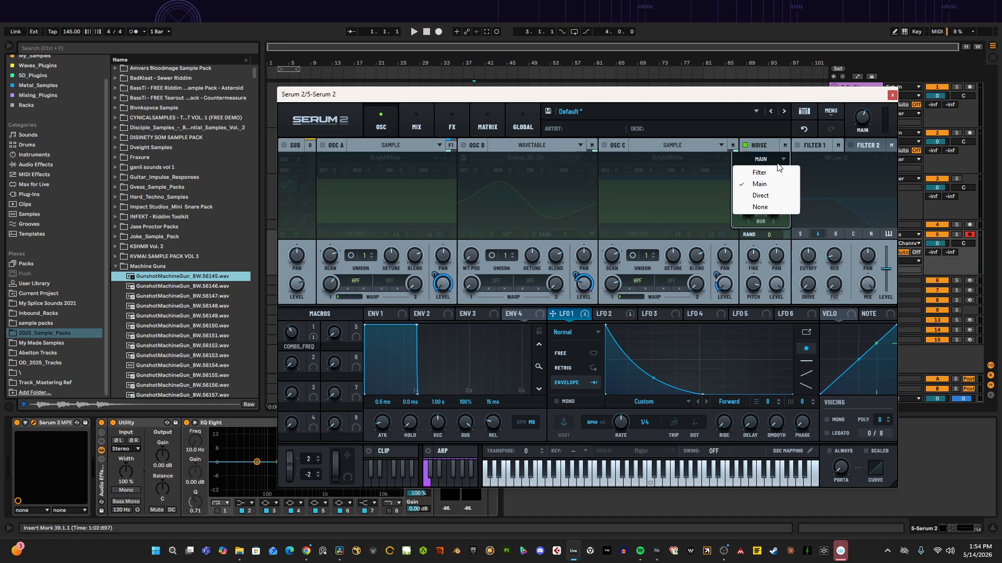
pyautogui.click(773, 162)
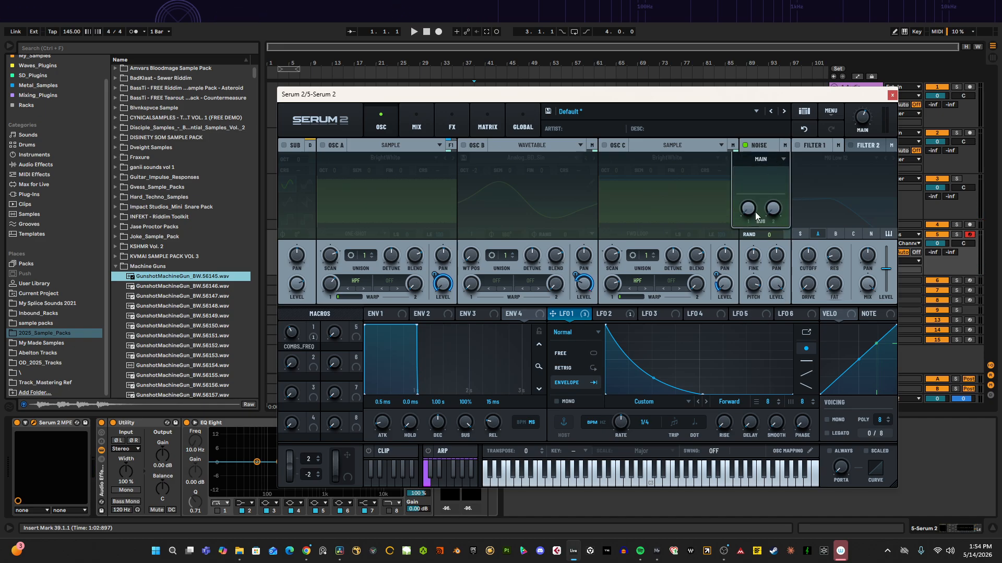
# Step: Turn oscillators A, B and C back on
pyautogui.click(328, 145)
pyautogui.click(464, 146)
pyautogui.click(605, 146)
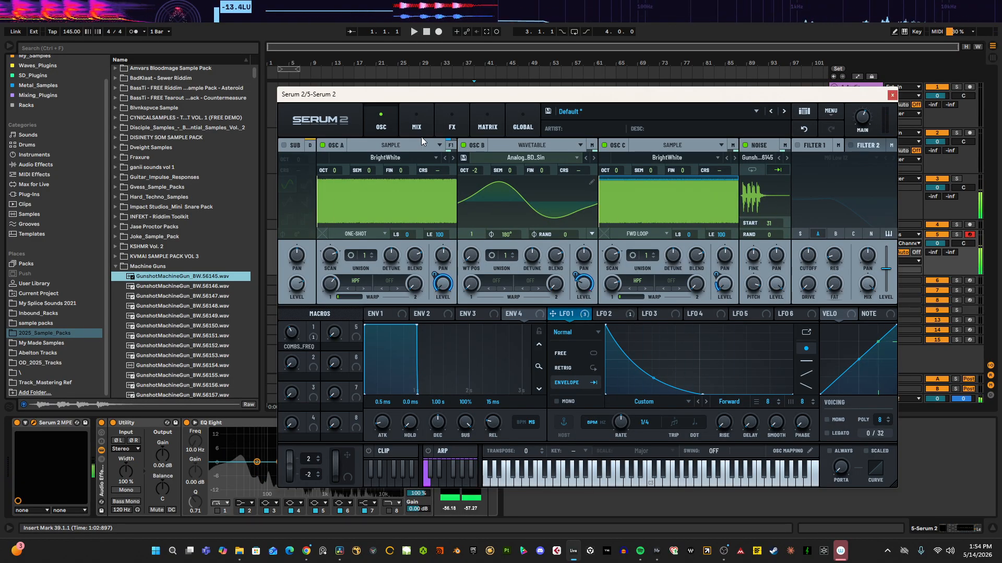
# Step: Save the preset into the Basses > Guns presets folder and begin entering its file name
pyautogui.click(547, 111)
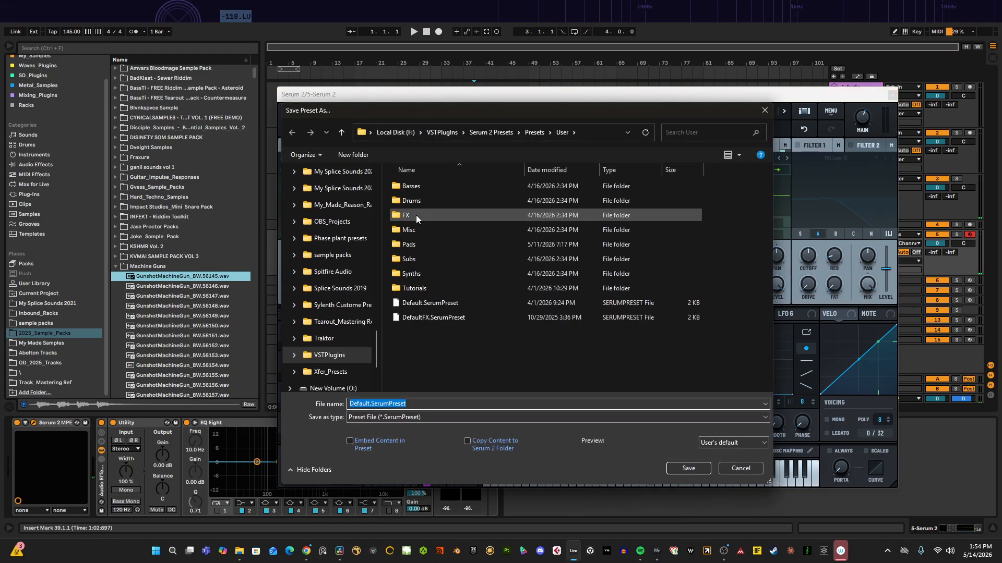
pyautogui.doubleClick(420, 186)
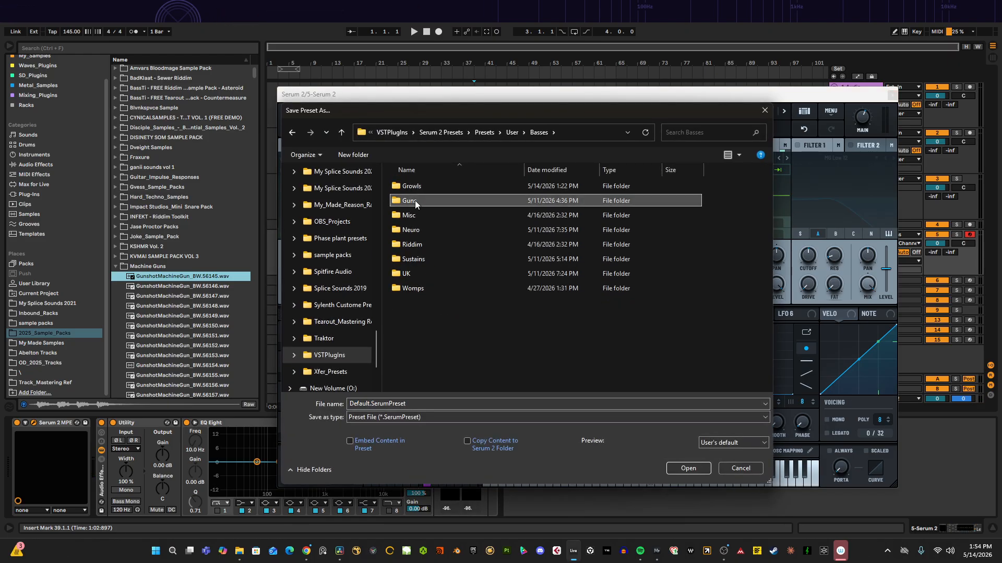
pyautogui.doubleClick(414, 201)
pyautogui.click(415, 405)
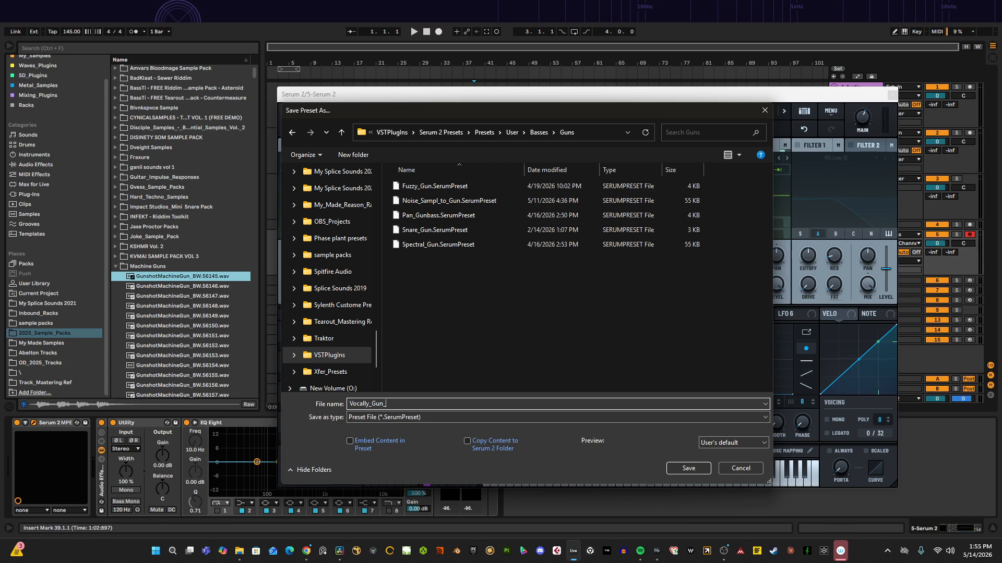
# Step: Confirm saving the preset as Vocally_Gun, then close and reopen the Serum 2 window
pyautogui.press('Return')
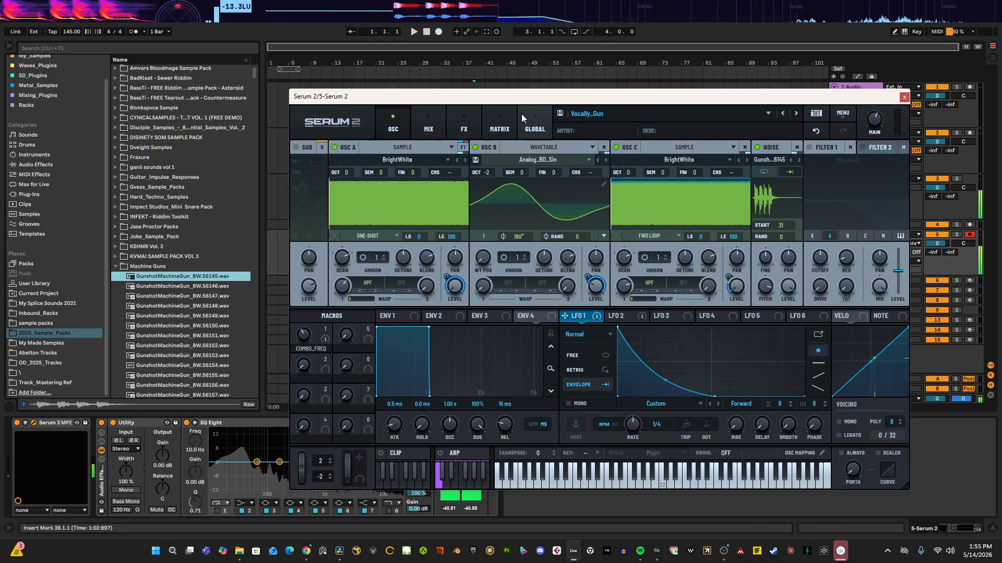
pyautogui.click(463, 132)
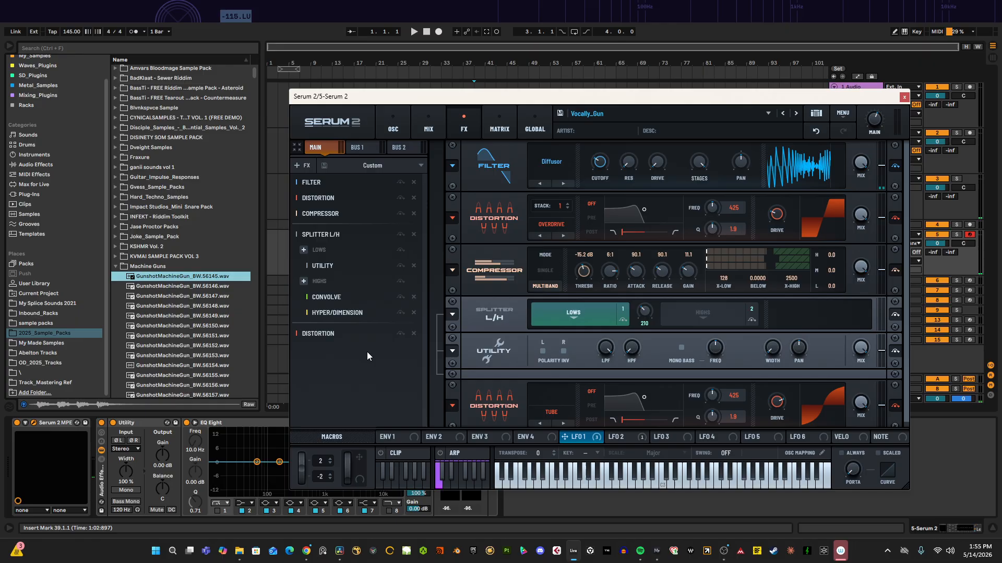
pyautogui.click(386, 122)
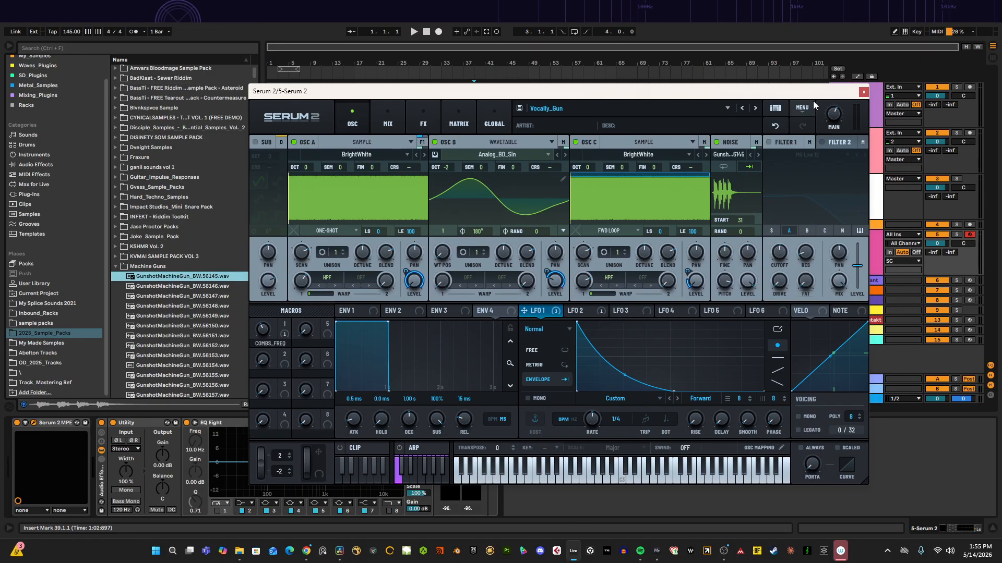
pyautogui.click(904, 97)
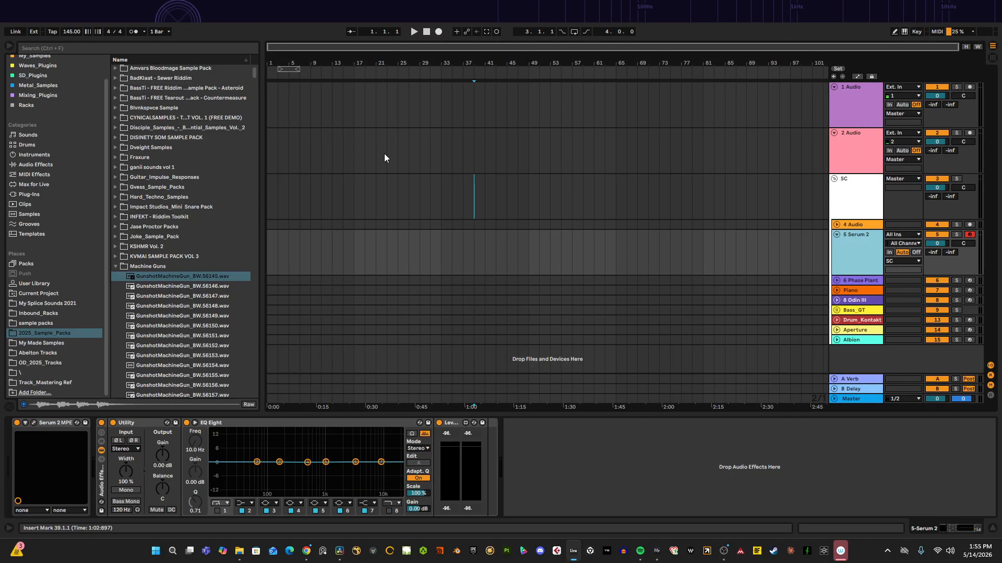
pyautogui.click(33, 422)
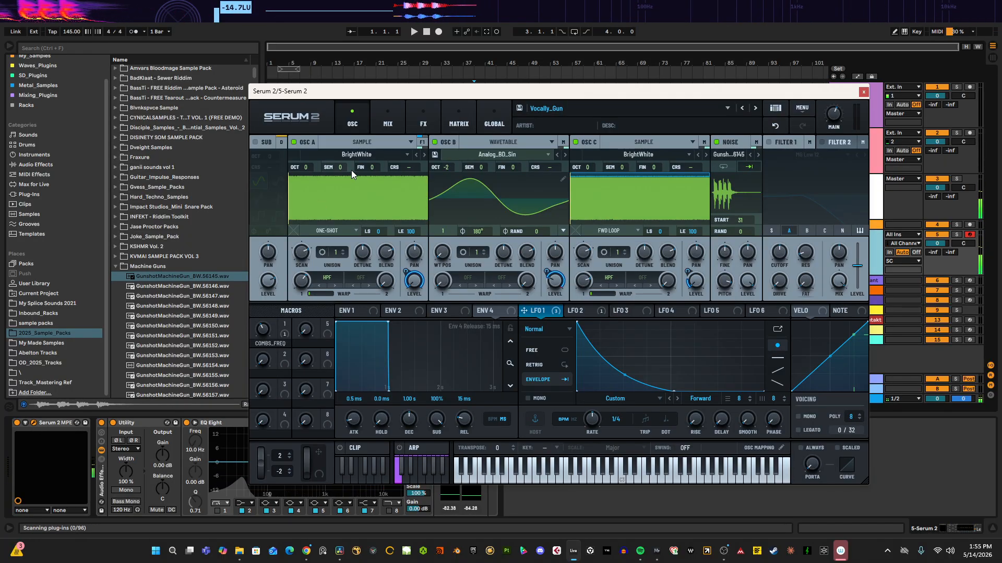
# Step: Review the effect chains on the FX page's Main, Bus 2 and Bus 1 tabs
pyautogui.click(409, 116)
pyautogui.click(321, 142)
pyautogui.click(355, 142)
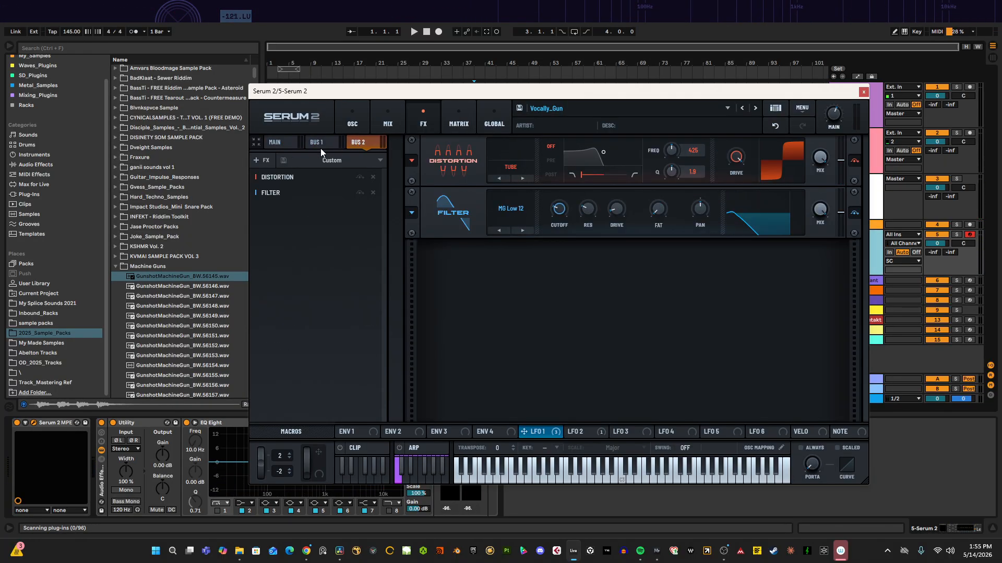
pyautogui.click(318, 145)
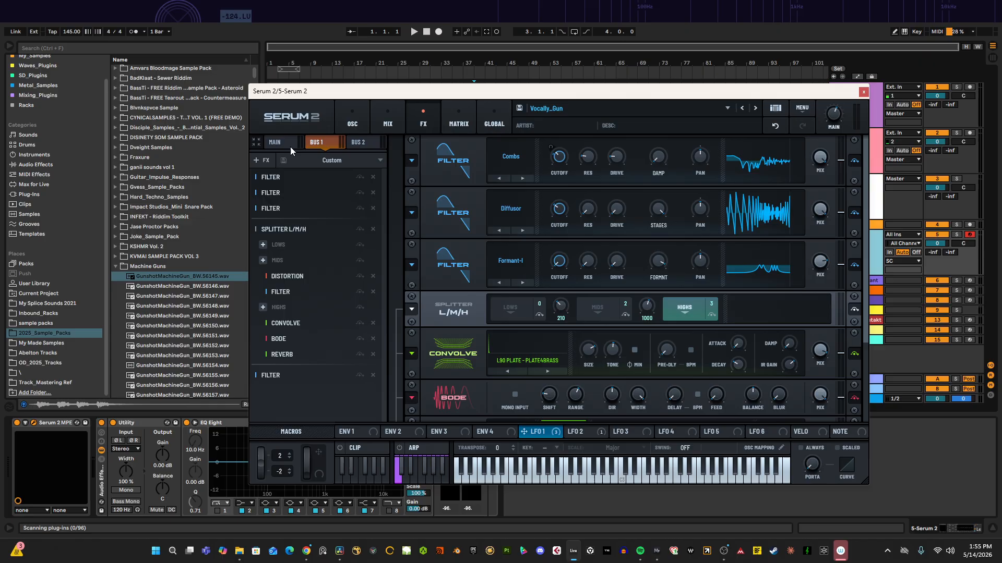
# Step: Switch on the lock toggle for every effect in the Bus 1 chain
pyautogui.click(360, 177)
pyautogui.click(360, 192)
pyautogui.click(360, 208)
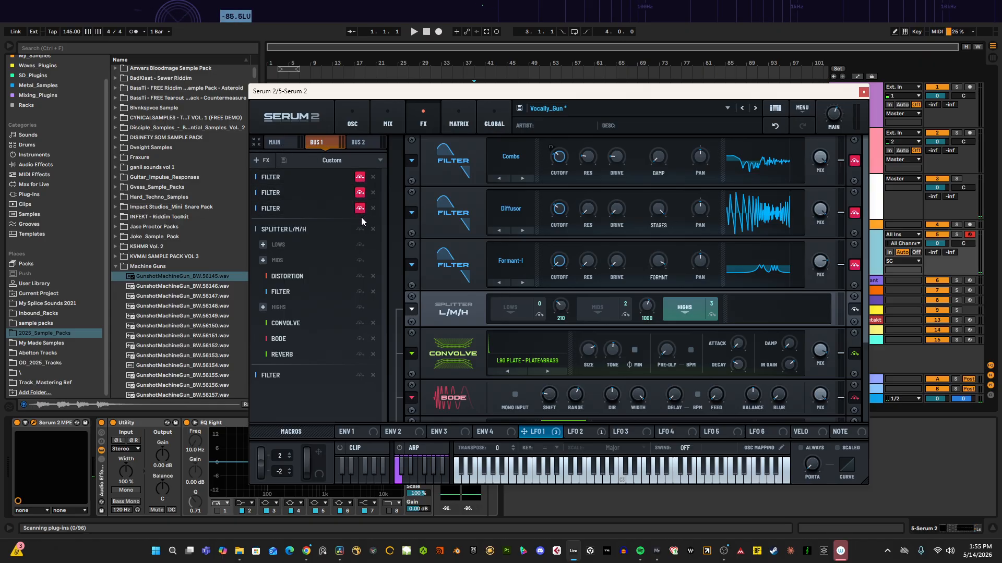
pyautogui.click(360, 229)
pyautogui.click(360, 245)
pyautogui.click(360, 261)
pyautogui.click(360, 276)
pyautogui.click(360, 291)
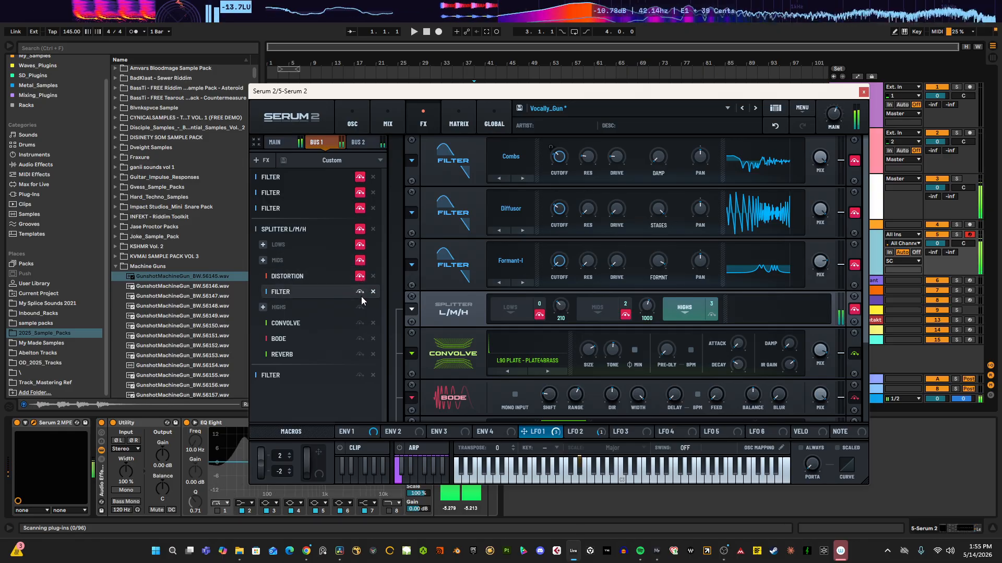
pyautogui.click(360, 307)
pyautogui.click(360, 322)
pyautogui.click(360, 339)
pyautogui.click(360, 354)
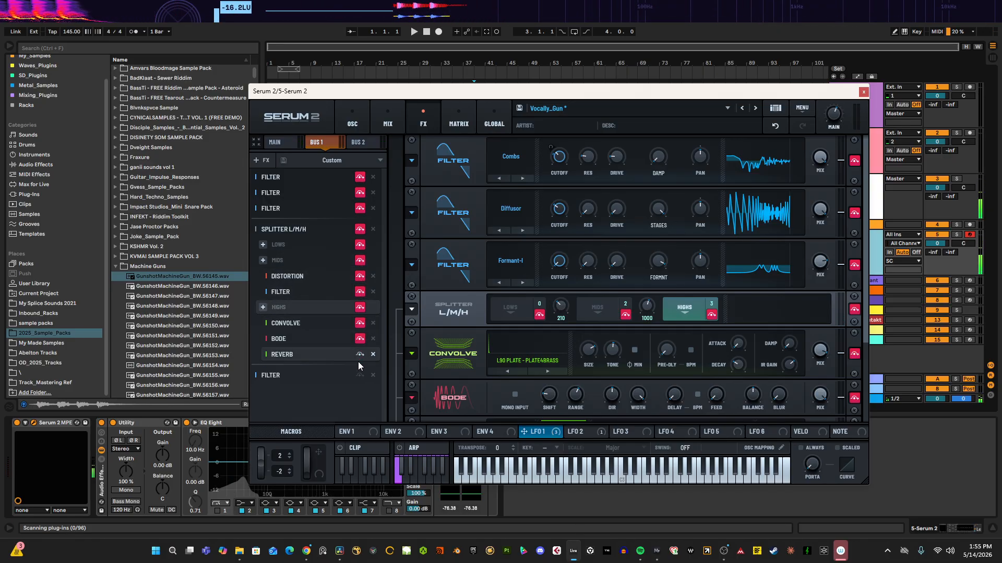
pyautogui.click(360, 375)
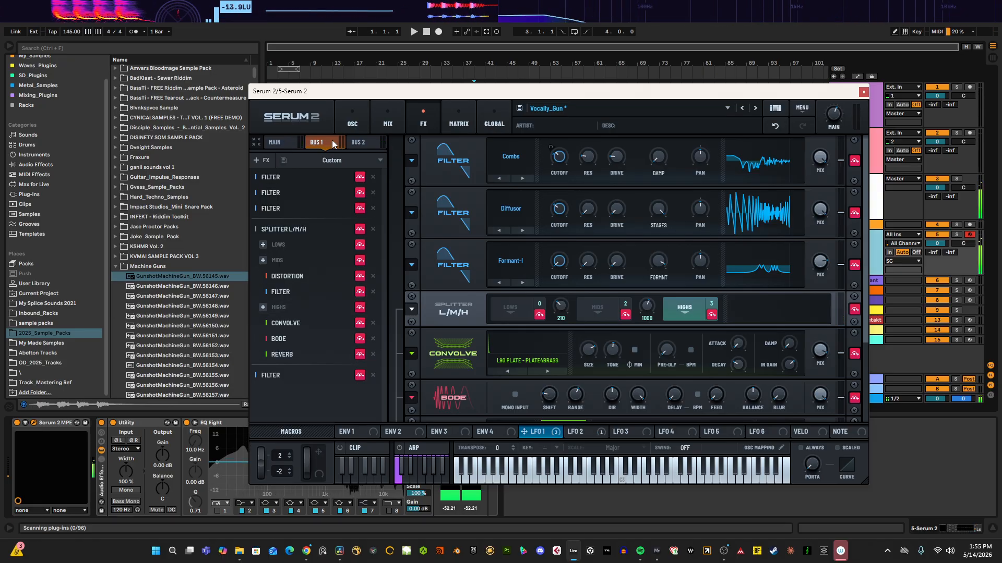
# Step: Switch on the lock toggle for every effect in the Main chain
pyautogui.click(266, 142)
pyautogui.click(360, 176)
pyautogui.click(360, 193)
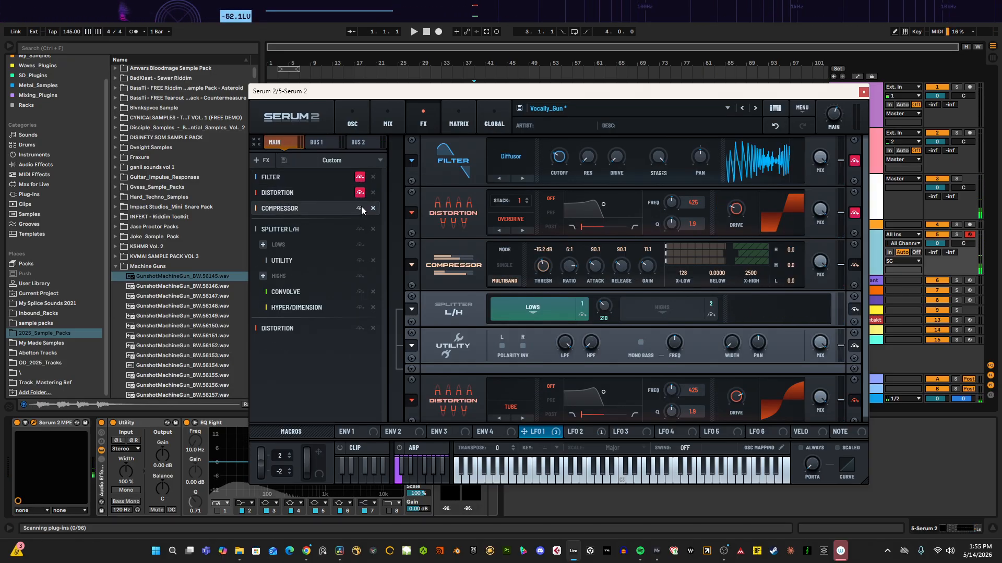
pyautogui.click(360, 209)
pyautogui.click(360, 229)
pyautogui.click(360, 245)
pyautogui.click(360, 260)
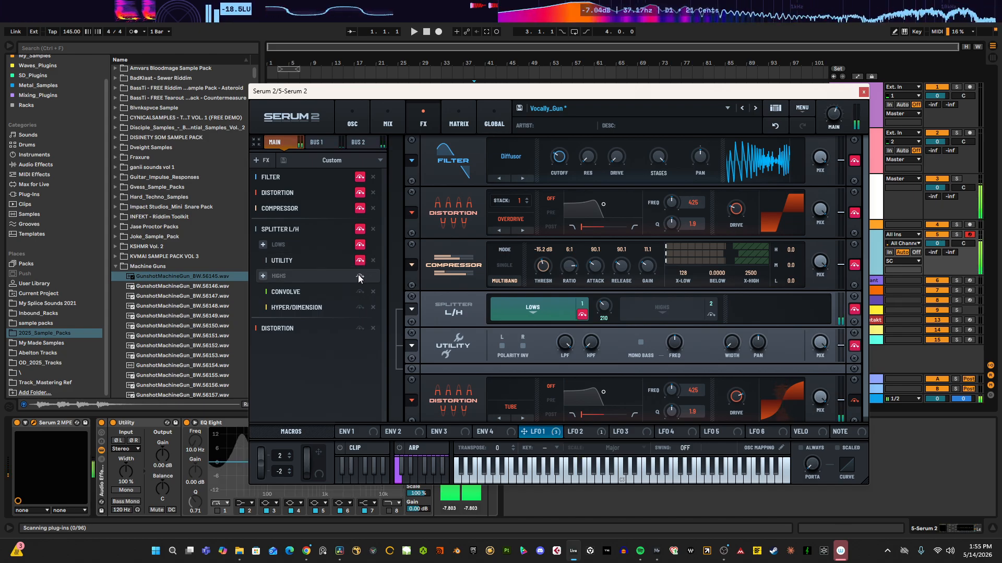
pyautogui.click(360, 276)
pyautogui.click(360, 292)
pyautogui.click(360, 308)
pyautogui.click(360, 328)
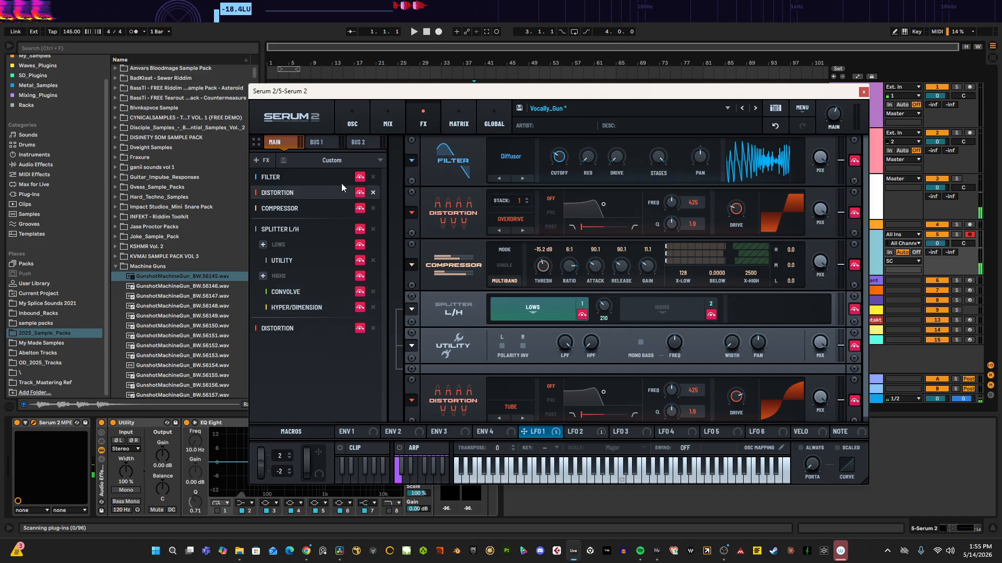
# Step: Check the Bus 2 chain and switch the lock toggles back off for the Main chain effects
pyautogui.click(358, 128)
pyautogui.click(423, 123)
pyautogui.click(359, 143)
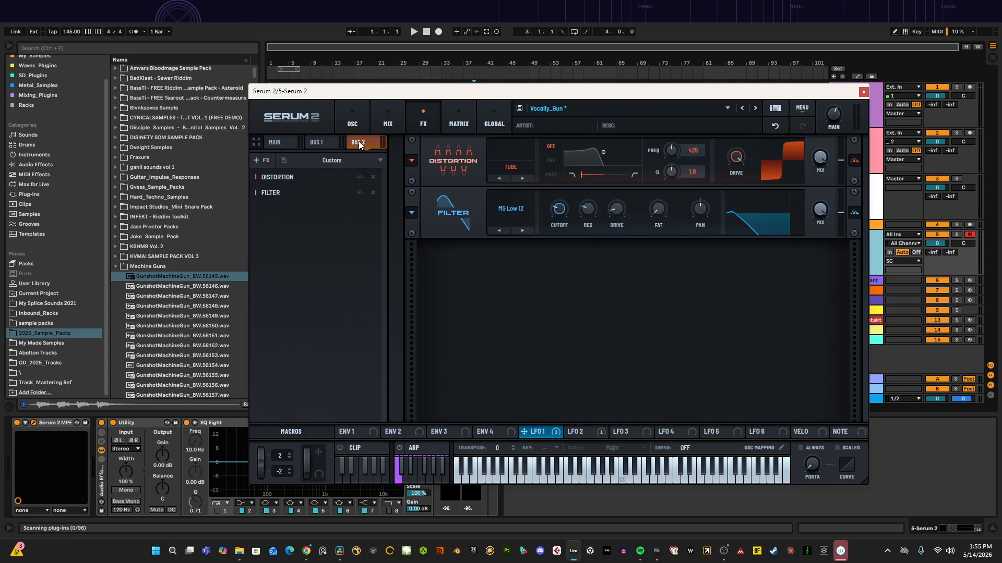
pyautogui.click(284, 145)
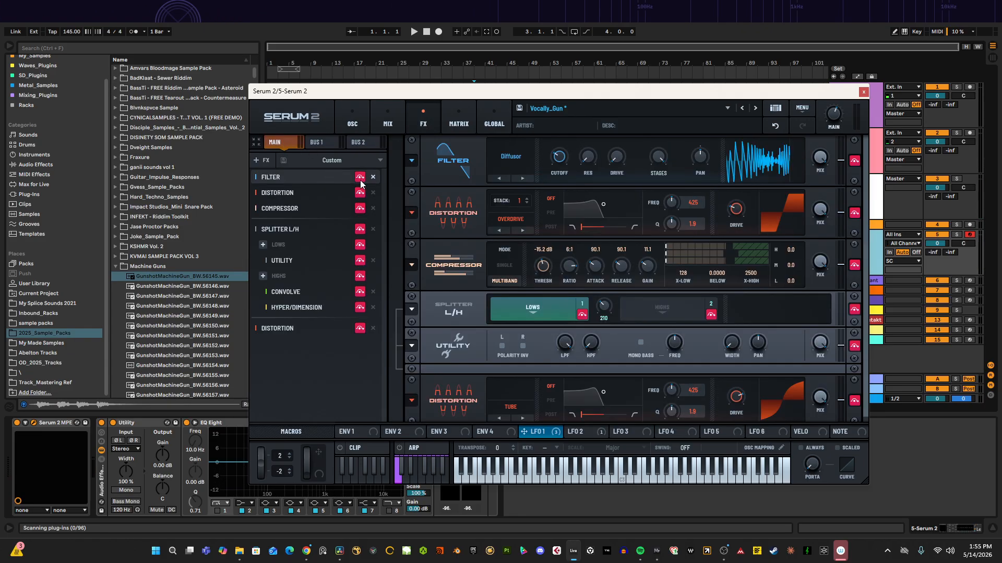
pyautogui.click(360, 245)
pyautogui.click(360, 260)
pyautogui.click(360, 276)
pyautogui.click(360, 292)
pyautogui.click(360, 307)
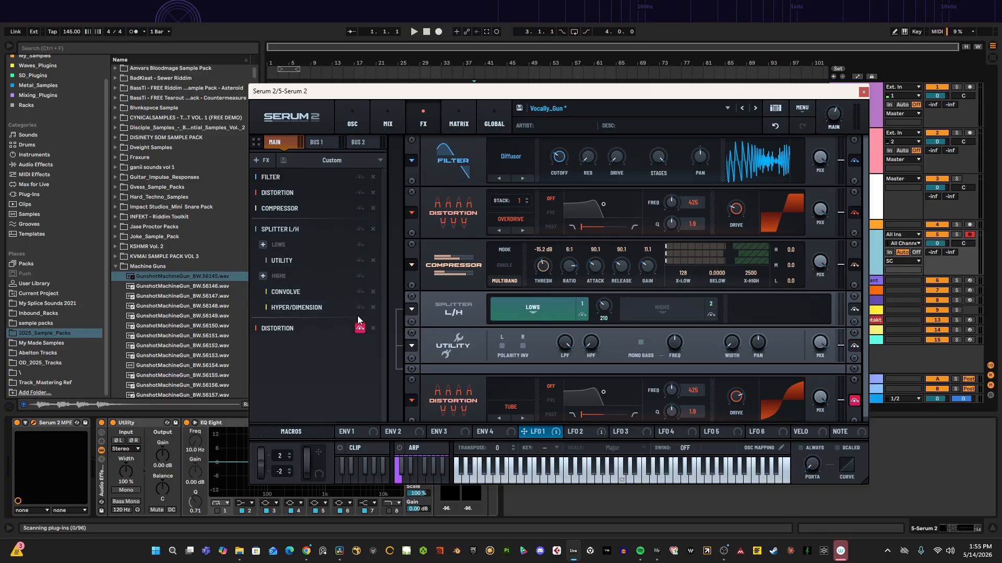
pyautogui.click(360, 328)
# Step: Switch the Bus 1 effect lock toggles back off and close the Serum 2 window
pyautogui.moveTo(357, 183); pyautogui.dragTo(359, 357)
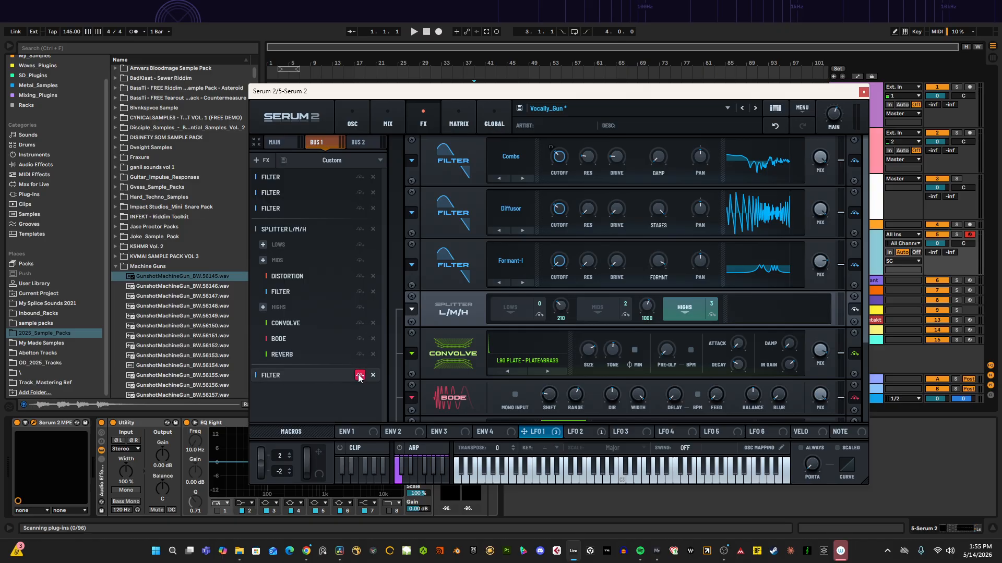
pyautogui.click(353, 120)
pyautogui.moveTo(772, 95)
pyautogui.mouseDown()
pyautogui.moveTo(776, 110)
pyautogui.moveTo(755, 97)
pyautogui.mouseUp()
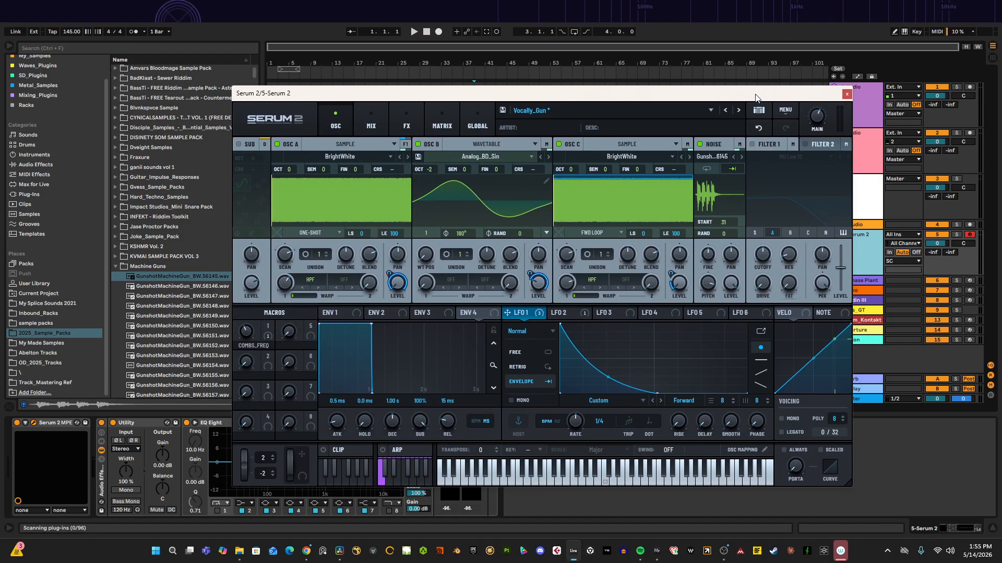
pyautogui.click(847, 94)
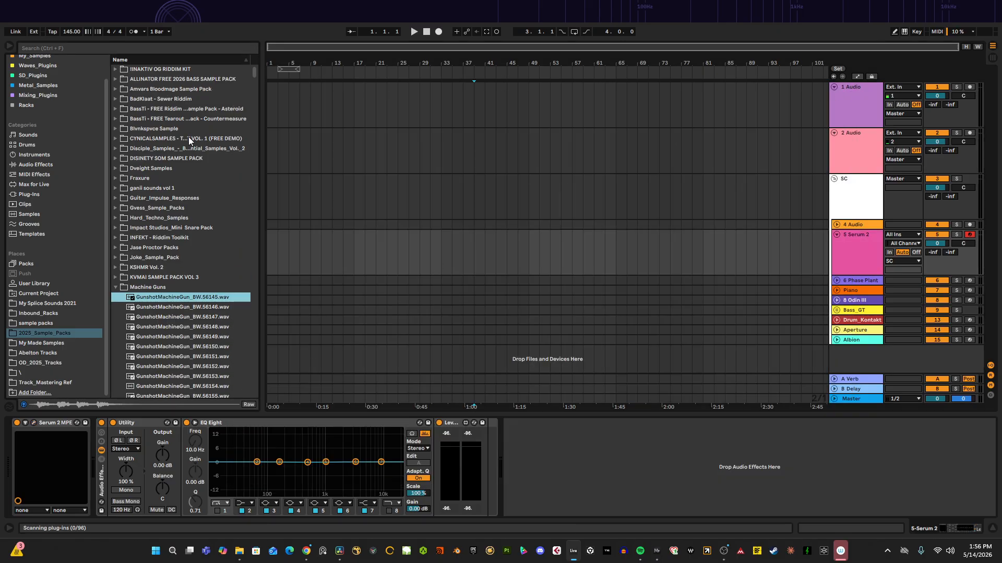
# Step: Search the plug-ins for OTT and add OTT_x64 to the Serum 2 track's device chain
pyautogui.click(193, 45)
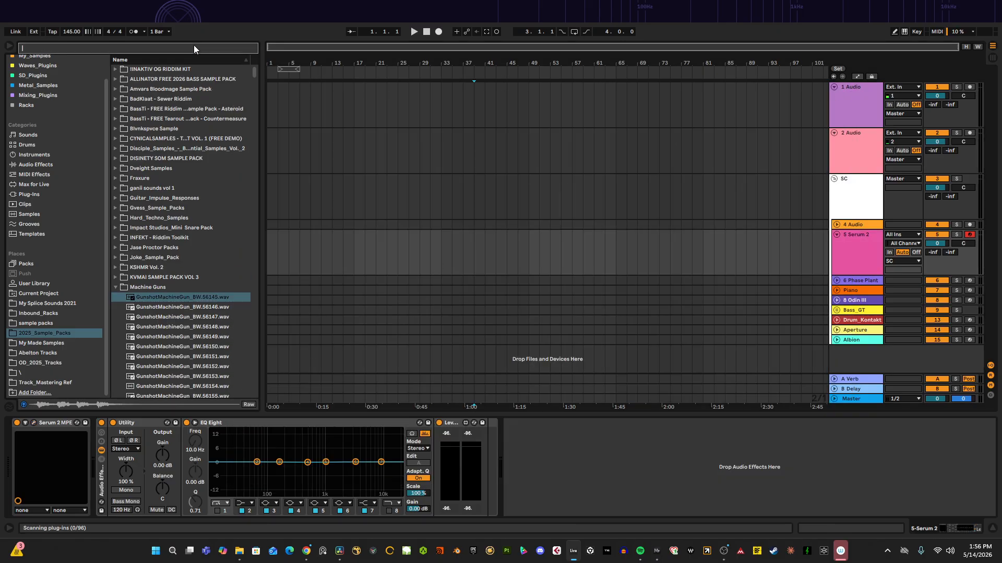
pyautogui.click(40, 77)
pyautogui.click(50, 51)
pyautogui.write('O')
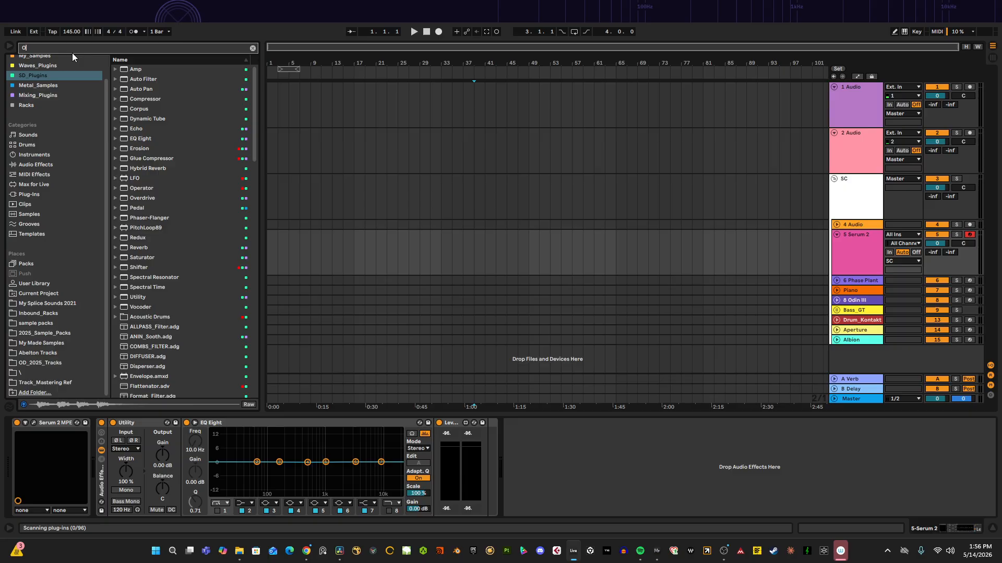
pyautogui.write('tt')
pyautogui.click(140, 71)
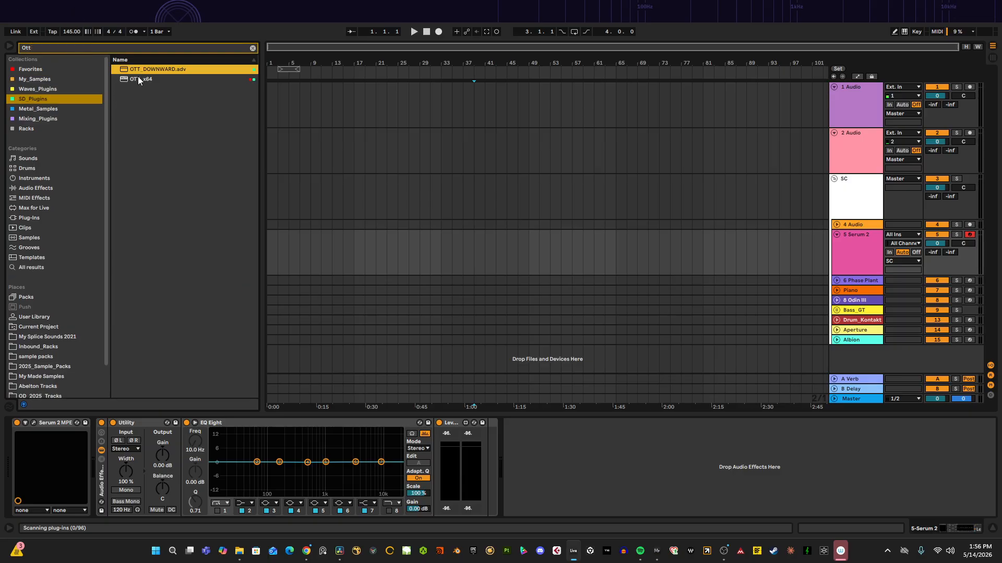
pyautogui.moveTo(138, 79); pyautogui.dragTo(173, 459)
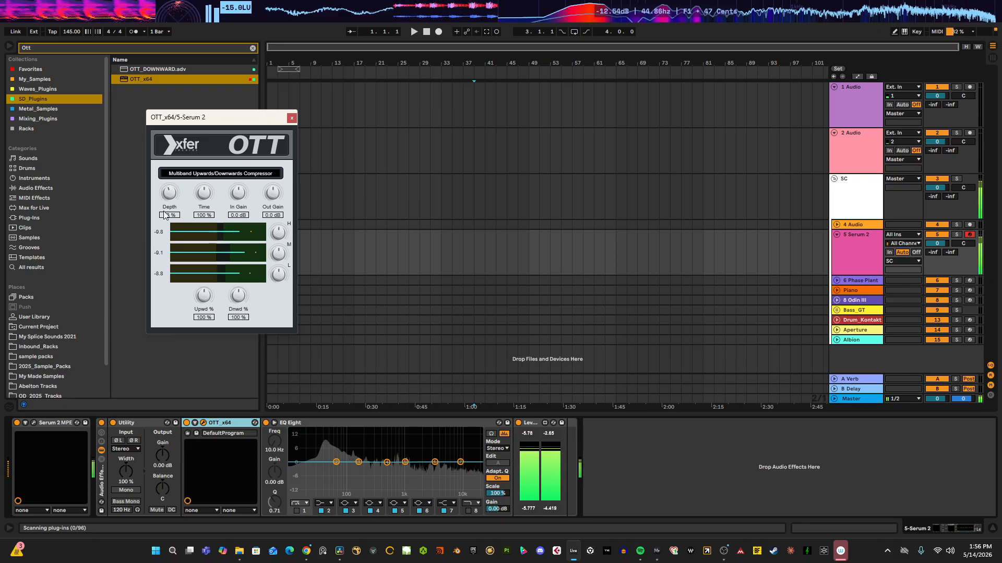
pyautogui.click(293, 118)
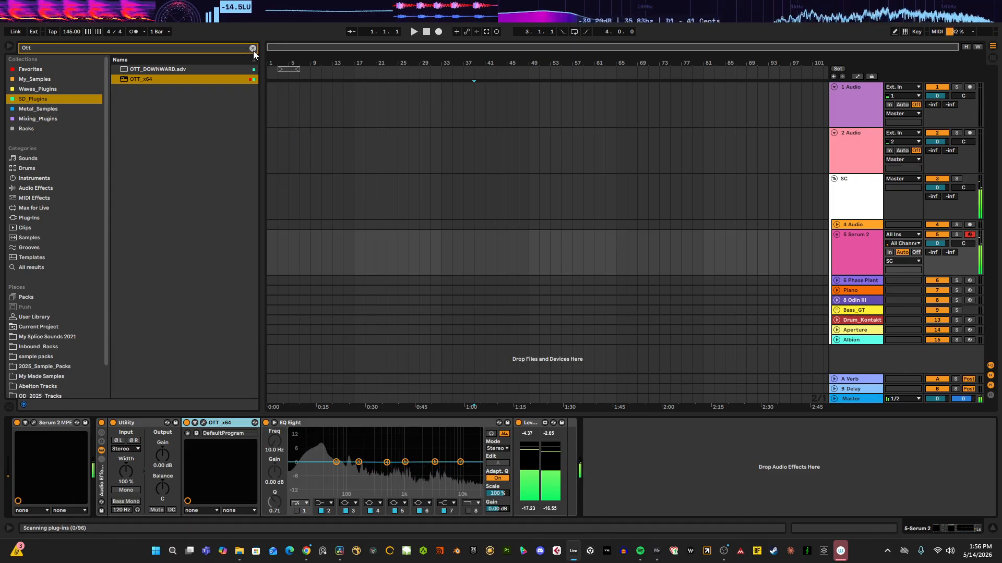
# Step: Search for Saturator and insert it into the device chain before OTT
pyautogui.click(253, 49)
pyautogui.write('sat')
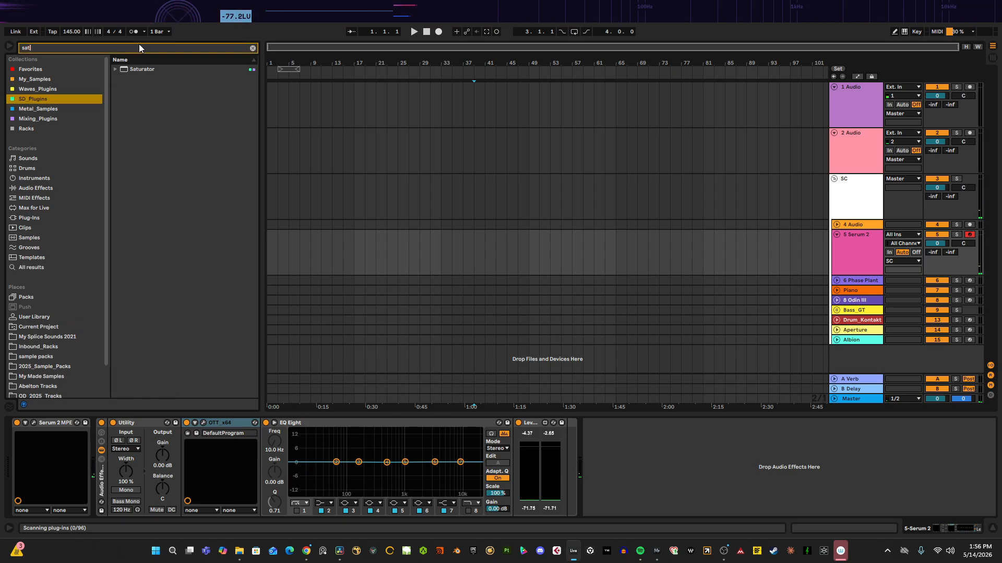
pyautogui.moveTo(133, 70); pyautogui.dragTo(198, 439)
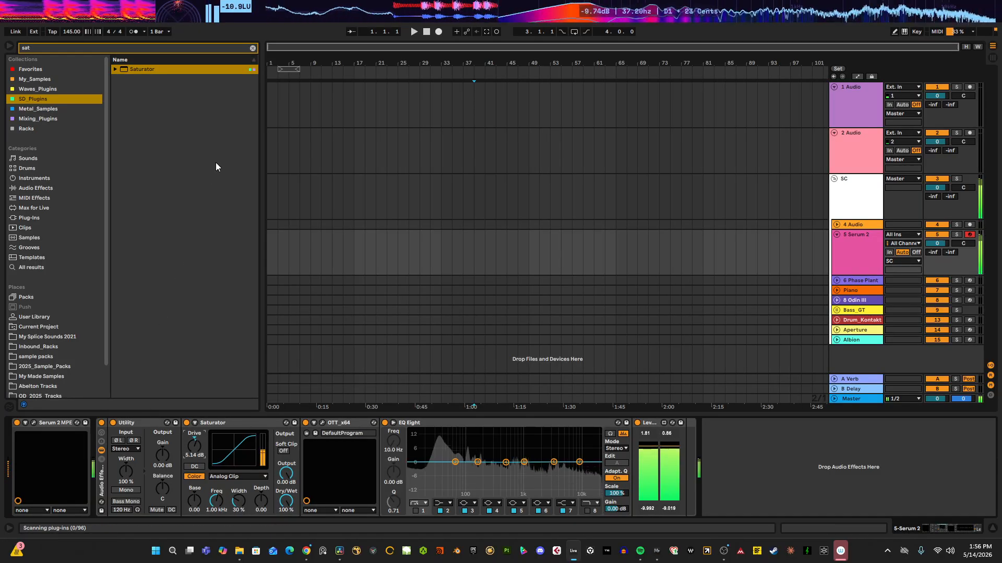
# Step: Search for Format_Filter.adg and insert the rack right after the Utility device
pyautogui.click(253, 48)
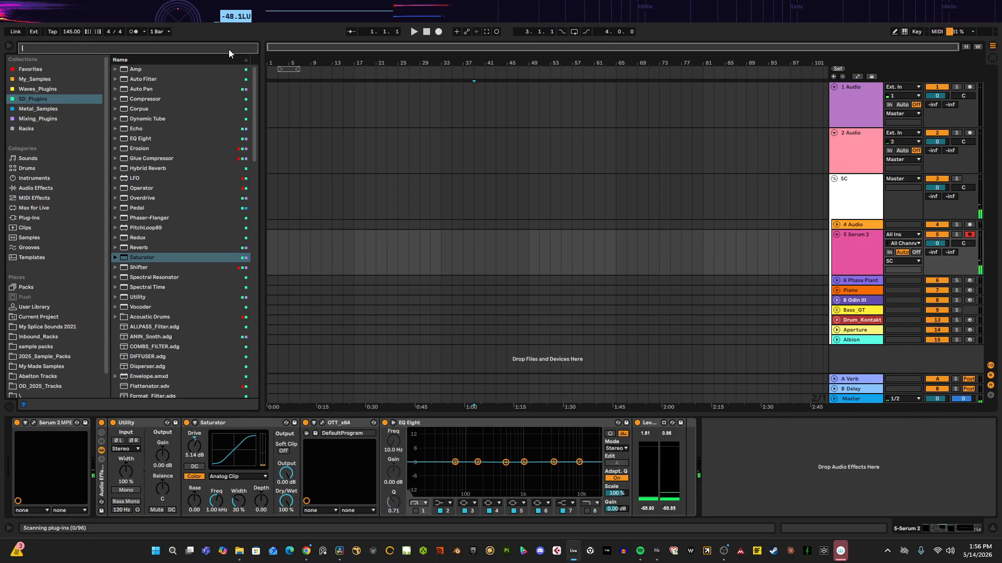
pyautogui.write('for')
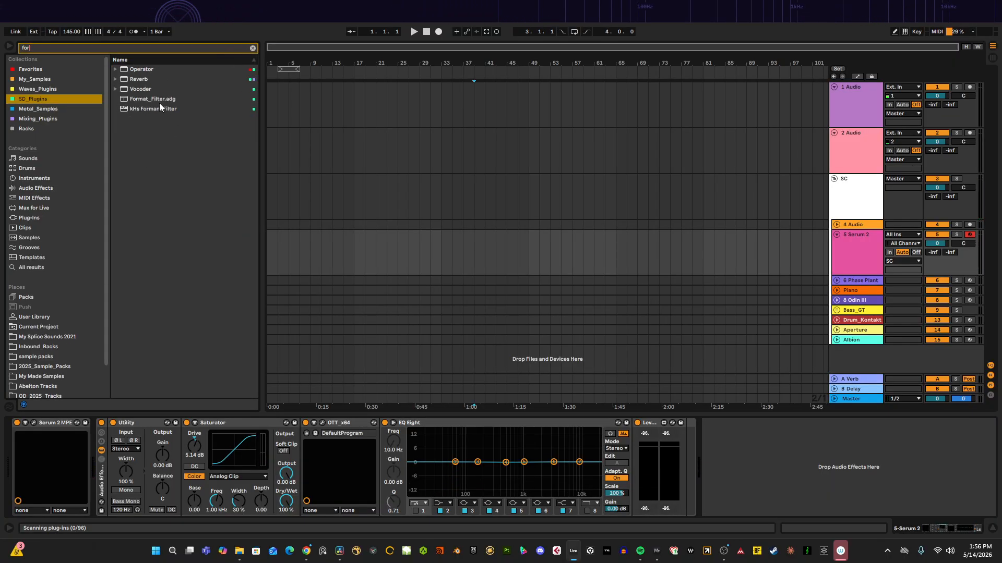
pyautogui.click(152, 93)
pyautogui.moveTo(153, 98); pyautogui.dragTo(193, 460)
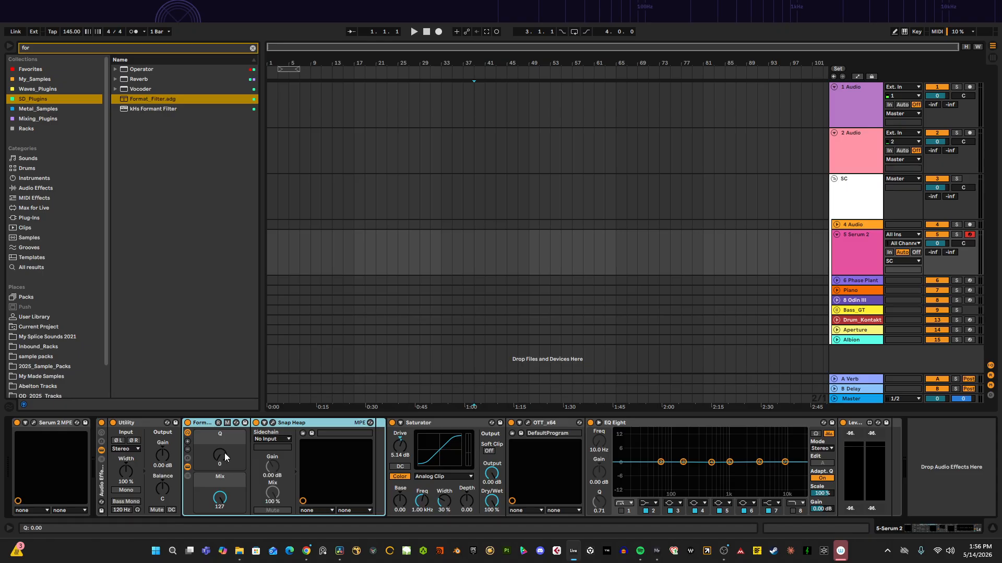
# Step: Expand the Format_Filter rack and open the Snap Heap window to inspect its Formant Filter
pyautogui.click(188, 475)
pyautogui.click(188, 474)
pyautogui.click(189, 467)
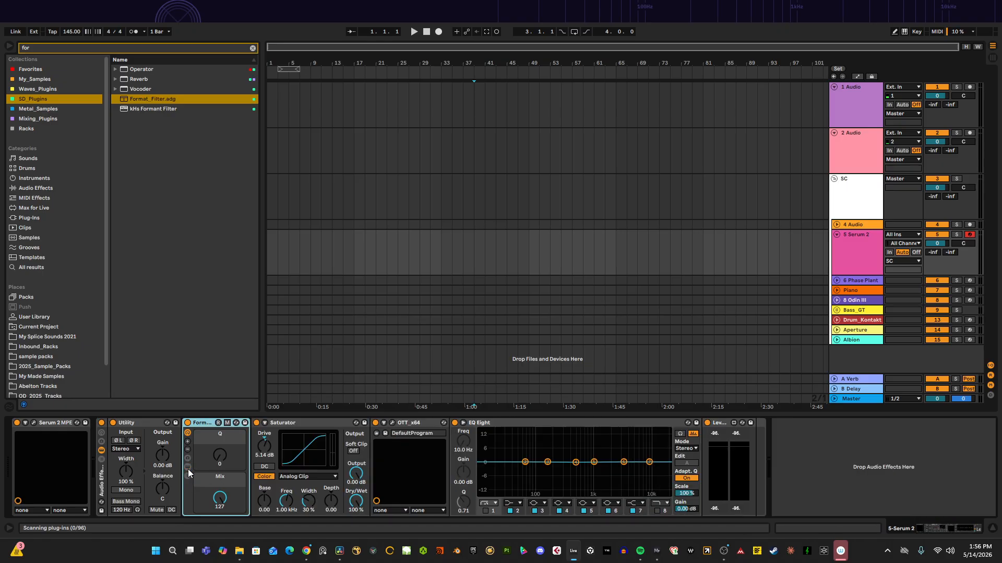
pyautogui.click(189, 467)
pyautogui.click(273, 423)
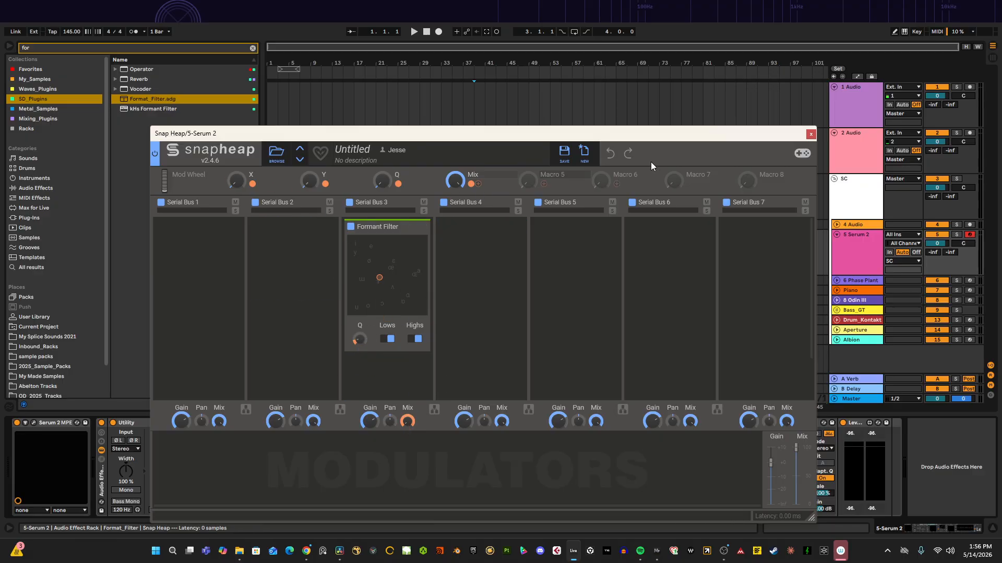
pyautogui.click(810, 135)
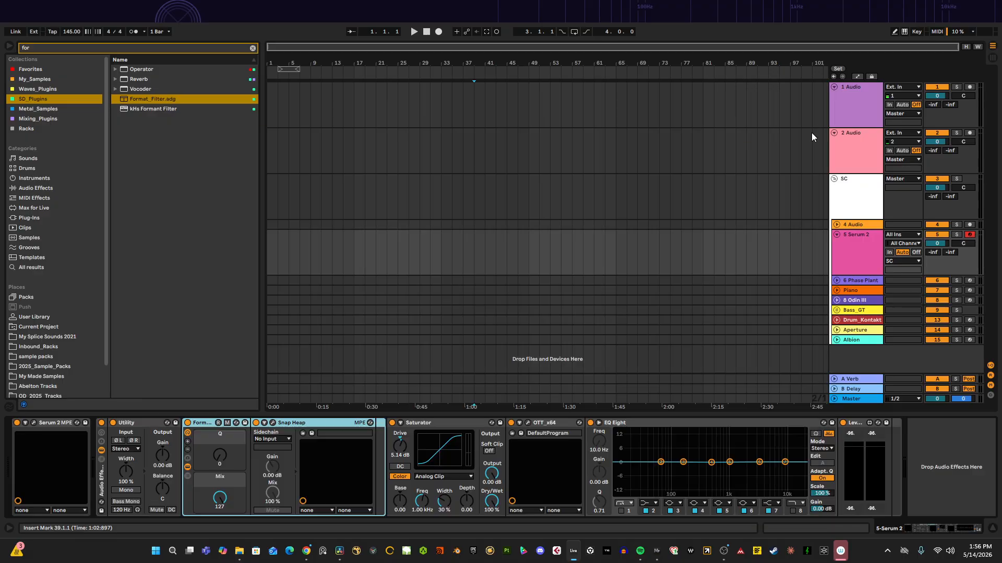
# Step: Assign Snap Heap's XY pad axes to the X and Y macros and open its window
pyautogui.click(316, 510)
pyautogui.click(314, 480)
pyautogui.click(348, 508)
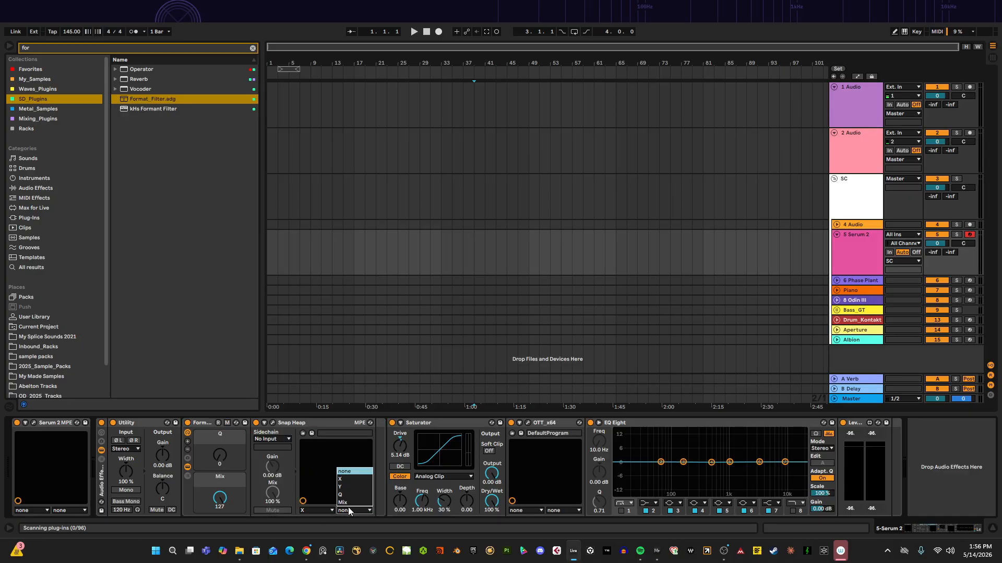
pyautogui.click(351, 486)
pyautogui.click(273, 423)
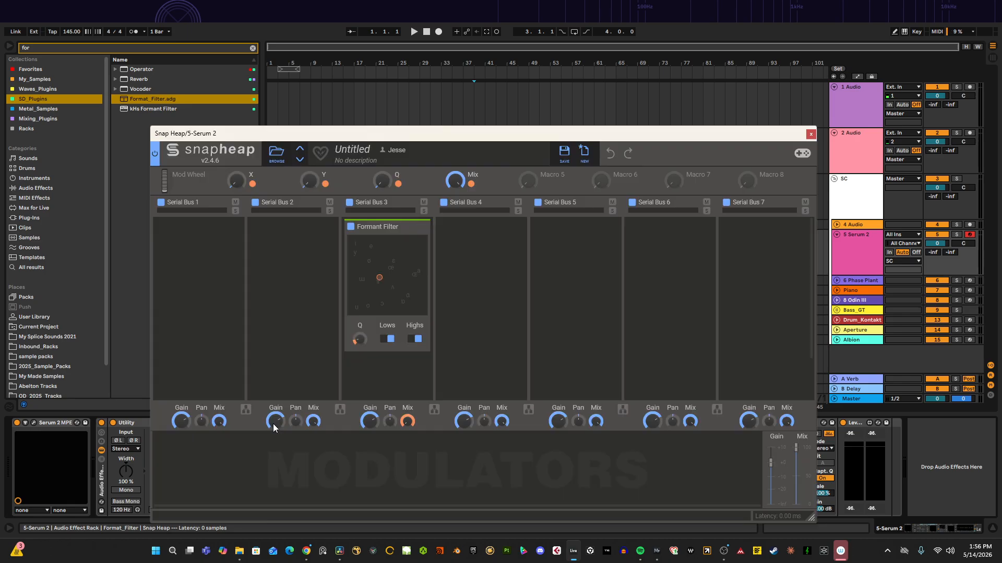
pyautogui.moveTo(400, 137); pyautogui.dragTo(371, 20)
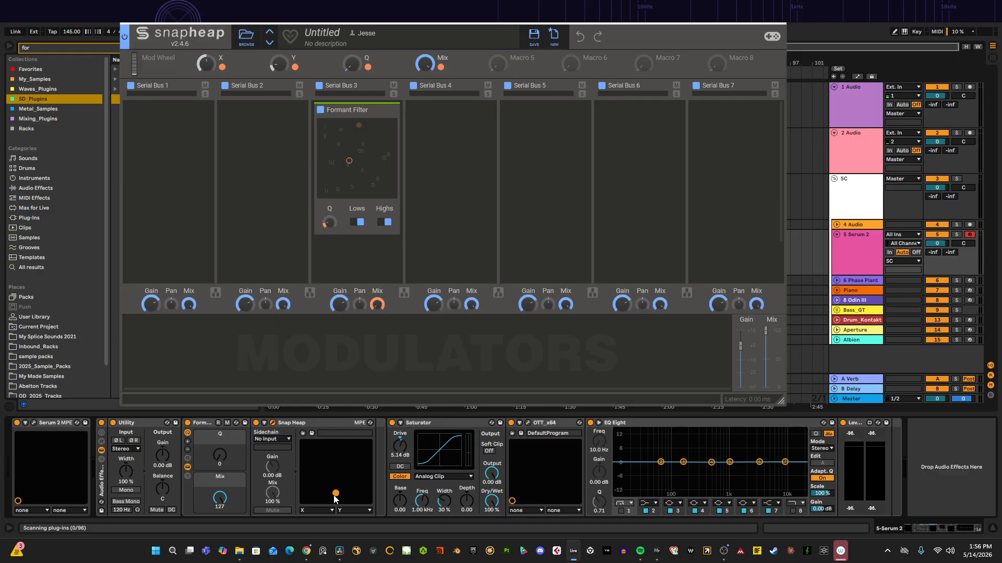
# Step: Close the Snap Heap window and try raising the Format_Filter rack's Q macro
pyautogui.click(273, 423)
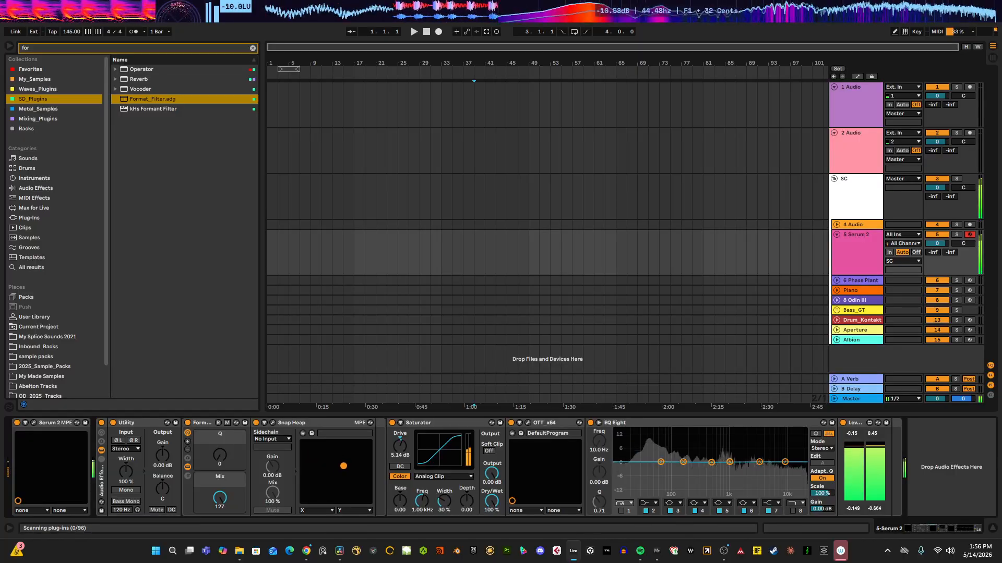
pyautogui.moveTo(220, 487); pyautogui.dragTo(224, 446)
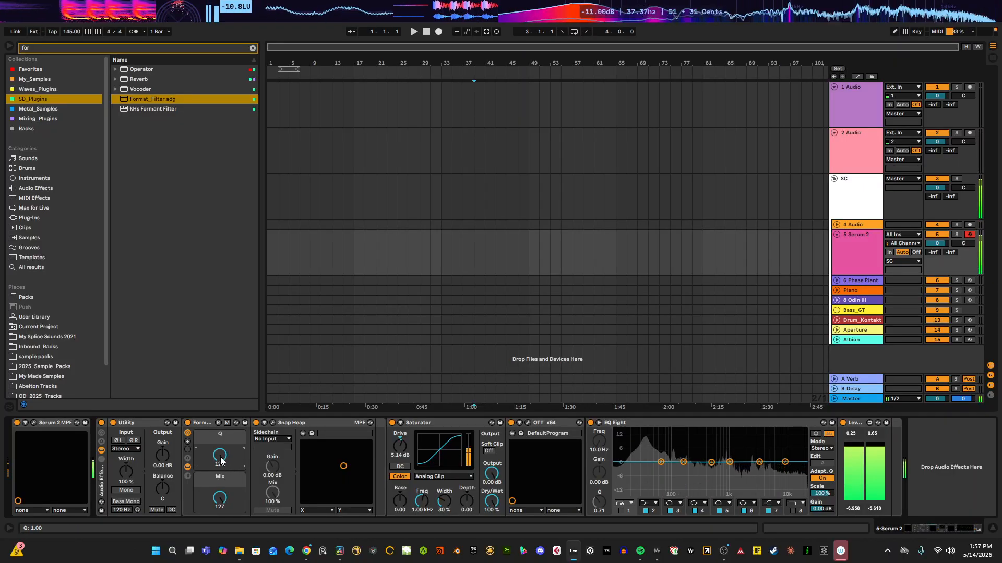
pyautogui.moveTo(213, 493); pyautogui.dragTo(213, 527)
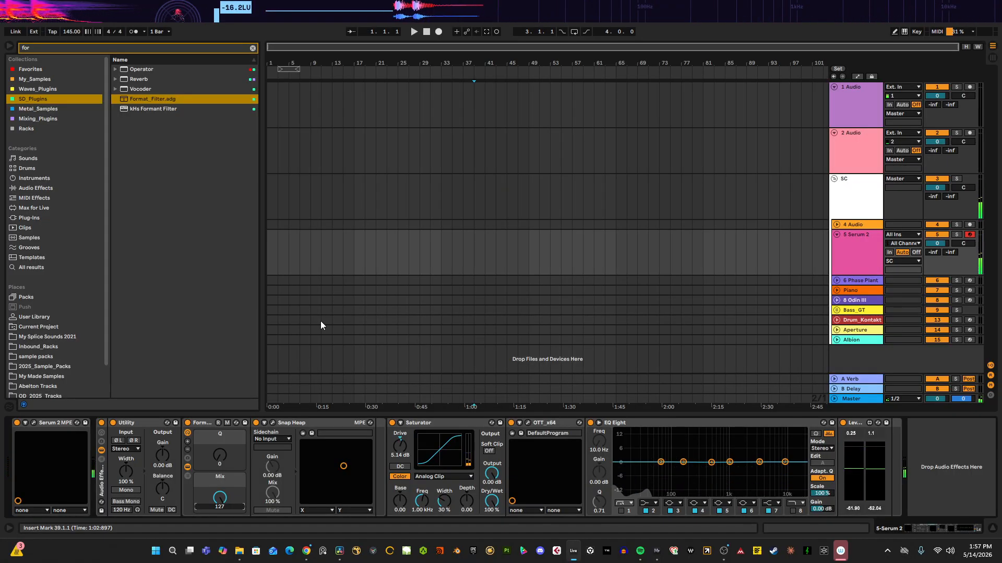
# Step: Remove the Reverb effect from Serum's Bus 1 FX chain and close the plugin window
pyautogui.click(33, 423)
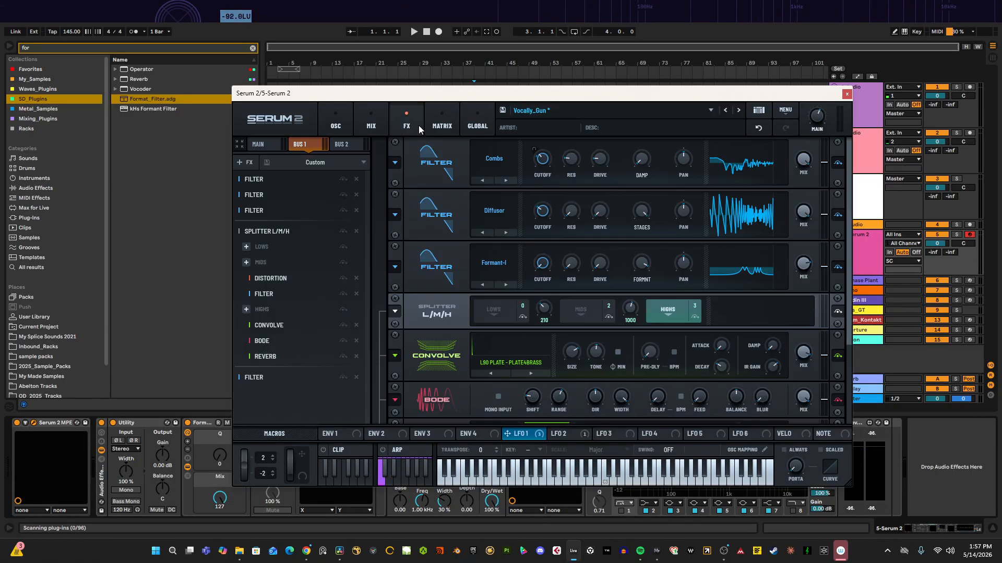
pyautogui.click(343, 356)
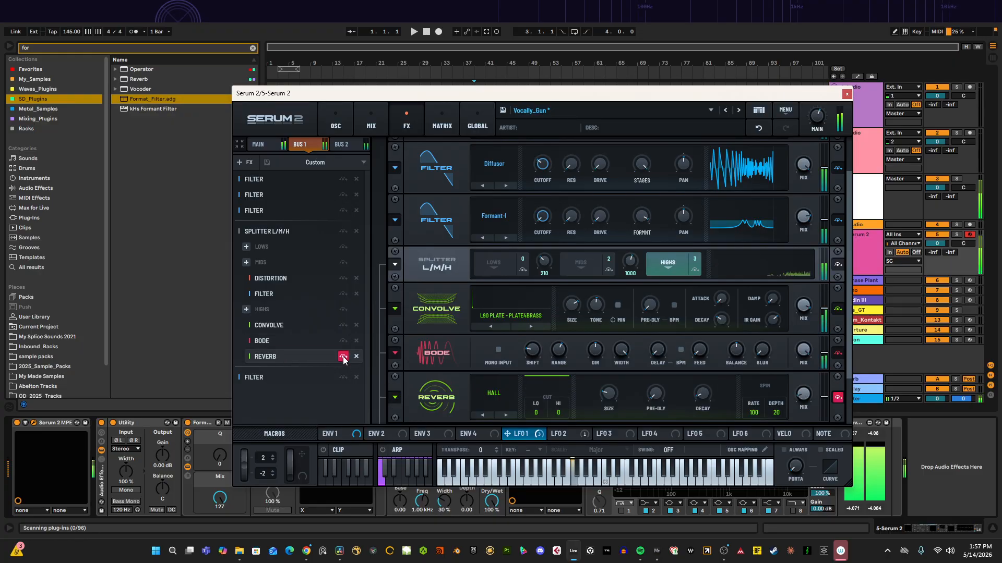
pyautogui.click(357, 356)
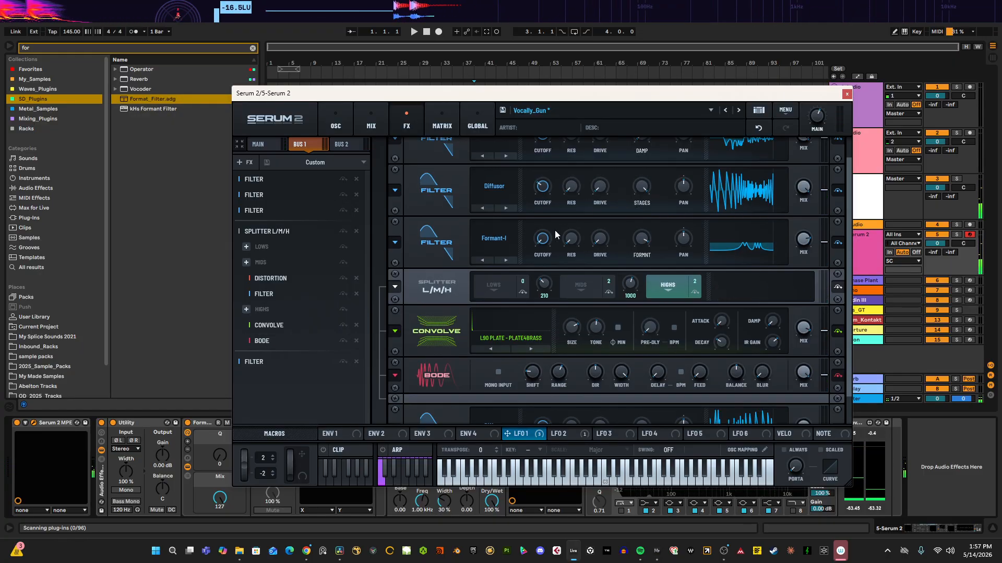
pyautogui.click(847, 94)
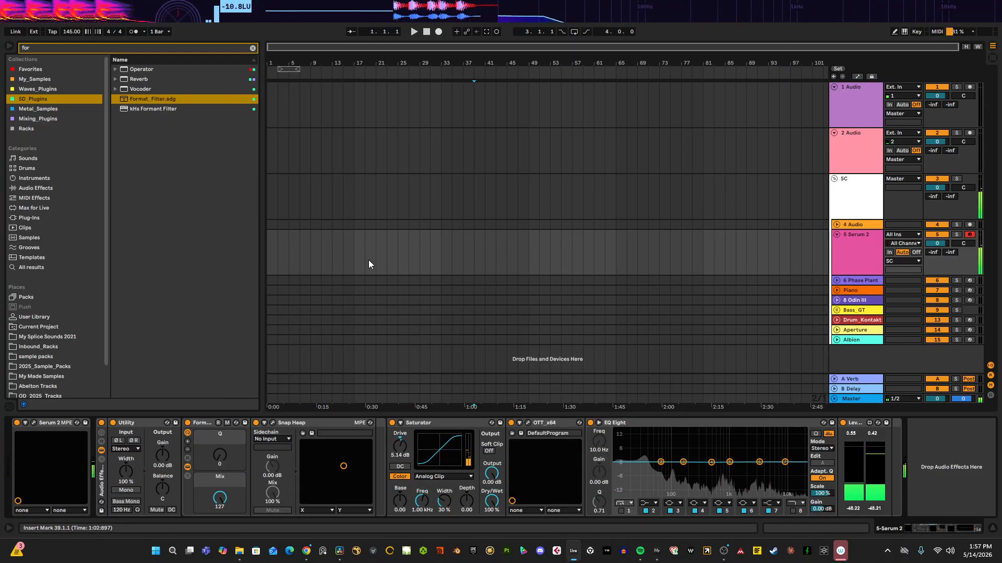
# Step: Set the insert marker at bar 17 and browse 2025_Sample_Packs to open the Nimda_Samples Kicks folder
pyautogui.click(361, 249)
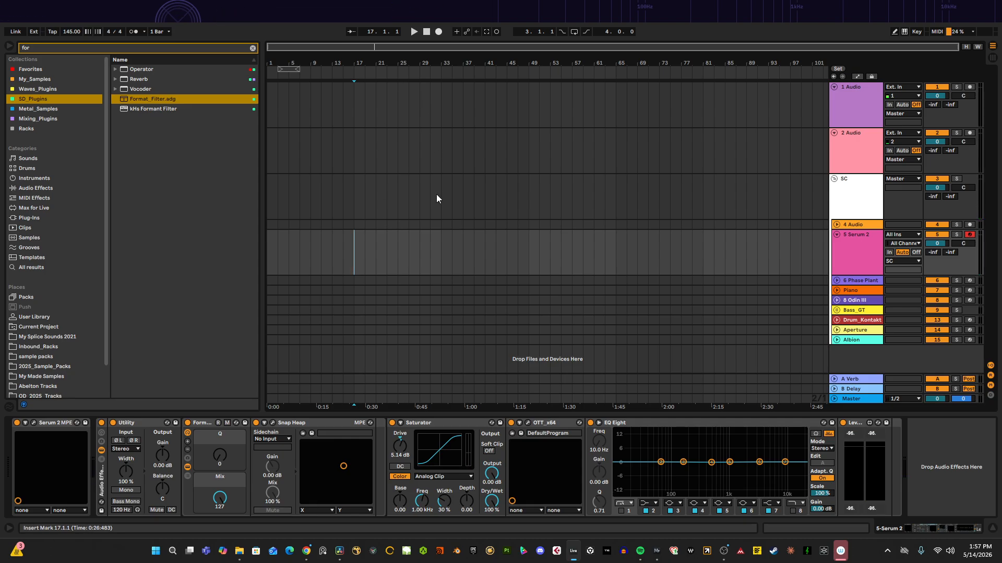
pyautogui.click(253, 48)
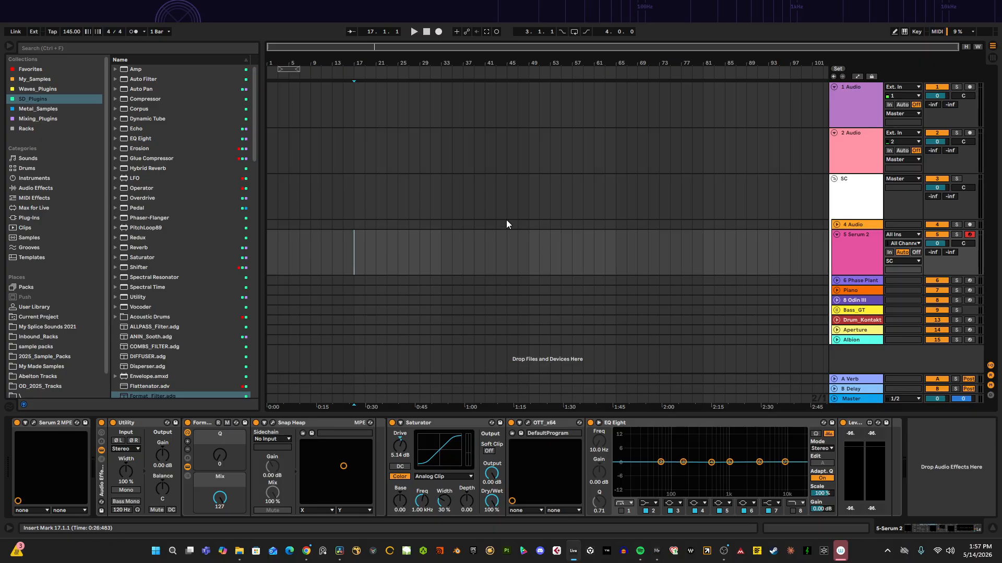
pyautogui.scroll(-3, 120, 308)
pyautogui.click(37, 356)
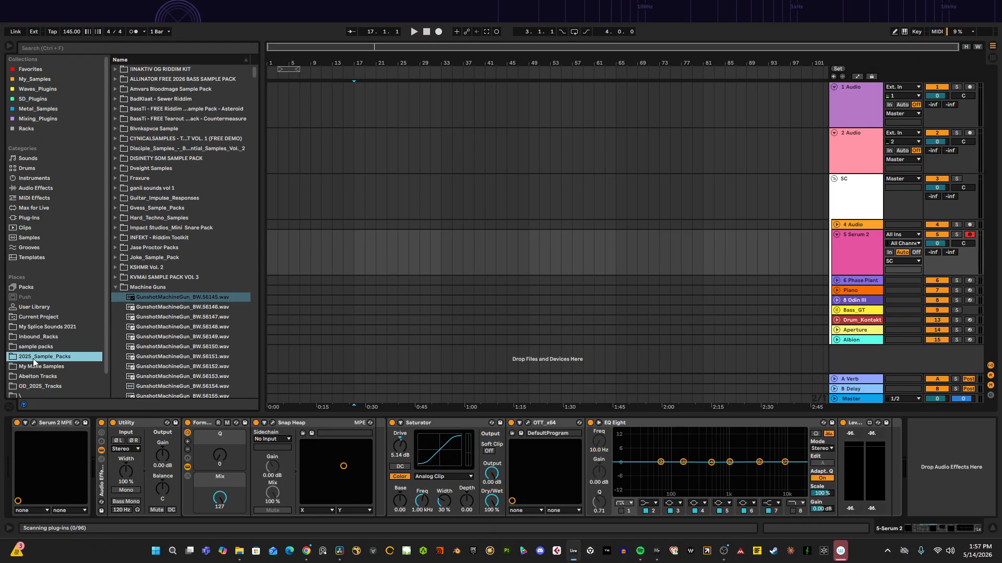
pyautogui.scroll(-1, 126, 299)
pyautogui.click(115, 268)
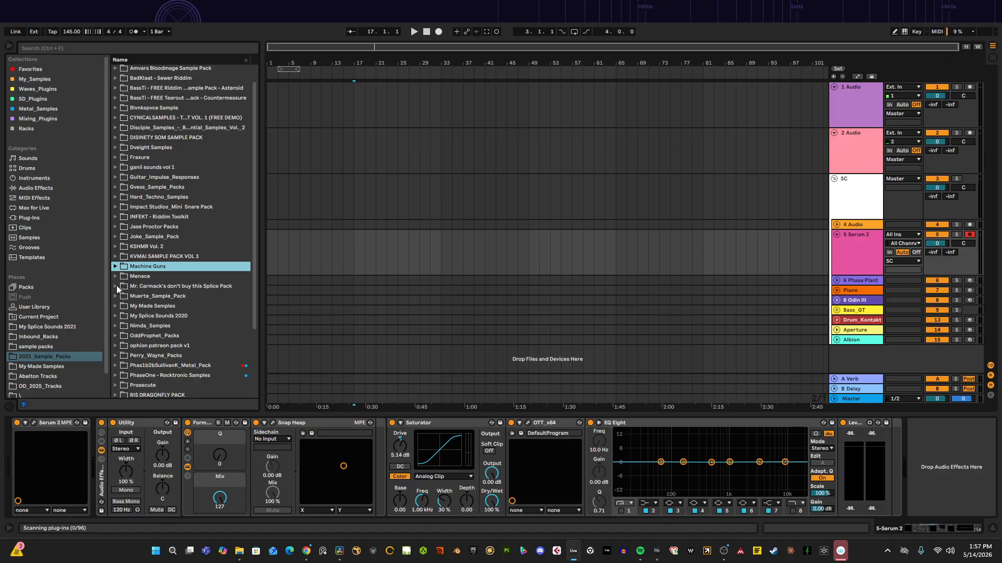
pyautogui.scroll(2, 117, 286)
pyautogui.scroll(-1, 115, 279)
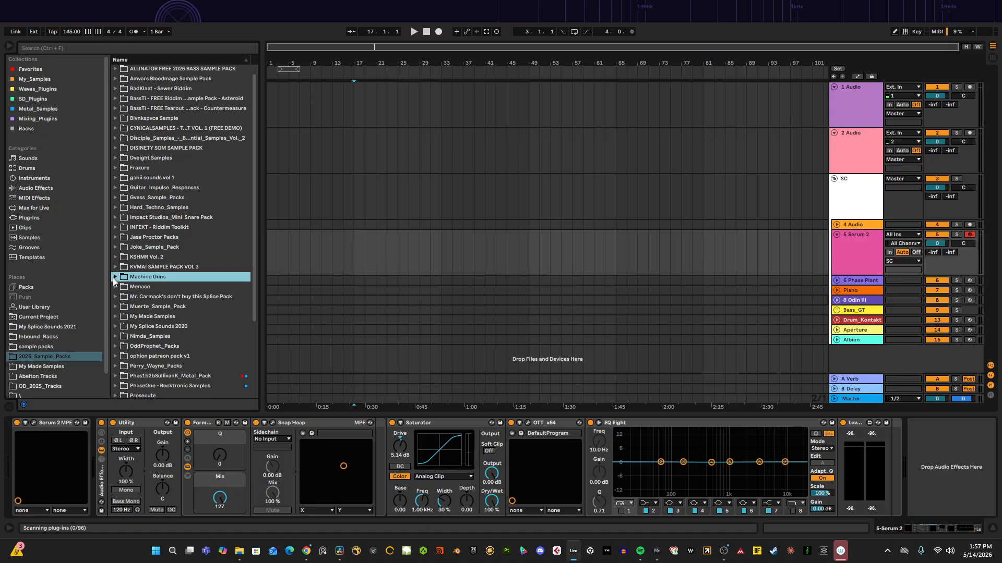
pyautogui.scroll(-4, 115, 277)
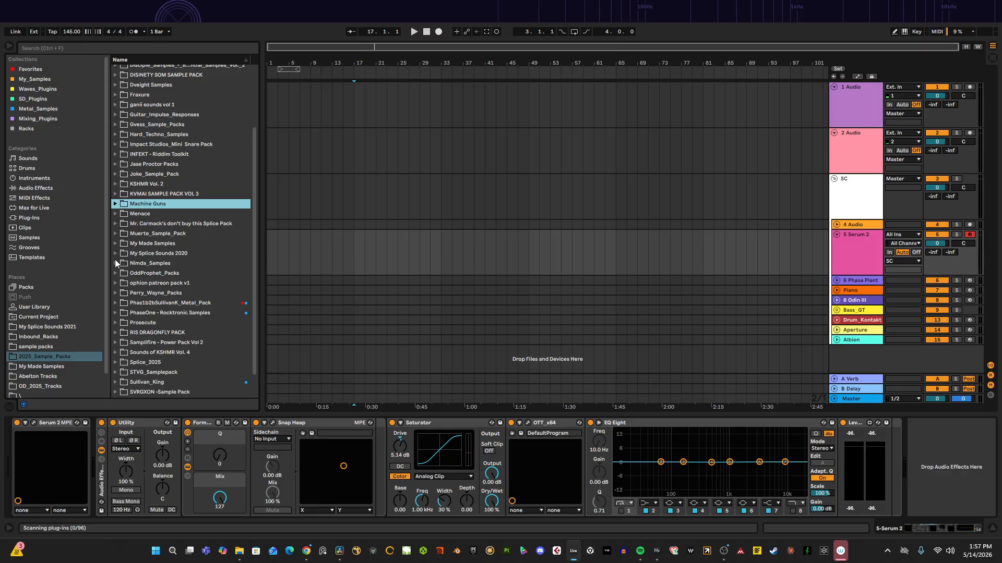
pyautogui.click(114, 263)
pyautogui.click(122, 302)
# Step: Audition kick samples and place Nimda_pack5_kick_4 on audio track 1 at bar 17
pyautogui.click(140, 313)
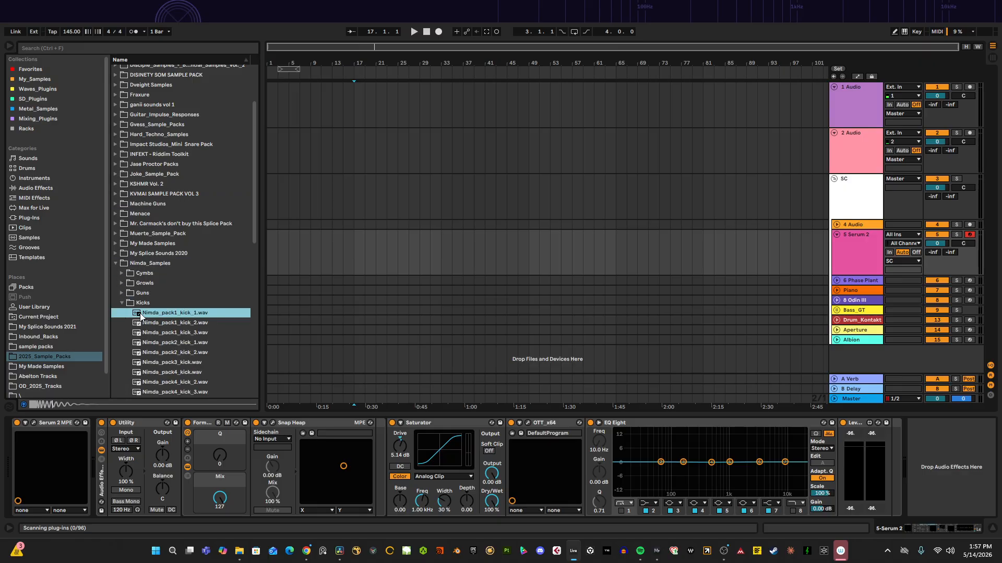
pyautogui.scroll(-10, 141, 308)
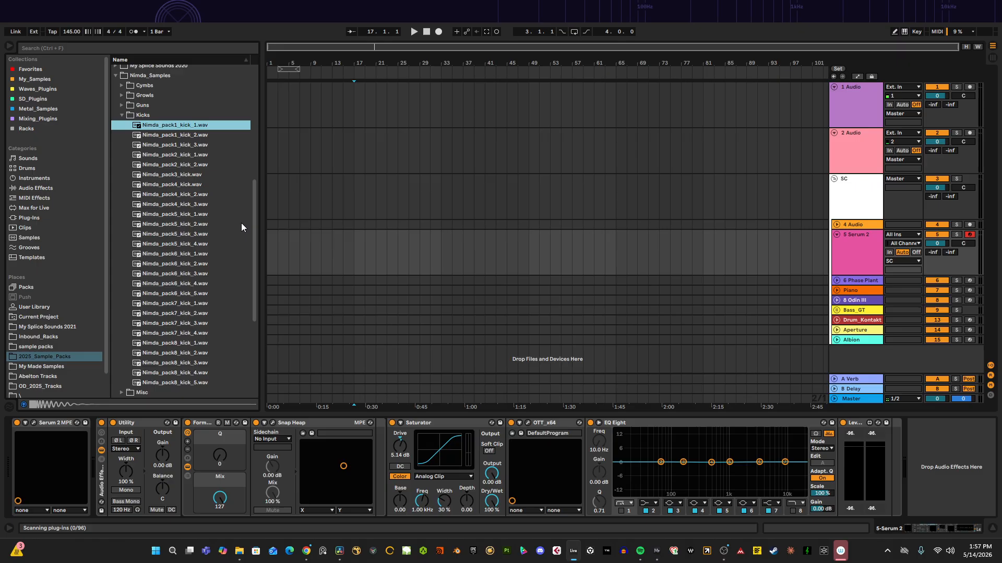
pyautogui.click(178, 224)
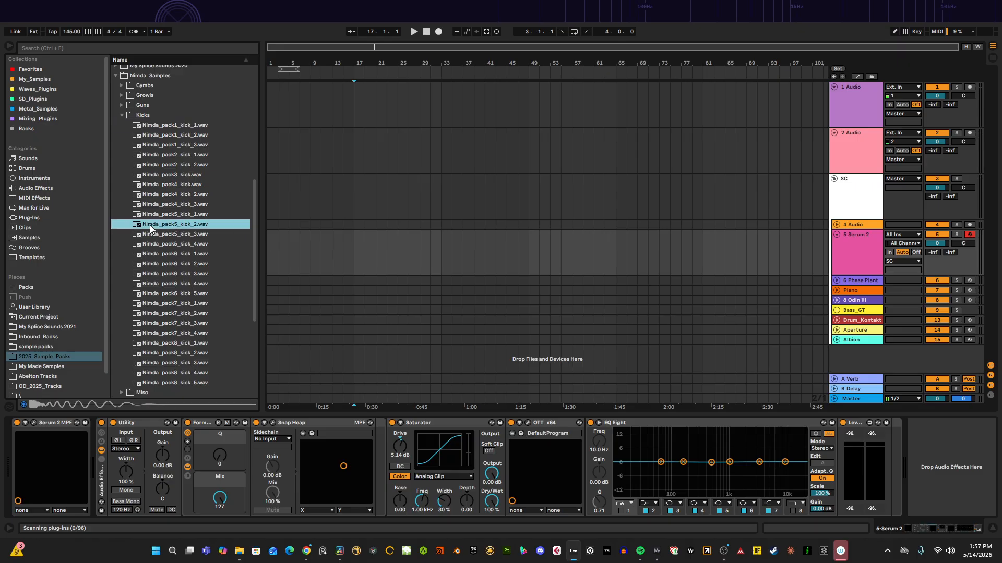
pyautogui.click(156, 244)
pyautogui.click(464, 115)
pyautogui.moveTo(463, 115); pyautogui.dragTo(355, 104)
# Step: Open the Snares folder, audition snares, and place Nimda_pack3_Snare_2.wav on audio track 2
pyautogui.click(123, 113)
pyautogui.click(122, 225)
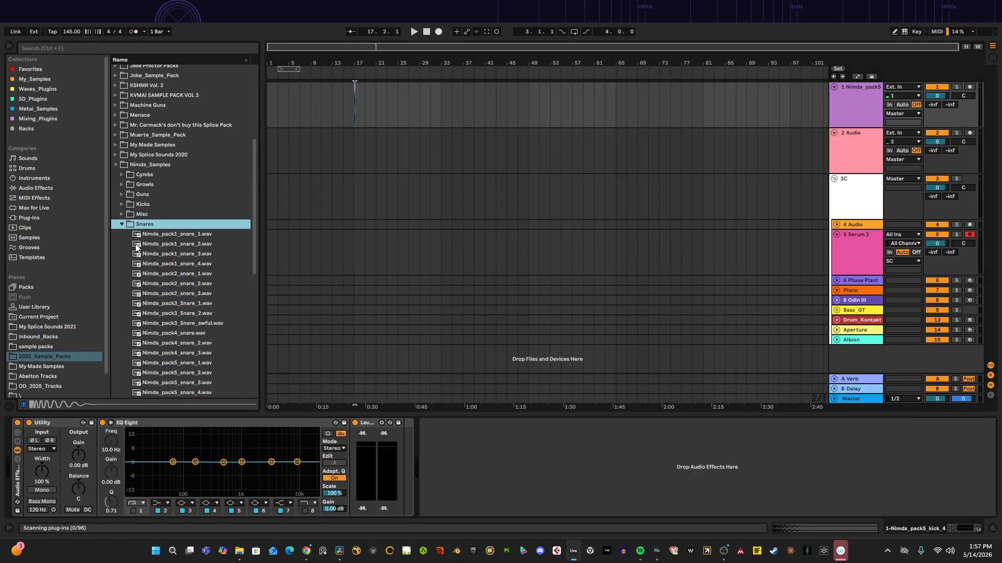
pyautogui.click(139, 255)
pyautogui.scroll(-1, 141, 256)
pyautogui.click(149, 251)
pyautogui.scroll(-1, 156, 255)
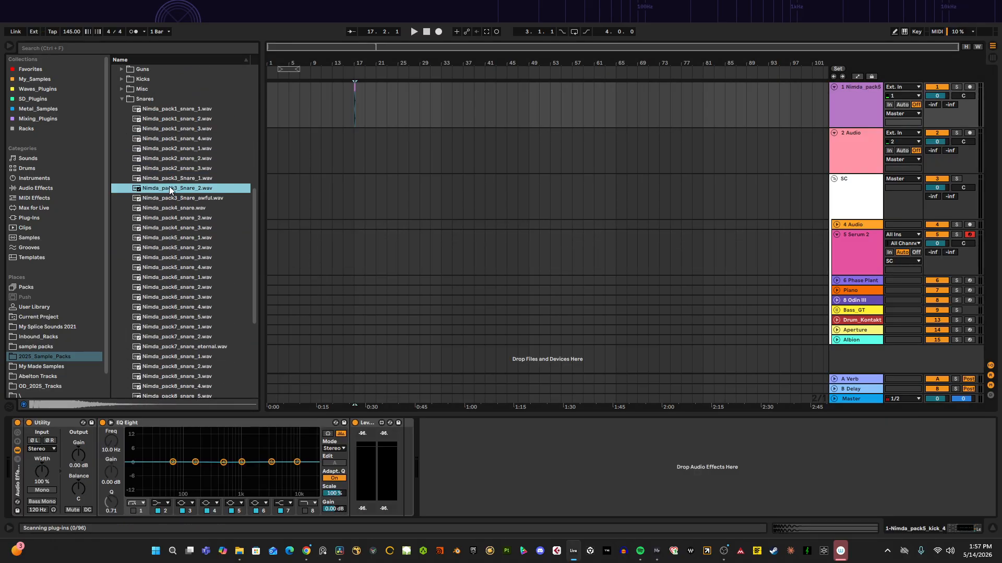
pyautogui.moveTo(169, 190); pyautogui.dragTo(370, 153)
# Step: Move the snare clip back to beat 17.3, half a bar after the kick
pyautogui.scroll(5, 374, 101)
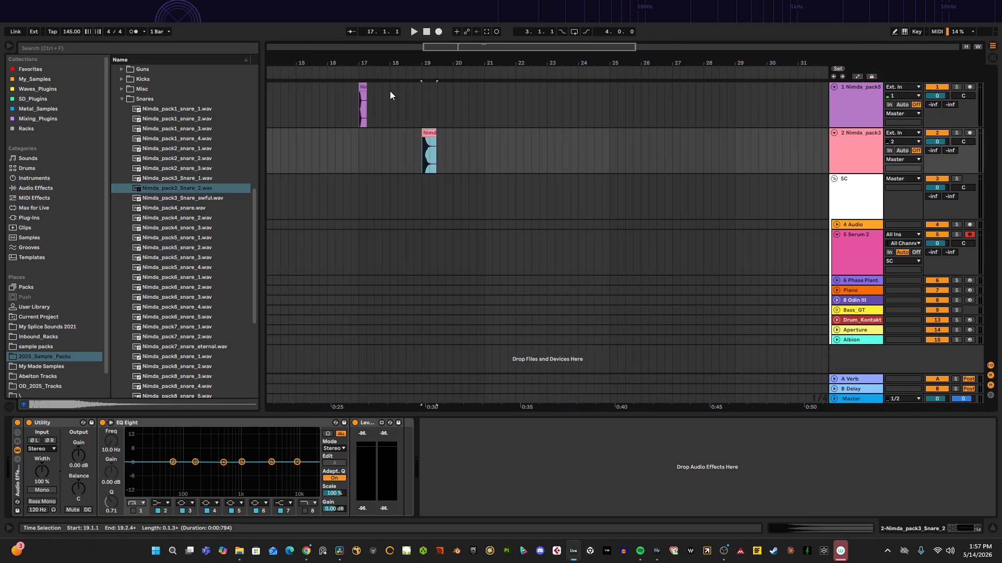
pyautogui.scroll(4, 390, 95)
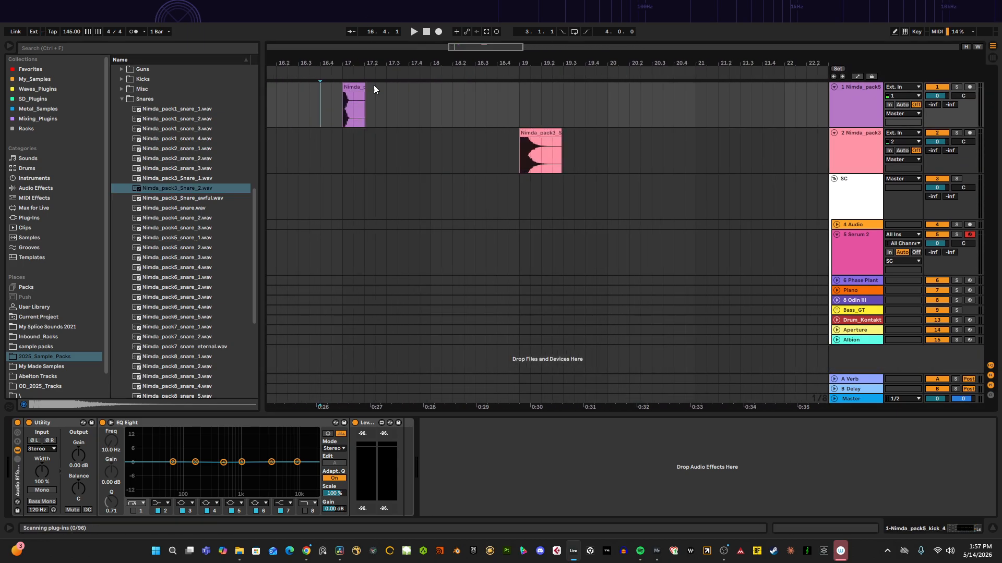
pyautogui.moveTo(535, 143); pyautogui.dragTo(403, 144)
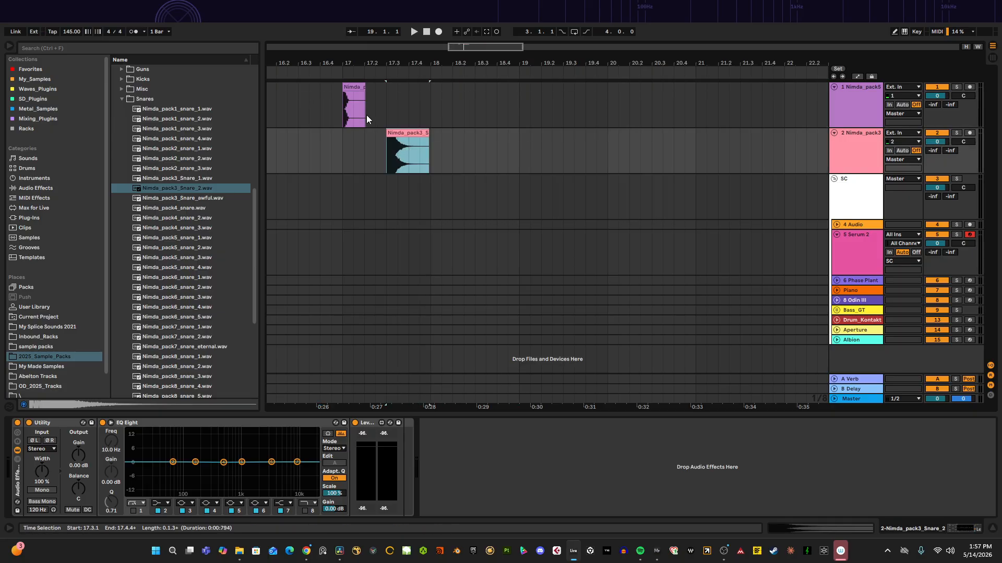
# Step: Select the kick and snare clips together and duplicate them three times
pyautogui.click(342, 111)
pyautogui.press('space')
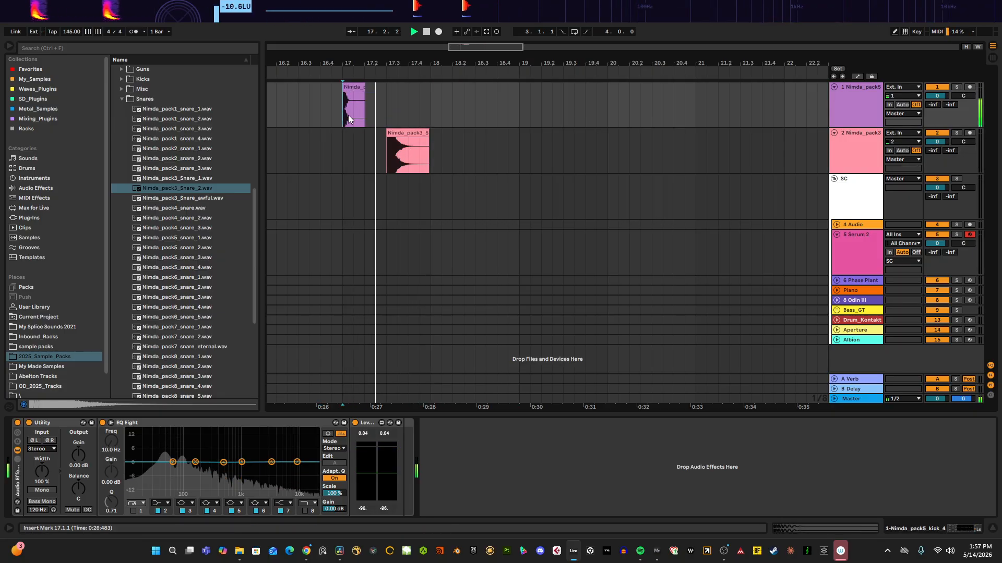
pyautogui.moveTo(349, 119); pyautogui.dragTo(430, 155)
pyautogui.press('space')
pyautogui.hotkey('ctrl', 'd')
pyautogui.hotkey('ctrl', 'd')
pyautogui.hotkey('ctrl', 'd')
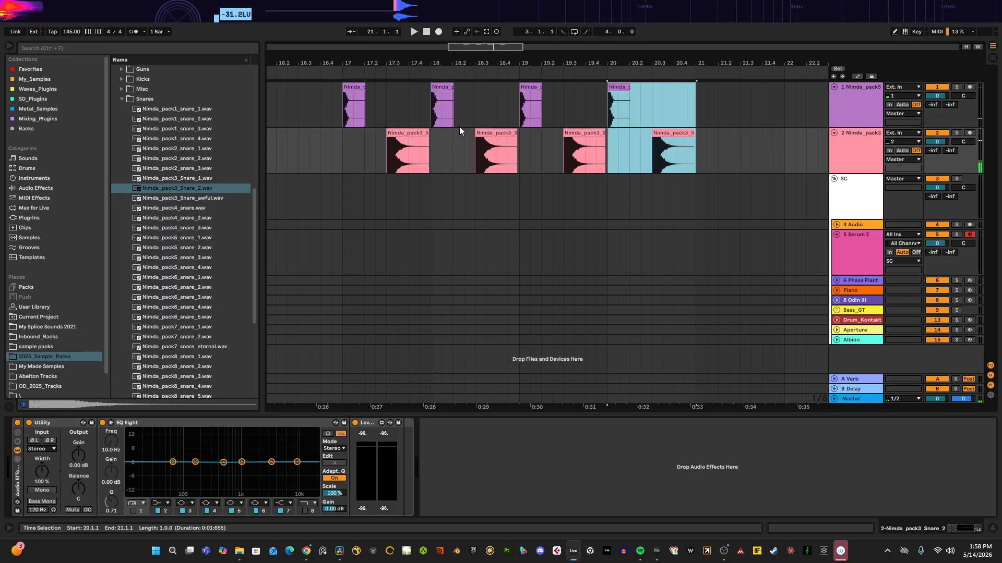
# Step: Loop bars 17 to 21 around the kick and snare clips and play the loop
pyautogui.press('-')
pyautogui.moveTo(420, 101); pyautogui.dragTo(592, 152)
pyautogui.hotkey('ctrl', 'l')
pyautogui.press('space')
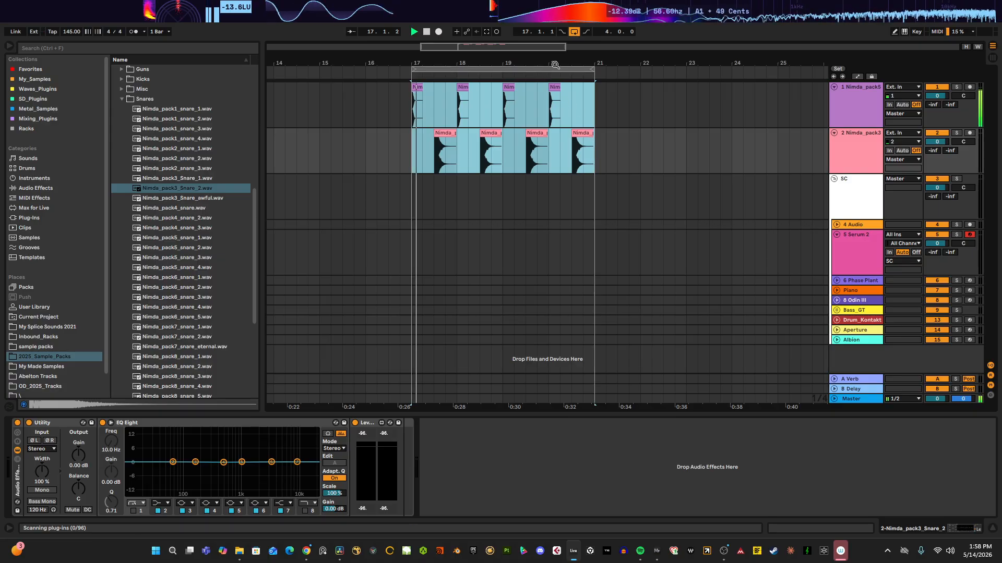
pyautogui.moveTo(556, 65); pyautogui.dragTo(556, 51)
# Step: Show the automation lane for the Utility Gain on the SC track
pyautogui.click(863, 203)
pyautogui.press('space')
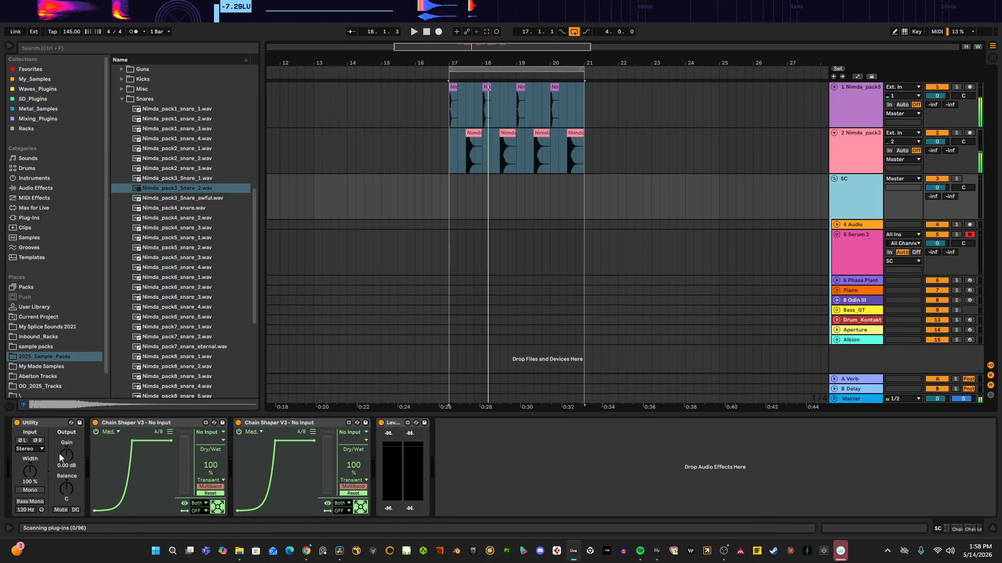
pyautogui.rightClick(64, 455)
pyautogui.click(67, 457)
pyautogui.rightClick(64, 455)
pyautogui.click(79, 459)
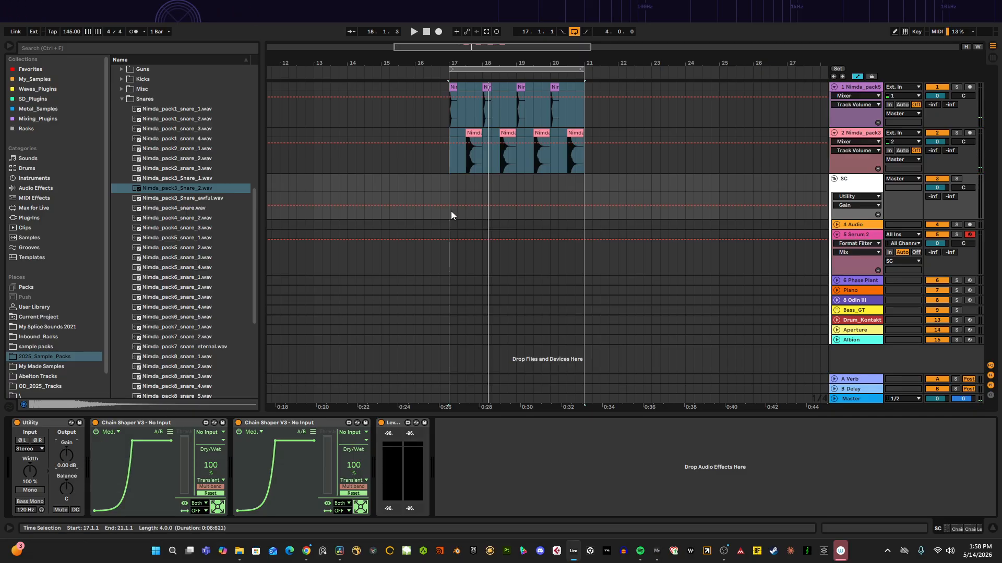
# Step: Draw a short gain dip with a quick ramp back up at bar 17 in the SC Utility Gain automation
pyautogui.moveTo(452, 60)
pyautogui.mouseDown()
pyautogui.moveTo(367, 219)
pyautogui.moveTo(409, 193)
pyautogui.moveTo(441, 196)
pyautogui.mouseUp()
pyautogui.click(371, 206)
pyautogui.click(388, 206)
pyautogui.click(367, 199)
pyautogui.press('space')
pyautogui.press('space')
# Step: Duplicate the gain dip repeatedly so it recurs twice per bar through bar 21
pyautogui.hotkey('ctrl', 'd')
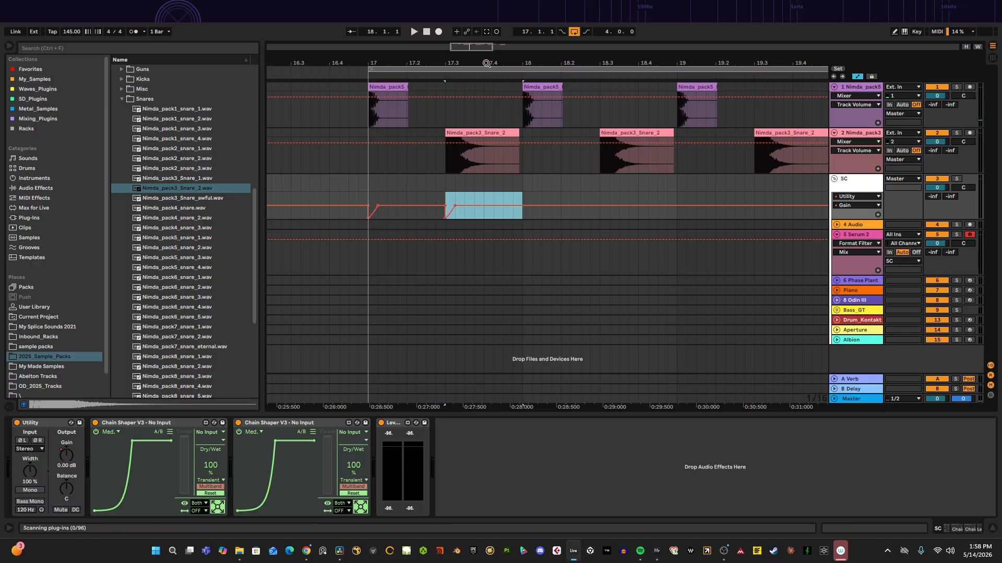
pyautogui.moveTo(484, 61); pyautogui.dragTo(360, 24)
pyautogui.hotkey('ctrl', 'd')
pyautogui.hotkey('ctrl', 'd')
pyautogui.hotkey('ctrl', 'd')
pyautogui.hotkey('ctrl', 'd')
pyautogui.hotkey('ctrl', 'd')
pyautogui.hotkey('ctrl', 'd')
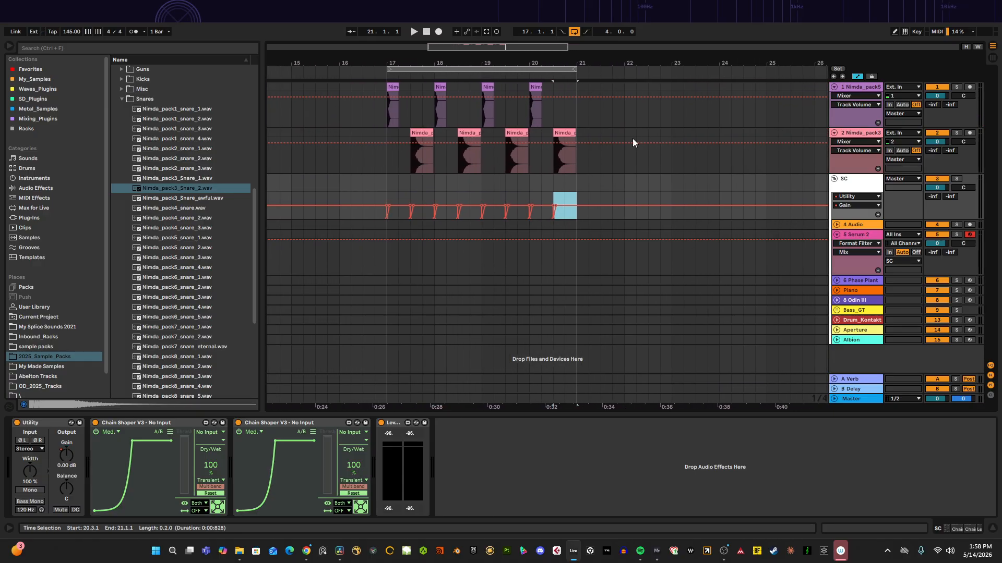
# Step: Open the Nimda Cymbs folder and place Nimda_pack8_crash_2.wav on audio track 4 at bar 17
pyautogui.click(837, 235)
pyautogui.click(836, 225)
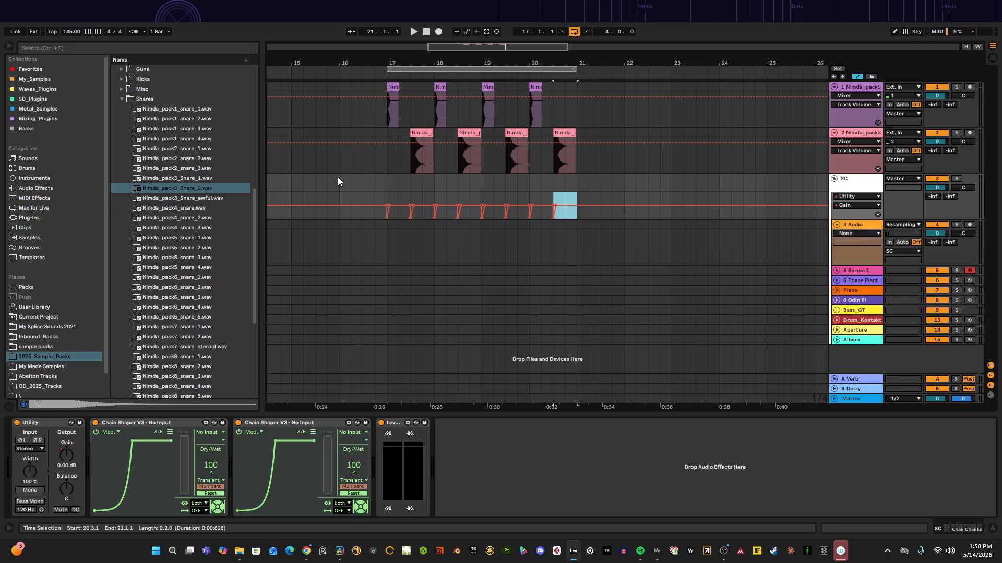
pyautogui.click(122, 99)
pyautogui.click(121, 168)
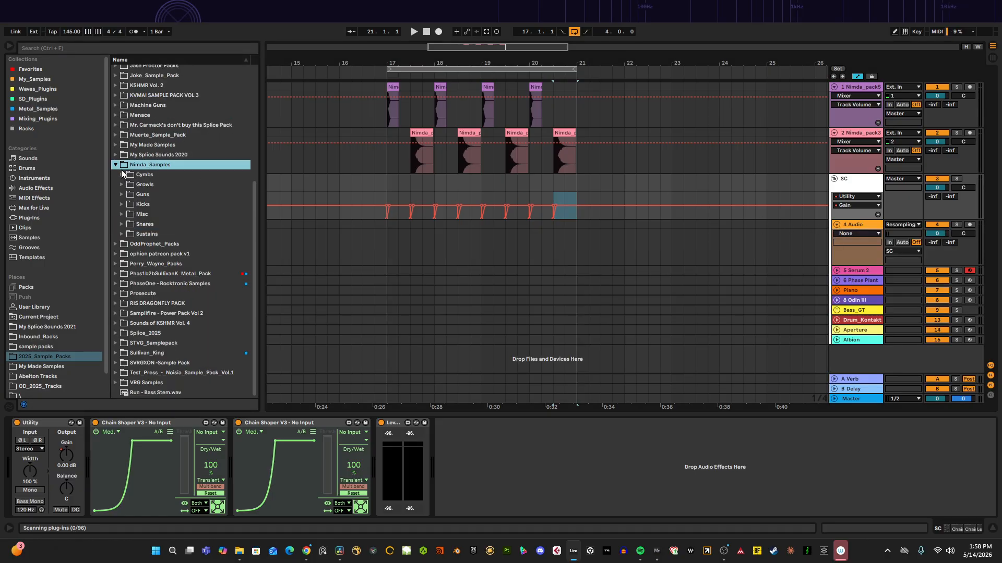
pyautogui.click(122, 175)
pyautogui.click(138, 186)
pyautogui.click(142, 193)
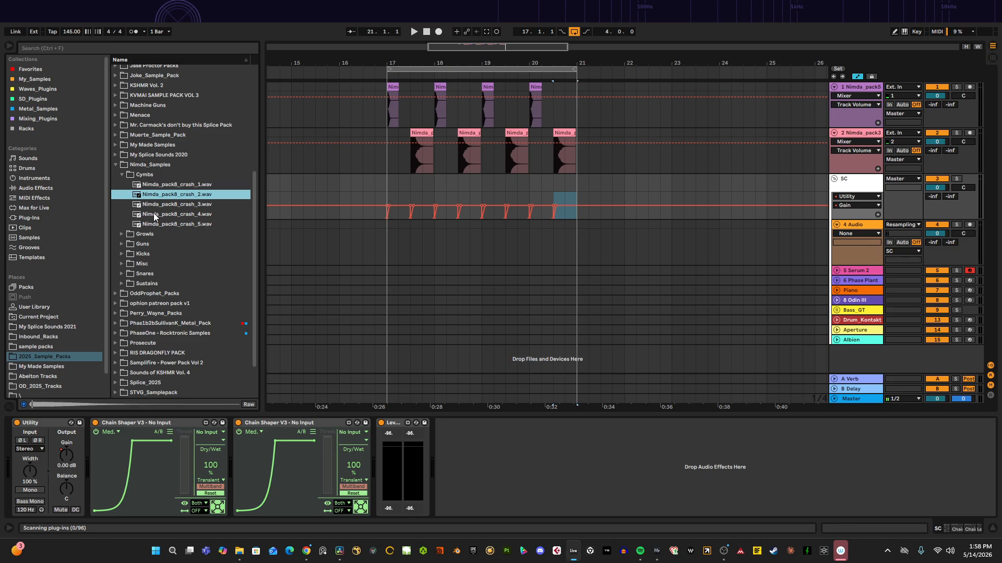
pyautogui.moveTo(419, 73); pyautogui.dragTo(469, 215)
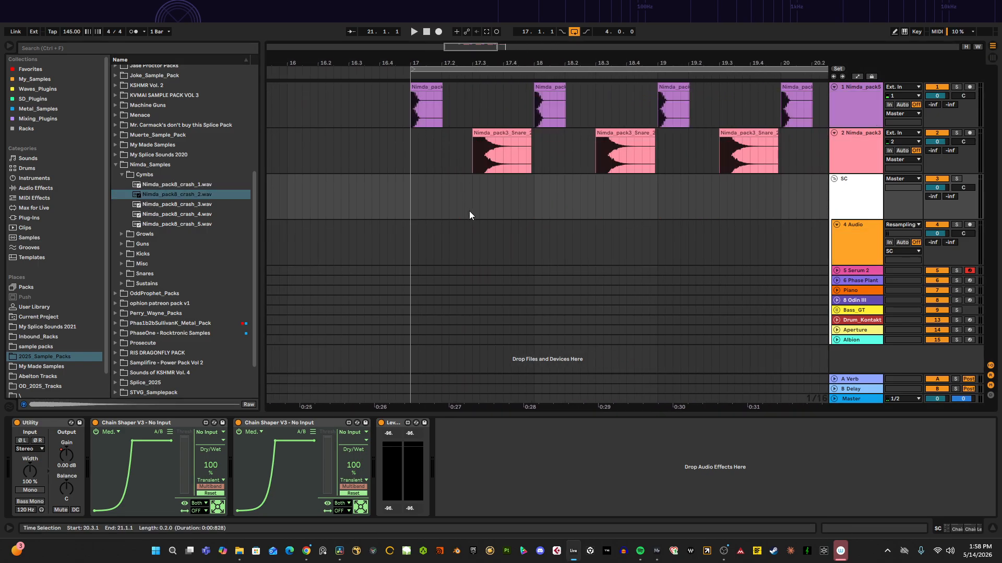
pyautogui.moveTo(158, 195); pyautogui.dragTo(473, 246)
# Step: Duplicate the crash clip three times to fill the loop on track 4
pyautogui.click(460, 230)
pyautogui.press('space')
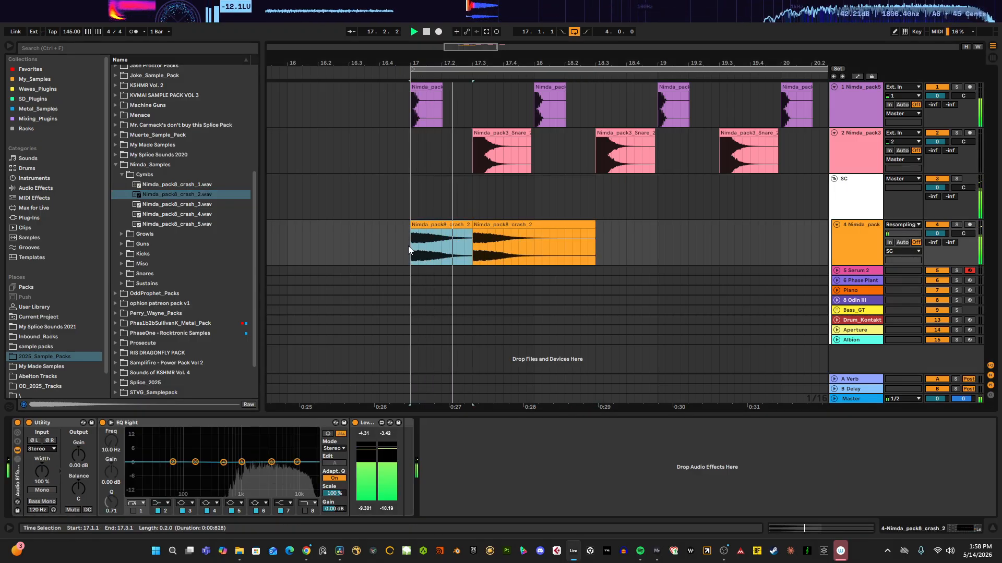
pyautogui.hotkey('ctrl', 'd')
pyautogui.hotkey('ctrl', 'd')
pyautogui.hotkey('ctrl', 'd')
pyautogui.hotkey('ctrl', 'd')
pyautogui.hotkey('ctrl', 'd')
pyautogui.hotkey('ctrl', 'd')
pyautogui.hotkey('ctrl', 'd')
pyautogui.moveTo(515, 64); pyautogui.dragTo(411, 15)
pyautogui.press('space')
# Step: Play the loop and check the Master and track 4 device chains
pyautogui.click(847, 400)
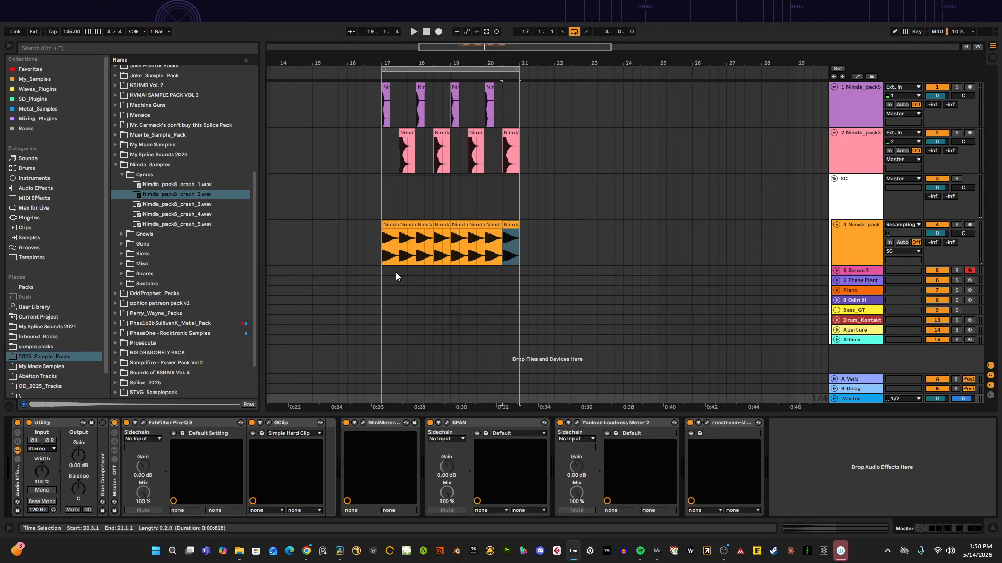
pyautogui.press('space')
pyautogui.click(376, 256)
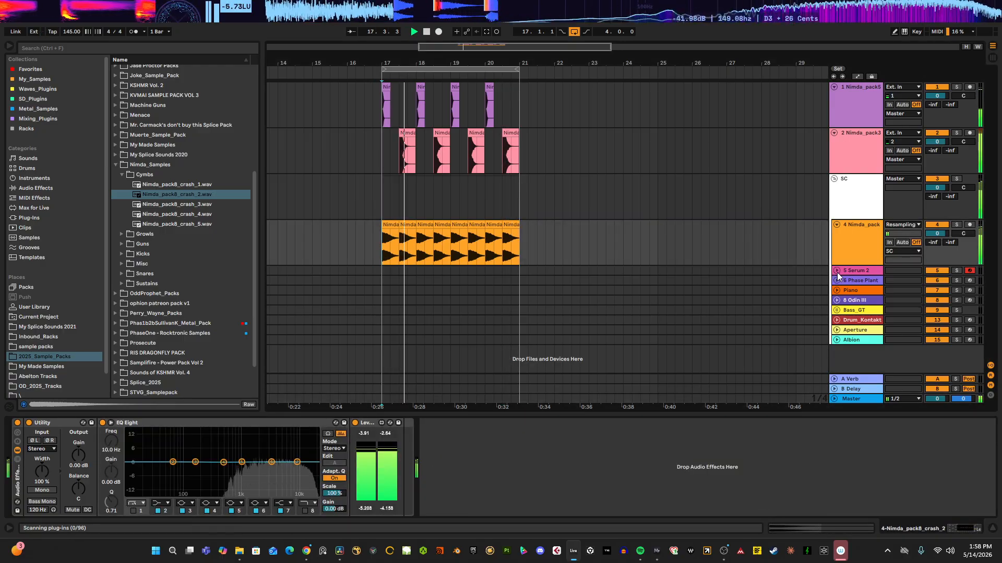
# Step: Insert an empty MIDI clip spanning bars 17 to 21 on the Serum 2 track
pyautogui.click(380, 288)
pyautogui.moveTo(383, 289); pyautogui.dragTo(509, 277)
pyautogui.rightClick(509, 275)
pyautogui.click(536, 347)
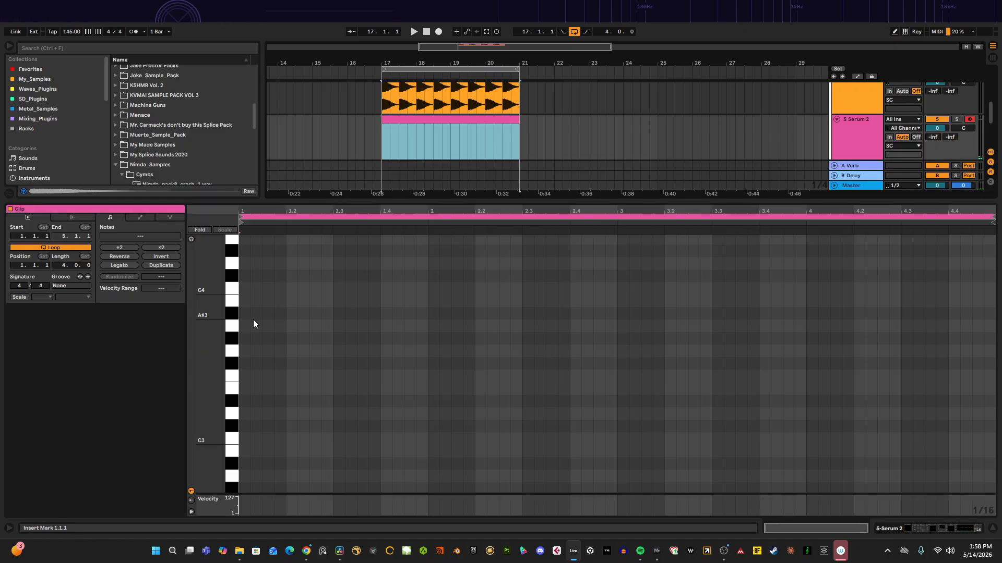
# Step: Draw a short C#2 note at the very start of the new MIDI clip
pyautogui.click(191, 239)
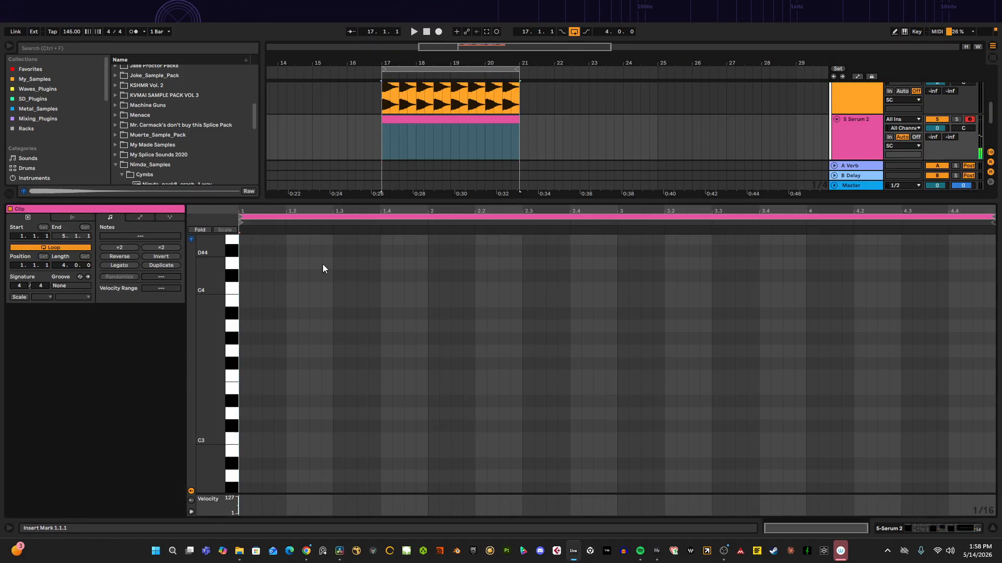
pyautogui.click(542, 130)
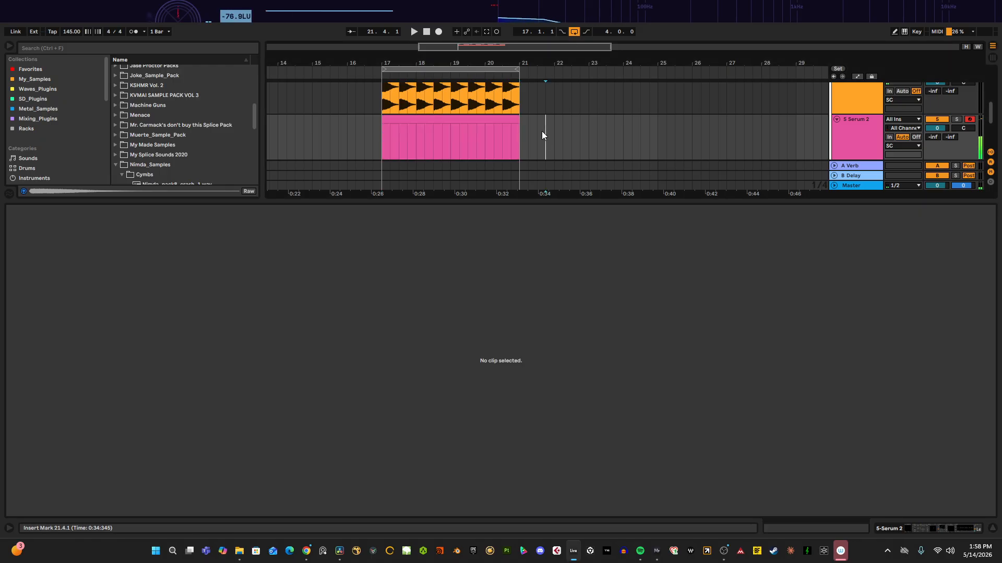
pyautogui.click(500, 120)
pyautogui.moveTo(218, 387); pyautogui.dragTo(265, 387)
pyautogui.doubleClick(245, 386)
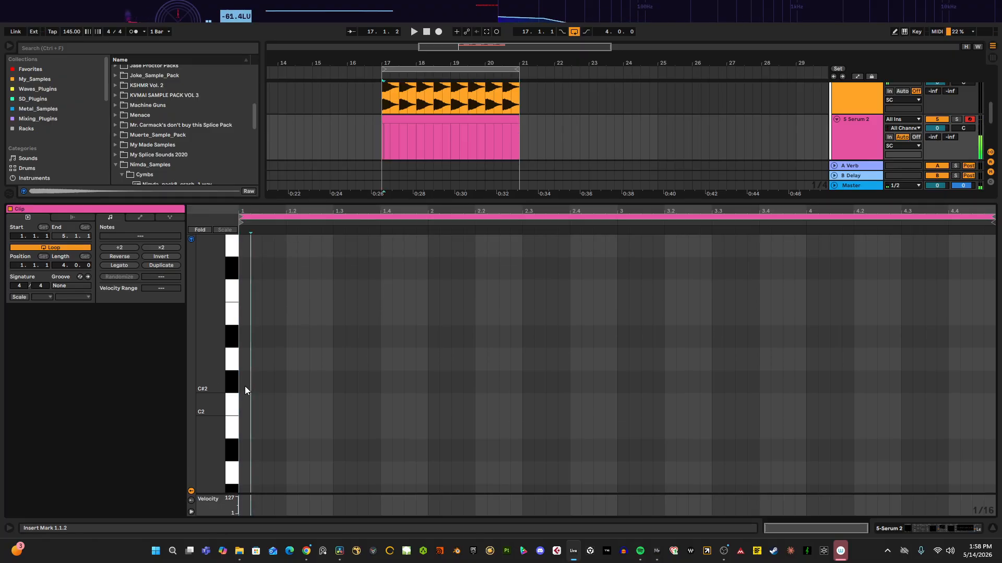
pyautogui.moveTo(267, 212); pyautogui.dragTo(993, 317)
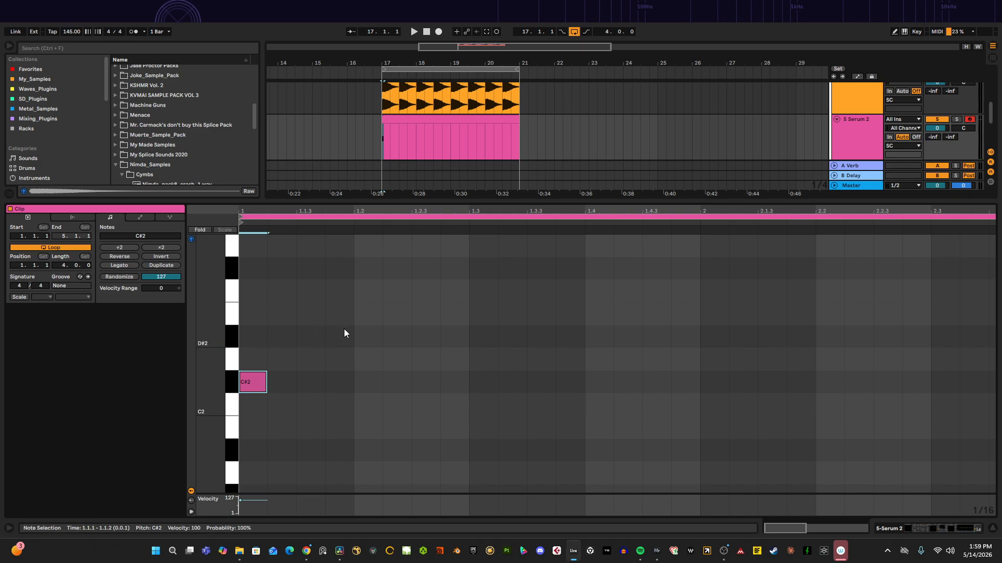
# Step: Turn the grid off and lay out a rhythm of five C#2 notes of varying lengths in the clip's first beats
pyautogui.rightClick(332, 351)
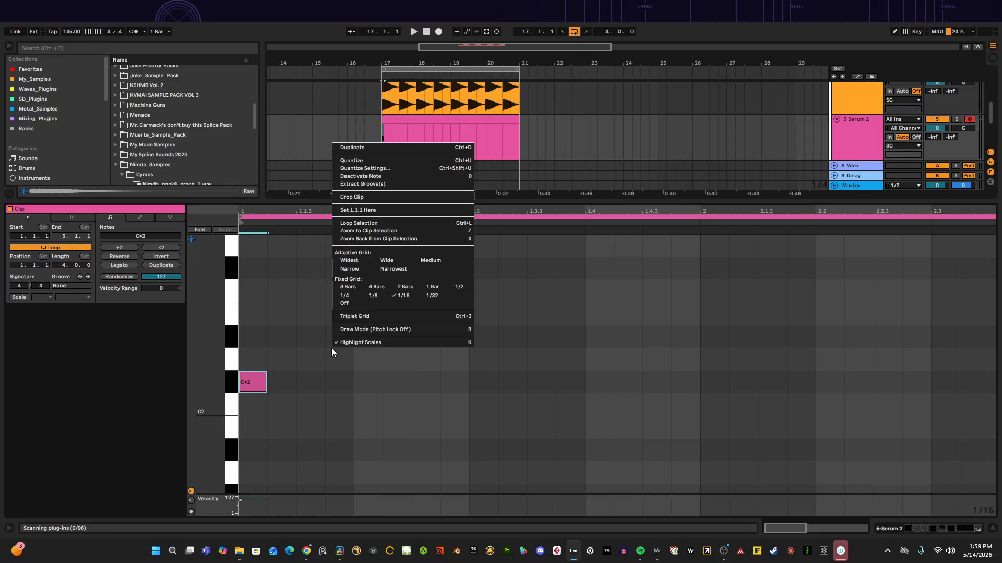
pyautogui.click(345, 303)
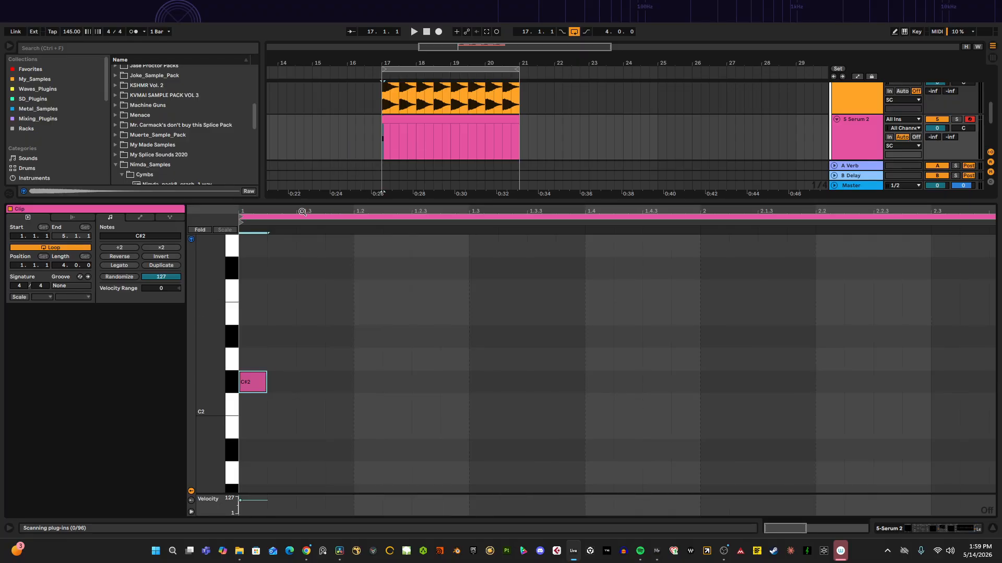
pyautogui.moveTo(268, 379); pyautogui.dragTo(334, 385)
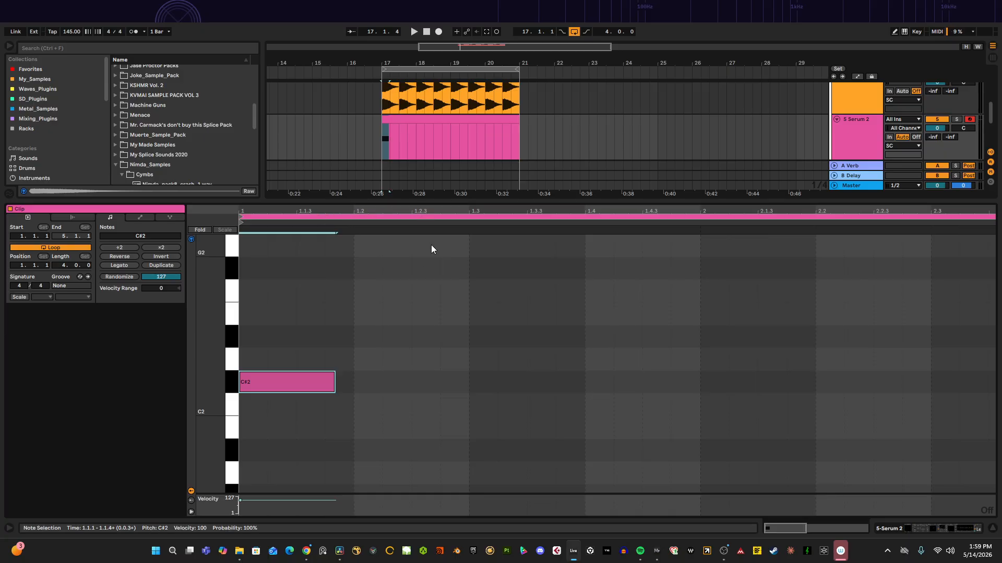
pyautogui.click(294, 377)
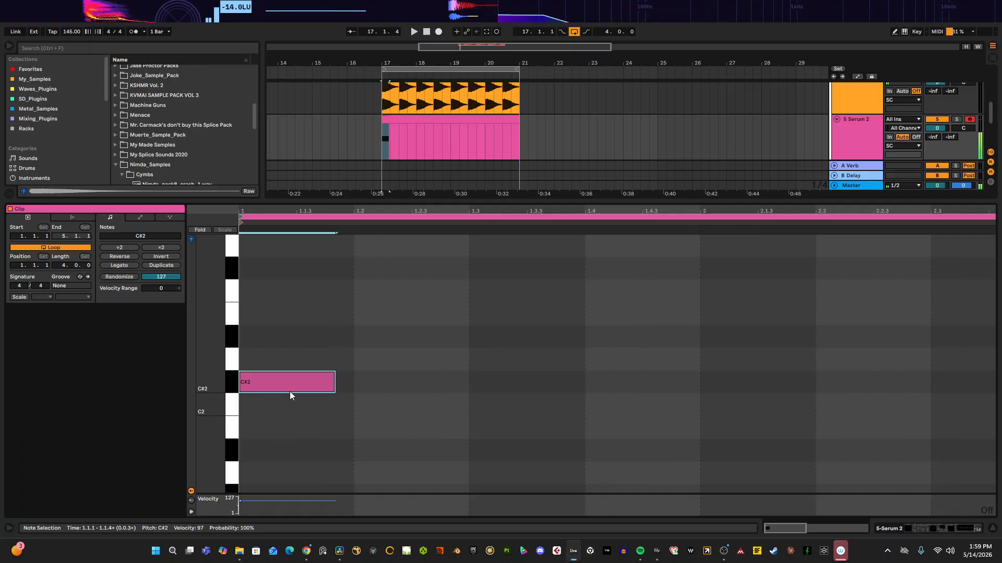
pyautogui.click(264, 383)
pyautogui.keyDown('ctrl'); pyautogui.moveTo(266, 384); pyautogui.dragTo(506, 387); pyautogui.keyUp('ctrl')
pyautogui.press('space')
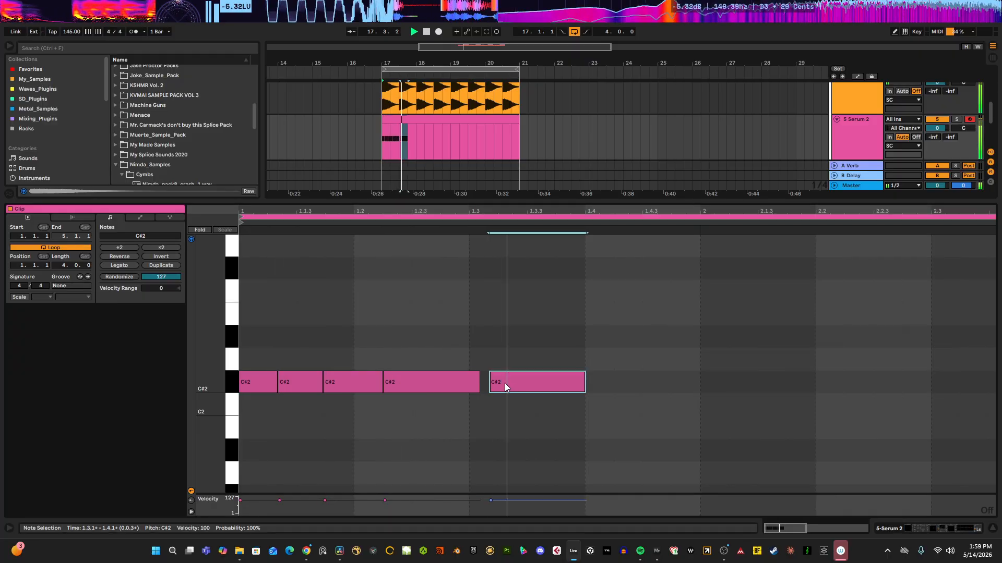
pyautogui.press('space')
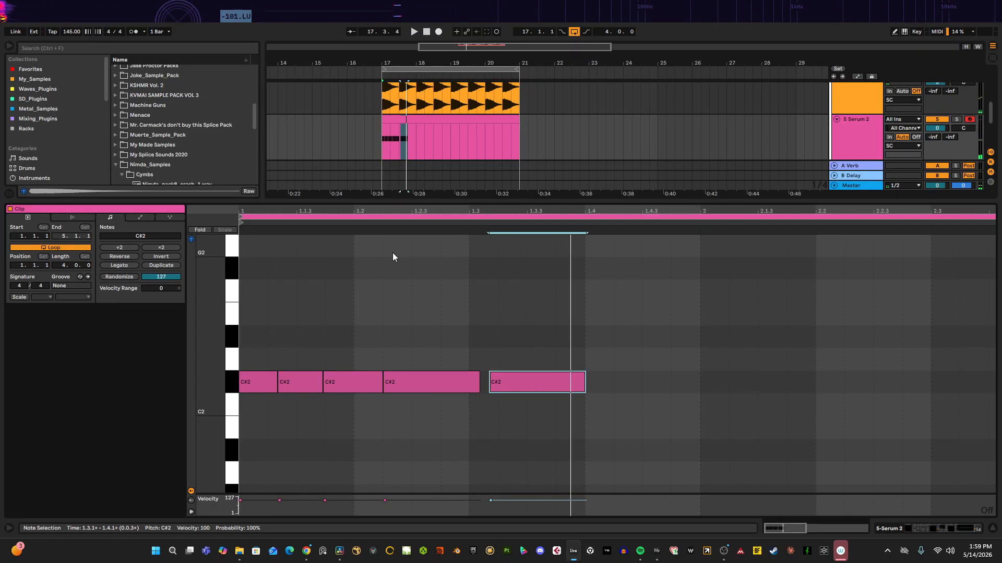
# Step: Duplicate the C#2 note pattern repeatedly so it fills the MIDI clip through bar 21
pyautogui.click(377, 137)
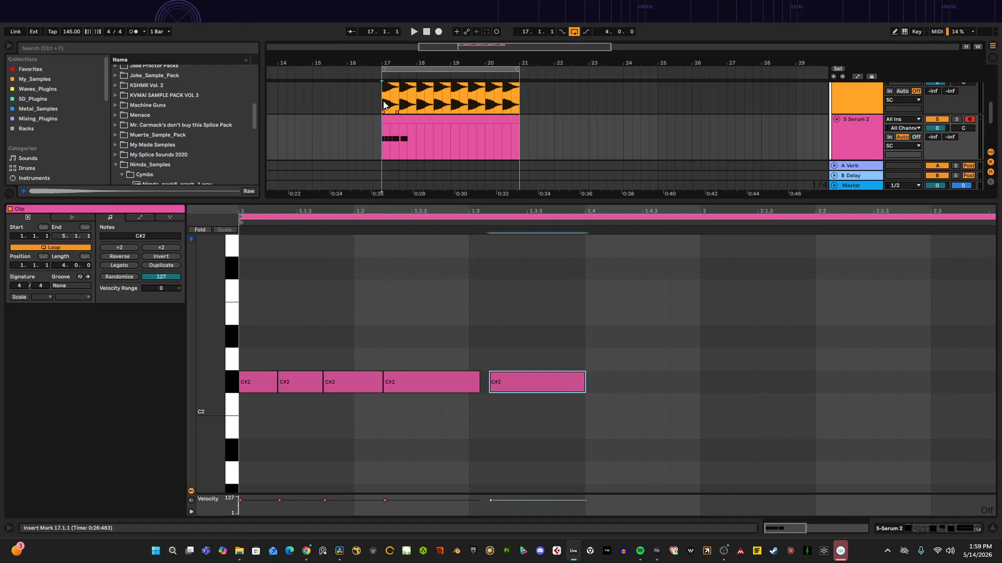
pyautogui.scroll(4, 398, 105)
pyautogui.press('space')
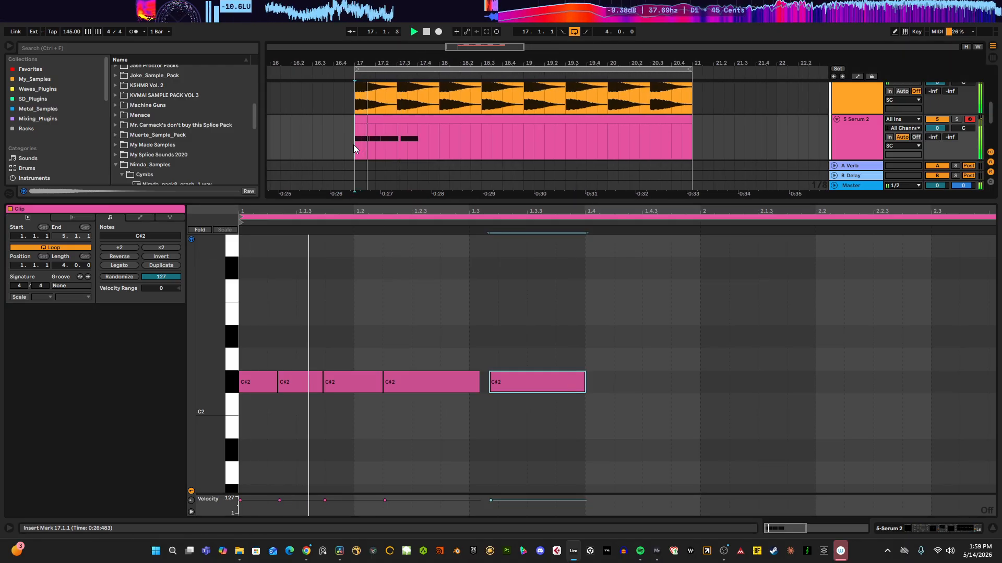
pyautogui.moveTo(353, 145); pyautogui.dragTo(399, 140)
pyautogui.hotkey('ctrl', 'd')
pyautogui.hotkey('ctrl', 'd')
pyautogui.hotkey('ctrl', 'd')
pyautogui.hotkey('ctrl', 'd')
pyautogui.hotkey('ctrl', 'd')
pyautogui.hotkey('ctrl', 'd')
pyautogui.hotkey('ctrl', 'd')
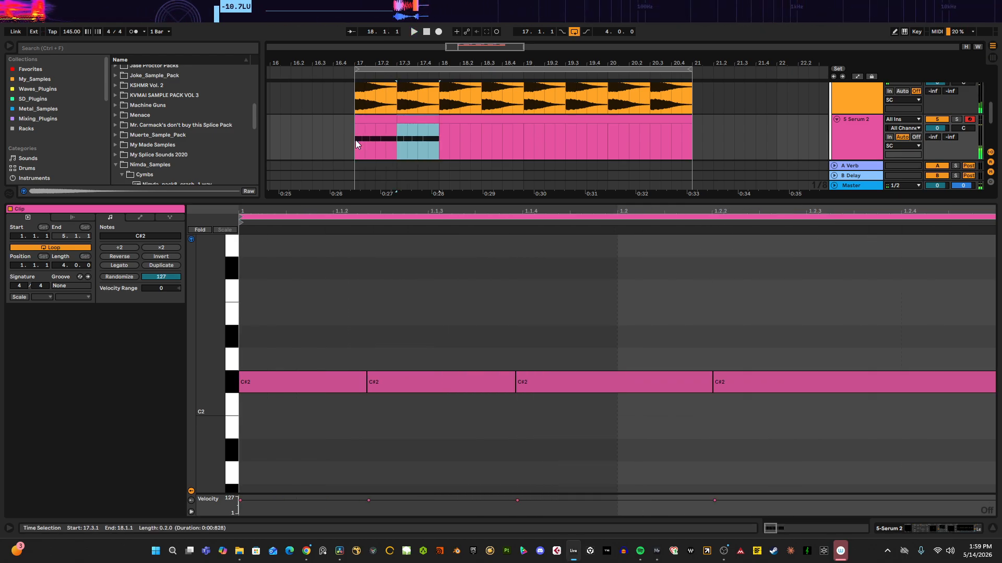
pyautogui.moveTo(355, 140); pyautogui.dragTo(691, 130)
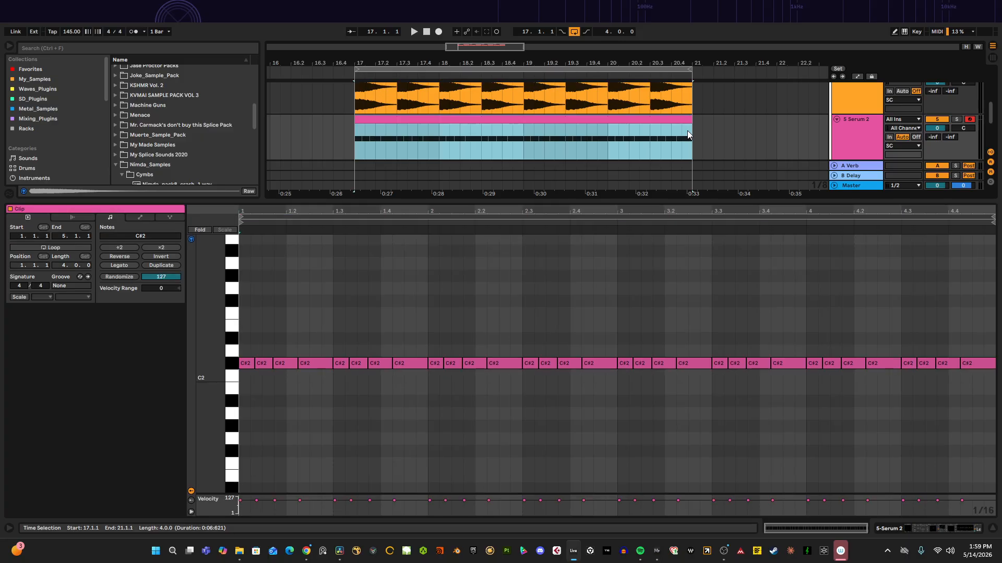
# Step: Play the loop to hear the Serum pattern together with the drum and crash tracks
pyautogui.moveTo(476, 213); pyautogui.dragTo(476, 193)
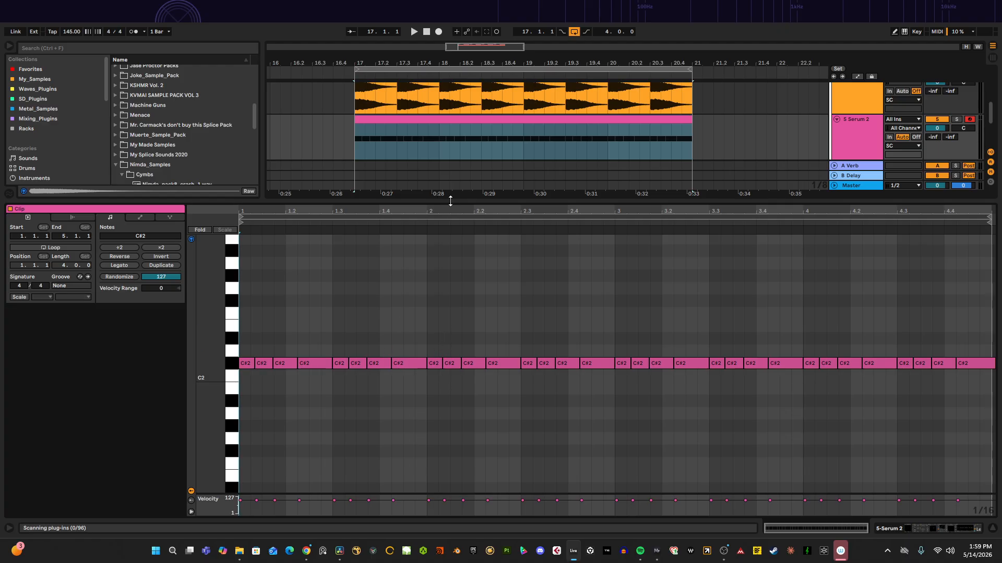
pyautogui.moveTo(431, 211); pyautogui.dragTo(431, 251)
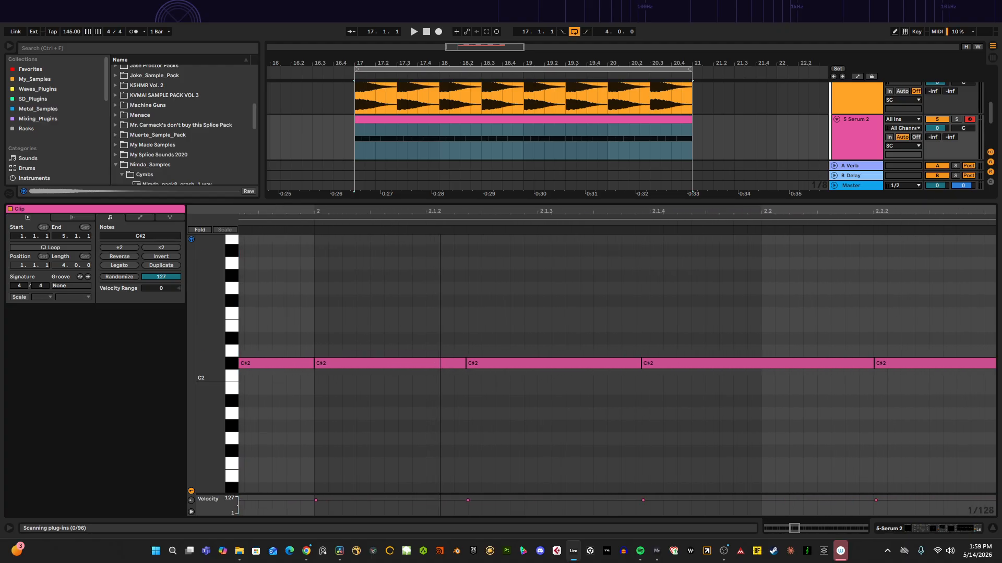
pyautogui.moveTo(445, 212); pyautogui.dragTo(442, 197)
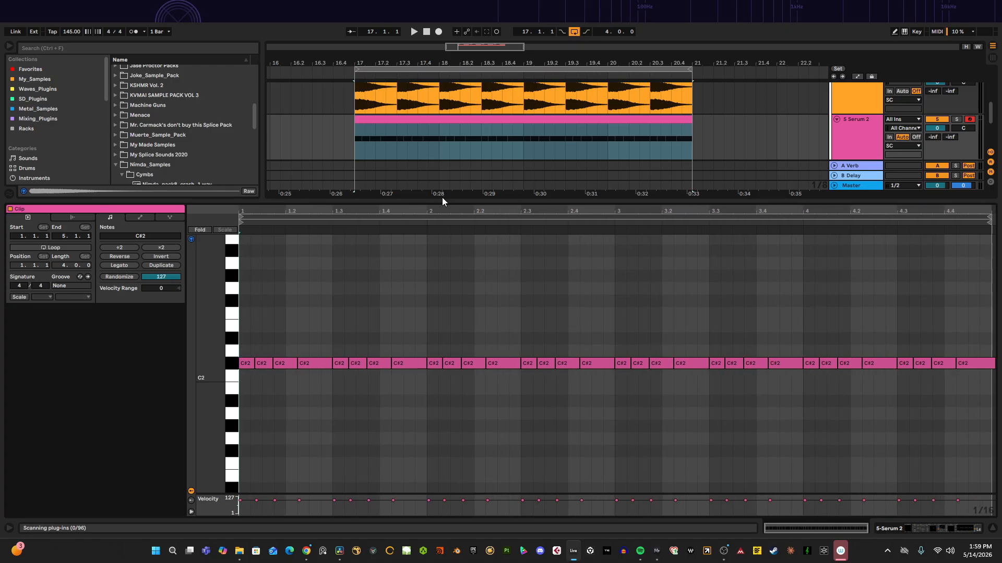
pyautogui.press('space')
pyautogui.click(459, 125)
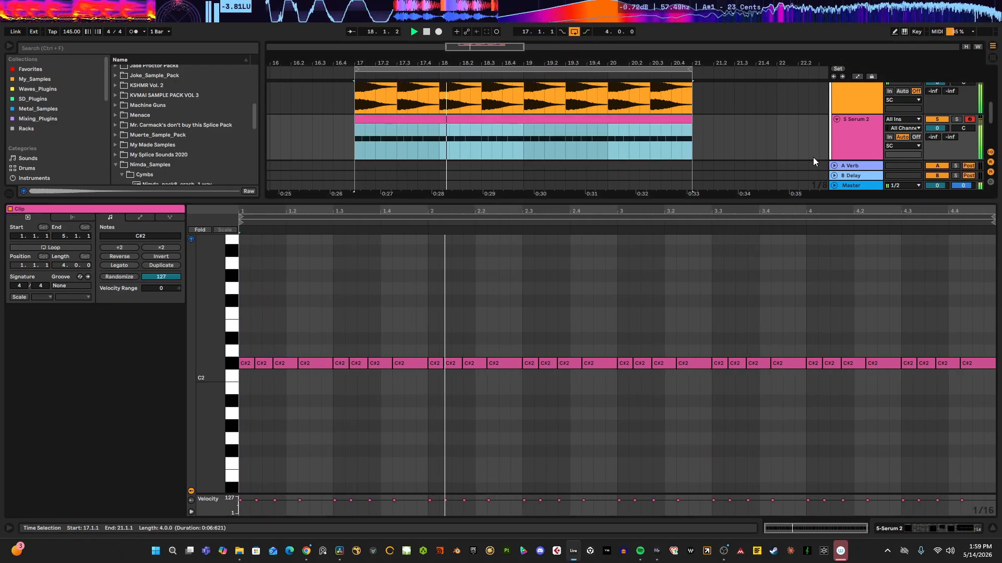
pyautogui.hotkey('shift', 'Tab')
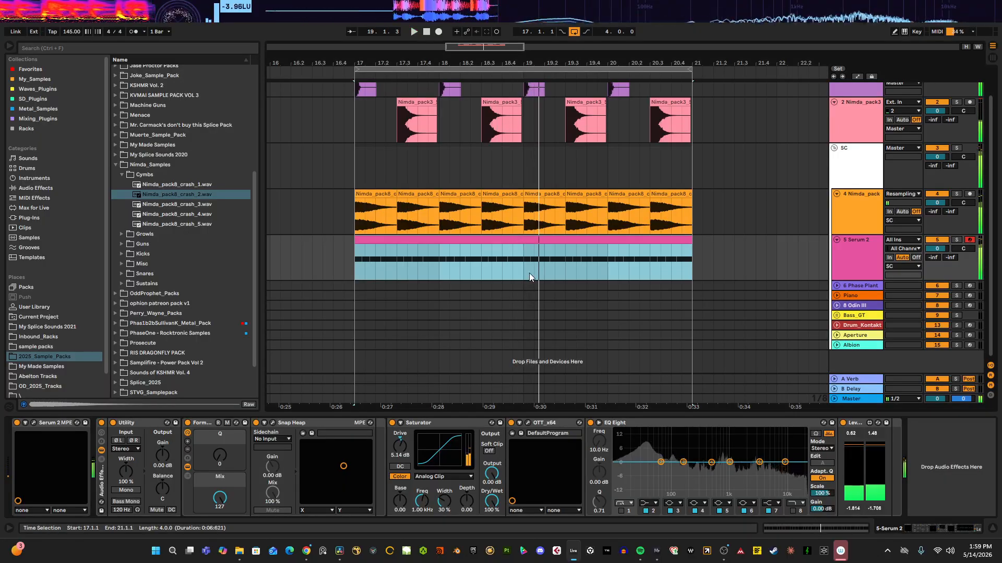
pyautogui.scroll(2, 529, 273)
pyautogui.press('space')
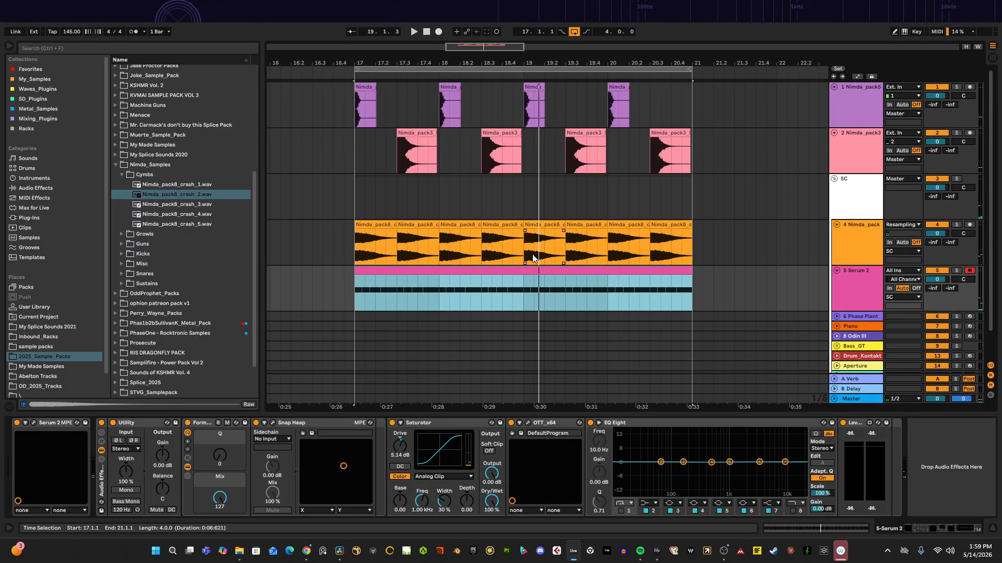
pyautogui.moveTo(565, 60)
pyautogui.mouseDown()
pyautogui.moveTo(624, 47)
pyautogui.moveTo(612, 34)
pyautogui.moveTo(565, 60)
pyautogui.mouseUp()
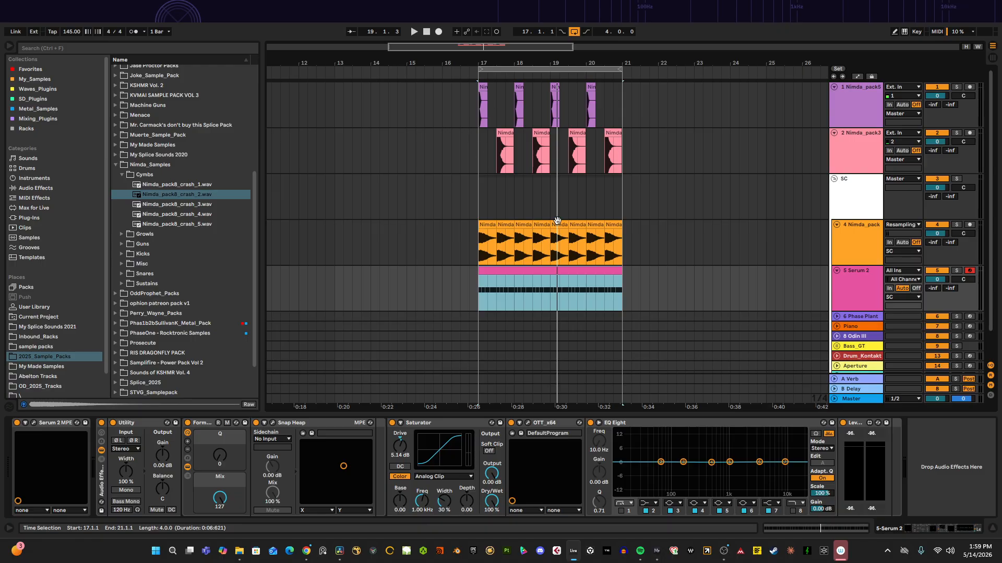
# Step: Open the Serum 2 plugin window to view its oscillator page, then close it
pyautogui.click(846, 285)
pyautogui.click(479, 296)
pyautogui.click(220, 498)
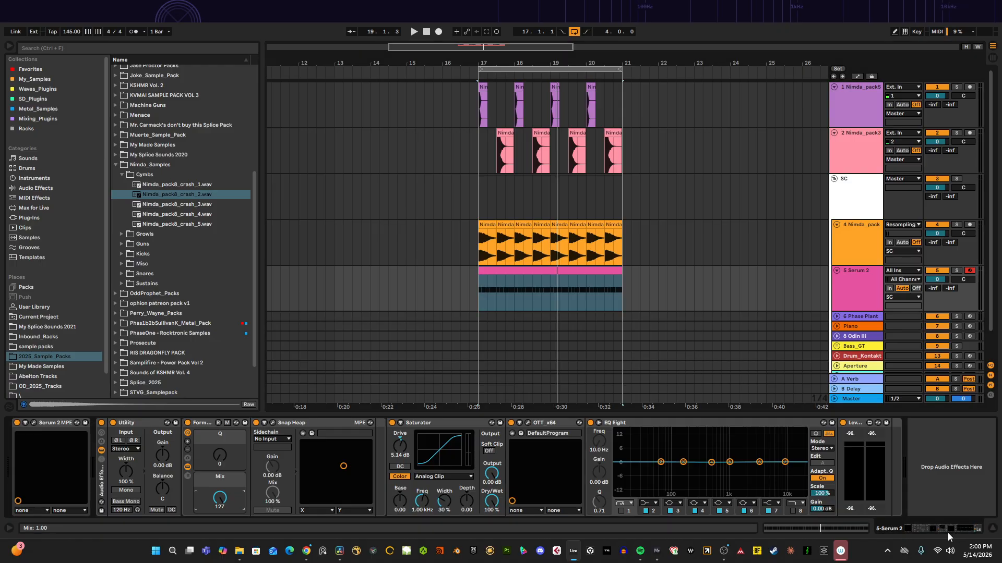
pyautogui.click(34, 423)
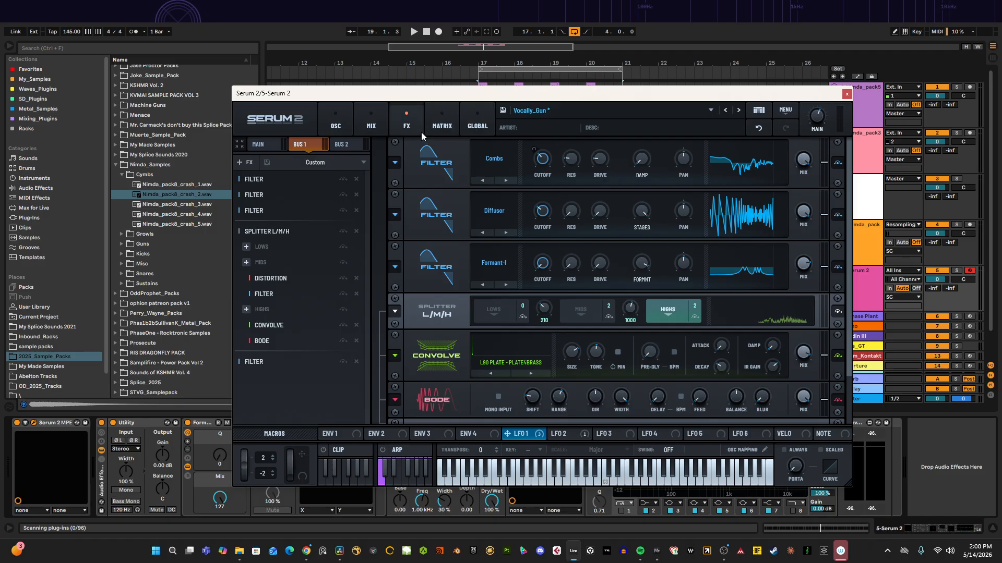
pyautogui.click(364, 126)
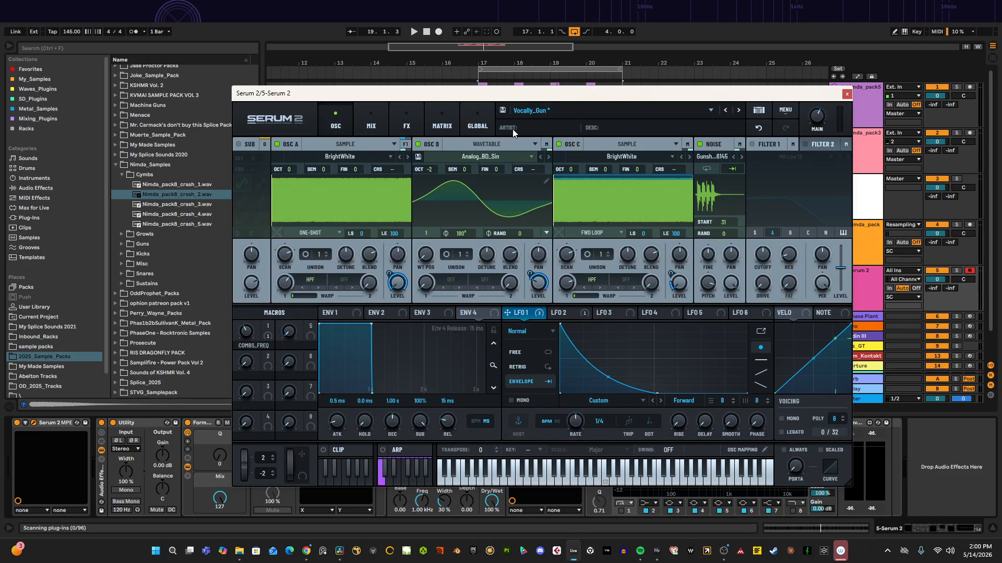
pyautogui.click(847, 94)
pyautogui.moveTo(540, 62); pyautogui.dragTo(438, 76)
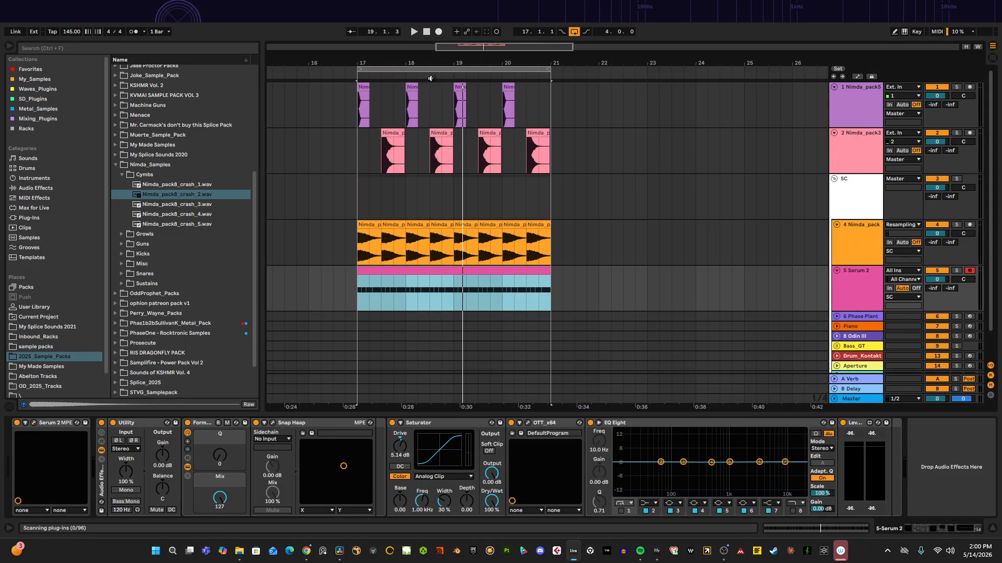
pyautogui.click(358, 204)
pyautogui.click(362, 275)
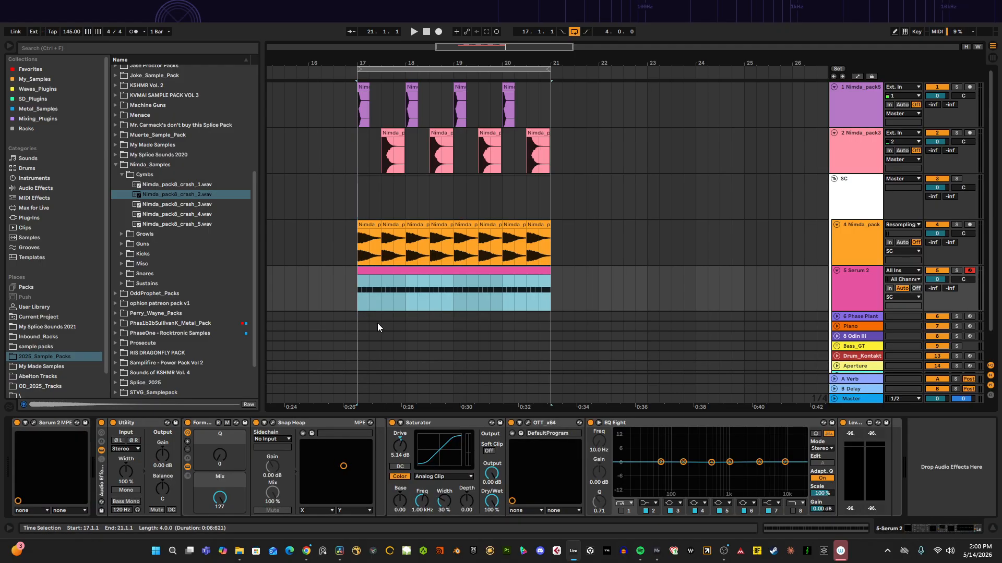
pyautogui.click(358, 300)
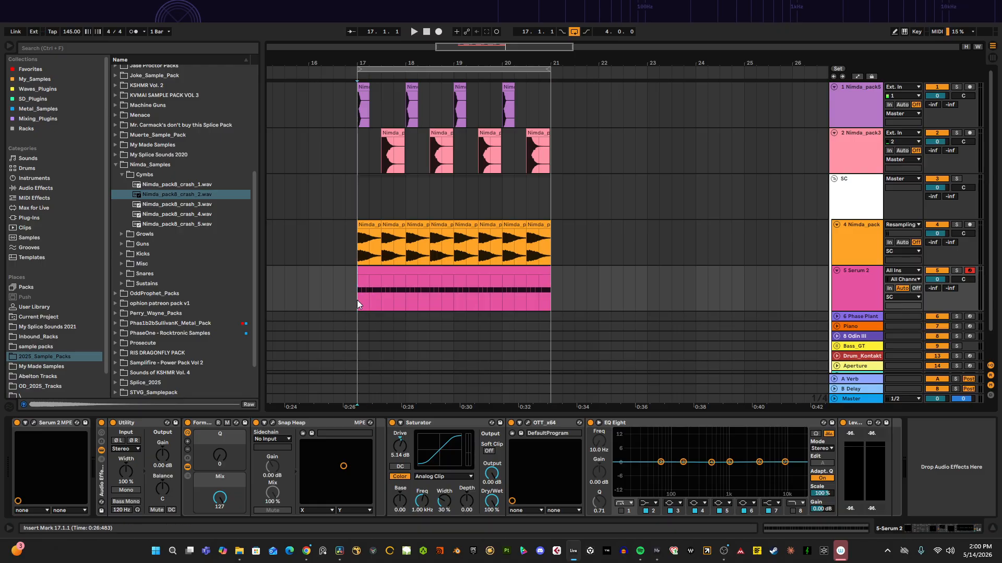
pyautogui.hscroll(-2, 408, 284)
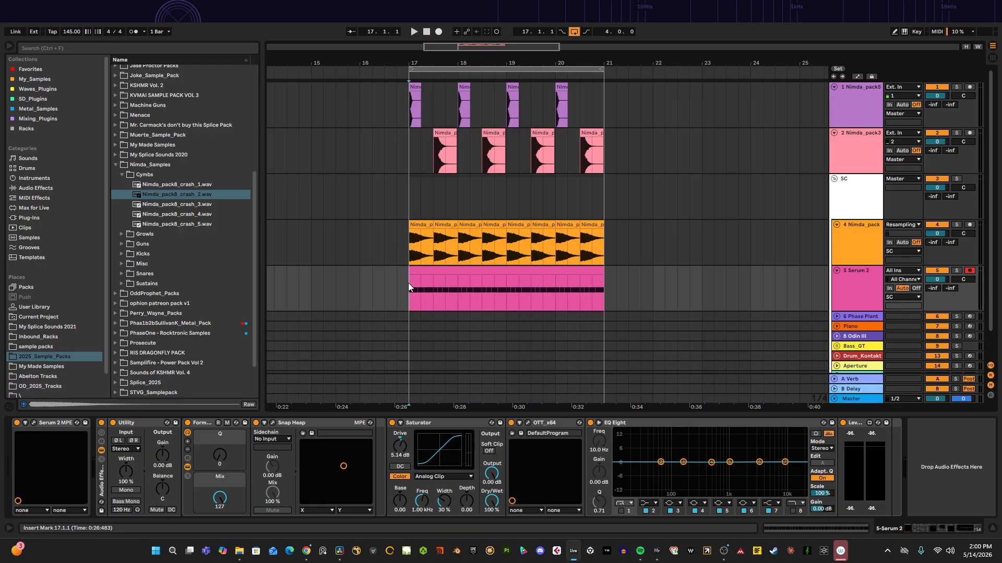